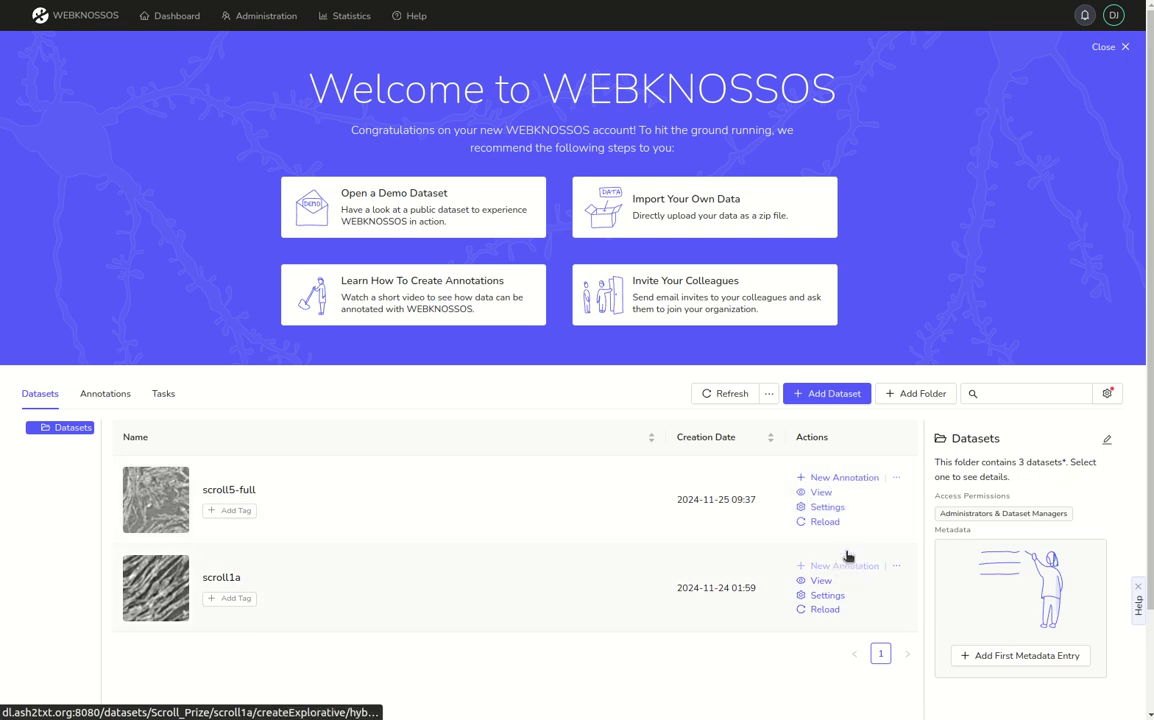
Create a new annotation for the scroll5-full dataset and fit the whole scroll in the orthogonal viewports.
{"action": "left_click", "coordinate": [843, 479]}
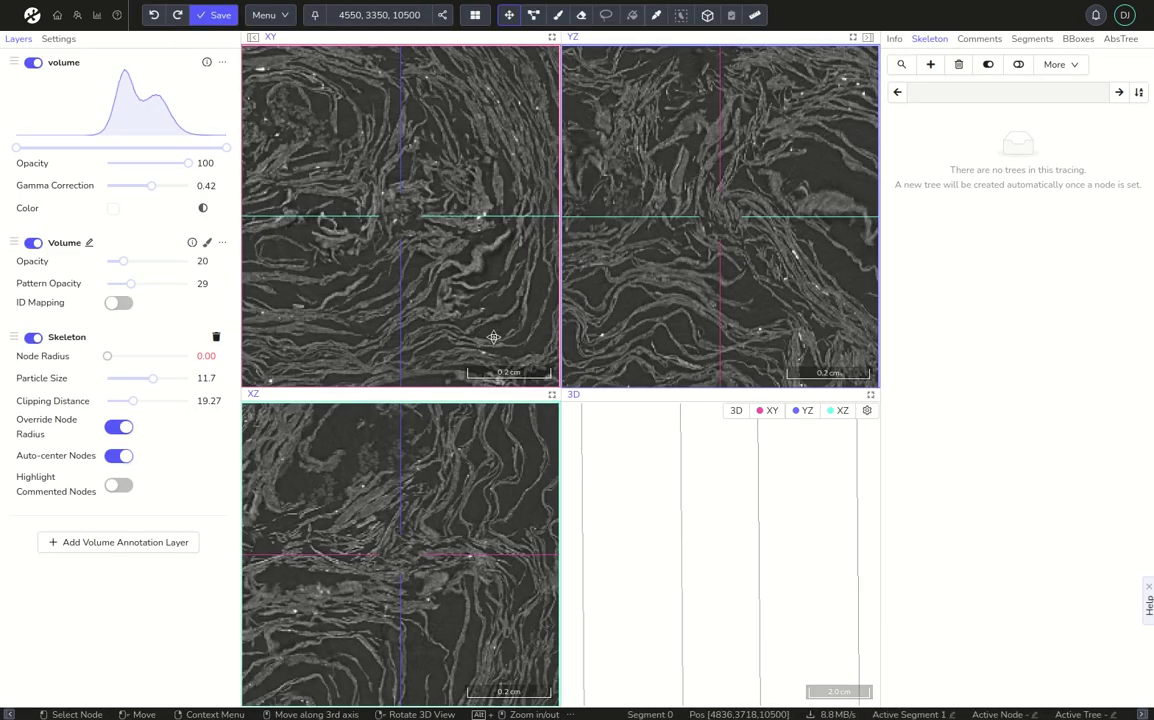
{"action": "scroll", "coordinate": [418, 258], "scroll_direction": "down", "scroll_amount": 5, "text": "alt"}
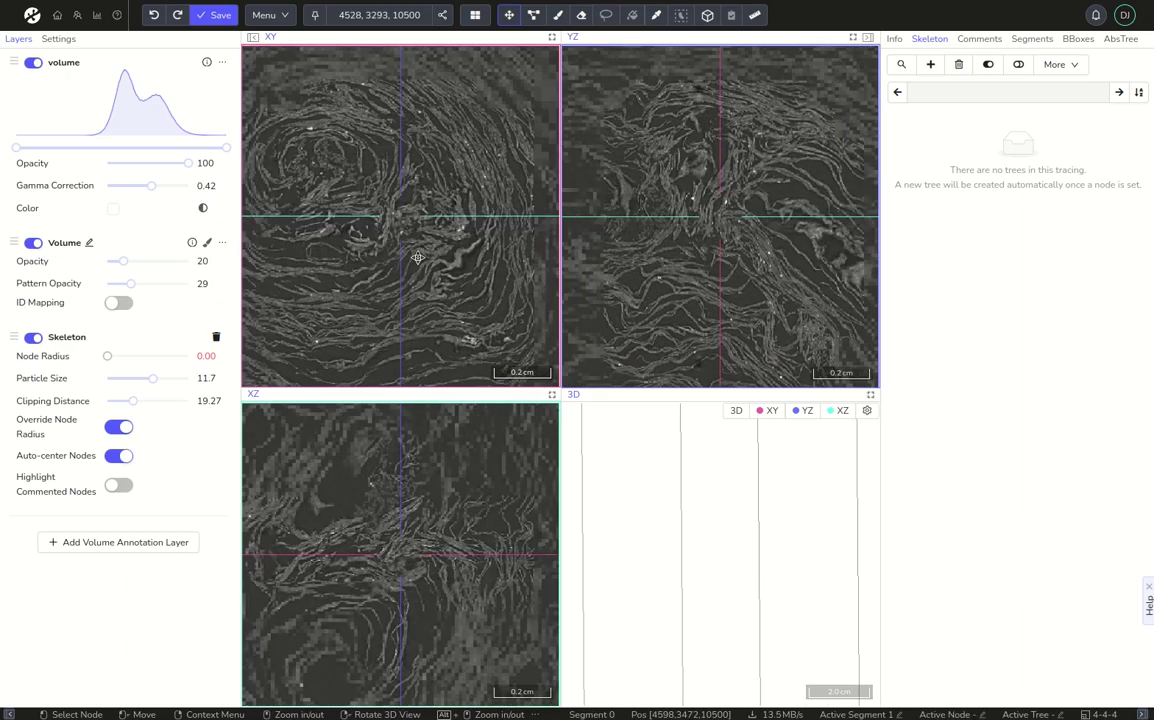
{"action": "scroll", "coordinate": [418, 258], "scroll_direction": "down", "scroll_amount": 12, "text": "alt"}
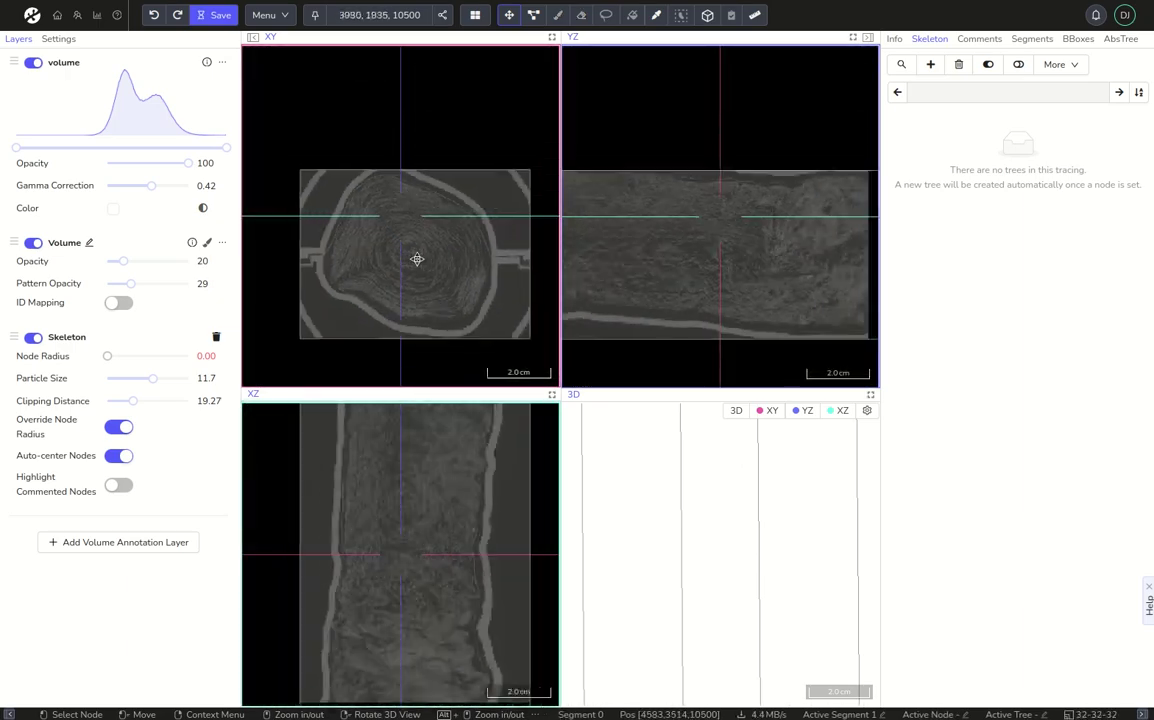
{"action": "scroll", "coordinate": [417, 260], "scroll_direction": "down", "scroll_amount": 3, "text": "alt"}
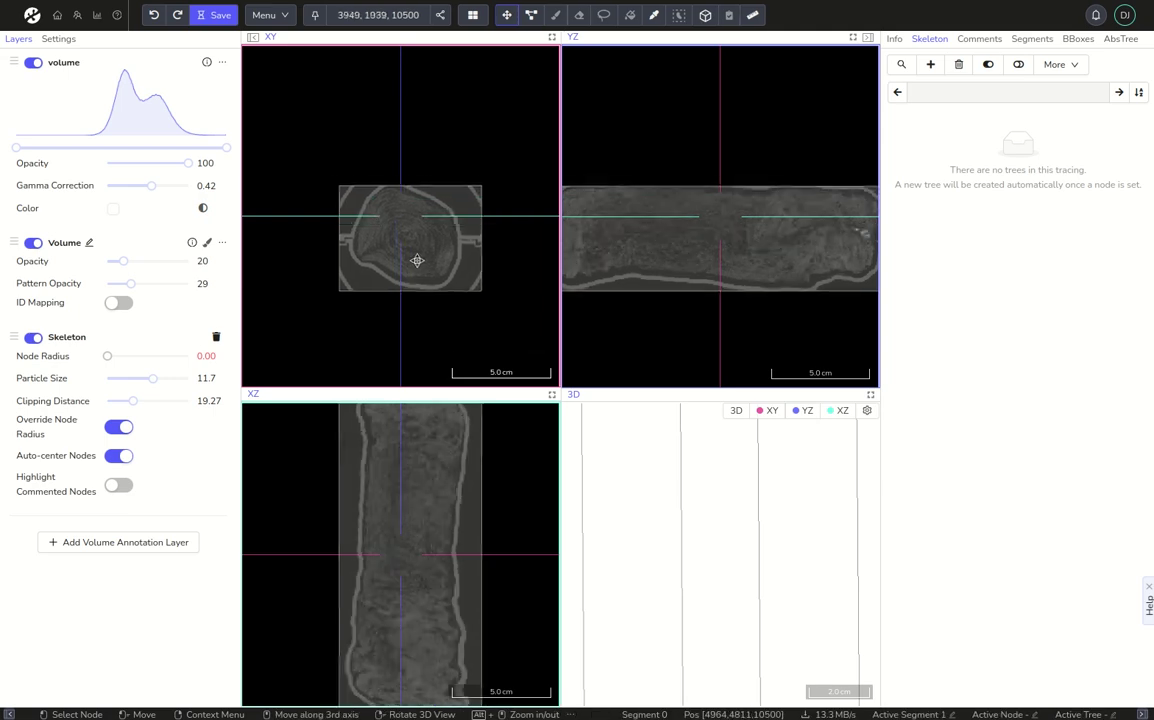
{"action": "scroll", "coordinate": [691, 269], "scroll_direction": "down", "scroll_amount": 2, "text": "alt"}
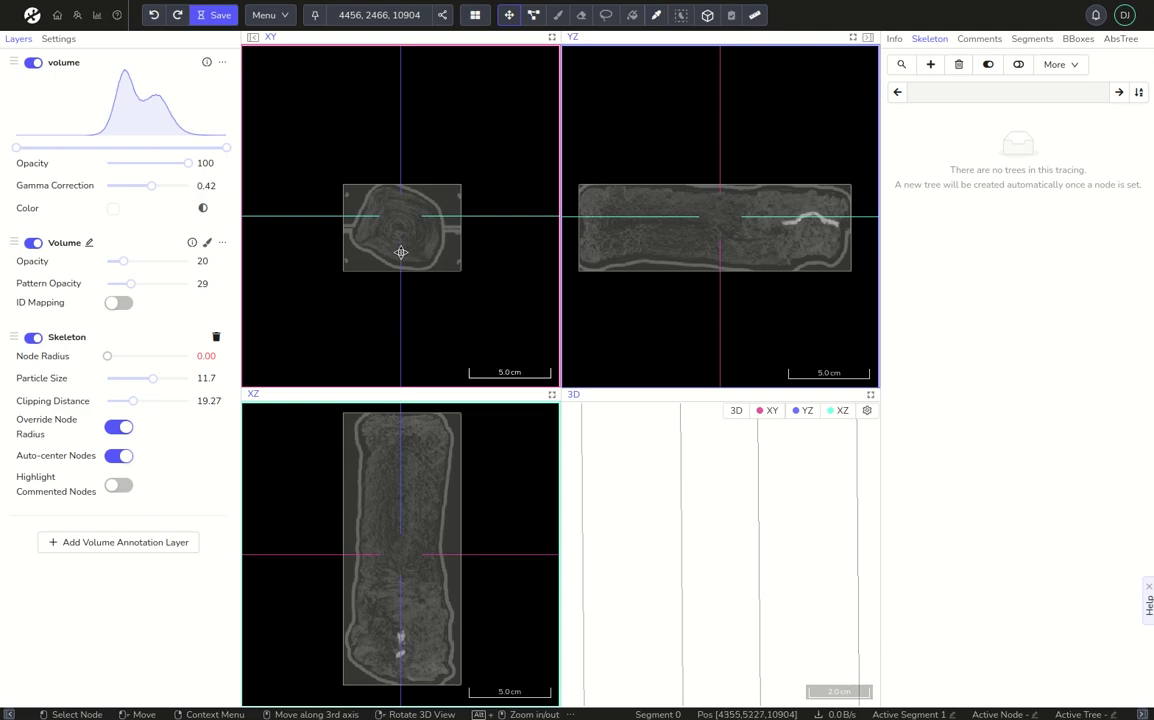
Examine the scroll's spiral core up close in the XY viewport and browse through its neighbouring slices.
{"action": "scroll", "coordinate": [391, 243], "scroll_direction": "up", "scroll_amount": 5, "text": "ctrl"}
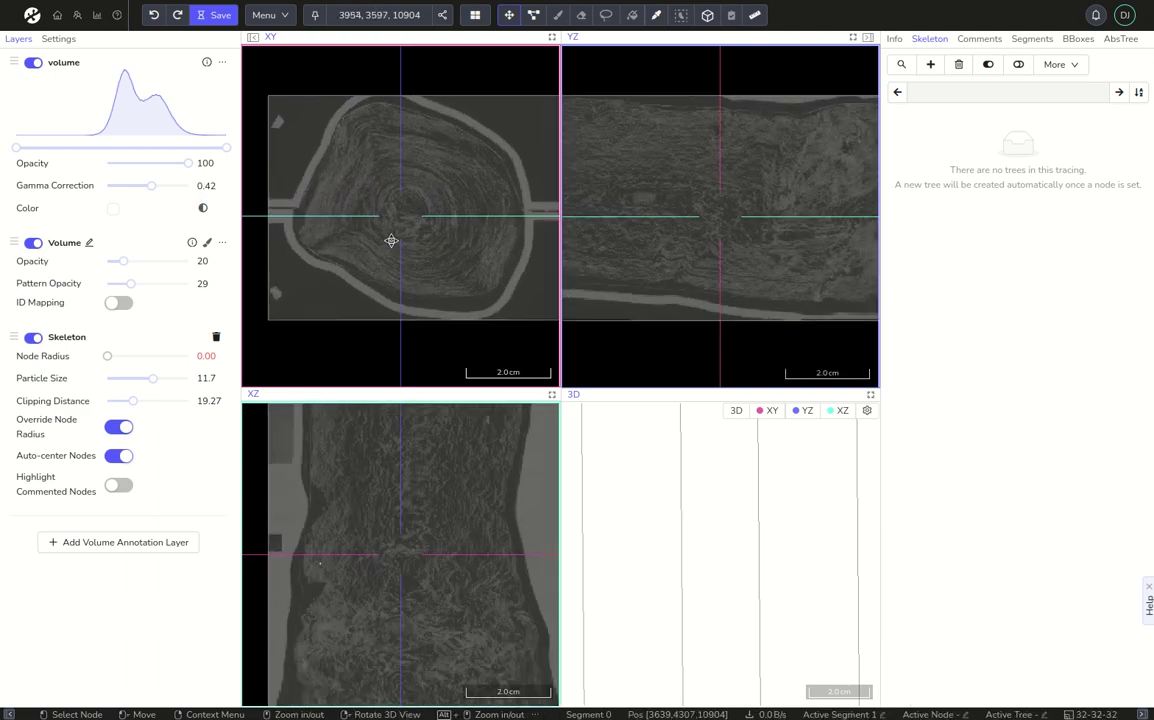
{"action": "scroll", "coordinate": [391, 240], "scroll_direction": "up", "scroll_amount": 6, "text": "ctrl"}
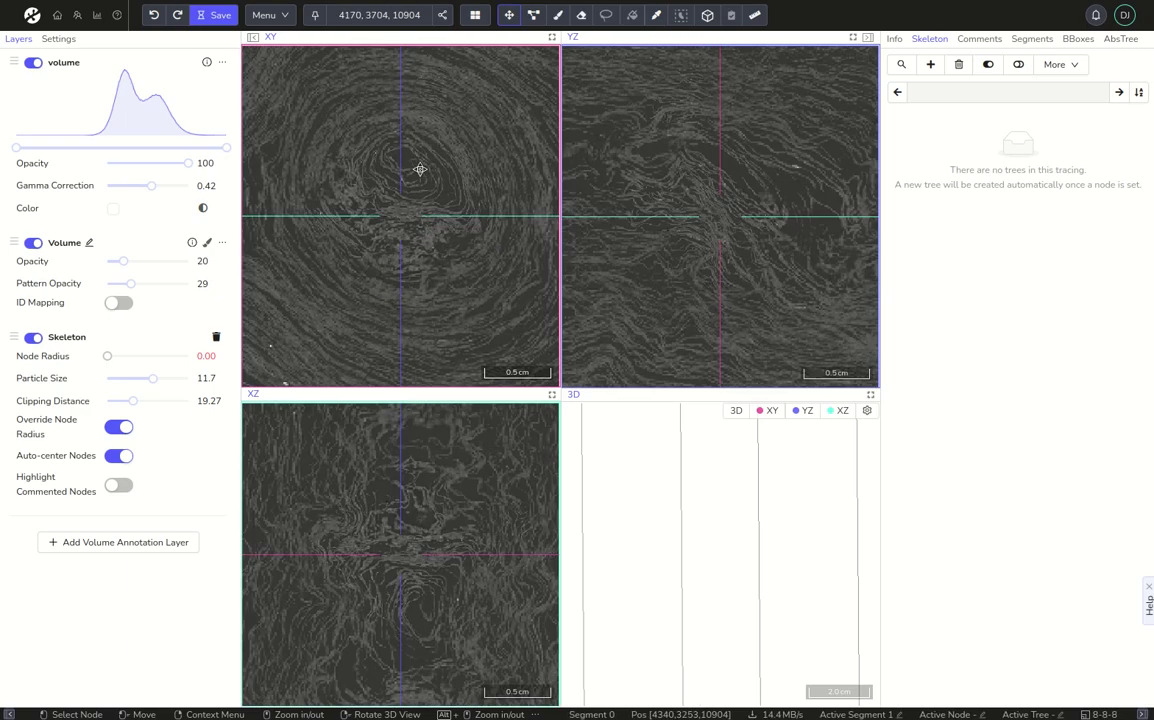
{"action": "scroll", "coordinate": [420, 170], "scroll_direction": "up", "scroll_amount": 2, "text": "ctrl"}
{"action": "left_click_drag", "start_coordinate": [416, 176], "coordinate": [418, 228]}
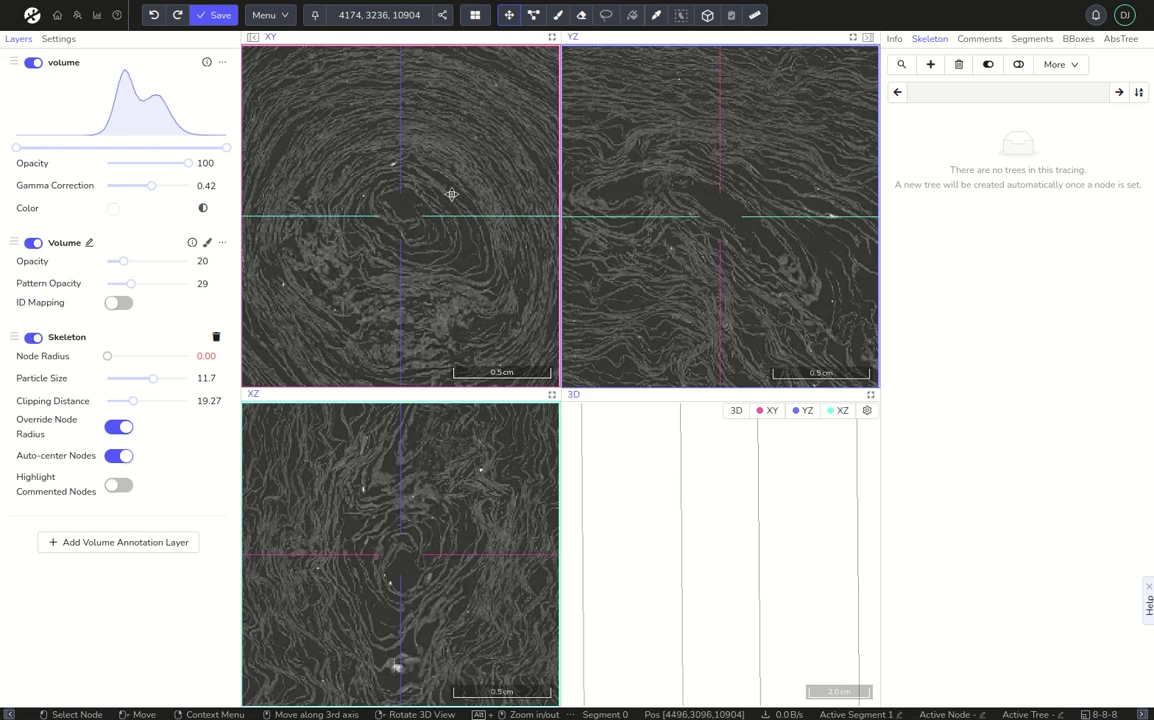
{"action": "scroll", "coordinate": [400, 240], "scroll_direction": "up", "scroll_amount": 5}
{"action": "scroll", "coordinate": [420, 251], "scroll_direction": "up", "scroll_amount": 10}
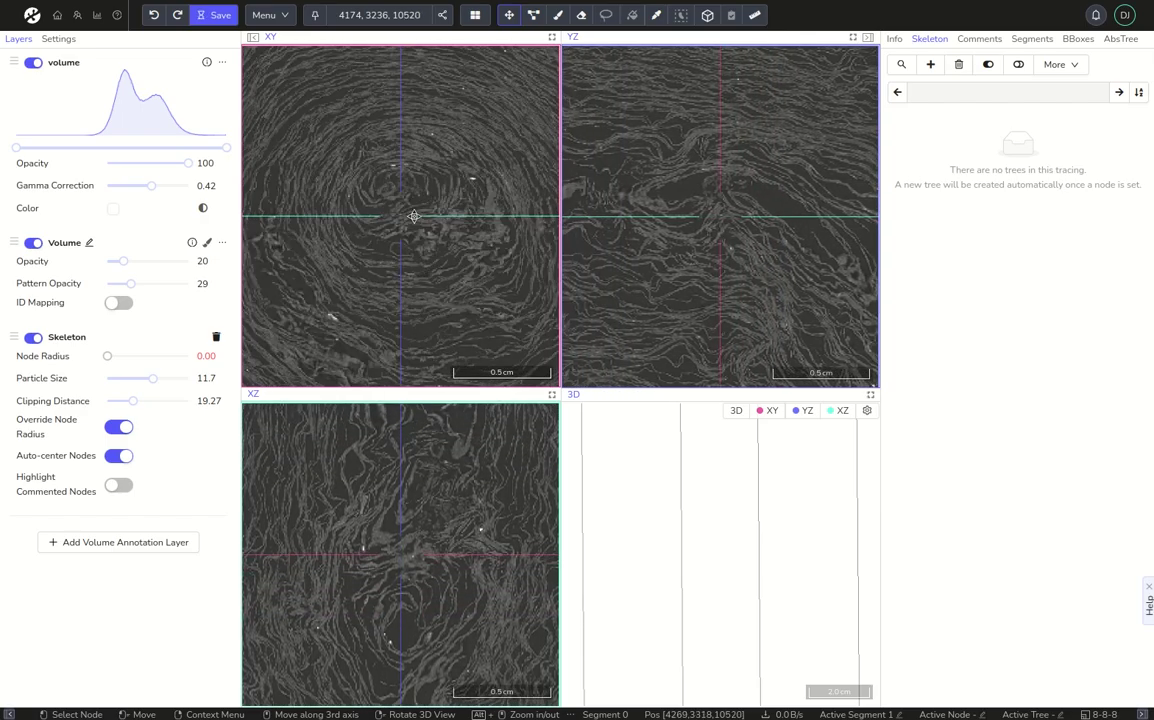
{"action": "scroll", "coordinate": [414, 182], "scroll_direction": "down", "scroll_amount": 1}
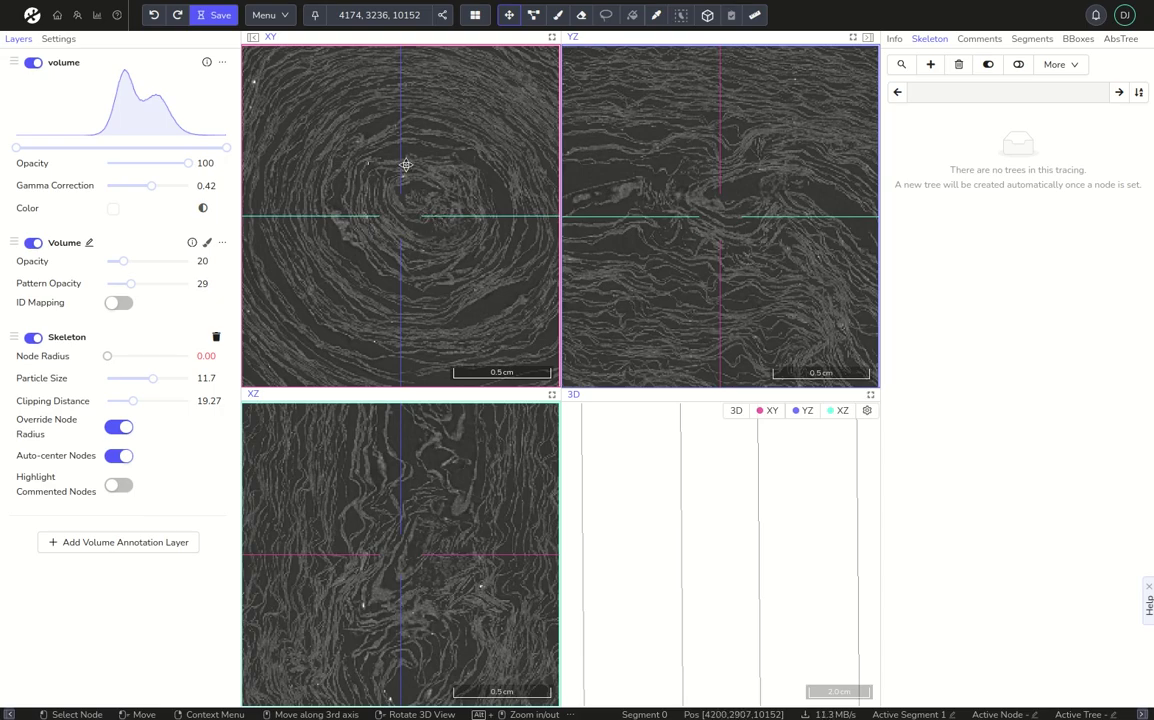
Inspect the stacked papyrus sheets above the core at high magnification, moving back and forth through the XY slices.
{"action": "scroll", "coordinate": [419, 170], "scroll_direction": "up", "scroll_amount": 8, "text": "alt"}
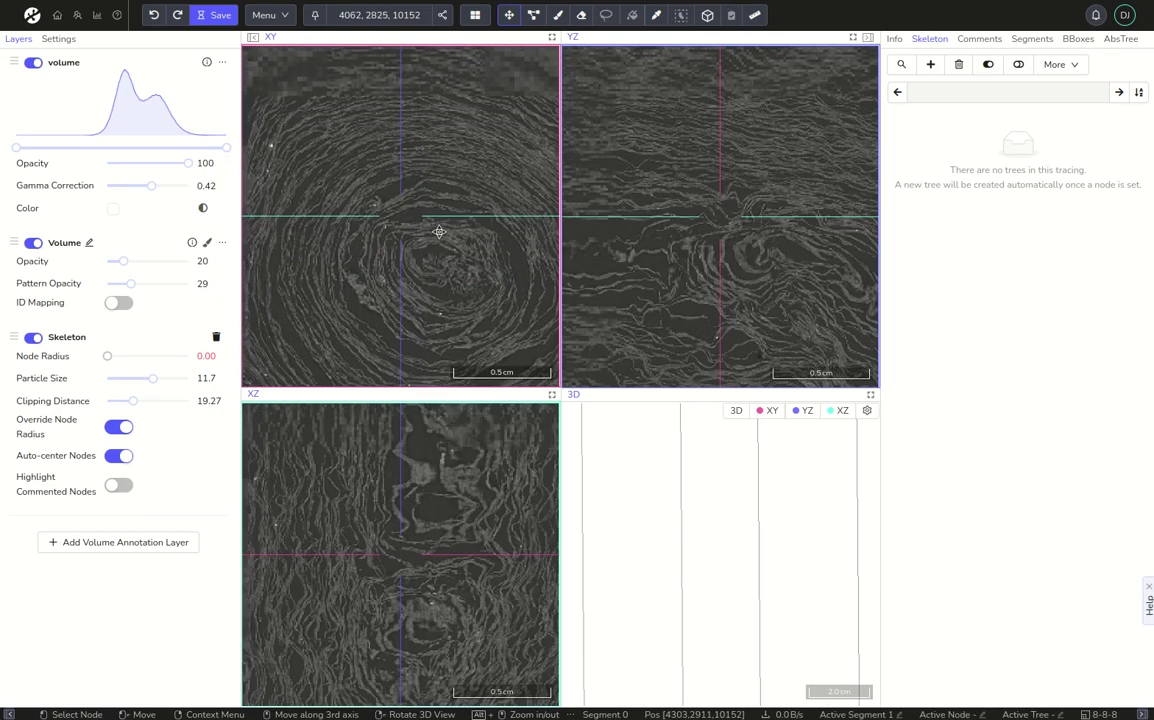
{"action": "left_click_drag", "start_coordinate": [398, 181], "coordinate": [378, 207]}
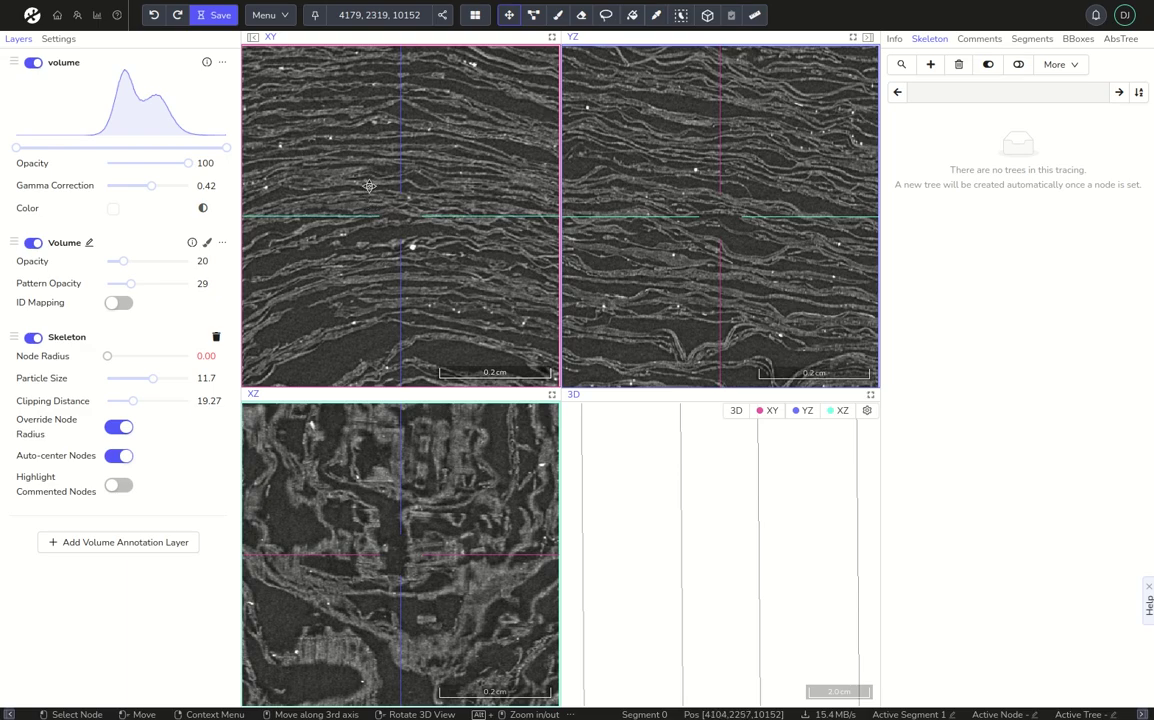
{"action": "scroll", "coordinate": [395, 185], "scroll_direction": "up", "scroll_amount": 4, "text": "alt"}
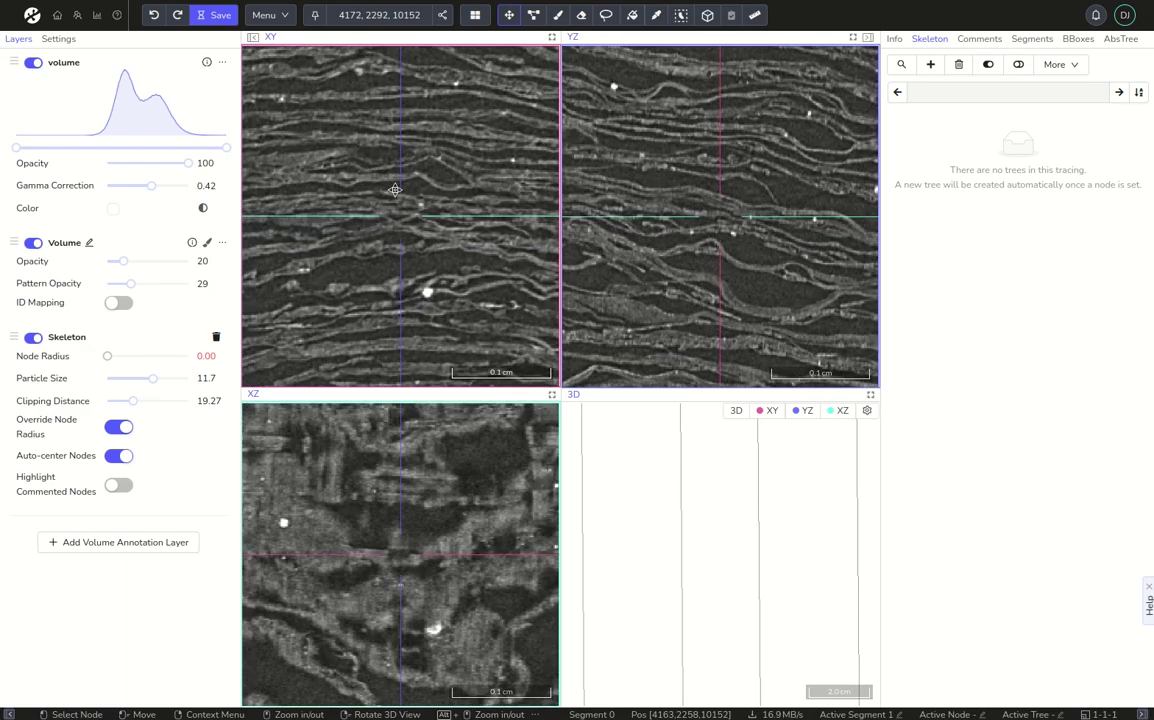
{"action": "scroll", "coordinate": [396, 180], "scroll_direction": "up", "scroll_amount": 3, "text": "alt"}
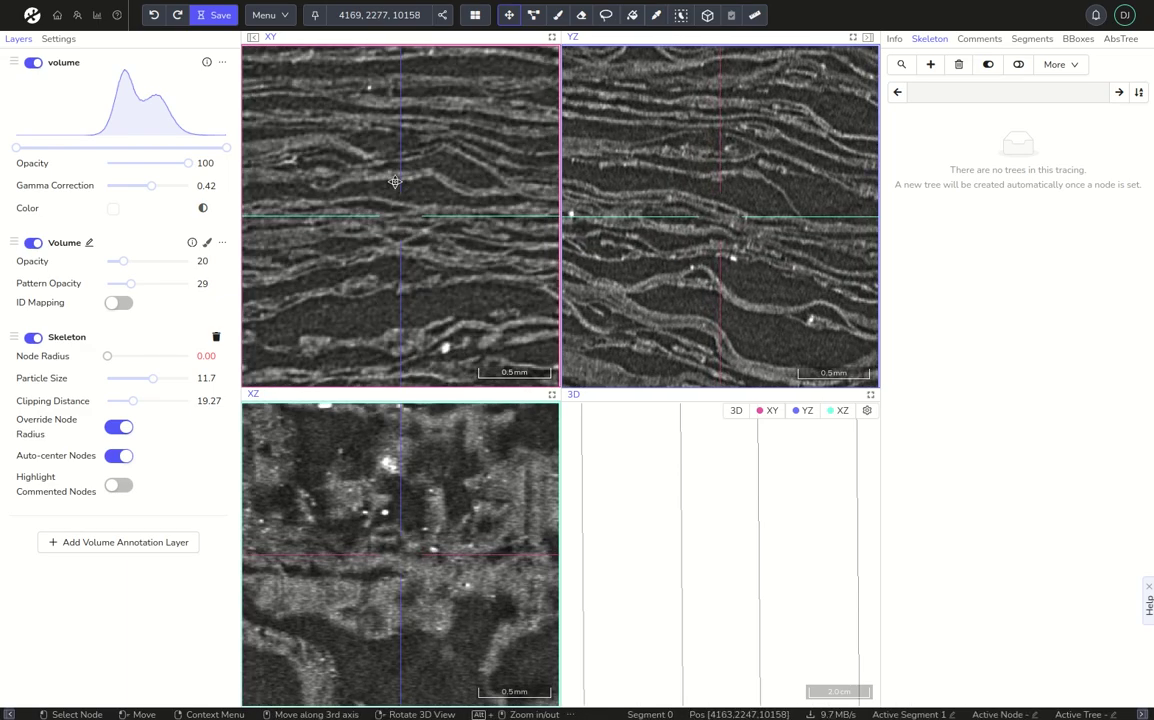
{"action": "scroll", "coordinate": [400, 184], "scroll_direction": "down", "scroll_amount": 5}
{"action": "scroll", "coordinate": [403, 186], "scroll_direction": "down", "scroll_amount": 10}
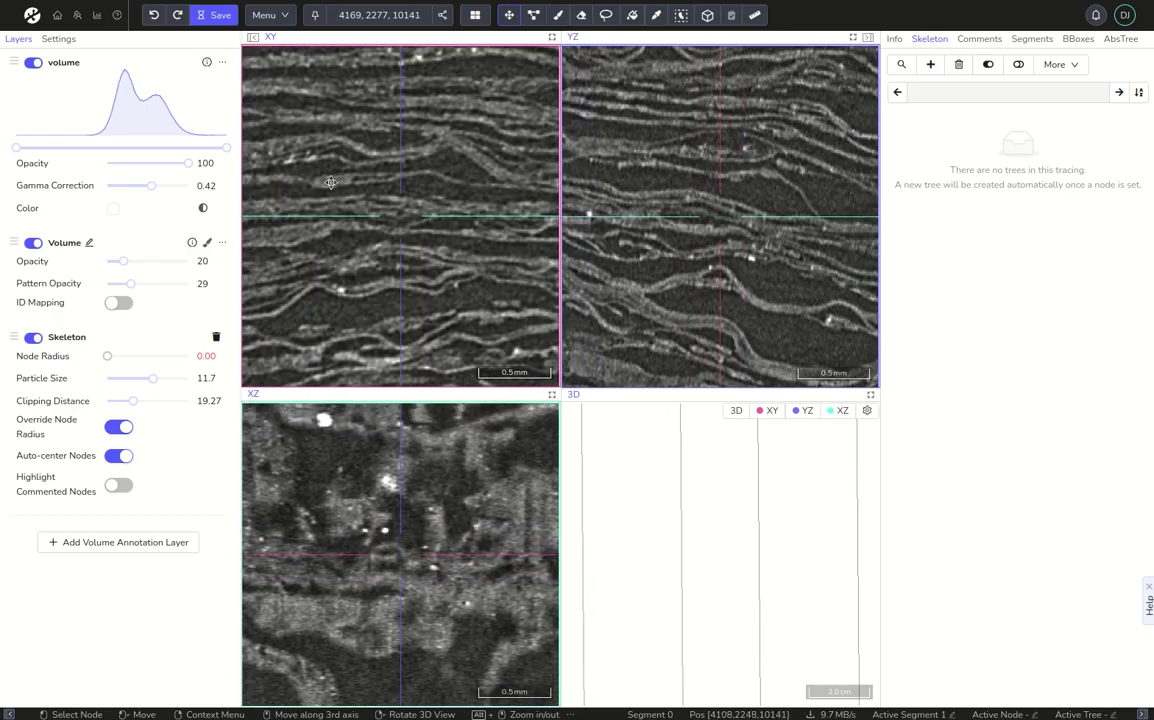
{"action": "scroll", "coordinate": [328, 180], "scroll_direction": "up", "scroll_amount": 17}
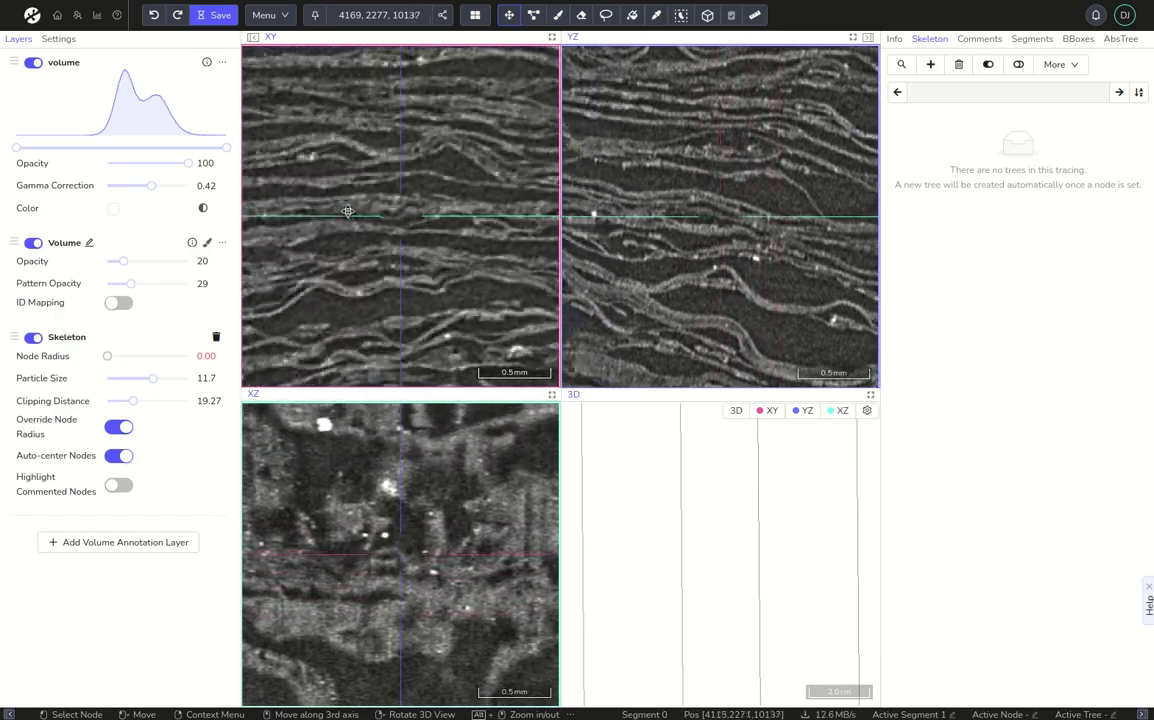
{"action": "scroll", "coordinate": [367, 275], "scroll_direction": "down", "scroll_amount": 11}
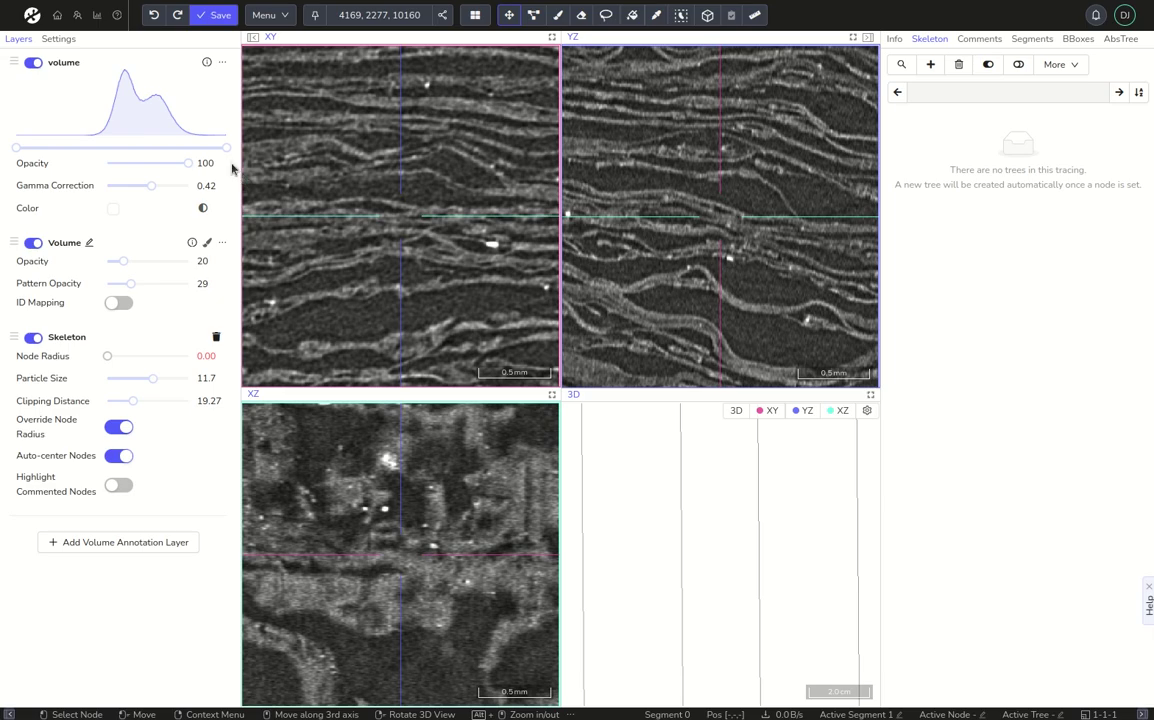
Slightly lower the upper limit of the volume layer's intensity range and set its gamma correction to 0.32.
{"action": "mouse_move", "coordinate": [224, 159]}
{"action": "left_mouse_down"}
{"action": "mouse_move", "coordinate": [193, 159]}
{"action": "mouse_move", "coordinate": [214, 159]}
{"action": "left_mouse_up"}
{"action": "mouse_move", "coordinate": [19, 158]}
{"action": "left_mouse_down"}
{"action": "mouse_move", "coordinate": [68, 159]}
{"action": "mouse_move", "coordinate": [14, 159]}
{"action": "left_mouse_up"}
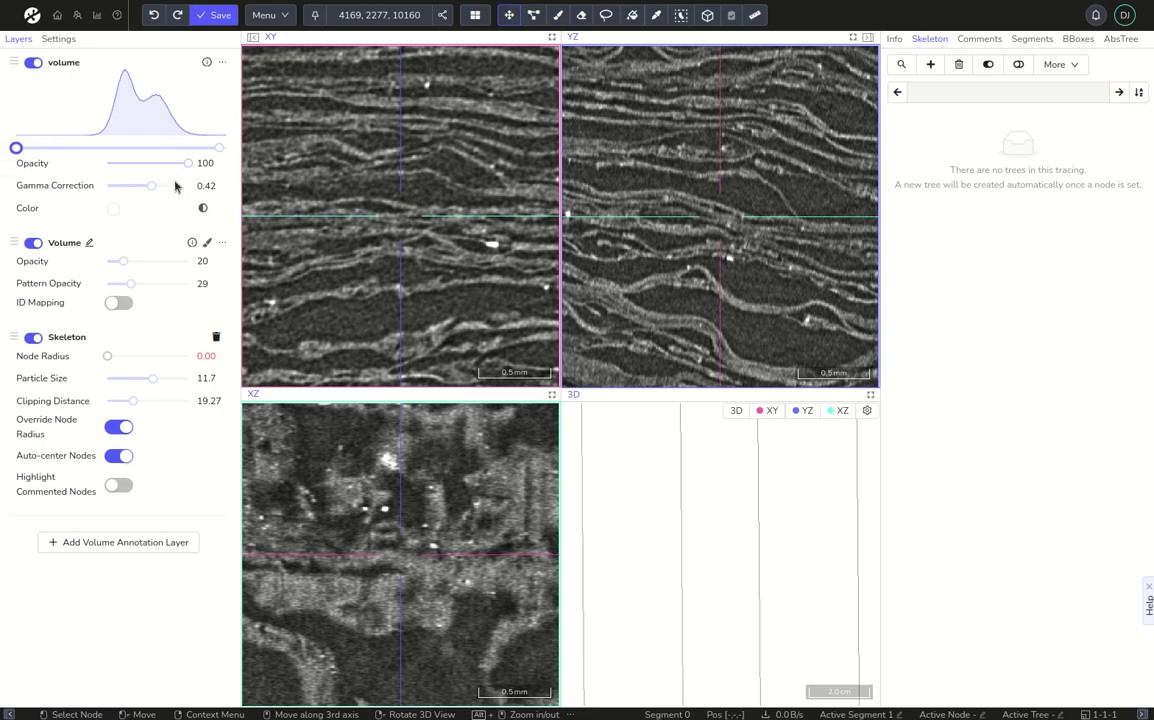
{"action": "mouse_move", "coordinate": [153, 193]}
{"action": "left_mouse_down"}
{"action": "mouse_move", "coordinate": [134, 192]}
{"action": "mouse_move", "coordinate": [149, 198]}
{"action": "left_mouse_up"}
Invert the color of the volume layer, then revert the inversion.
{"action": "left_click", "coordinate": [204, 209]}
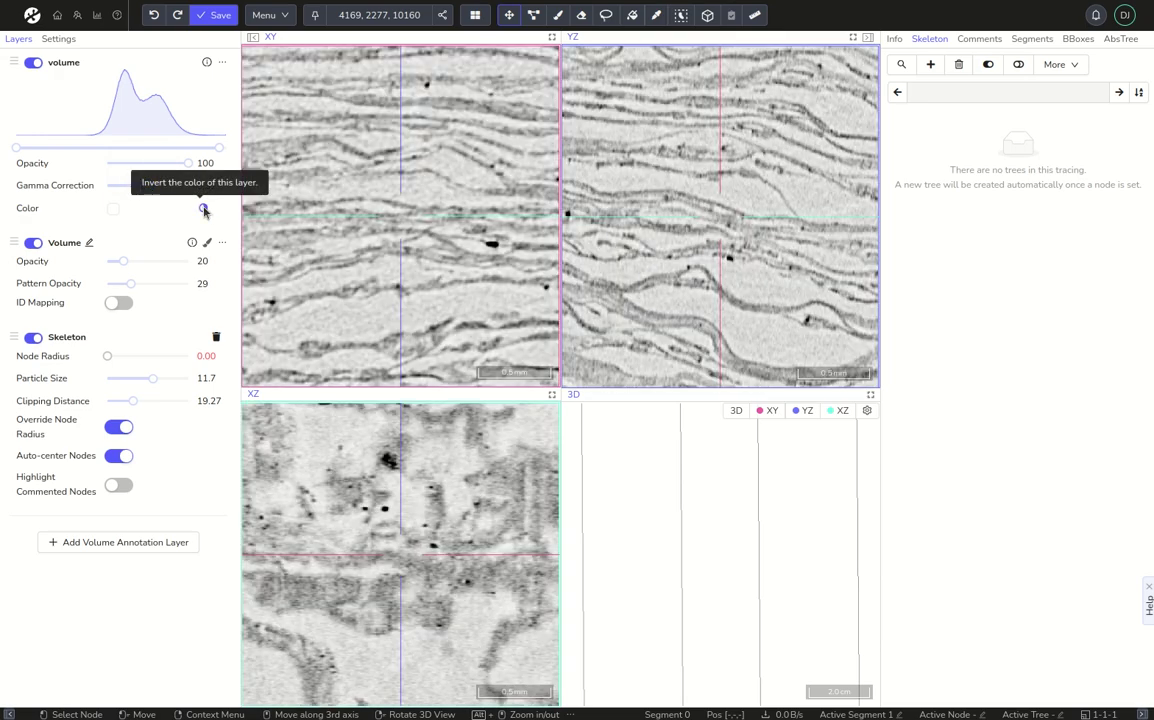
{"action": "left_click", "coordinate": [204, 209]}
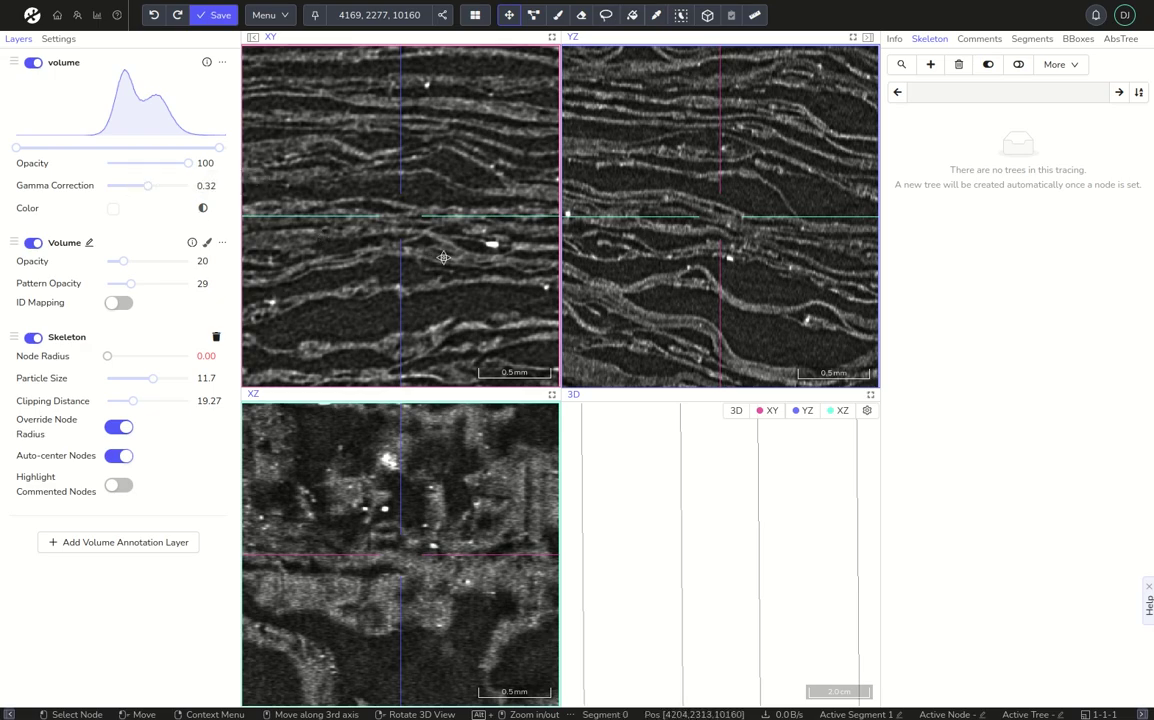
Examine the papyrus sheets around the crosshair in the XY and YZ viewports at several magnifications.
{"action": "left_click_drag", "start_coordinate": [446, 261], "coordinate": [464, 281]}
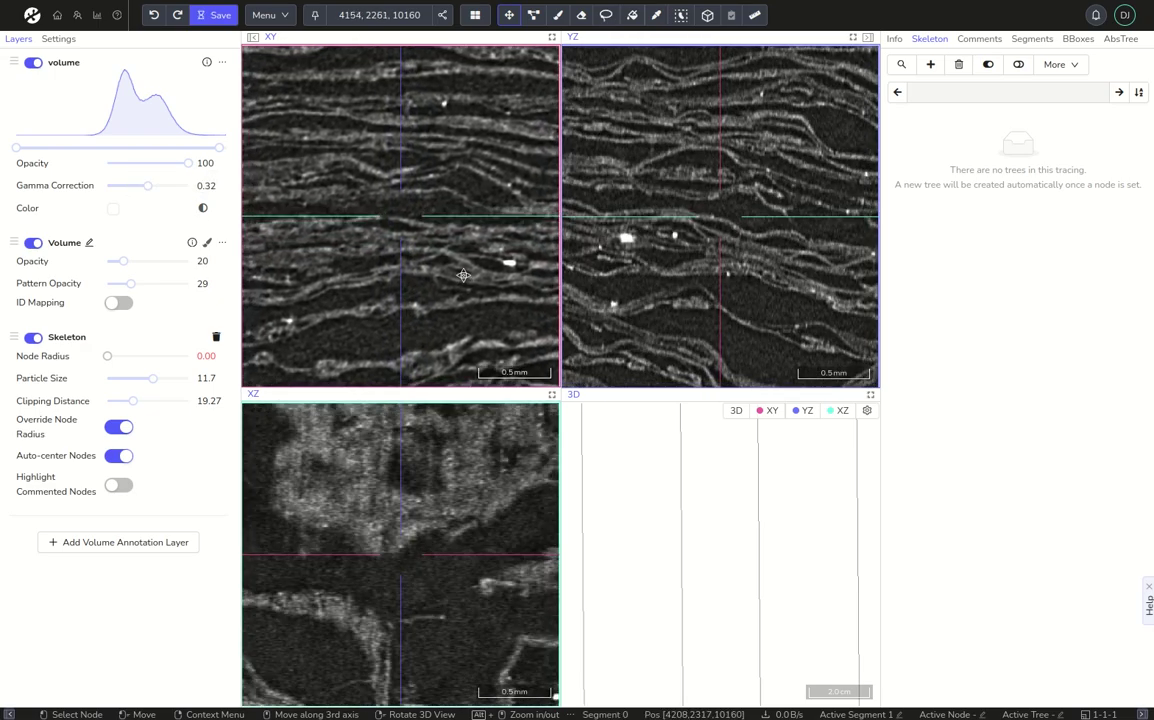
{"action": "left_click_drag", "start_coordinate": [706, 262], "coordinate": [625, 274]}
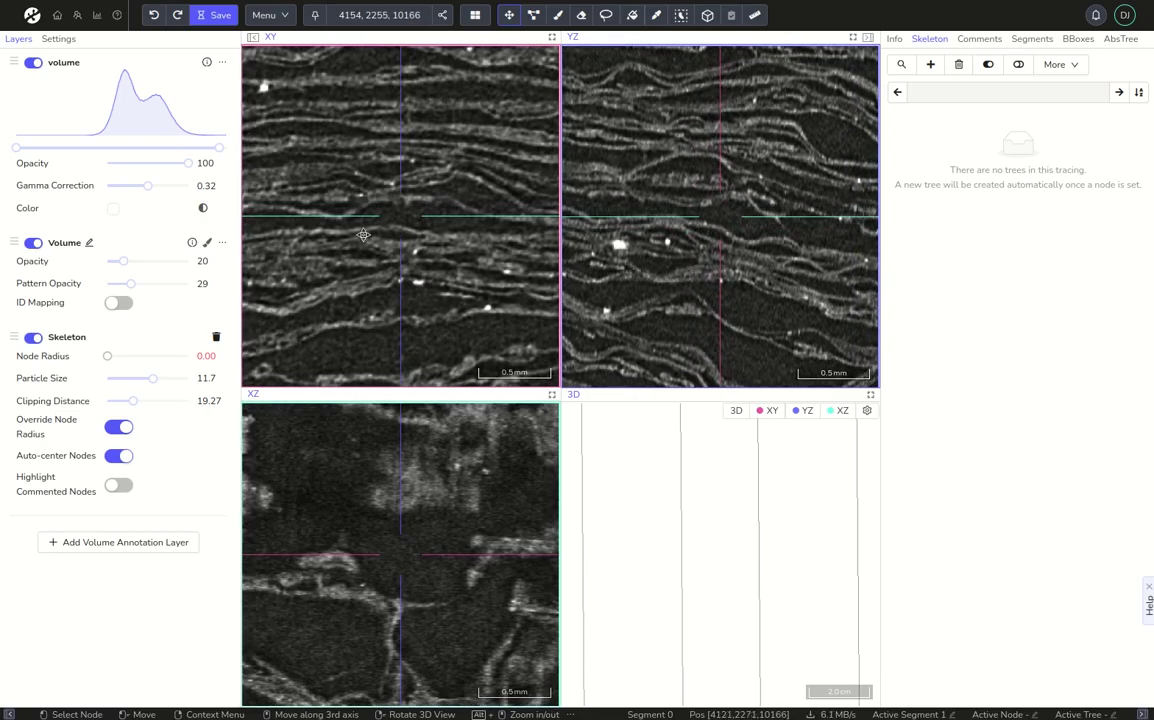
{"action": "scroll", "coordinate": [365, 229], "scroll_direction": "down", "scroll_amount": 6, "text": "ctrl"}
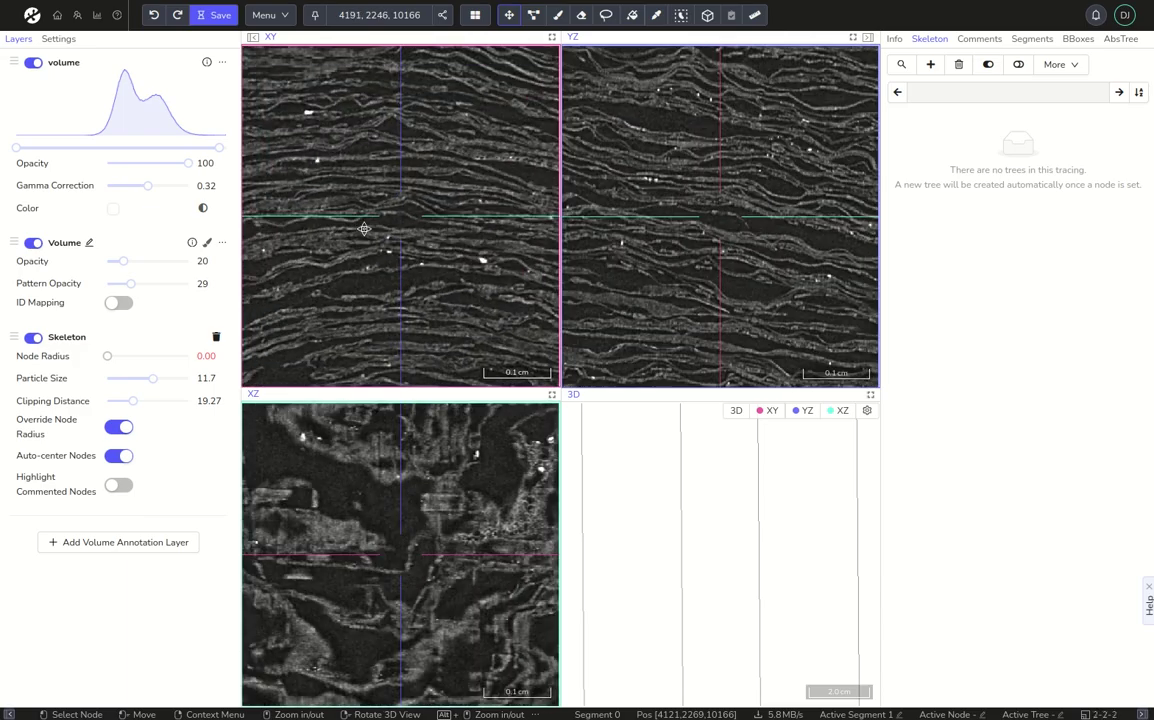
{"action": "scroll", "coordinate": [364, 229], "scroll_direction": "up", "scroll_amount": 2, "text": "ctrl"}
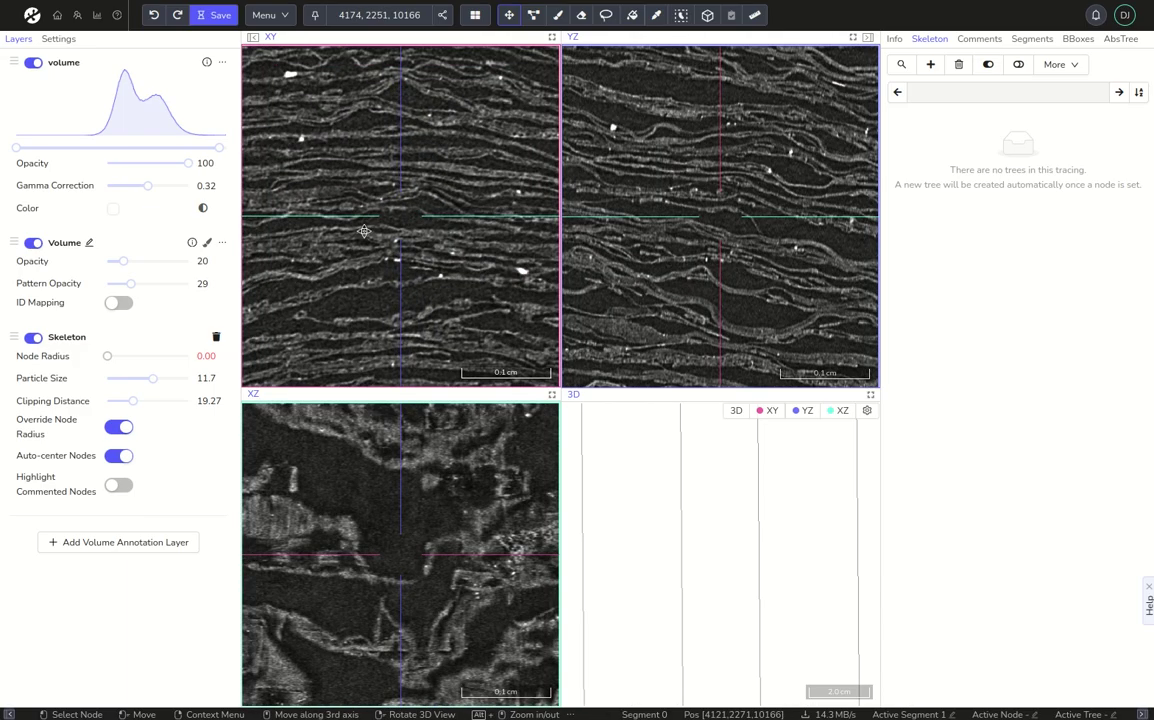
{"action": "scroll", "coordinate": [369, 256], "scroll_direction": "up", "scroll_amount": 1, "text": "ctrl"}
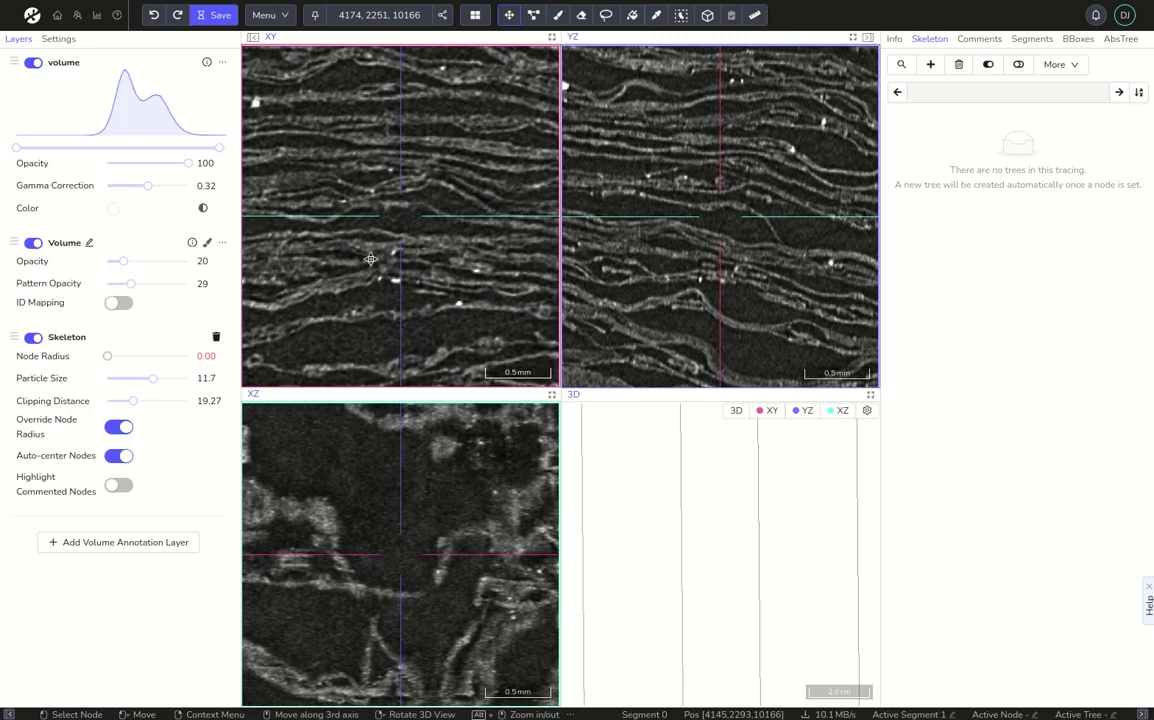
{"action": "scroll", "coordinate": [370, 259], "scroll_direction": "down", "scroll_amount": 1, "text": "ctrl"}
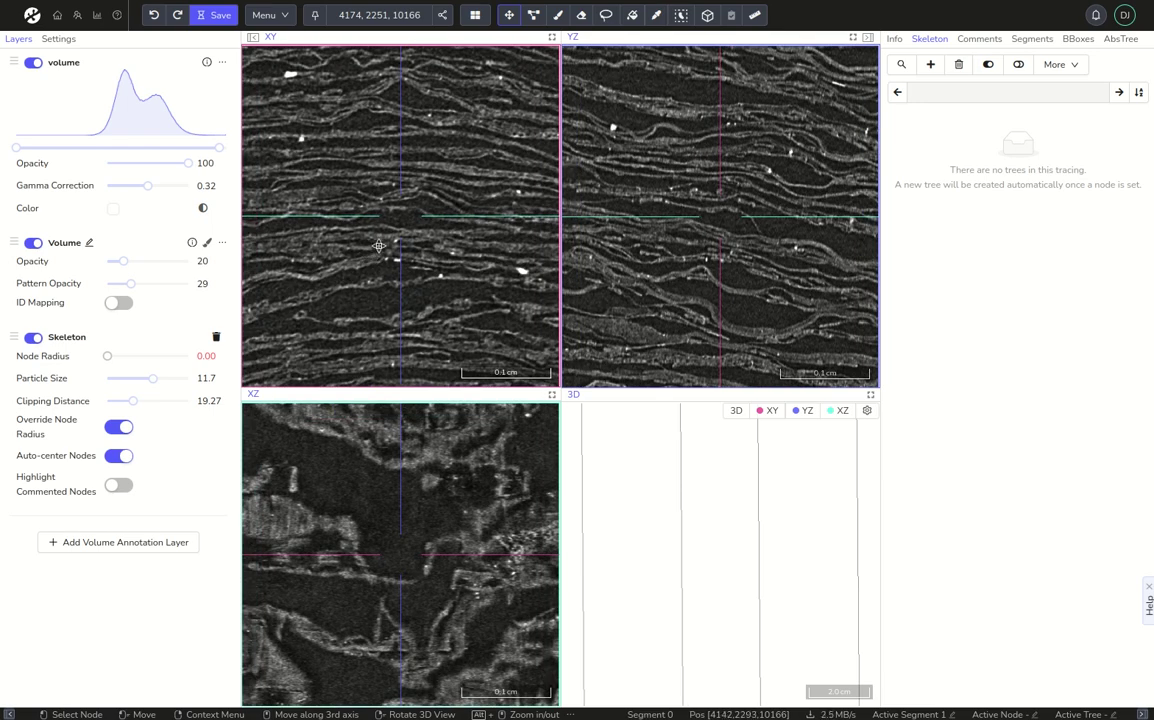
Follow the papyrus sheets through successive slices in the XY viewport and in the YZ viewport.
{"action": "scroll", "coordinate": [374, 243], "scroll_direction": "up", "scroll_amount": 20}
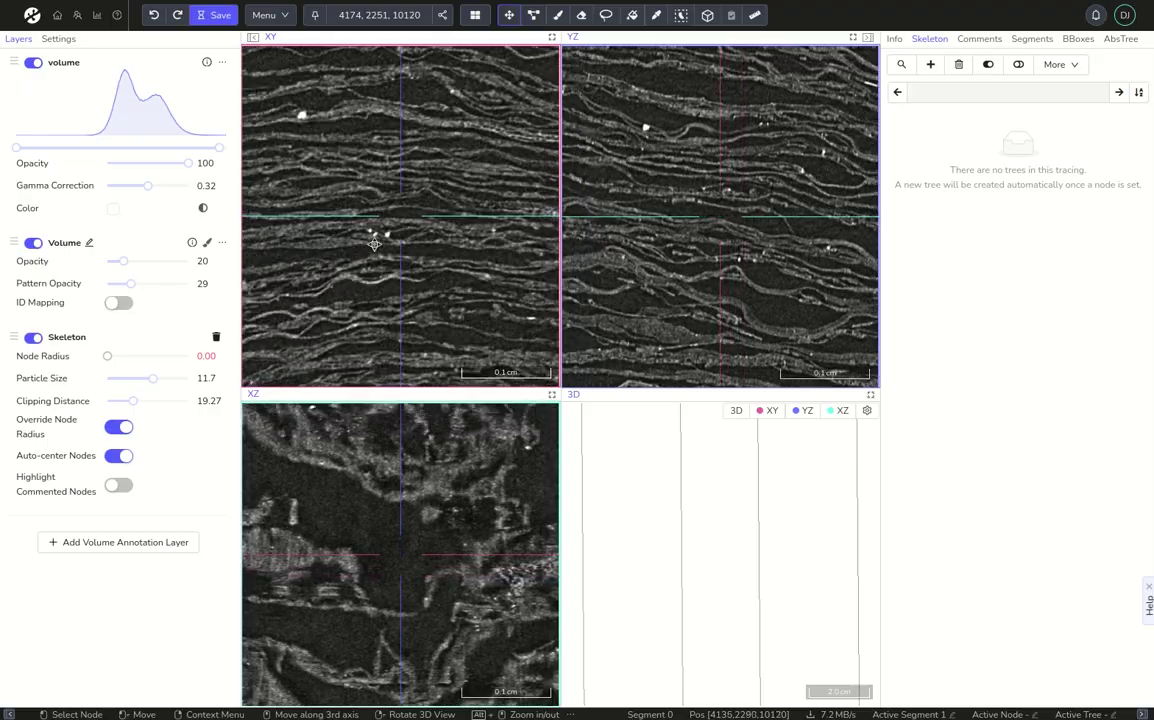
{"action": "scroll", "coordinate": [374, 244], "scroll_direction": "up", "scroll_amount": 20}
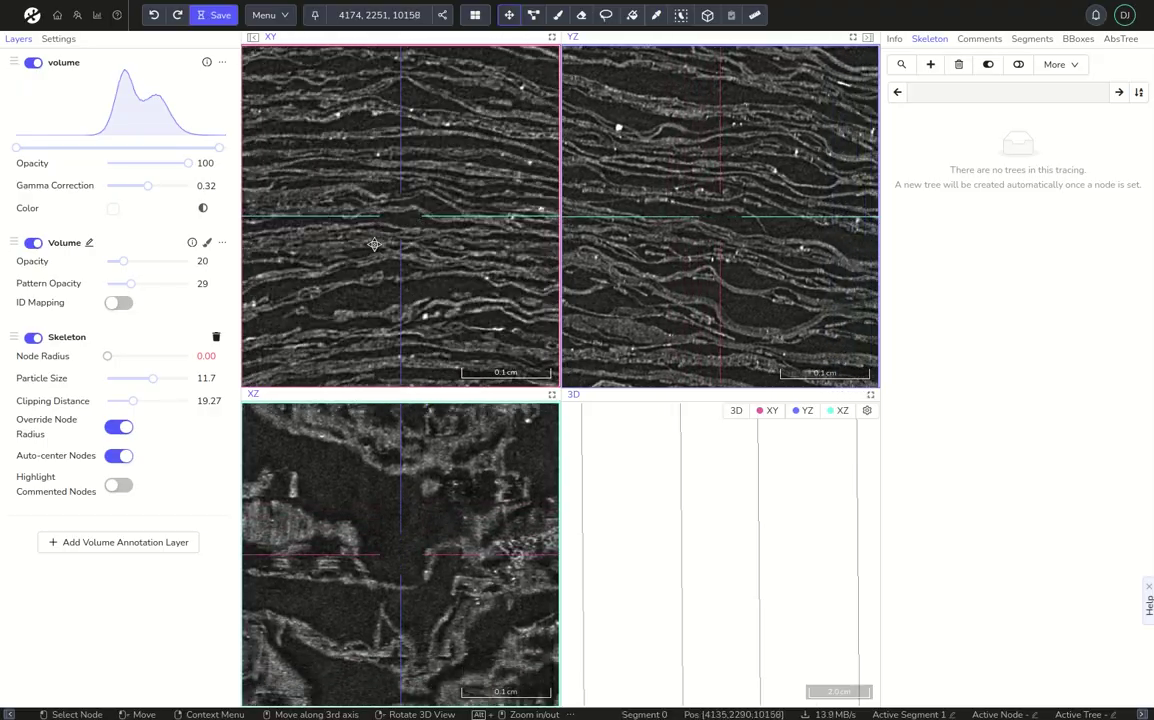
{"action": "scroll", "coordinate": [677, 263], "scroll_direction": "down", "scroll_amount": 10}
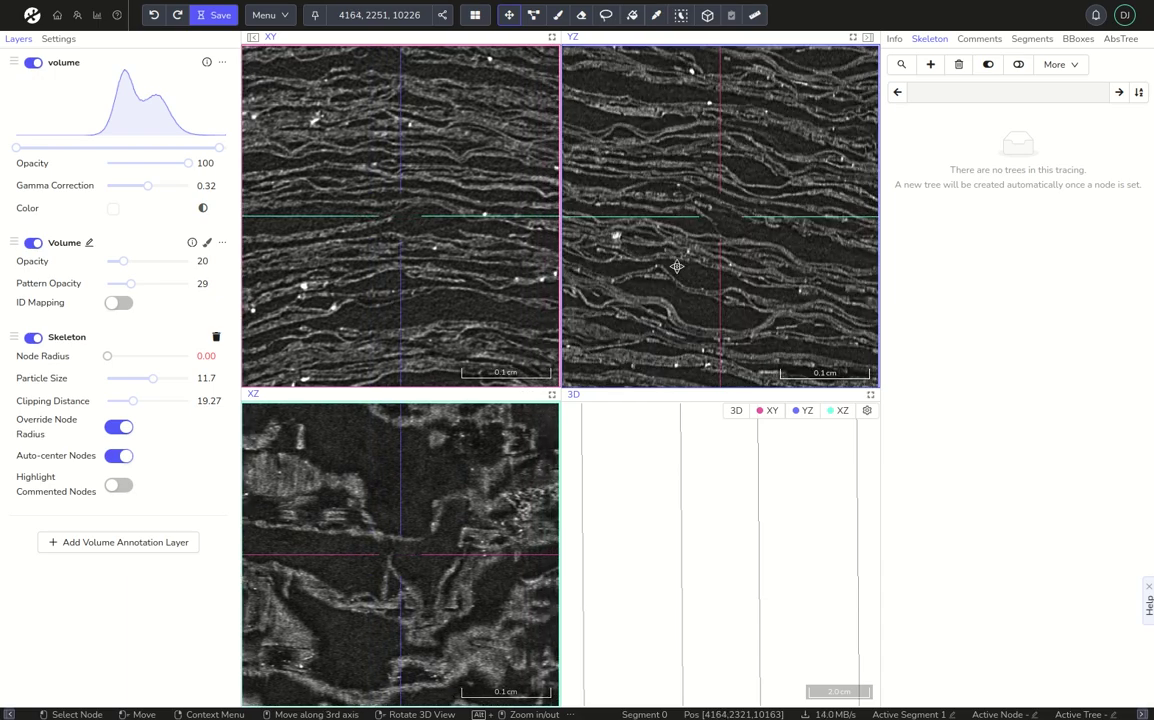
{"action": "scroll", "coordinate": [674, 258], "scroll_direction": "down", "scroll_amount": 20}
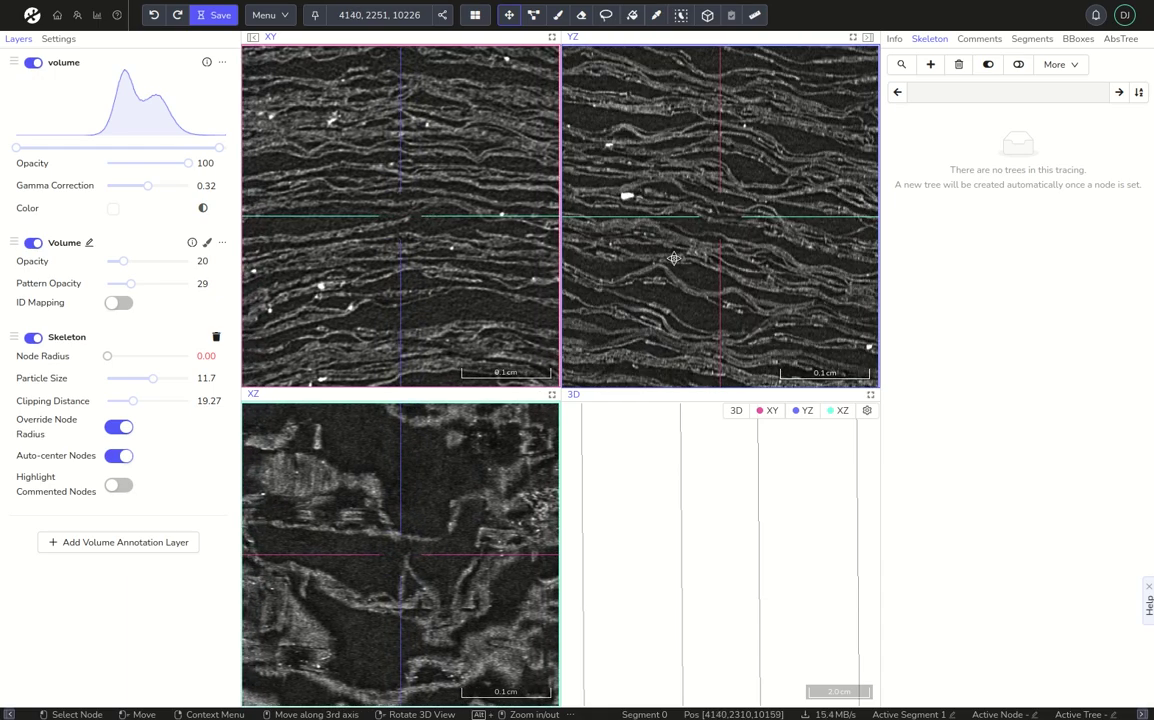
{"action": "scroll", "coordinate": [674, 258], "scroll_direction": "up", "scroll_amount": 20}
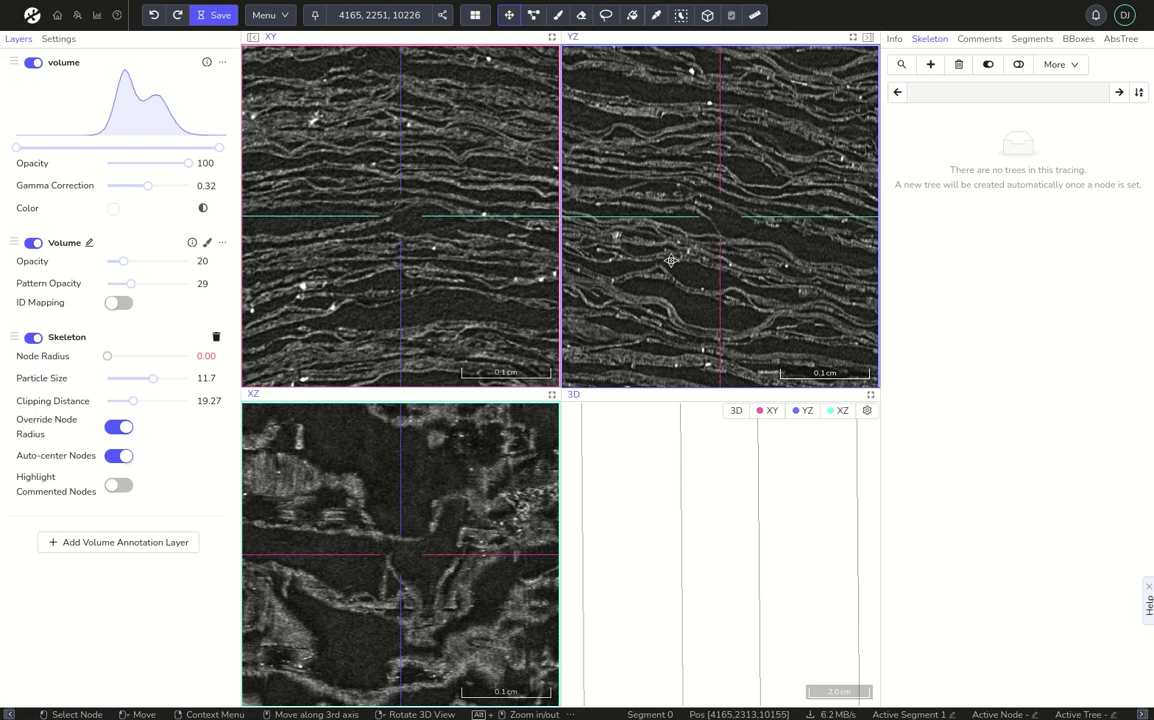
Switch the view mode to Oblique and trace forward through the zoomed-out scroll slices.
{"action": "left_click", "coordinate": [478, 18]}
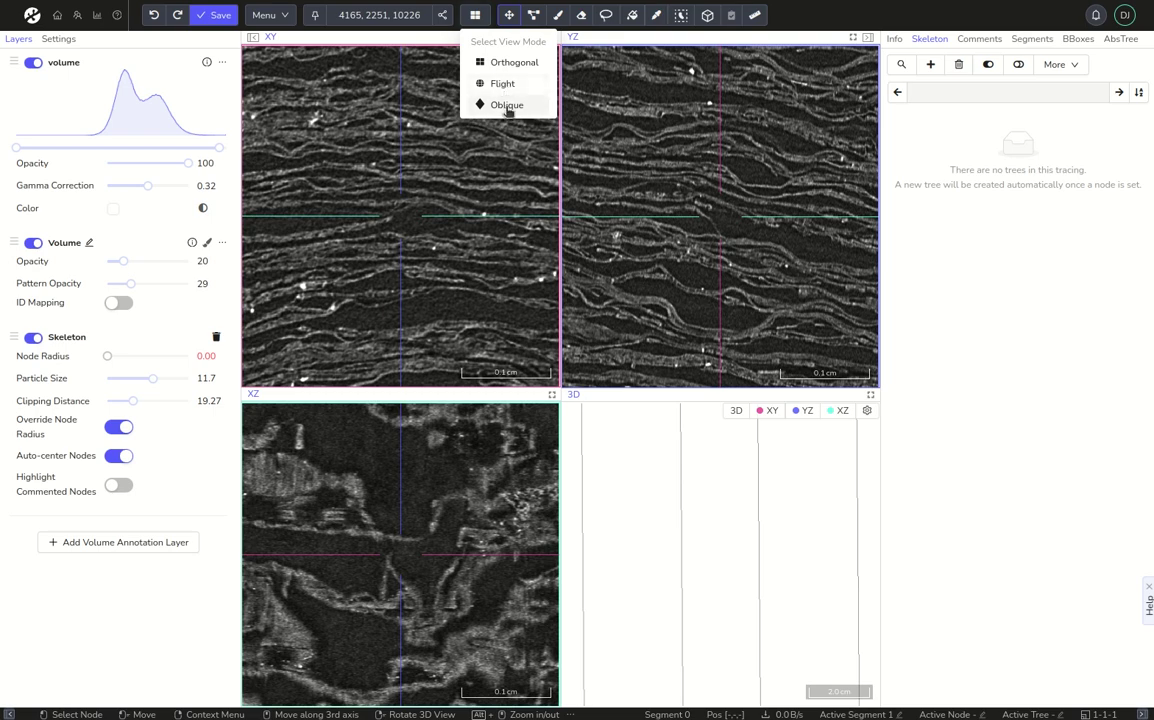
{"action": "left_click", "coordinate": [507, 106]}
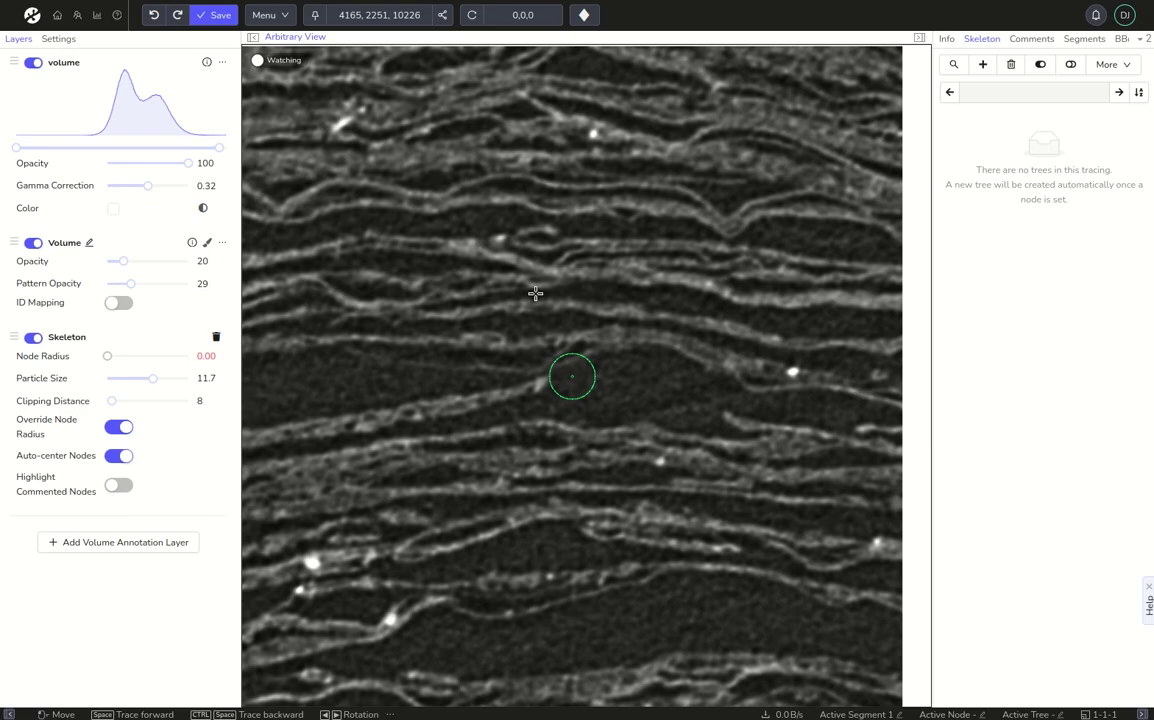
{"action": "key", "text": "o"}
{"action": "key", "text": "o"}
{"action": "key", "text": "o"}
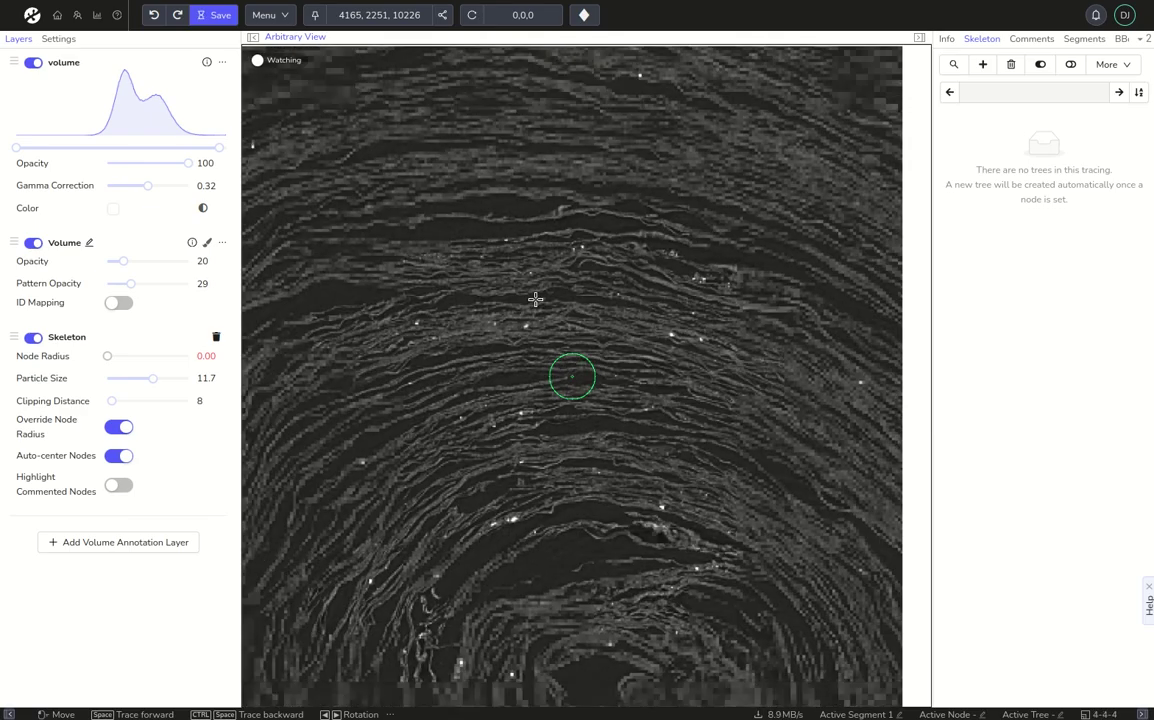
{"action": "key", "text": "space"}
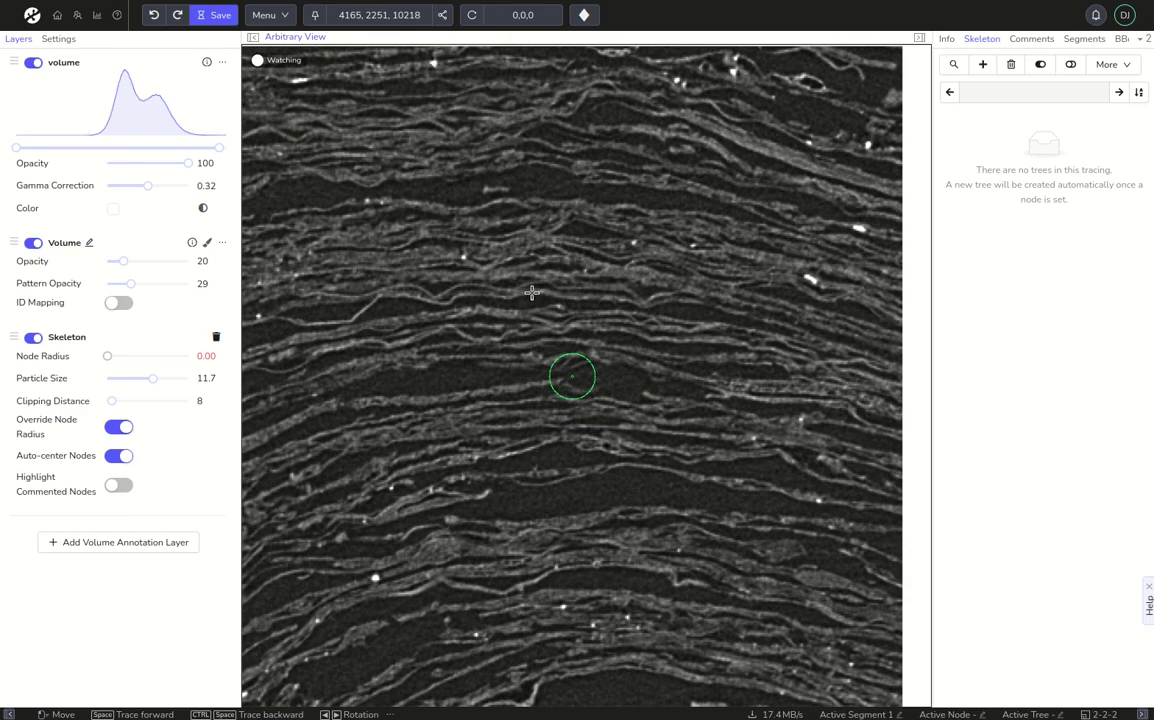
Trace backward through the oblique slices and switch the view mode back to the orthogonal XY, YZ, XZ and 3D viewports.
{"action": "key", "text": "ctrl+space"}
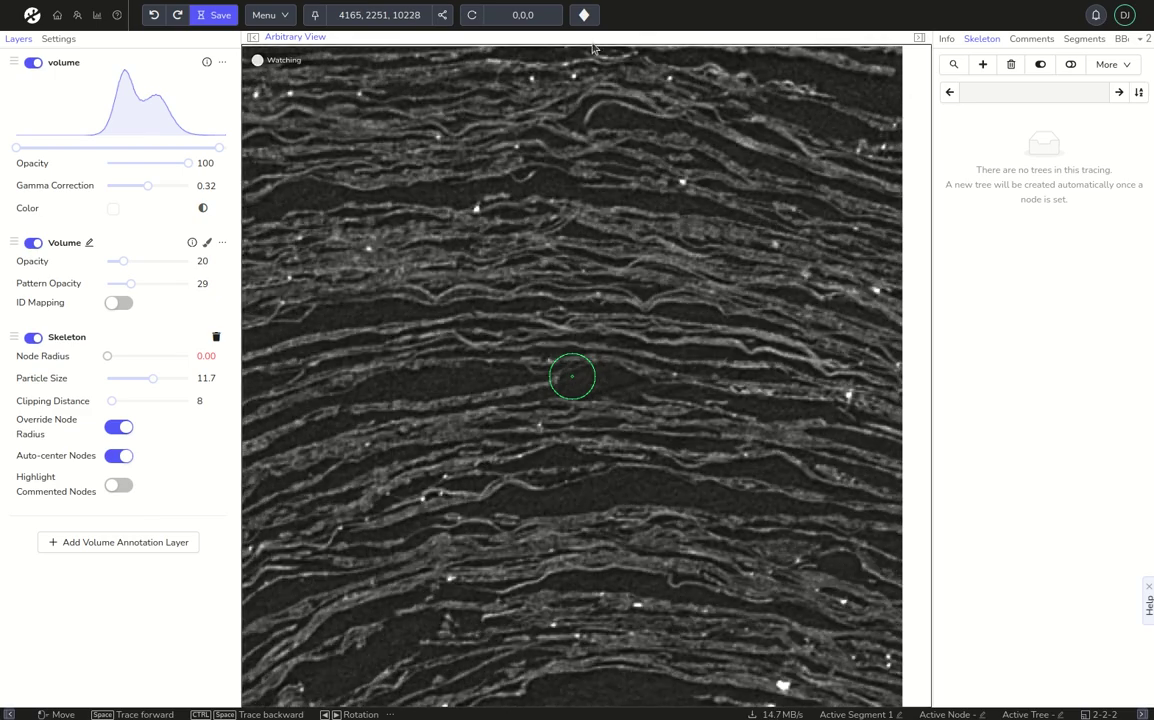
{"action": "left_click", "coordinate": [585, 15]}
{"action": "left_click", "coordinate": [590, 16]}
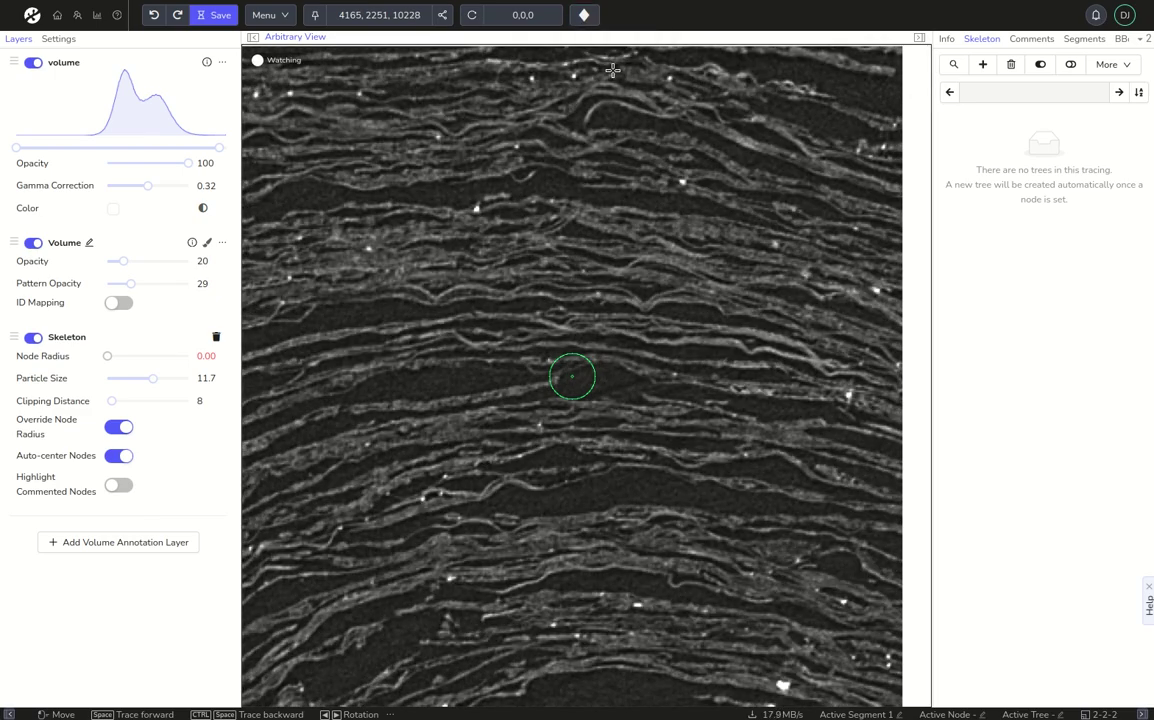
{"action": "left_click", "coordinate": [590, 16]}
{"action": "left_click", "coordinate": [609, 63]}
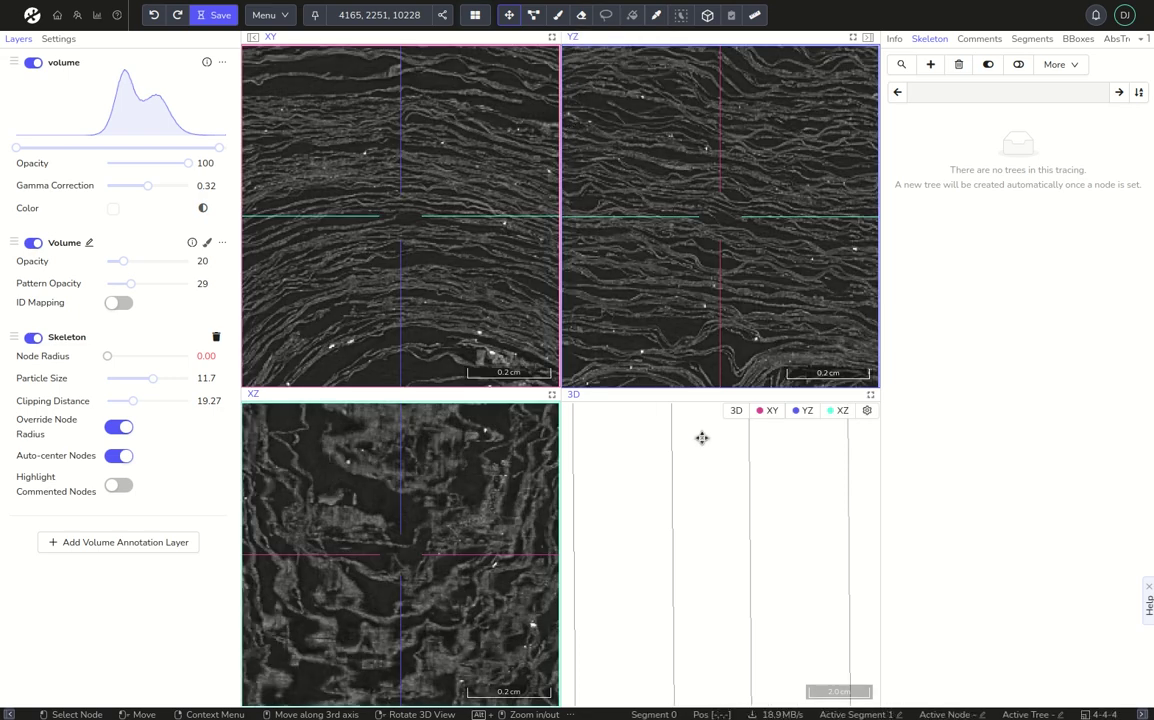
Check the plane display mode and border options of the 3D viewport, leaving the planes hidden.
{"action": "left_click", "coordinate": [867, 410]}
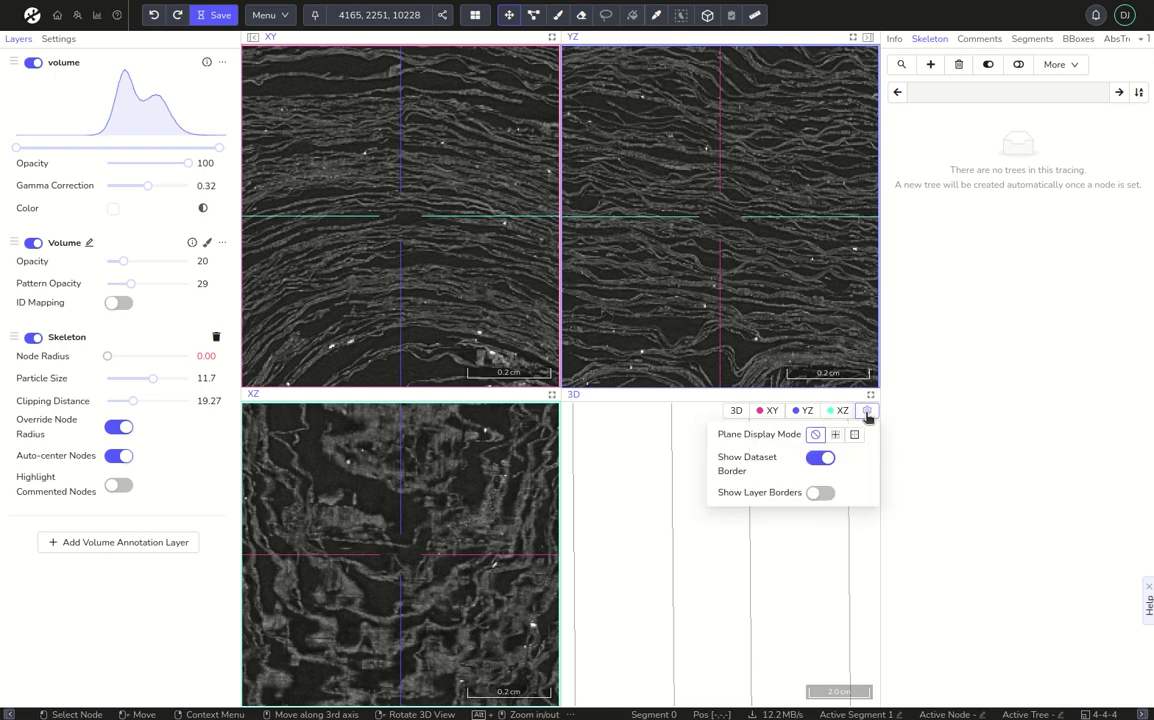
{"action": "left_click", "coordinate": [814, 436]}
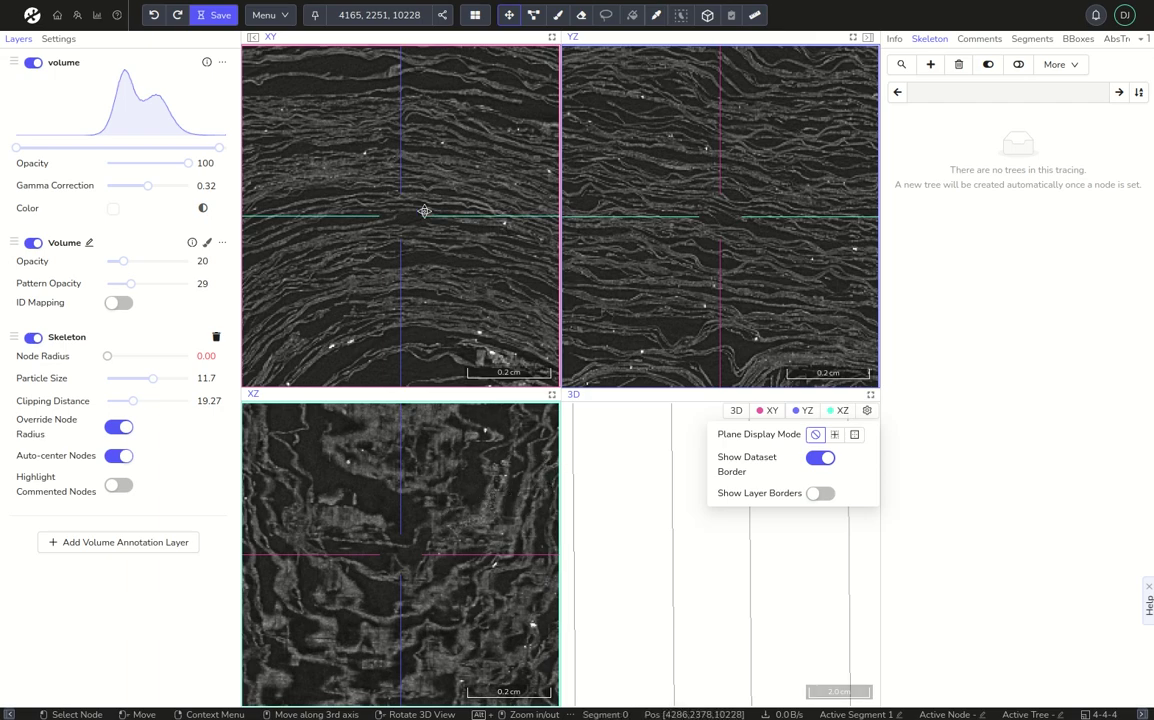
{"action": "mouse_move", "coordinate": [495, 185]}
{"action": "left_mouse_down"}
{"action": "mouse_move", "coordinate": [493, 199]}
{"action": "mouse_move", "coordinate": [482, 191]}
{"action": "left_mouse_up"}
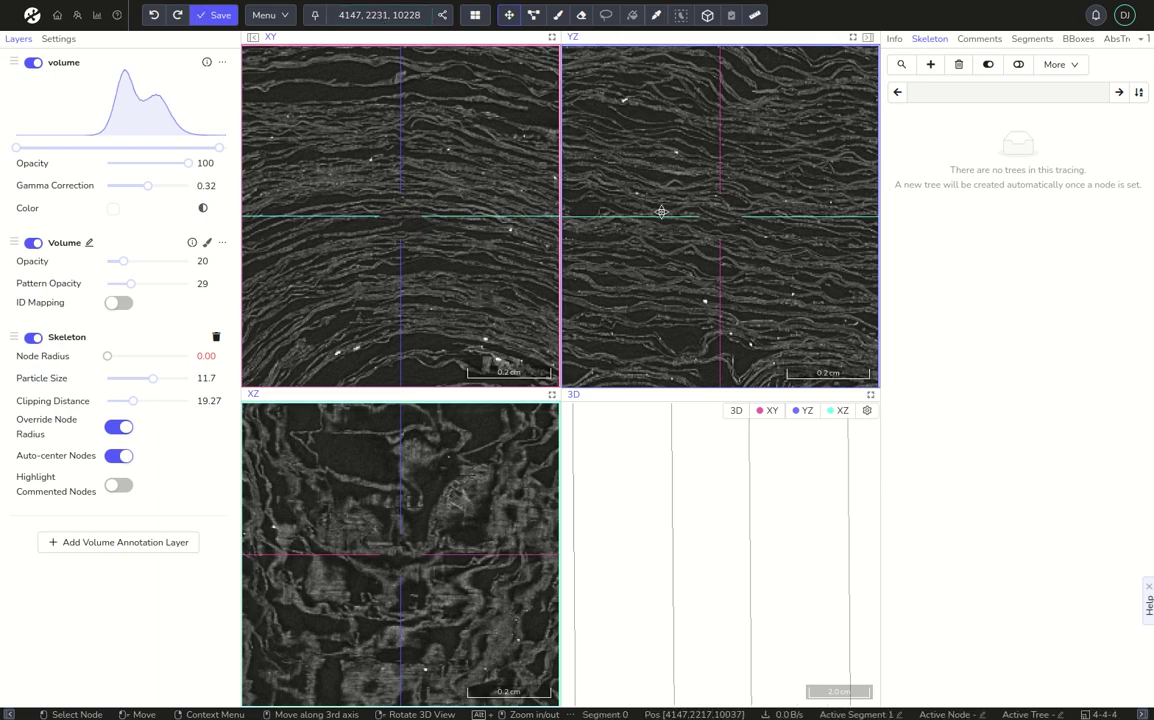
Create a new bounding box in the annotation.
{"action": "left_click", "coordinate": [900, 39]}
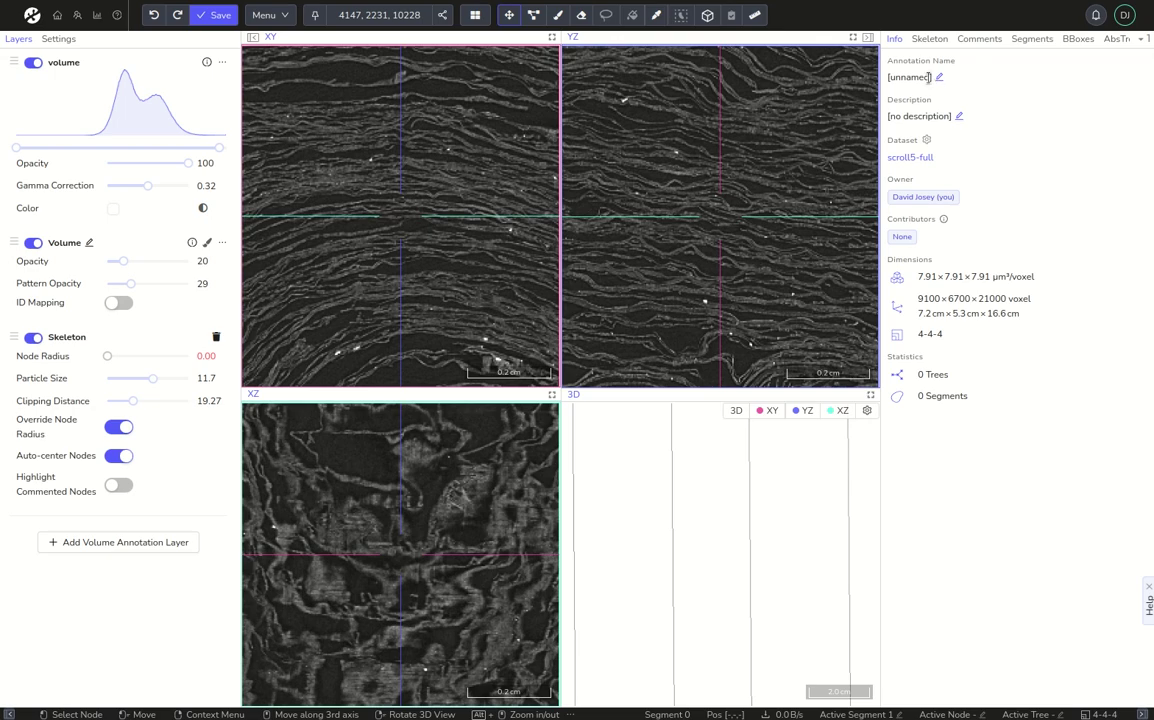
{"action": "left_click", "coordinate": [931, 40]}
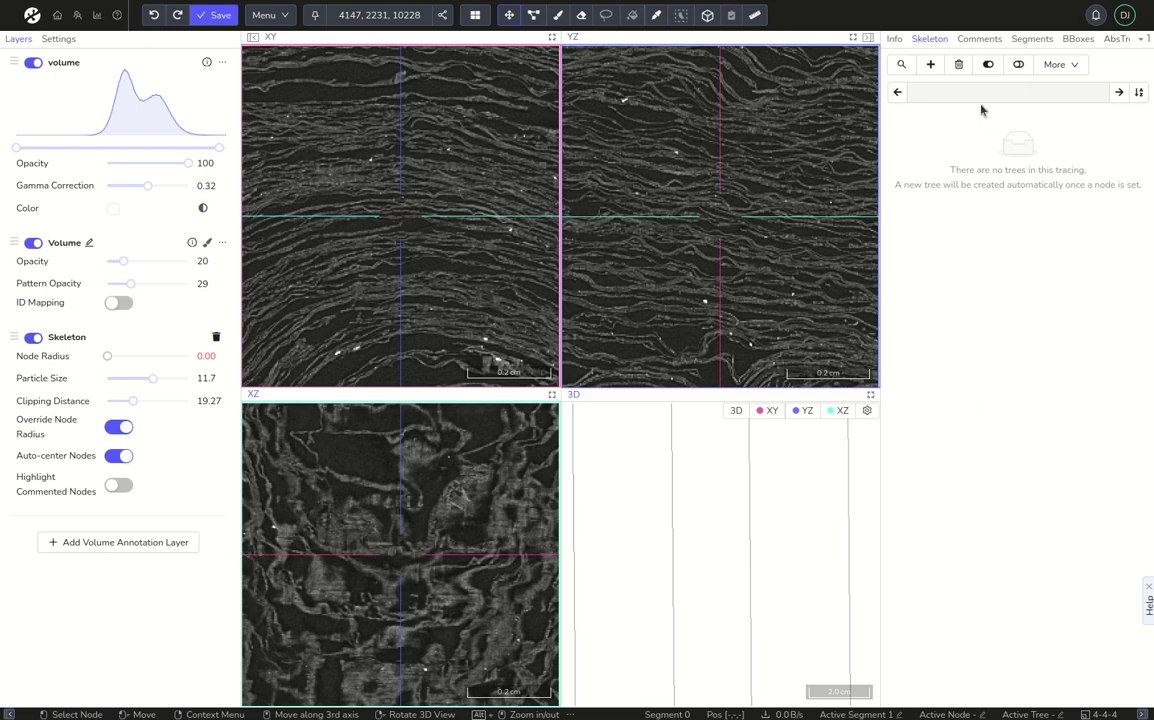
{"action": "left_click", "coordinate": [1077, 39]}
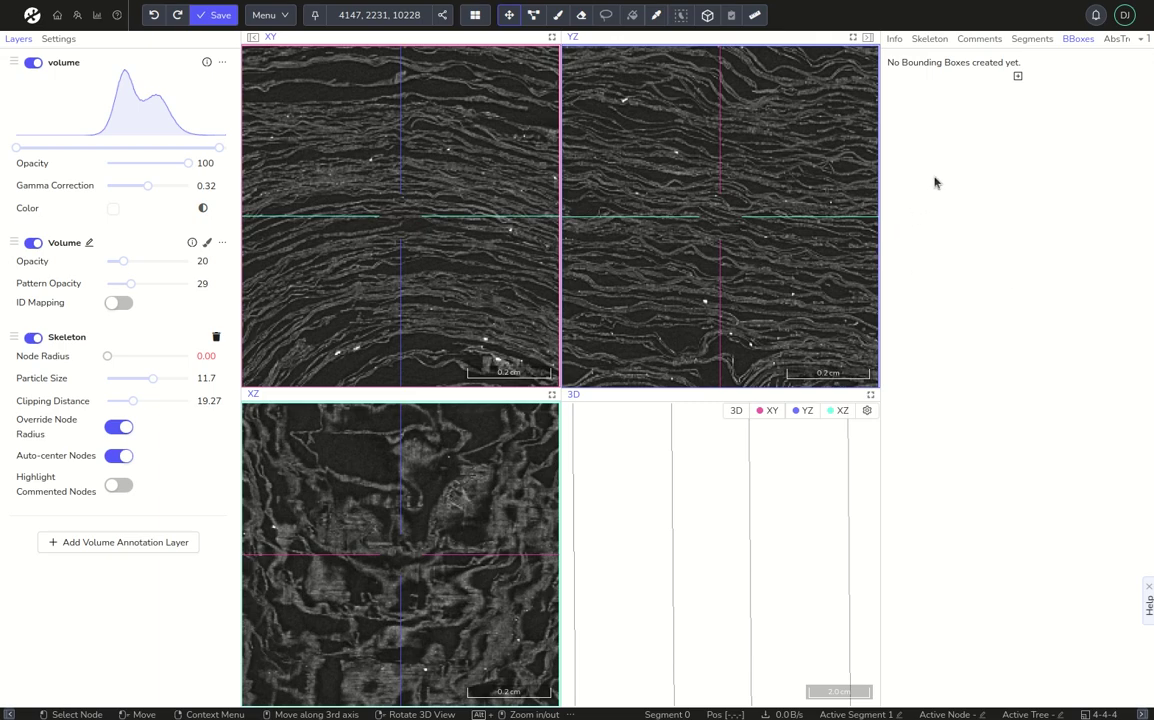
{"action": "left_click", "coordinate": [1017, 76]}
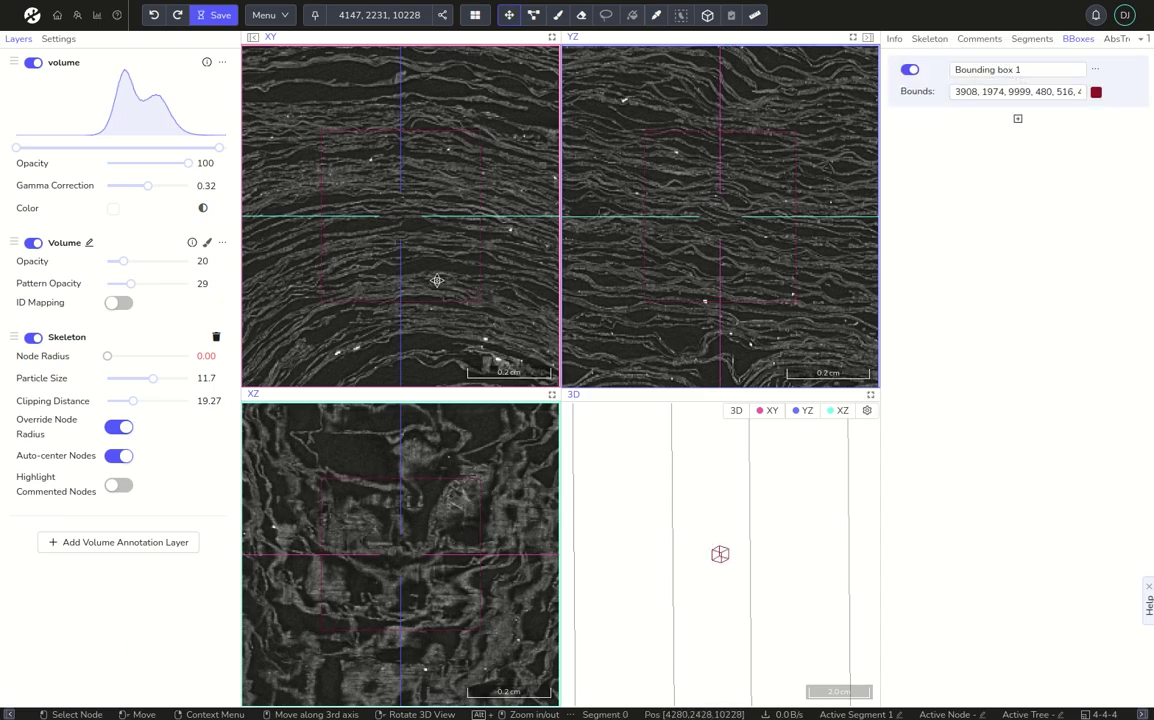
Move the current dataset position to 4000, 2000, 10000.
{"action": "left_click_drag", "start_coordinate": [399, 242], "coordinate": [518, 183]}
{"action": "left_click_drag", "start_coordinate": [443, 278], "coordinate": [431, 214]}
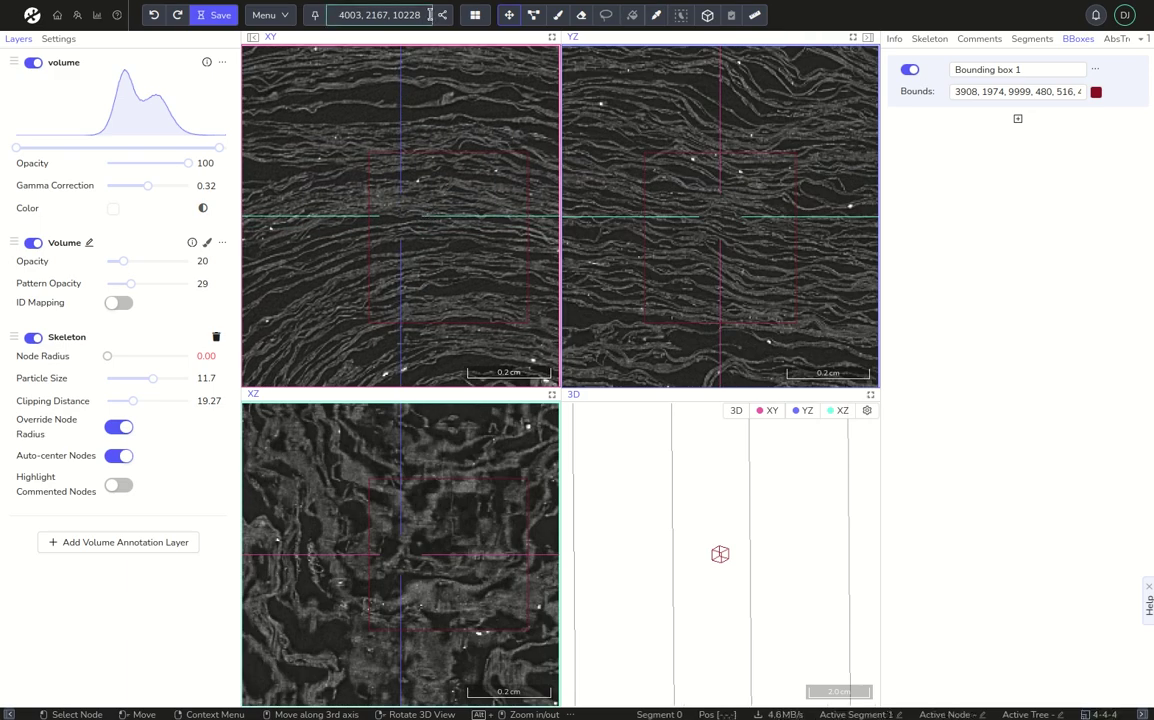
{"action": "left_click", "coordinate": [357, 16]}
{"action": "key", "text": "BackSpace"}
{"action": "type", "text": "0"}
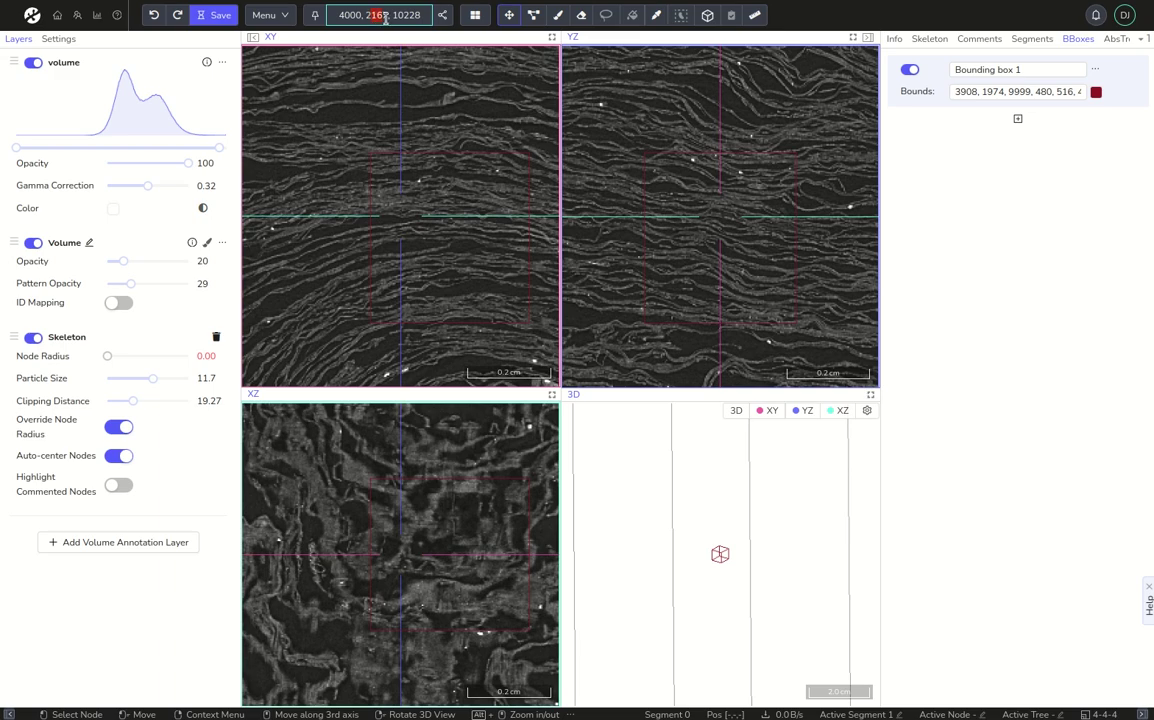
{"action": "double_click", "coordinate": [378, 15]}
{"action": "type", "text": "2000"}
{"action": "key", "text": "Return"}
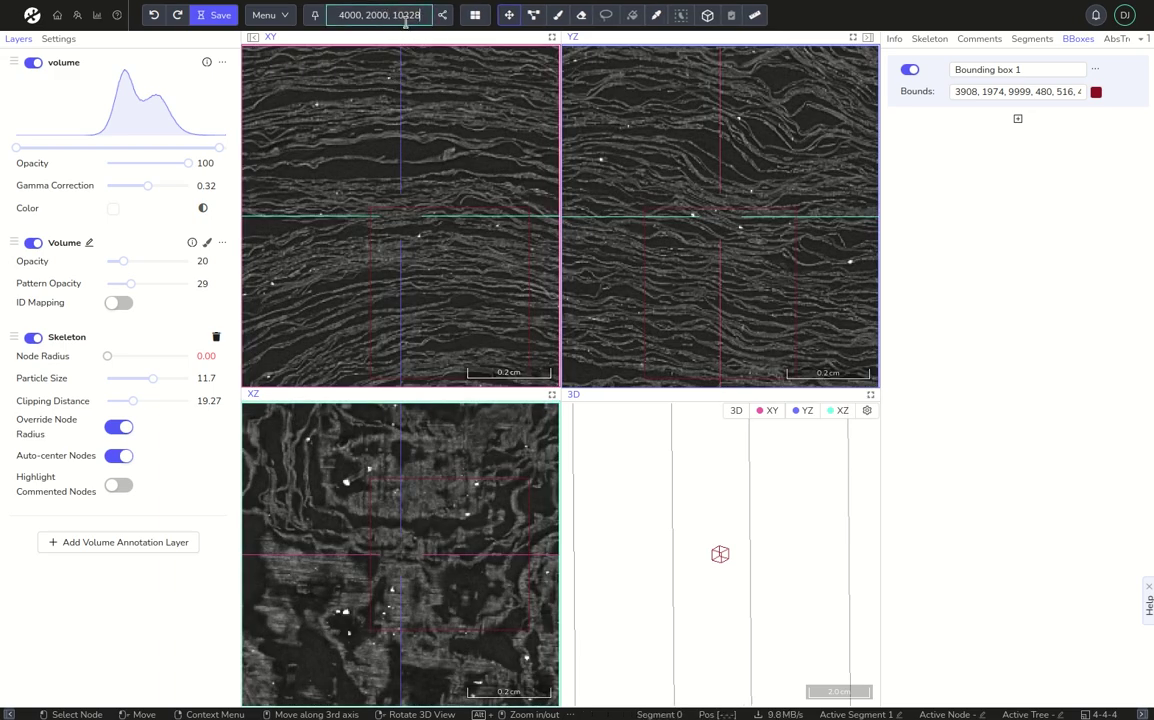
{"action": "type", "text": "000"}
{"action": "key", "text": "Return"}
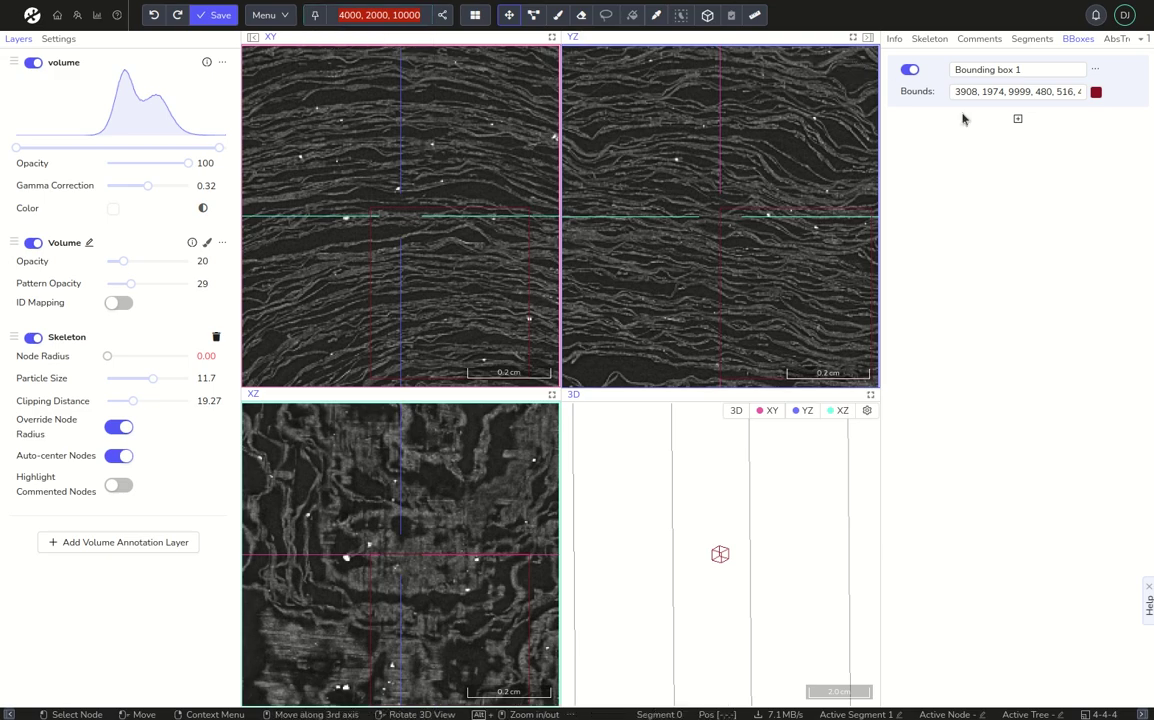
Set the new bounding box's bounds to 4000, 2000, 10000, 250, 250, 250 and rename it Full cube.
{"action": "left_click_drag", "start_coordinate": [955, 92], "coordinate": [1114, 95]}
{"action": "type", "text": "4000, 2000, 10000"}
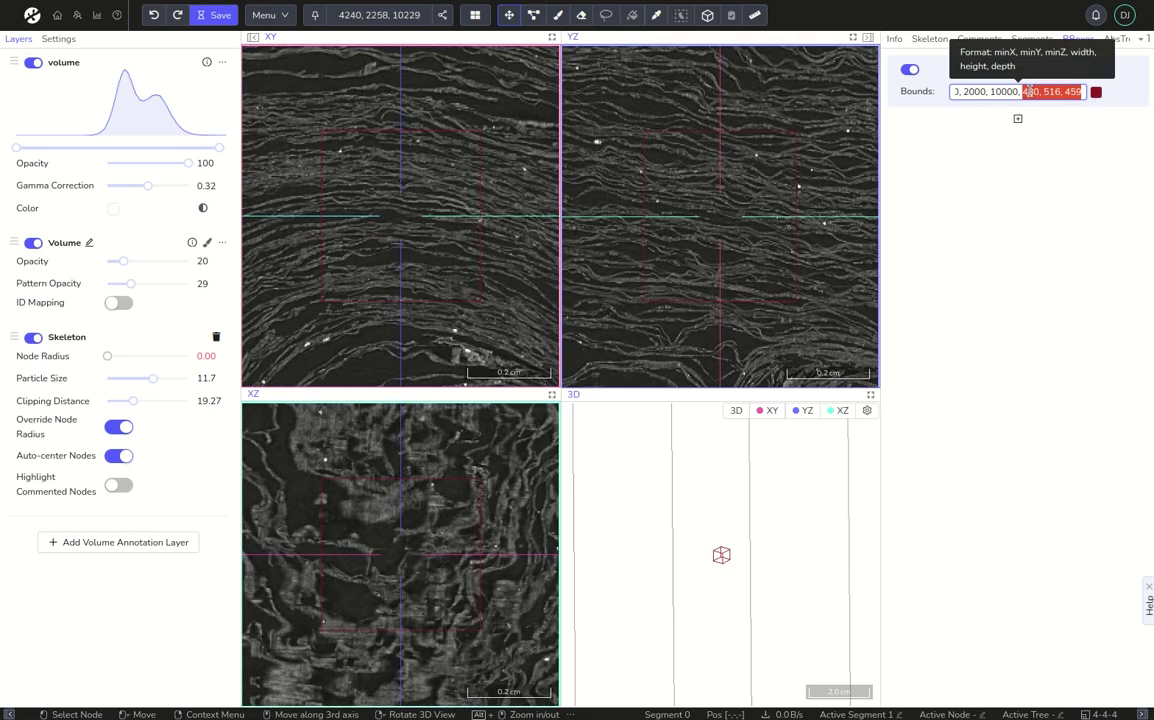
{"action": "left_click", "coordinate": [1027, 95]}
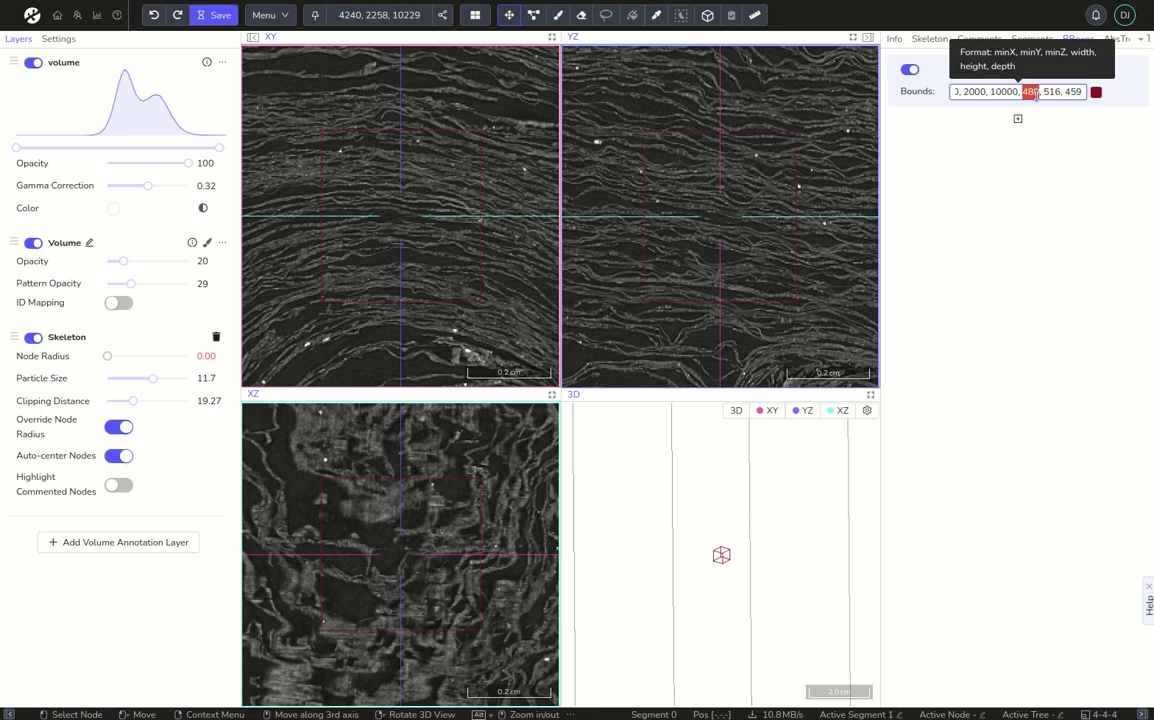
{"action": "type", "text": "250"}
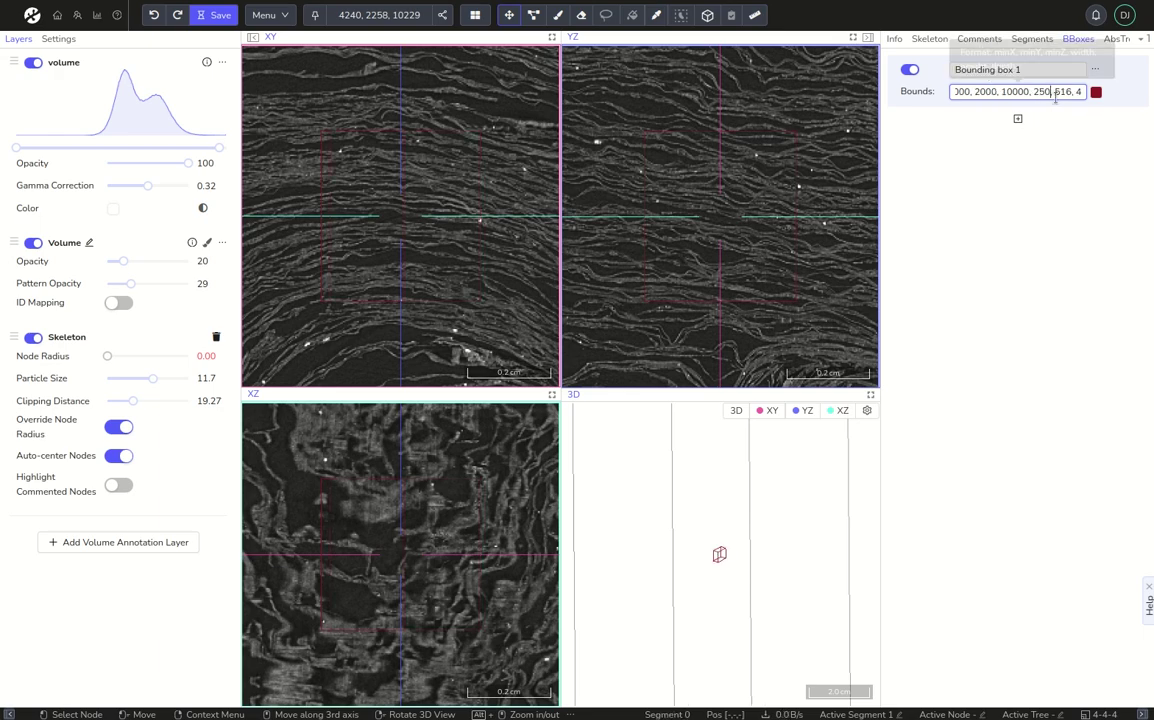
{"action": "double_click", "coordinate": [1058, 92]}
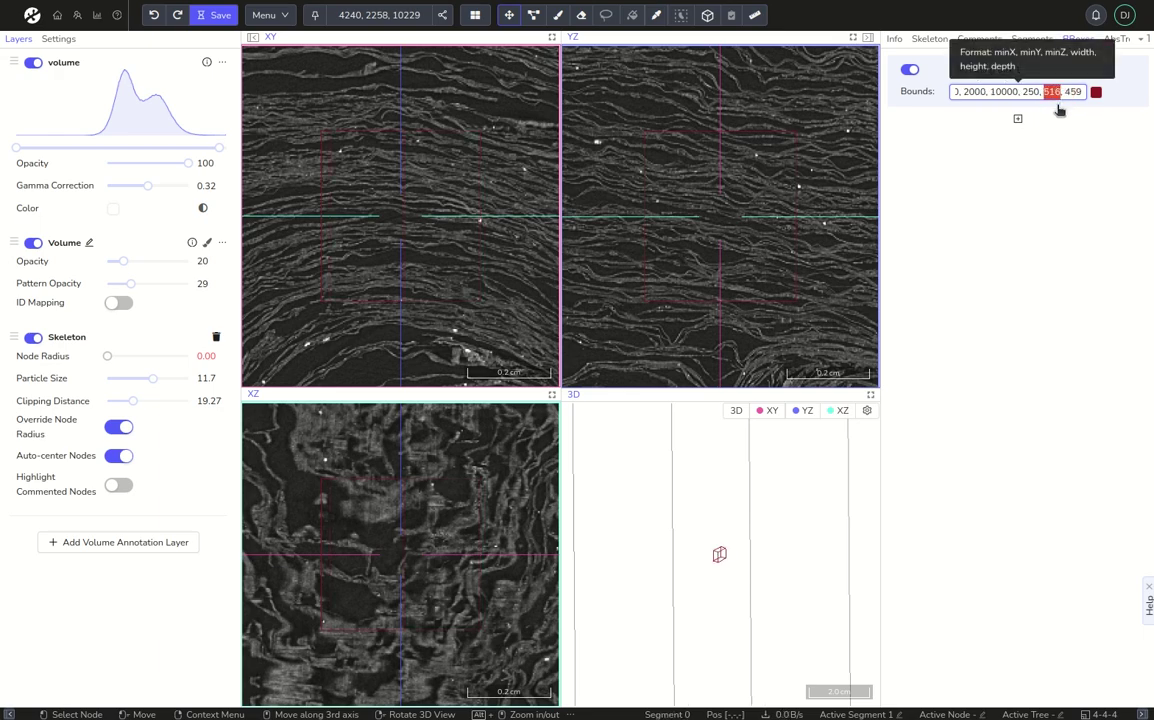
{"action": "type", "text": "250"}
{"action": "double_click", "coordinate": [1075, 92]}
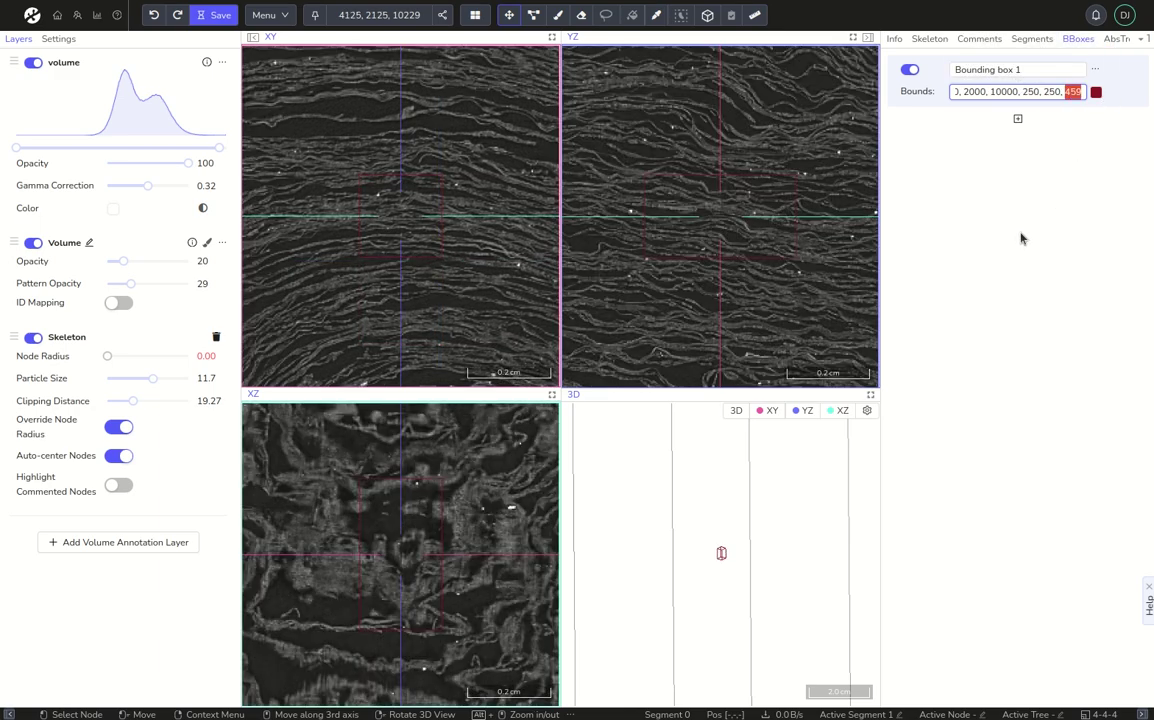
{"action": "type", "text": "250"}
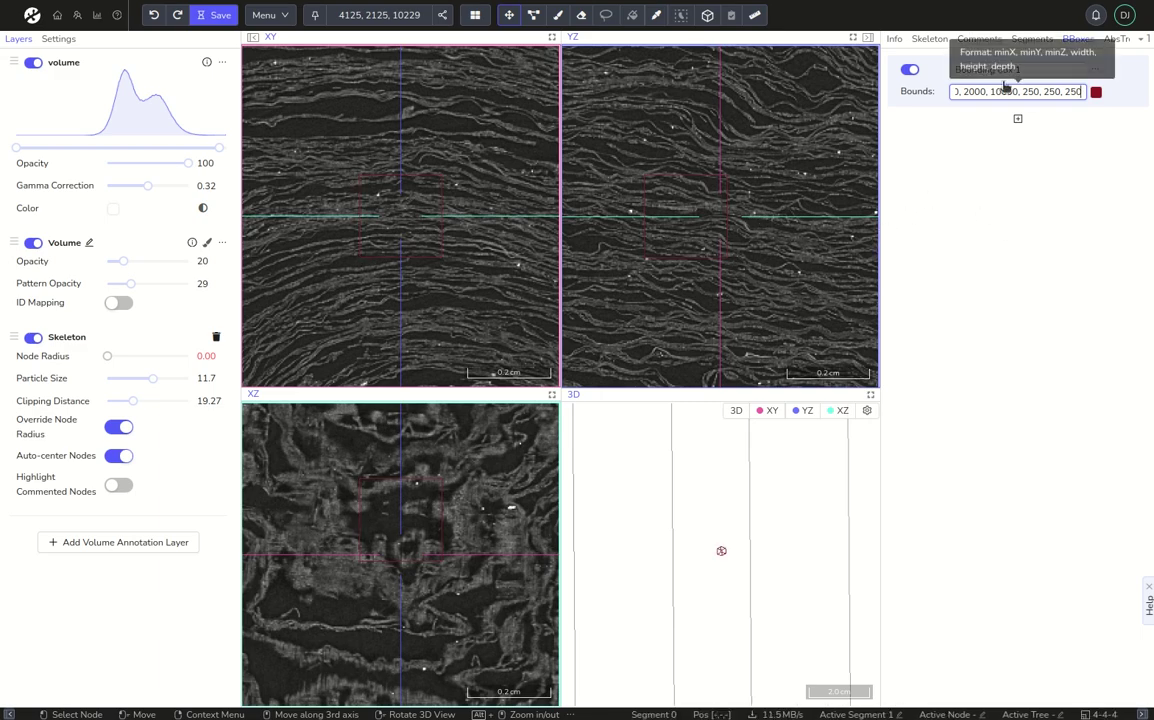
{"action": "key", "text": "shift+Tab"}
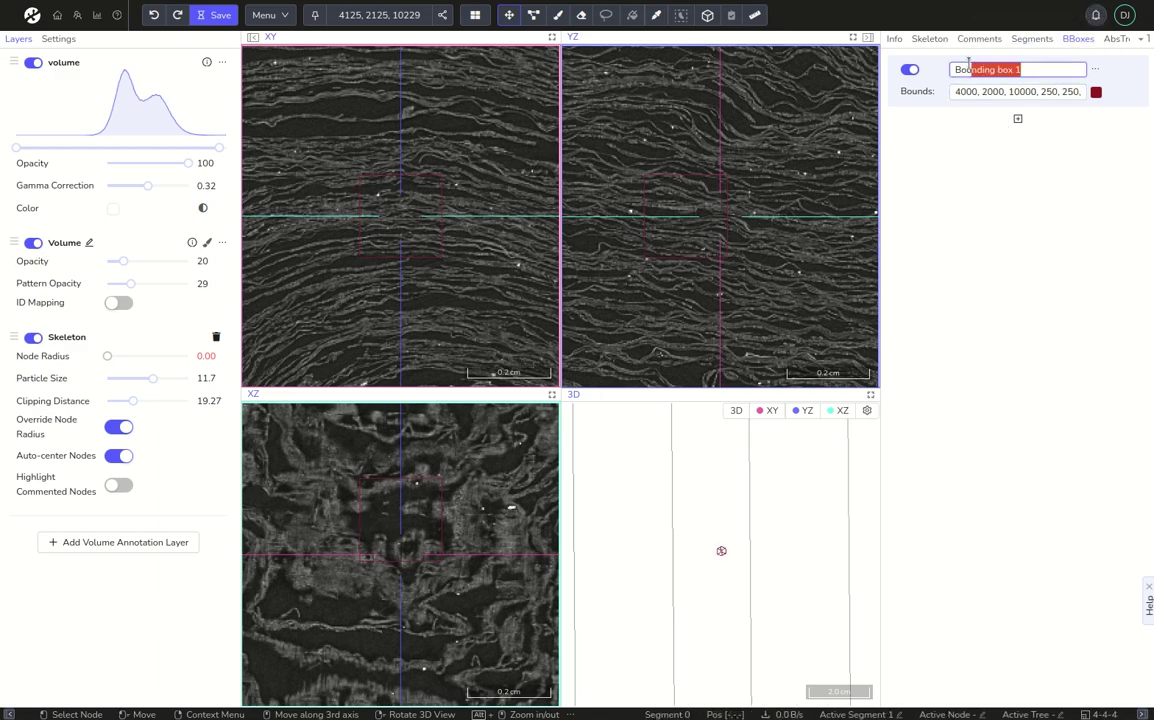
{"action": "type", "text": "Full cube"}
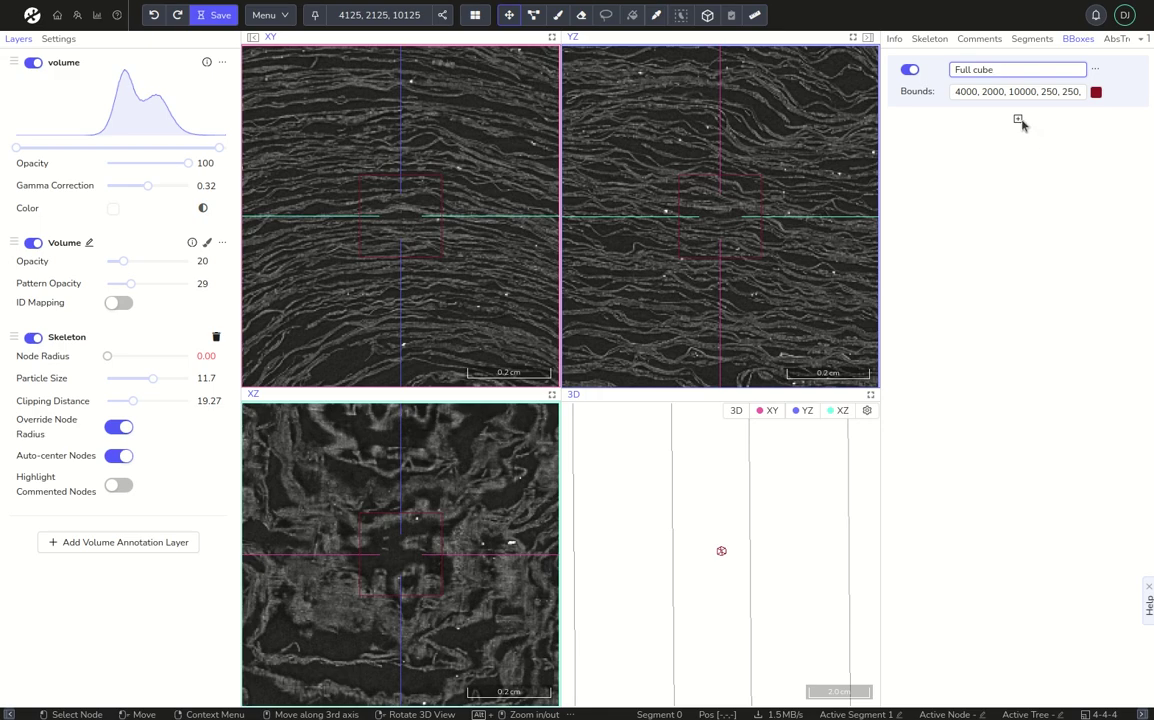
Add a second bounding box and name it subcube 000.
{"action": "left_click", "coordinate": [1018, 119]}
{"action": "left_click_drag", "start_coordinate": [1022, 122], "coordinate": [951, 121]}
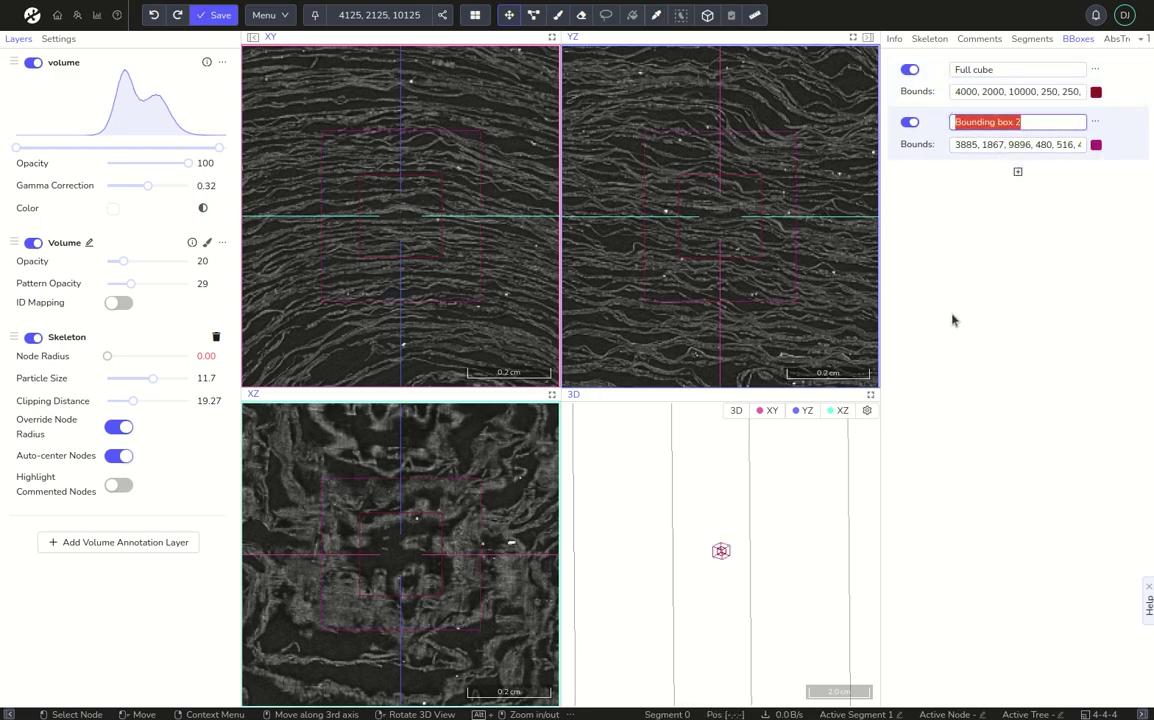
{"action": "type", "text": "subcube 000"}
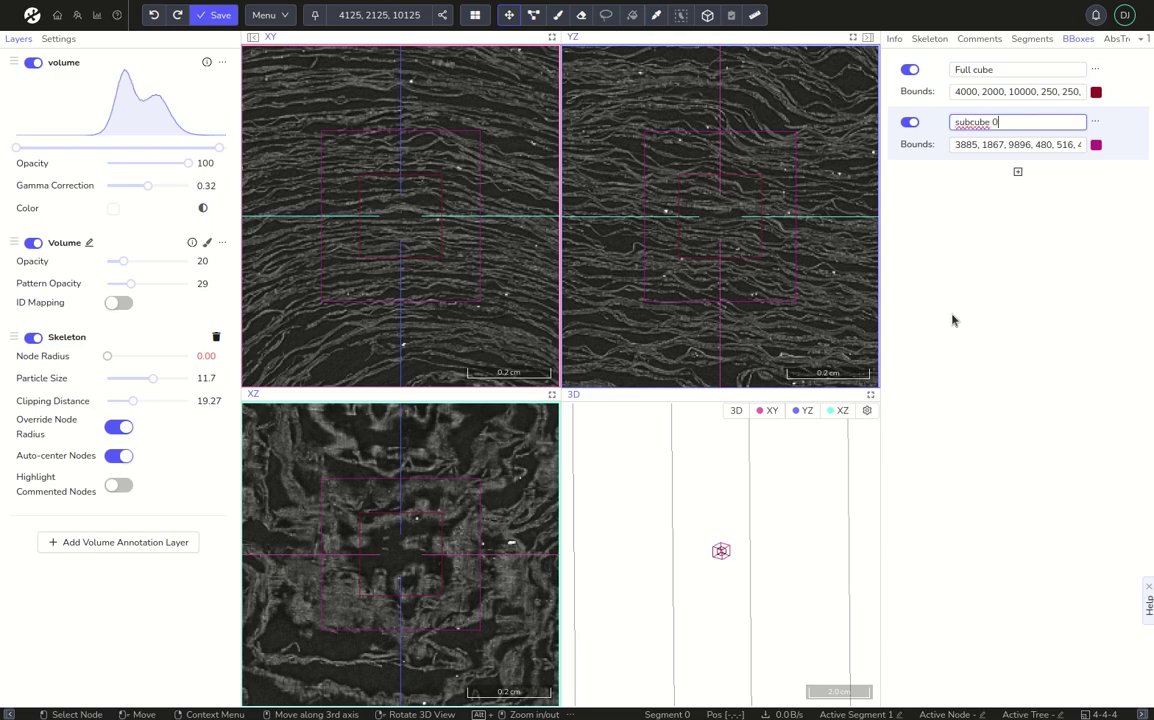
Set the bounds of subcube 000 to 4000, 2000, 10000, 125, 125, 125.
{"action": "left_click", "coordinate": [1016, 91]}
{"action": "left_click", "coordinate": [976, 147]}
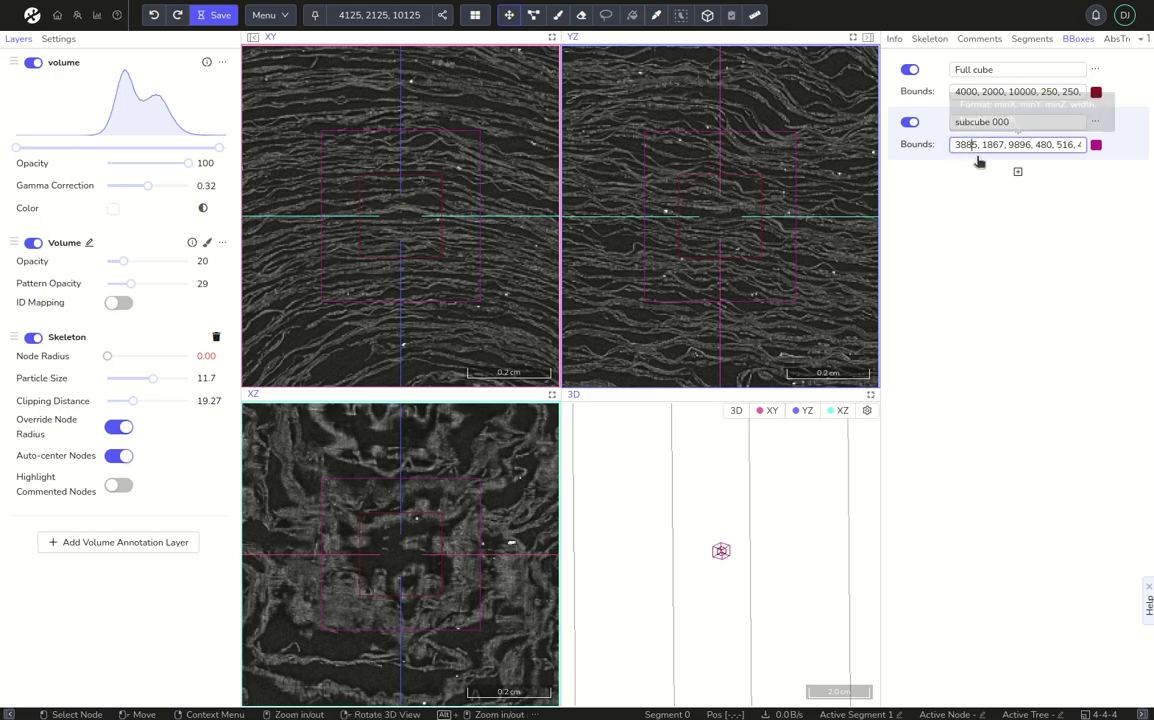
{"action": "type", "text": "4000, 2000, 10000, 250, 250, 250"}
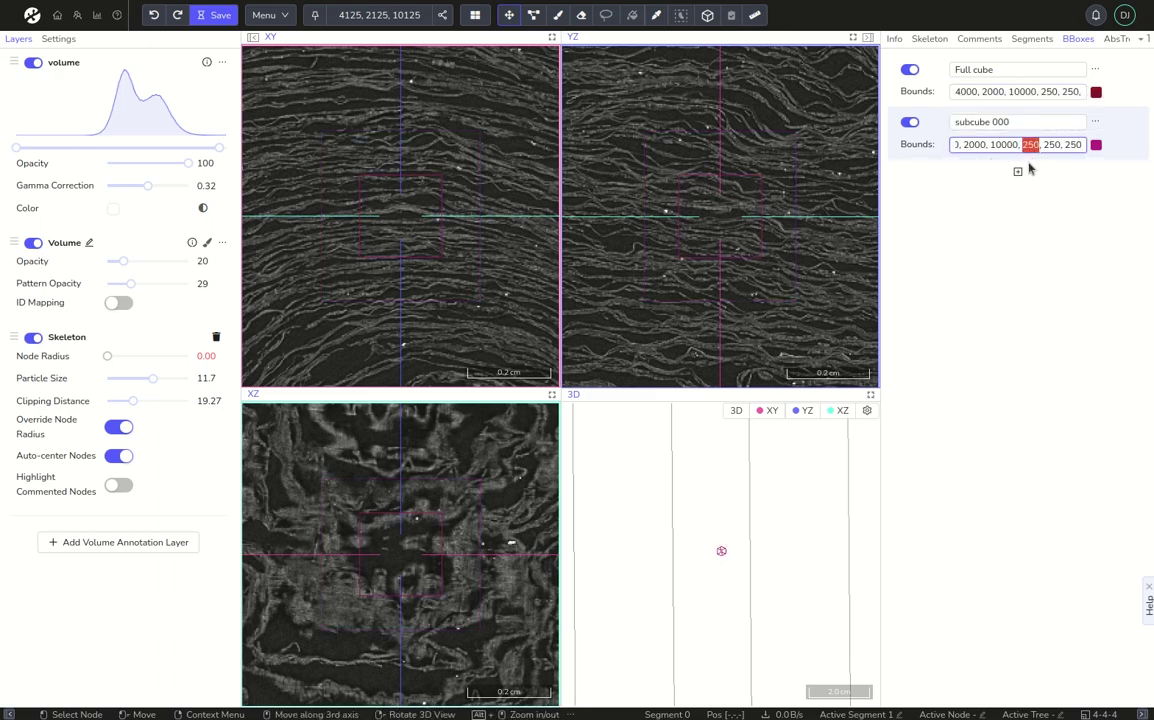
{"action": "type", "text": "125, "}
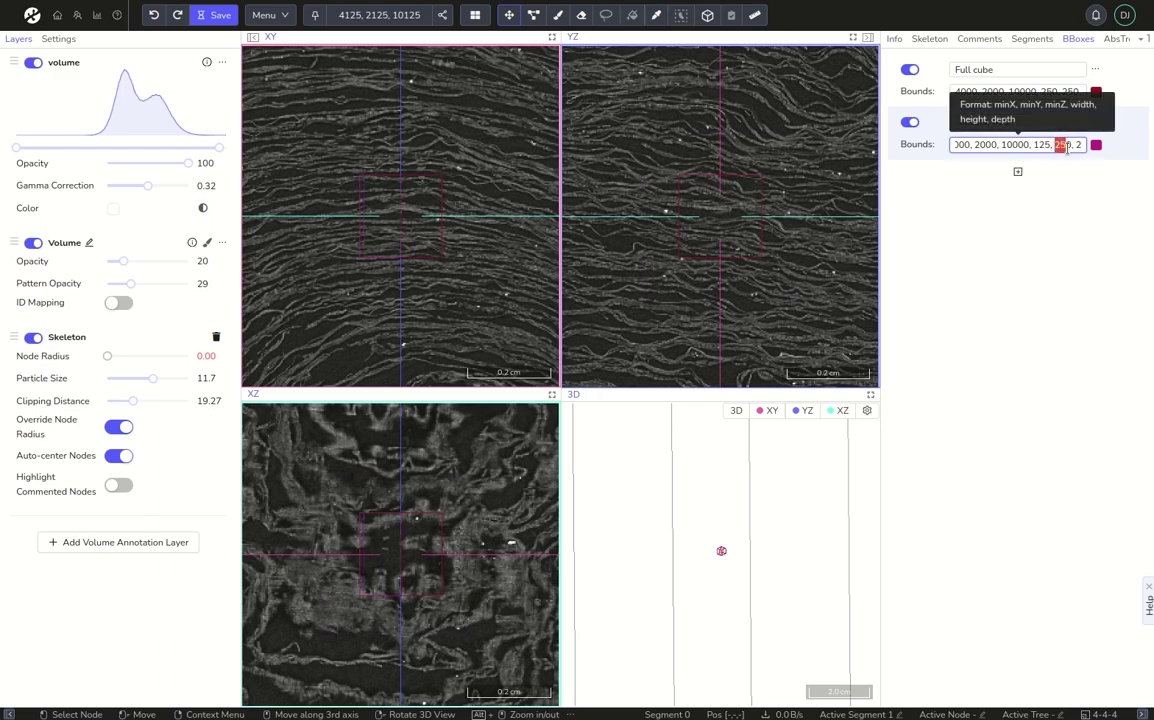
{"action": "type", "text": "125, 125"}
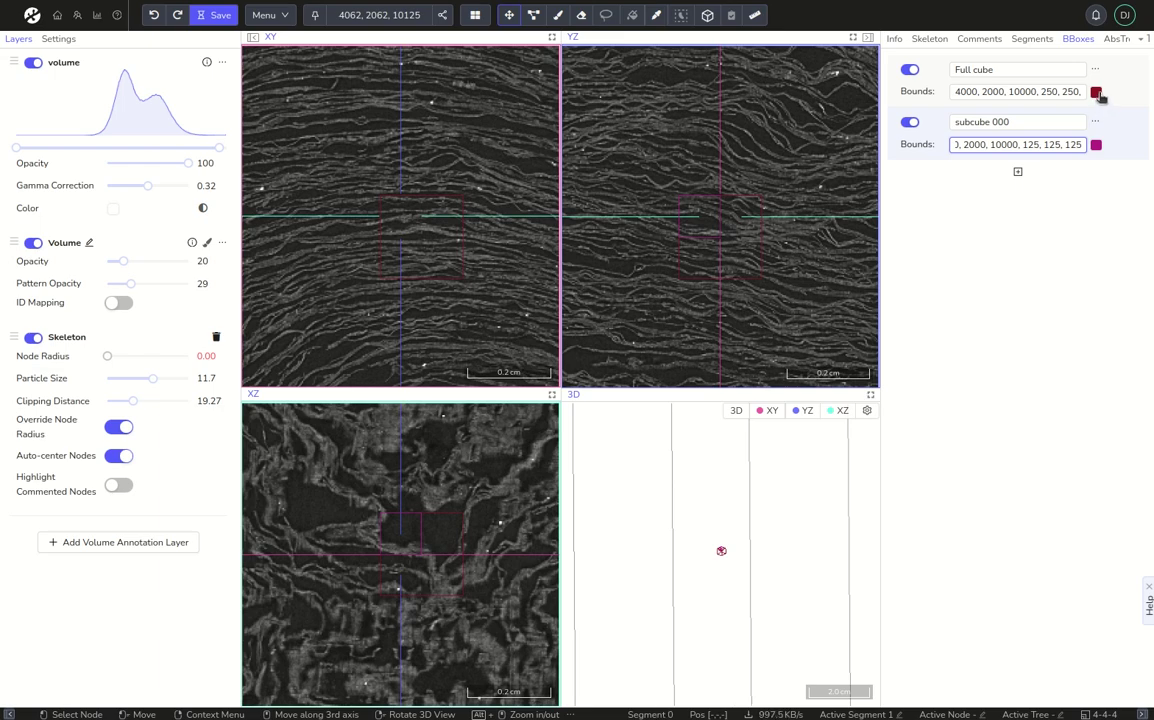
Change the Full cube bounding box's color to bright red (RGB 255, 0, 25).
{"action": "left_click", "coordinate": [1096, 92]}
{"action": "left_click_drag", "start_coordinate": [1086, 120], "coordinate": [1106, 108]}
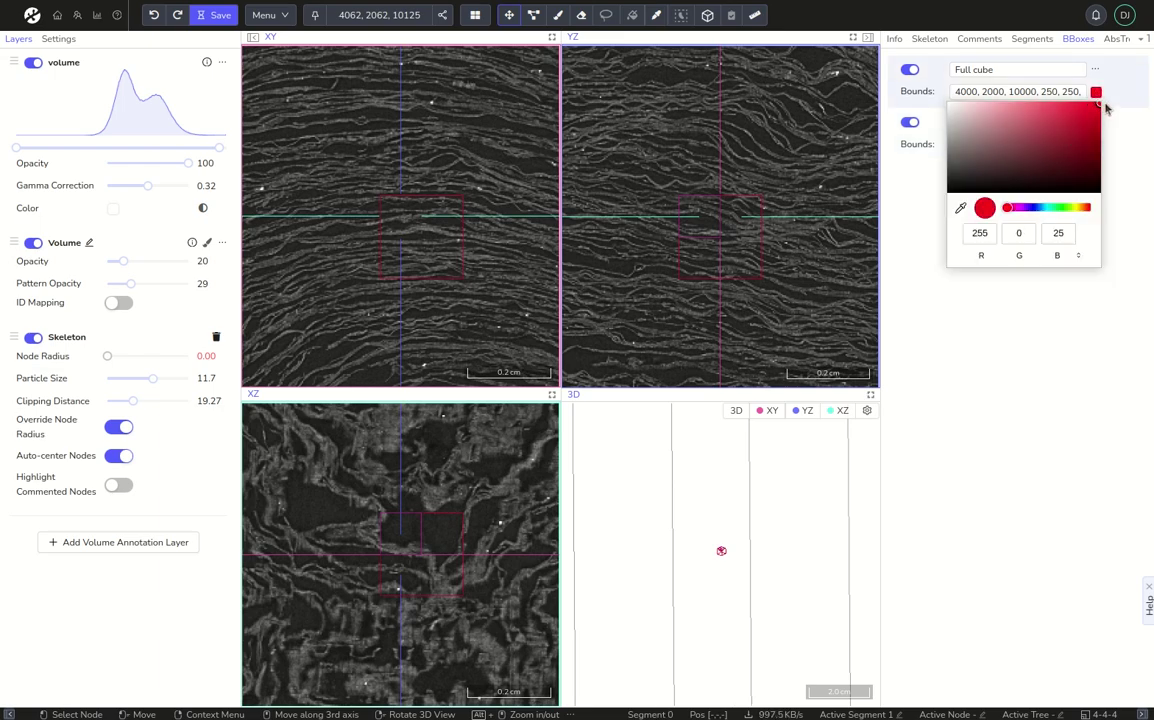
{"action": "left_click", "coordinate": [1135, 240]}
Change the subcube 000 bounding box's color to bright green (RGB 0, 245, 4).
{"action": "left_click", "coordinate": [1096, 145]}
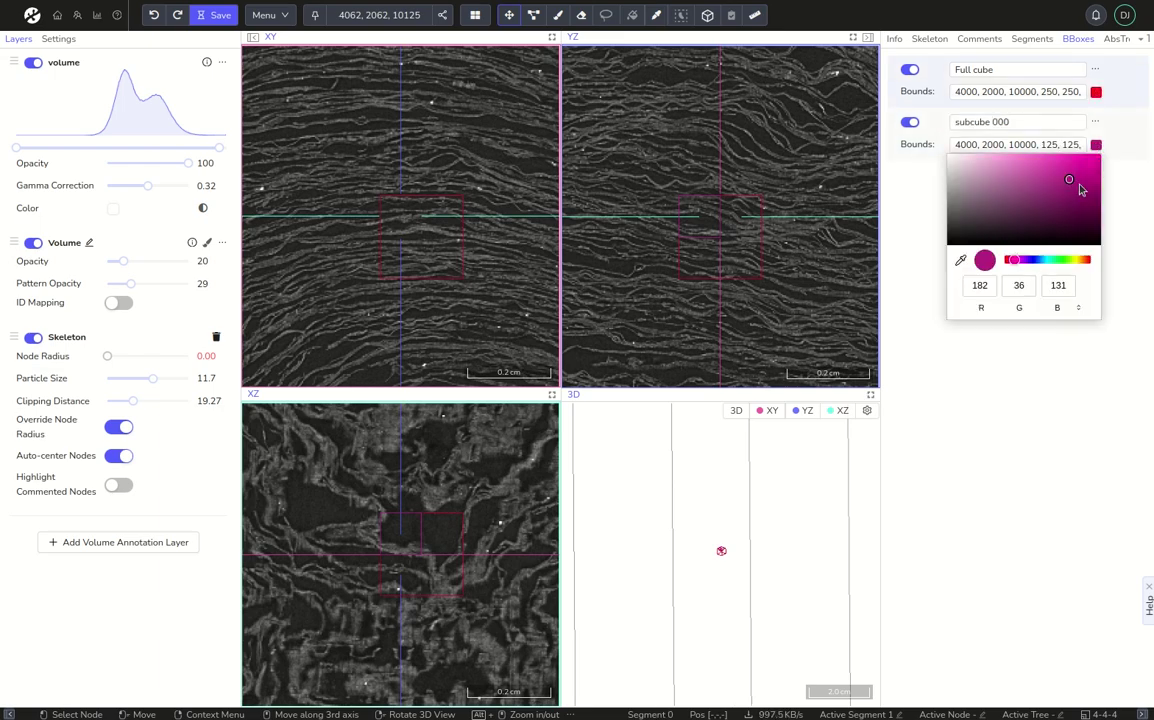
{"action": "left_click_drag", "start_coordinate": [1054, 258], "coordinate": [1063, 259]}
{"action": "left_click_drag", "start_coordinate": [1069, 177], "coordinate": [1097, 158]}
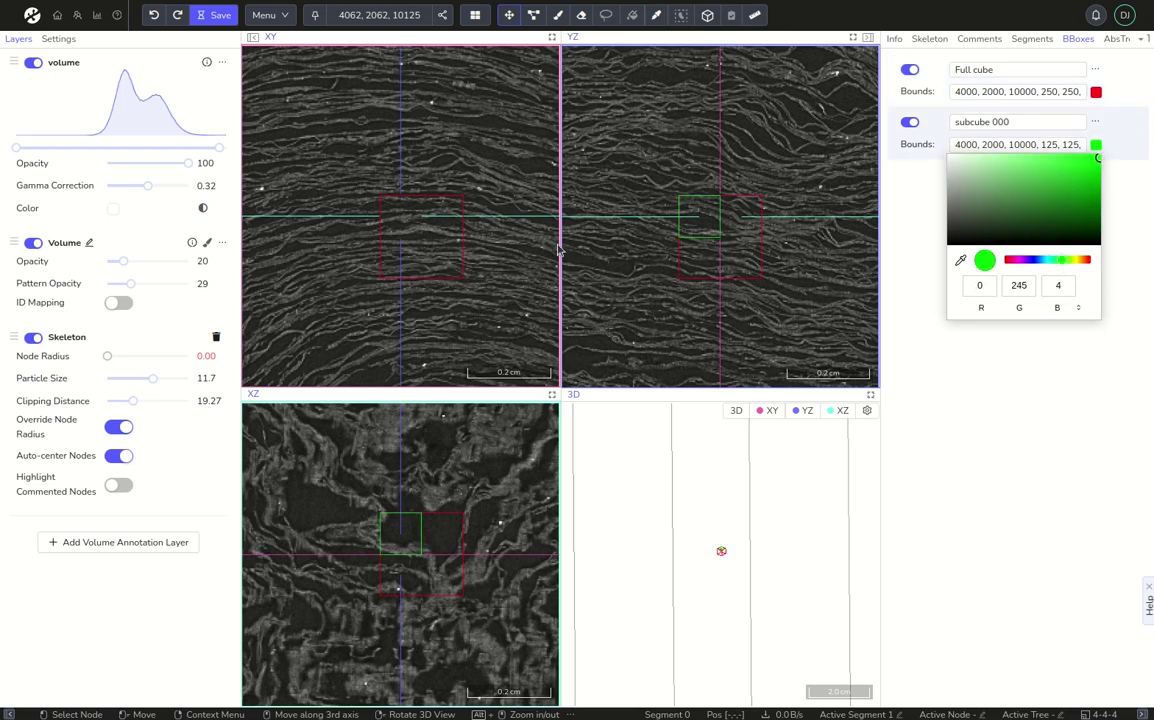
{"action": "left_click", "coordinate": [491, 291]}
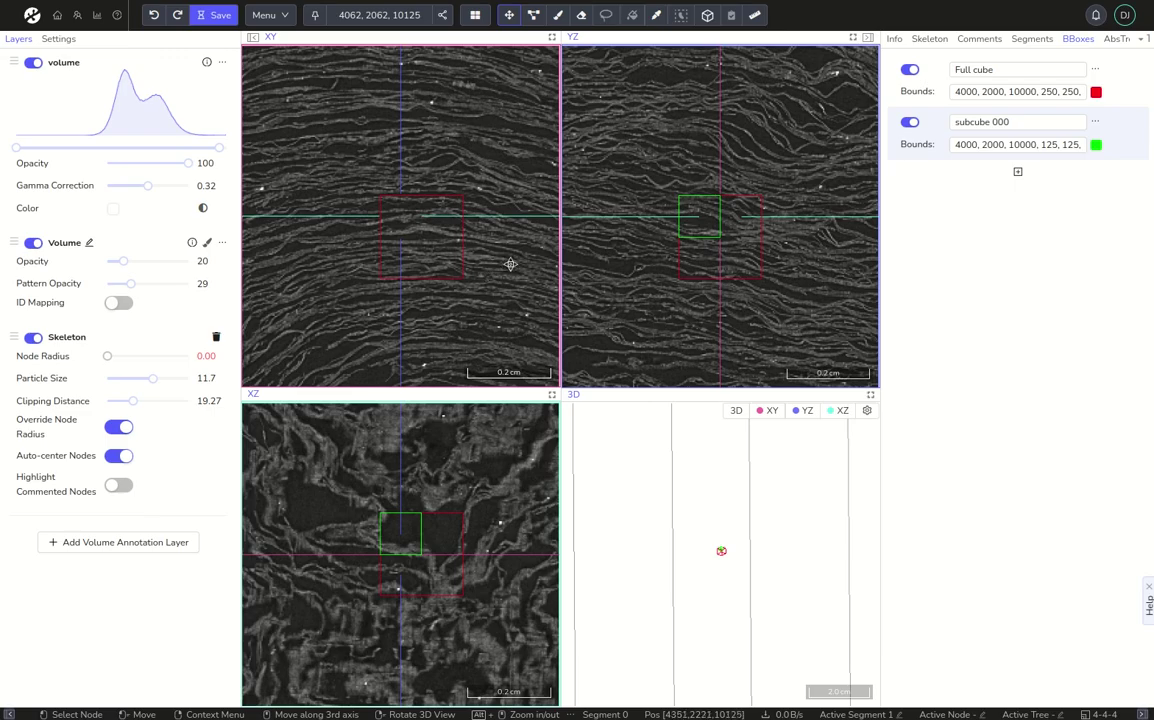
Examine the papyrus sheets outside the bounding boxes in the XY viewport at different magnifications and slices.
{"action": "left_click_drag", "start_coordinate": [456, 219], "coordinate": [465, 290]}
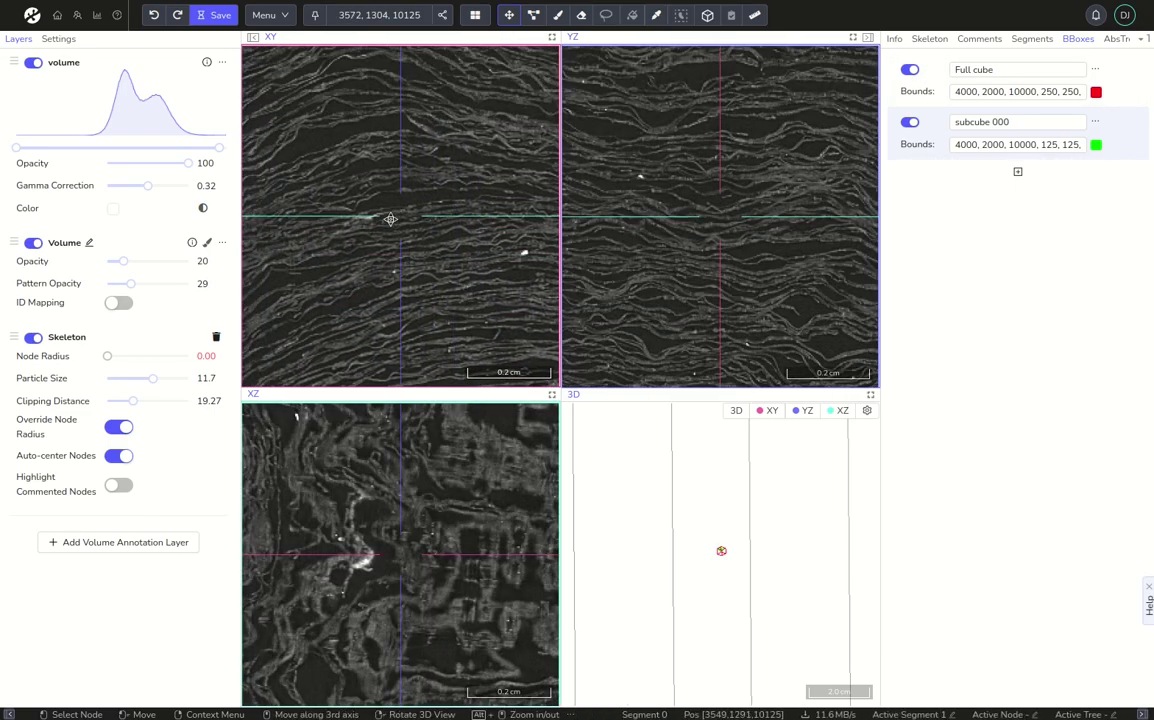
{"action": "left_click_drag", "start_coordinate": [393, 214], "coordinate": [431, 202]}
{"action": "scroll", "coordinate": [432, 202], "scroll_direction": "down", "scroll_amount": 8, "text": "alt"}
{"action": "scroll", "coordinate": [430, 216], "scroll_direction": "up", "scroll_amount": 17, "text": "alt"}
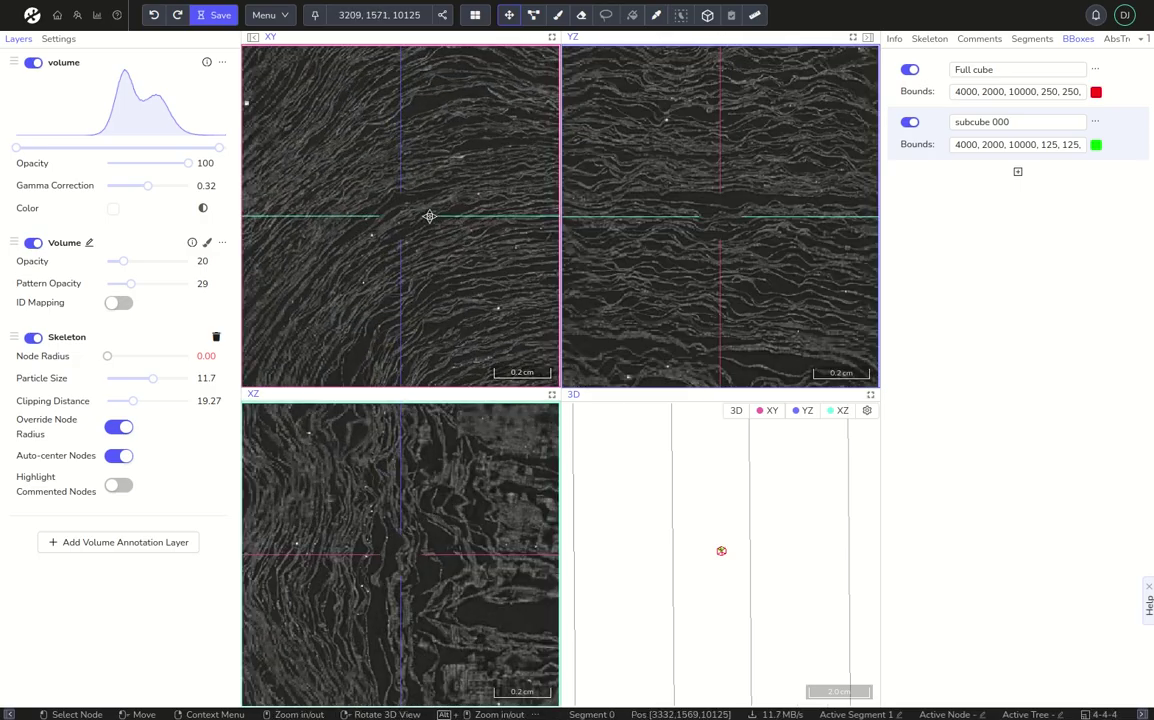
{"action": "scroll", "coordinate": [435, 230], "scroll_direction": "down", "scroll_amount": 16}
{"action": "scroll", "coordinate": [436, 231], "scroll_direction": "down", "scroll_amount": 19}
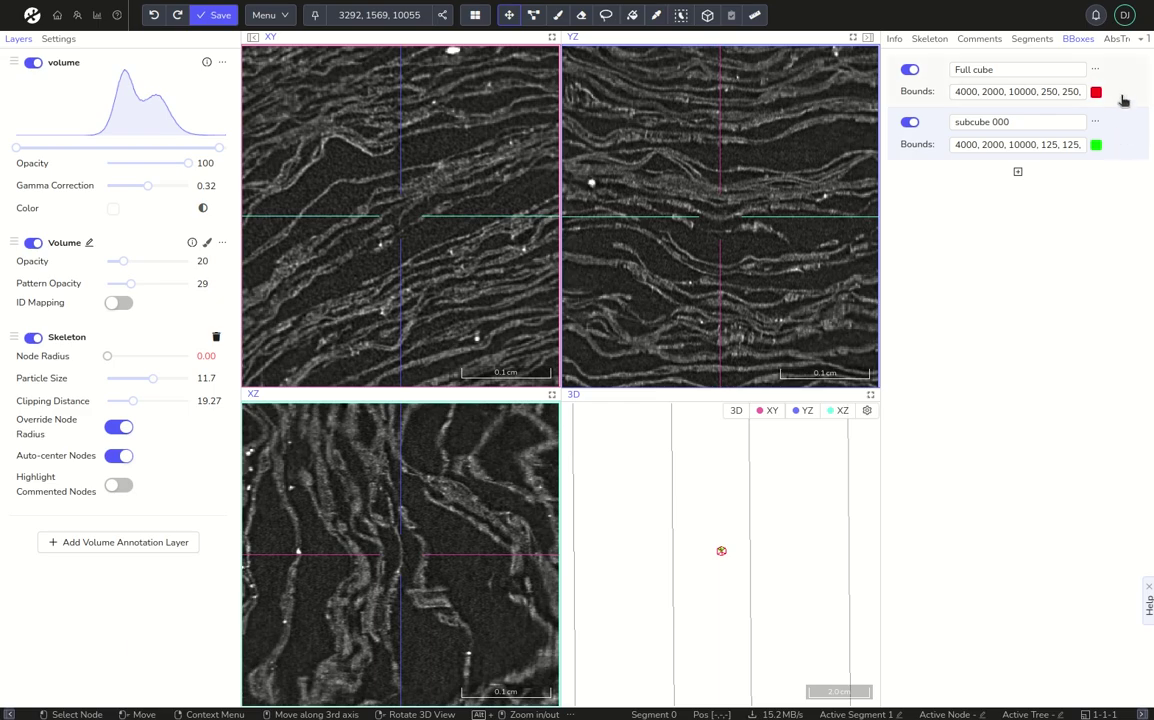
Center the viewports on the subcube 000 bounding box and examine the papyrus inside it up close.
{"action": "left_click", "coordinate": [1125, 83]}
{"action": "left_click", "coordinate": [1120, 134]}
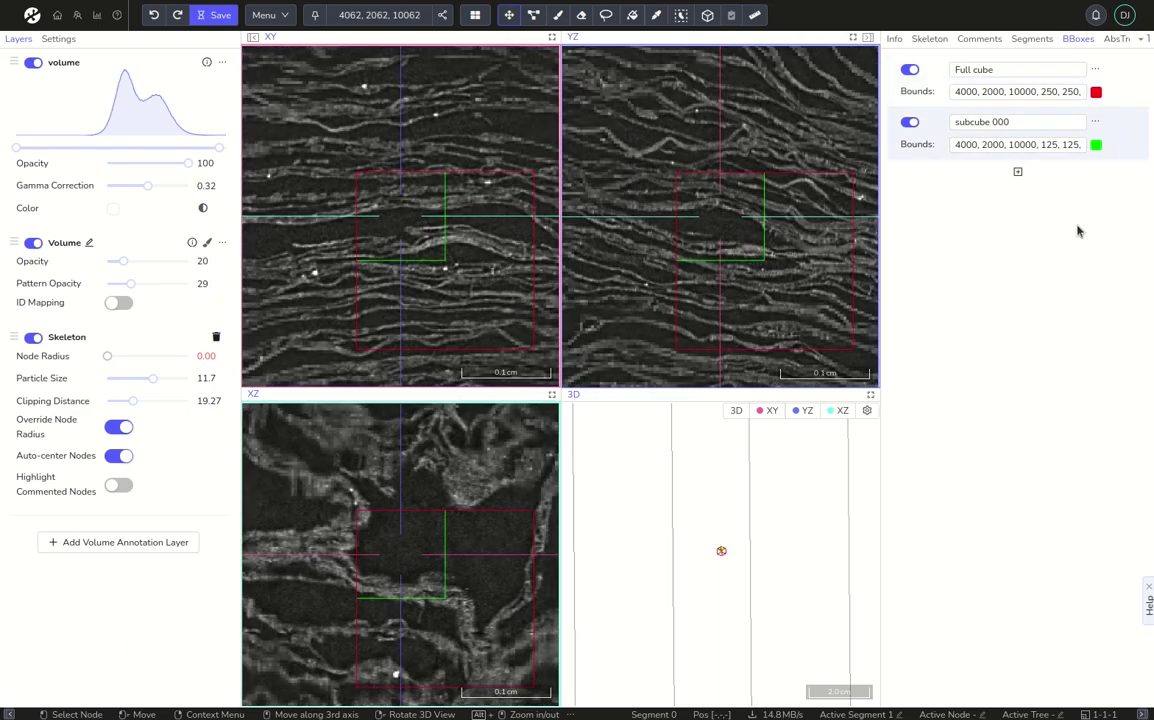
{"action": "scroll", "coordinate": [414, 240], "scroll_direction": "up", "scroll_amount": 3, "text": "alt"}
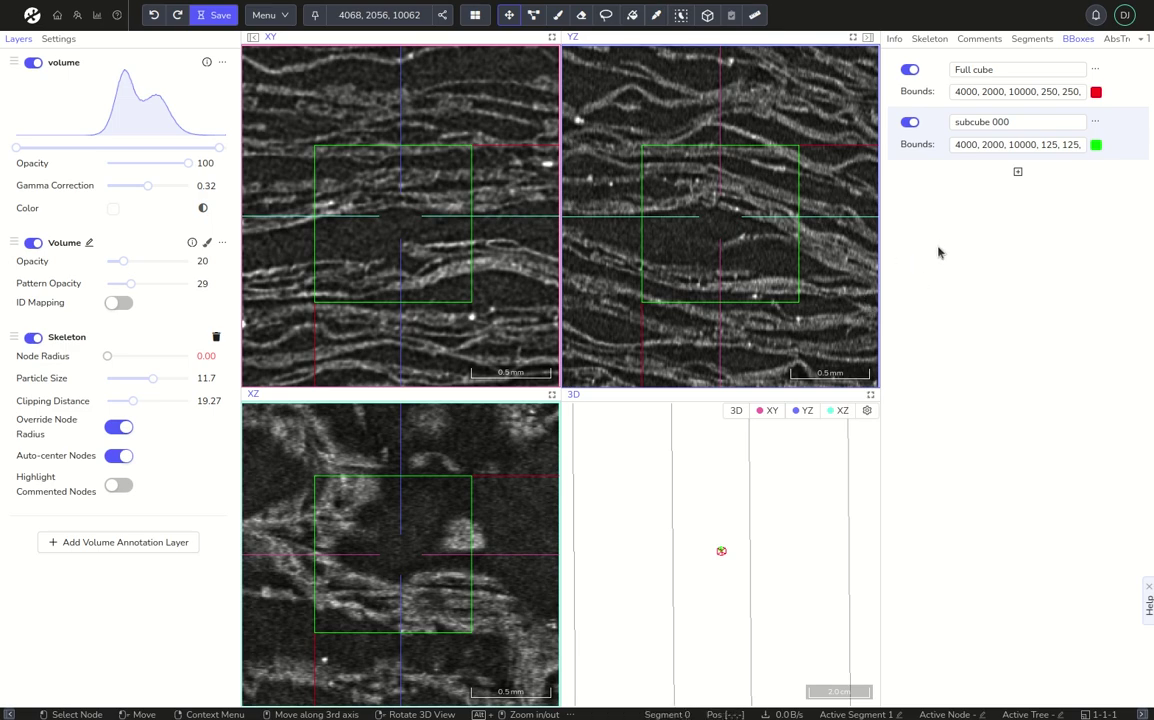
Add a third bounding box and name it subcube 100.
{"action": "left_click", "coordinate": [1019, 175]}
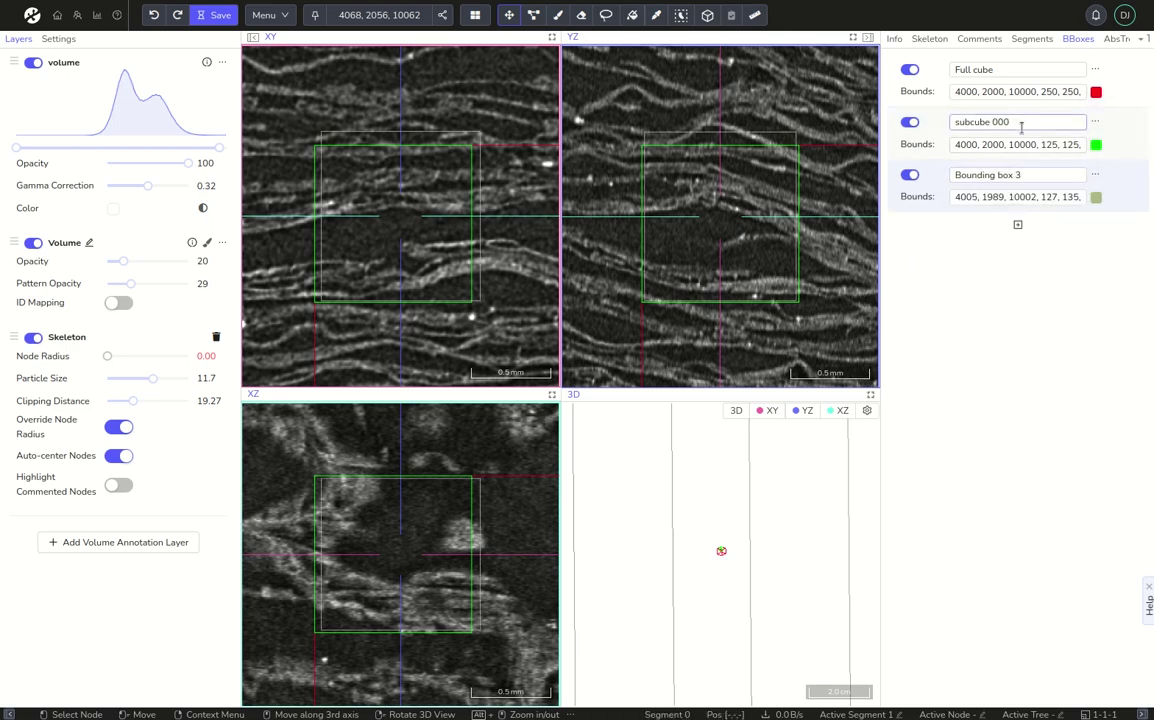
{"action": "left_click", "coordinate": [1015, 121]}
{"action": "key", "text": "ctrl+c"}
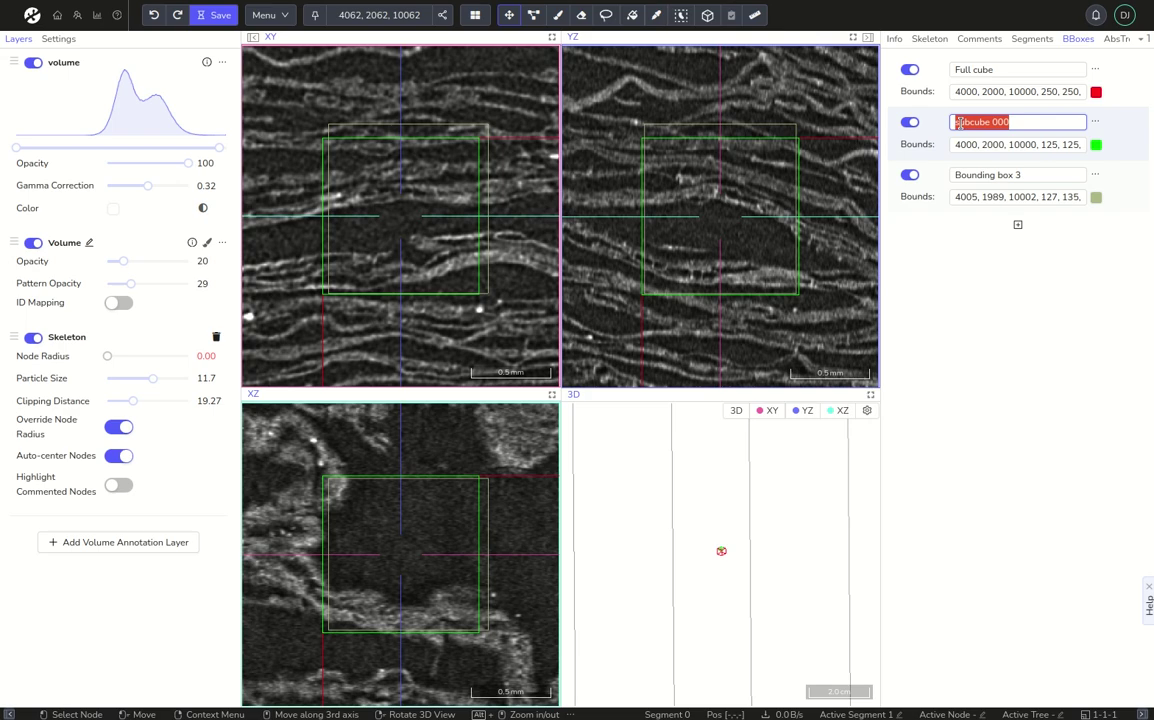
{"action": "left_click", "coordinate": [1030, 176]}
{"action": "key", "text": "ctrl+a"}
{"action": "key", "text": "ctrl+v"}
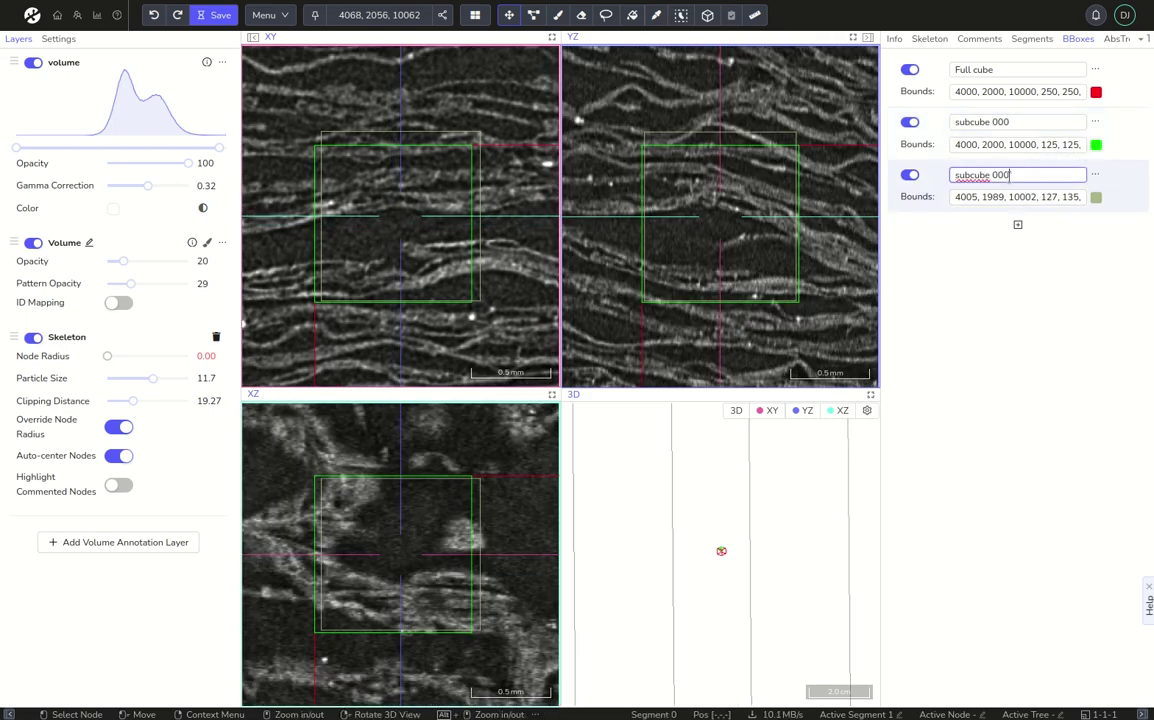
{"action": "type", "text": "1"}
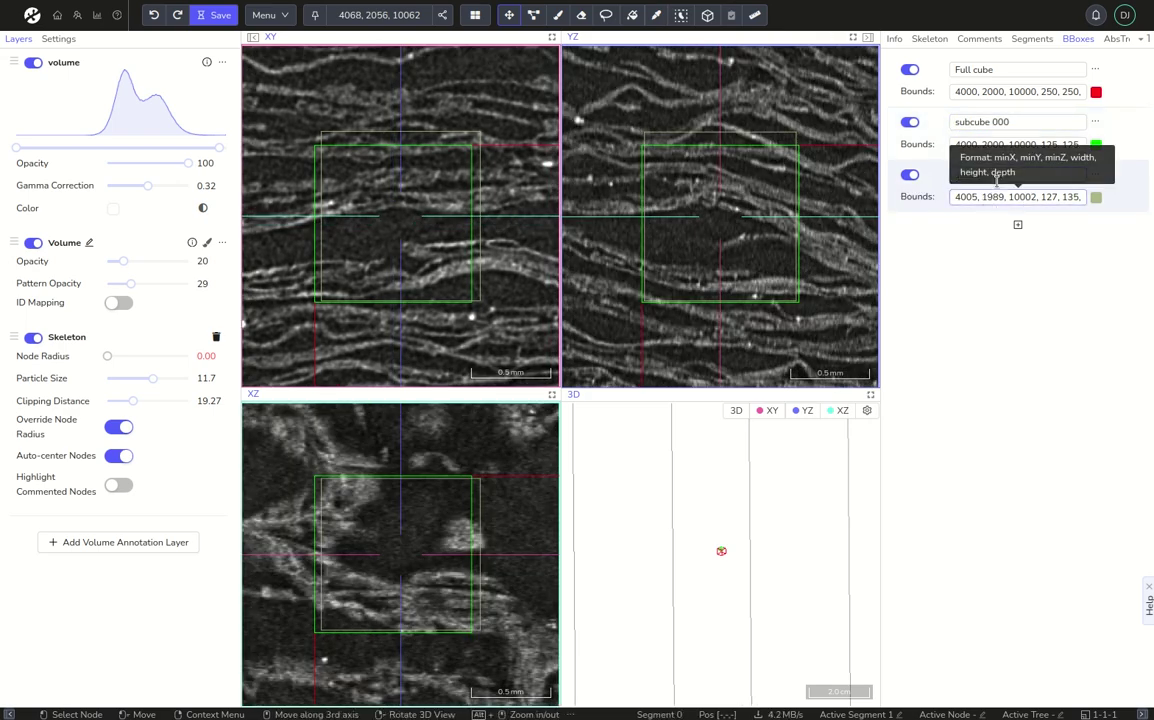
Set the bounds of subcube 100 to 4125, 2000, 10000, 125, 125, 125, based on those of subcube 000.
{"action": "left_click", "coordinate": [1015, 148]}
{"action": "key", "text": "ctrl+c"}
{"action": "left_click", "coordinate": [1015, 196]}
{"action": "key", "text": "ctrl+v"}
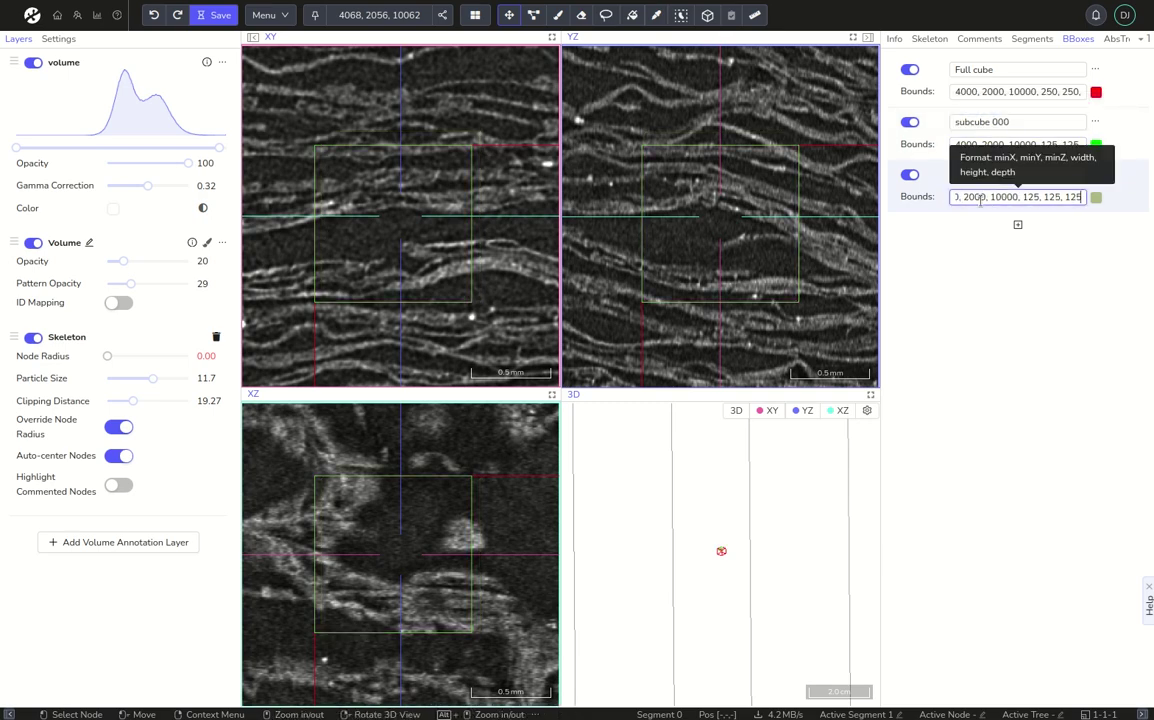
{"action": "left_click_drag", "start_coordinate": [955, 197], "coordinate": [1003, 197]}
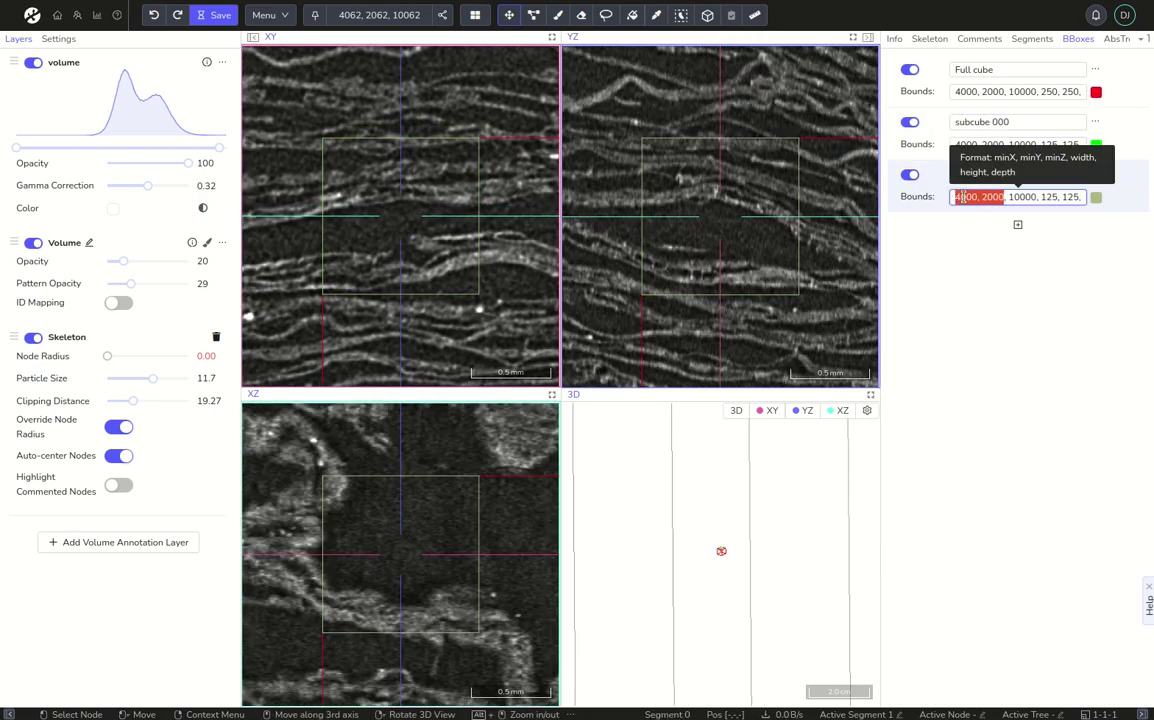
{"action": "left_click", "coordinate": [959, 197]}
{"action": "type", "text": "125"}
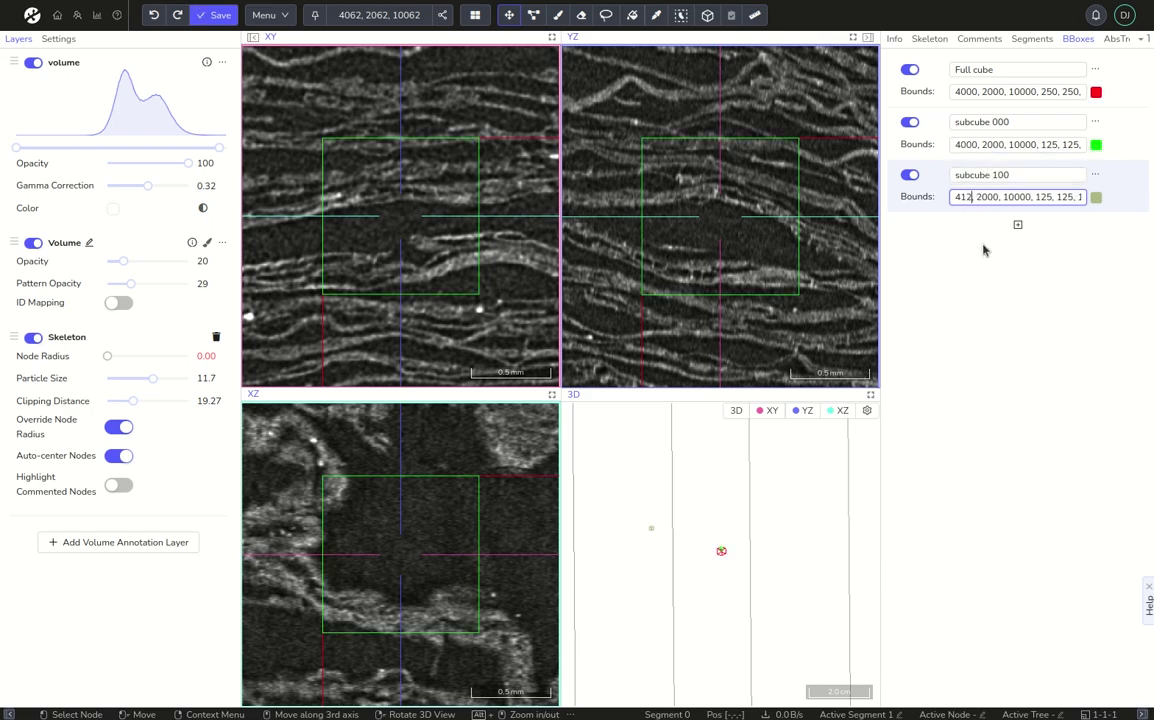
{"action": "key", "text": "shift+Tab"}
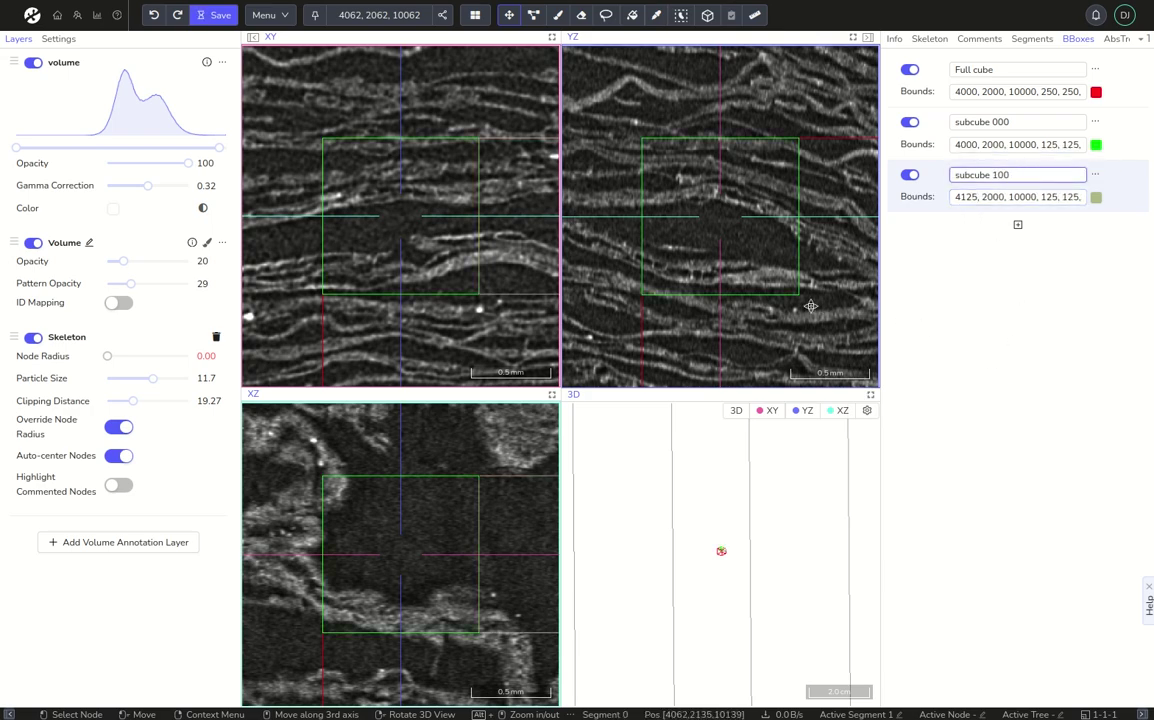
Center the view on subcube 100 and change its bounding box color to bright yellow-green (RGB 191, 255, 0).
{"action": "left_click_drag", "start_coordinate": [802, 308], "coordinate": [714, 304]}
{"action": "left_click", "coordinate": [1143, 197]}
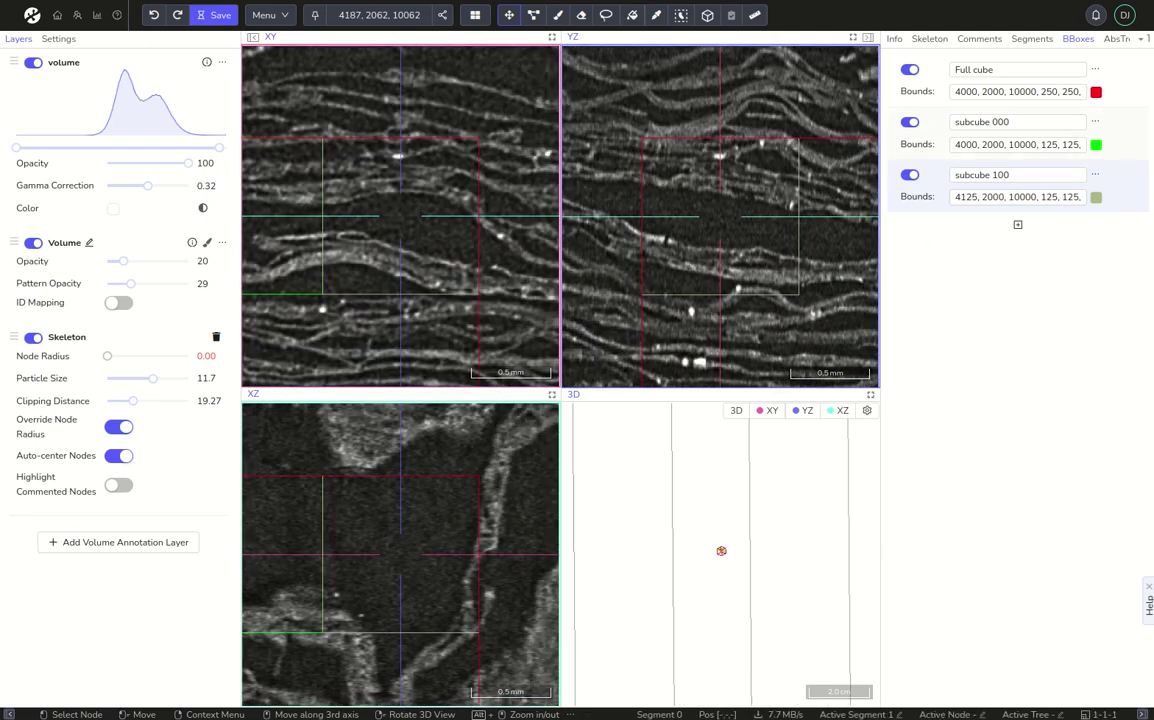
{"action": "left_click", "coordinate": [1099, 198]}
{"action": "left_click_drag", "start_coordinate": [987, 231], "coordinate": [1099, 208]}
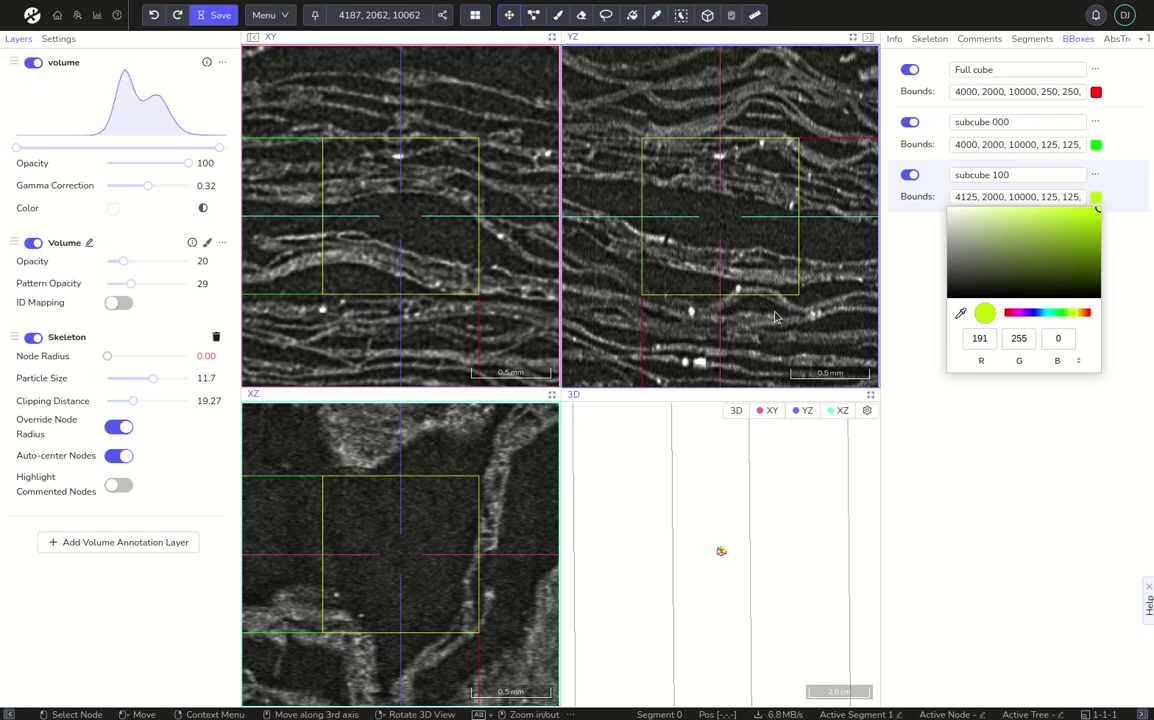
Hide the subcube 100 bounding box and move the view back to subcube 000.
{"action": "left_click", "coordinate": [911, 177]}
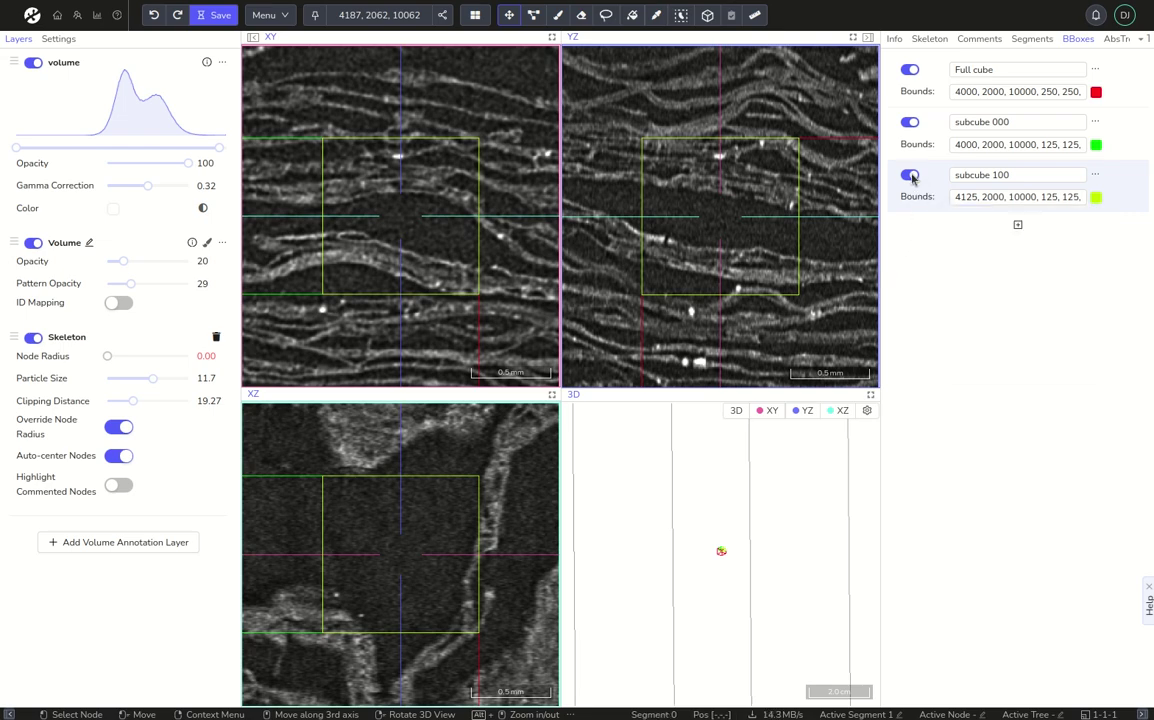
{"action": "left_click", "coordinate": [911, 177]}
{"action": "left_click_drag", "start_coordinate": [327, 259], "coordinate": [528, 259]}
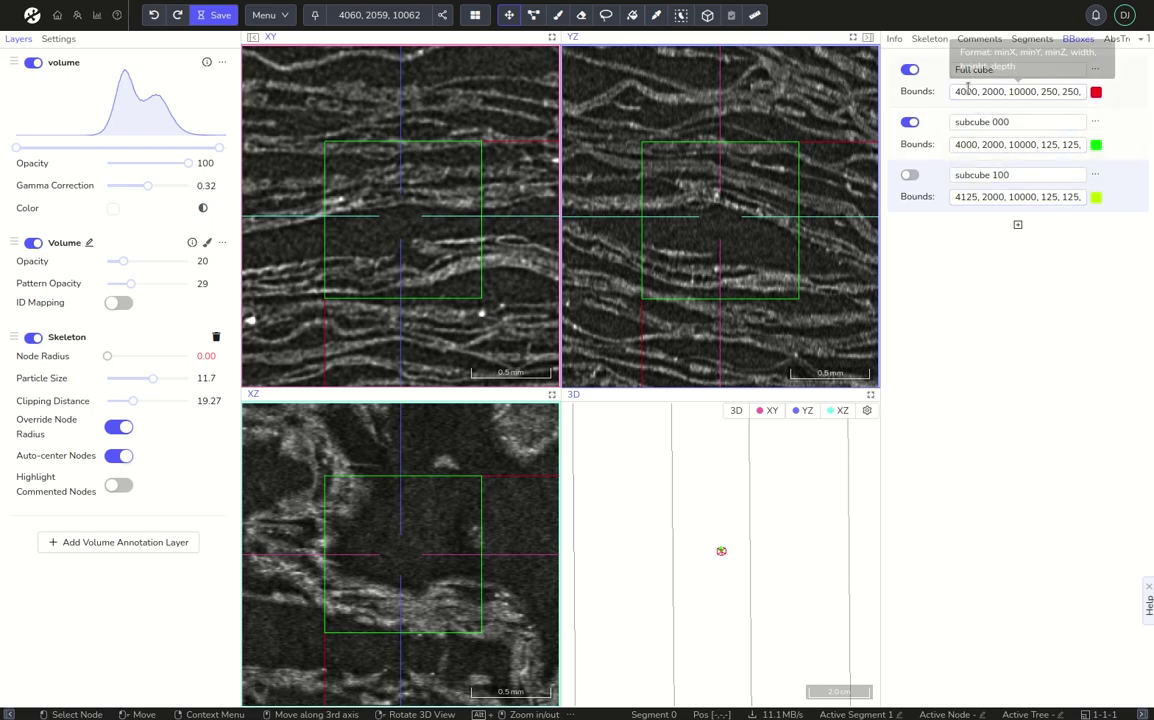
Rename the annotation as fibers_s5_10000z_2000y_4000x_v00.
{"action": "left_click", "coordinate": [895, 42]}
{"action": "left_click", "coordinate": [939, 77]}
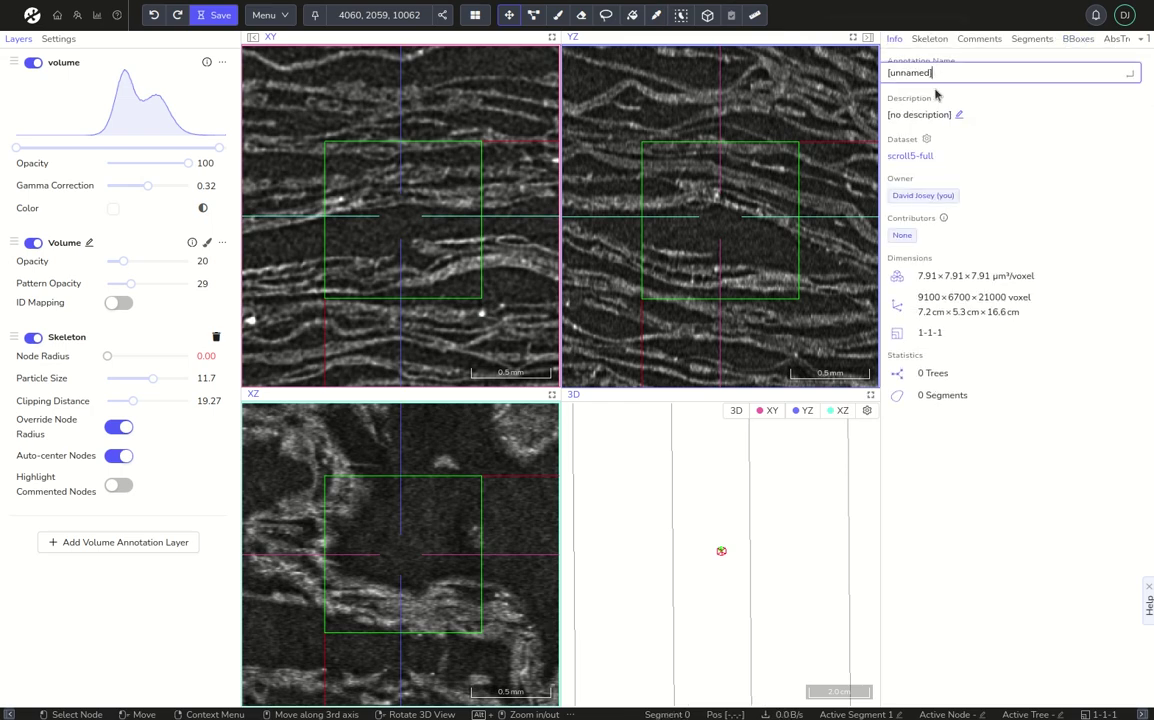
{"action": "left_click_drag", "start_coordinate": [933, 73], "coordinate": [886, 80]}
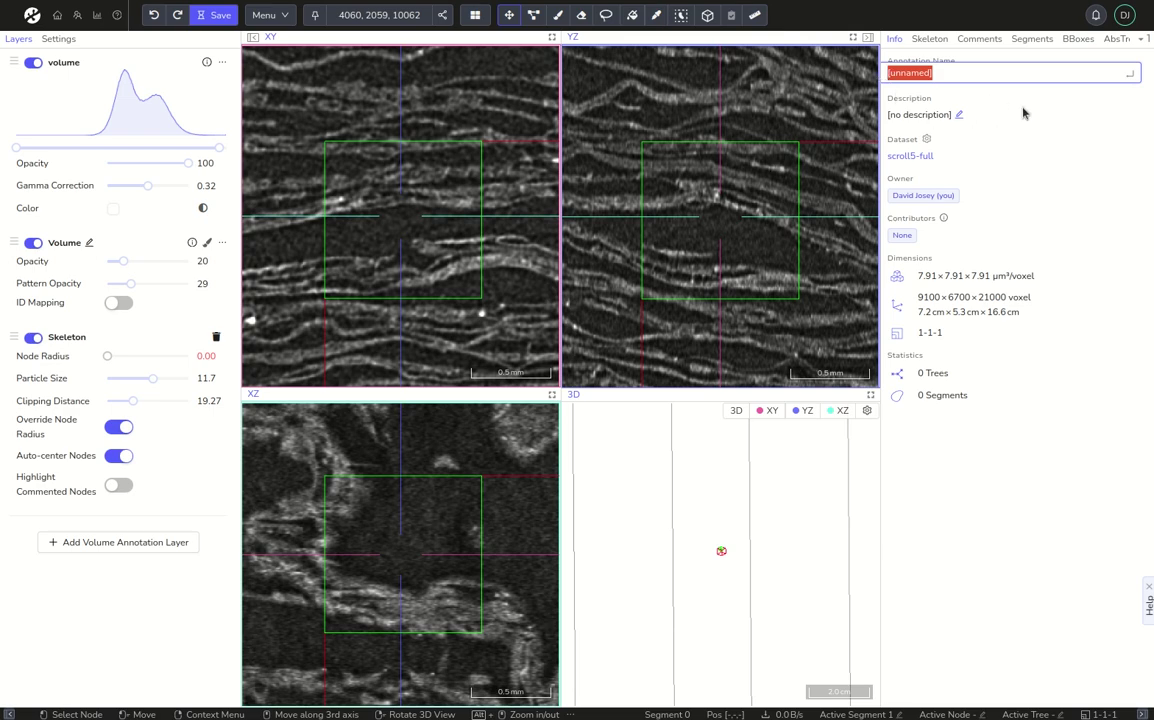
{"action": "type", "text": "fibers_"}
{"action": "type", "text": "s5"}
{"action": "key", "text": "BackSpace"}
{"action": "type", "text": "1"}
{"action": "key", "text": "BackSpace"}
{"action": "type", "text": "5_"}
{"action": "type", "text": "10"}
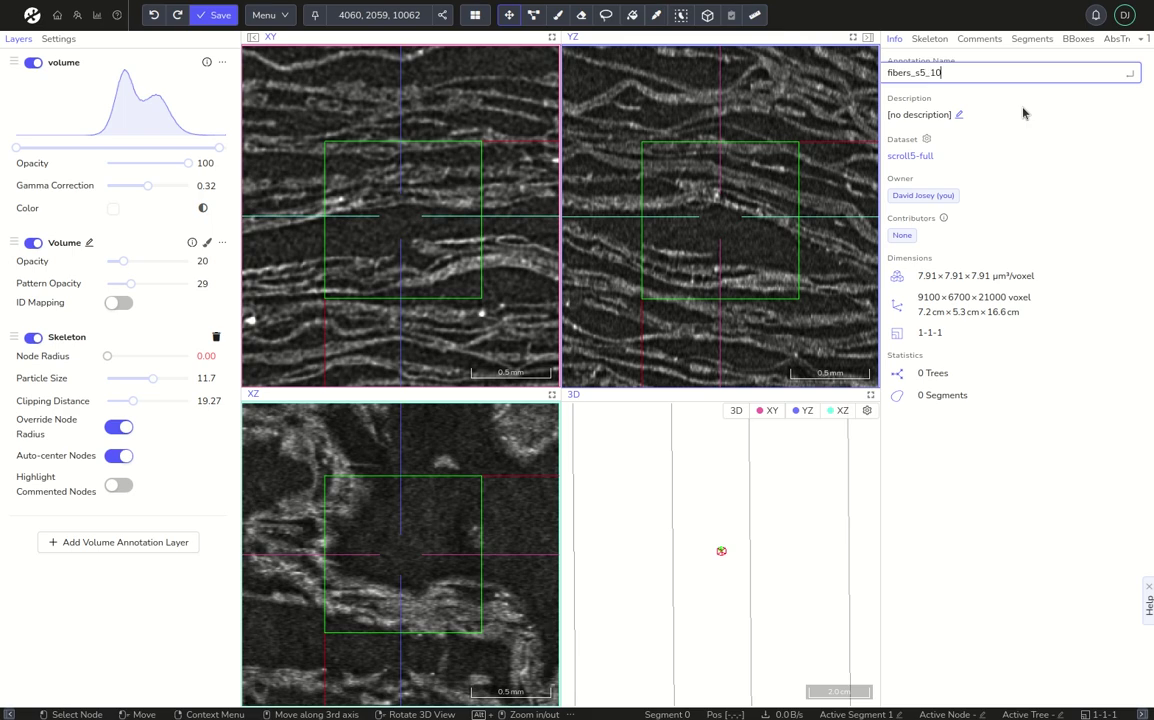
{"action": "type", "text": "000z_2000y_4000x_v00"}
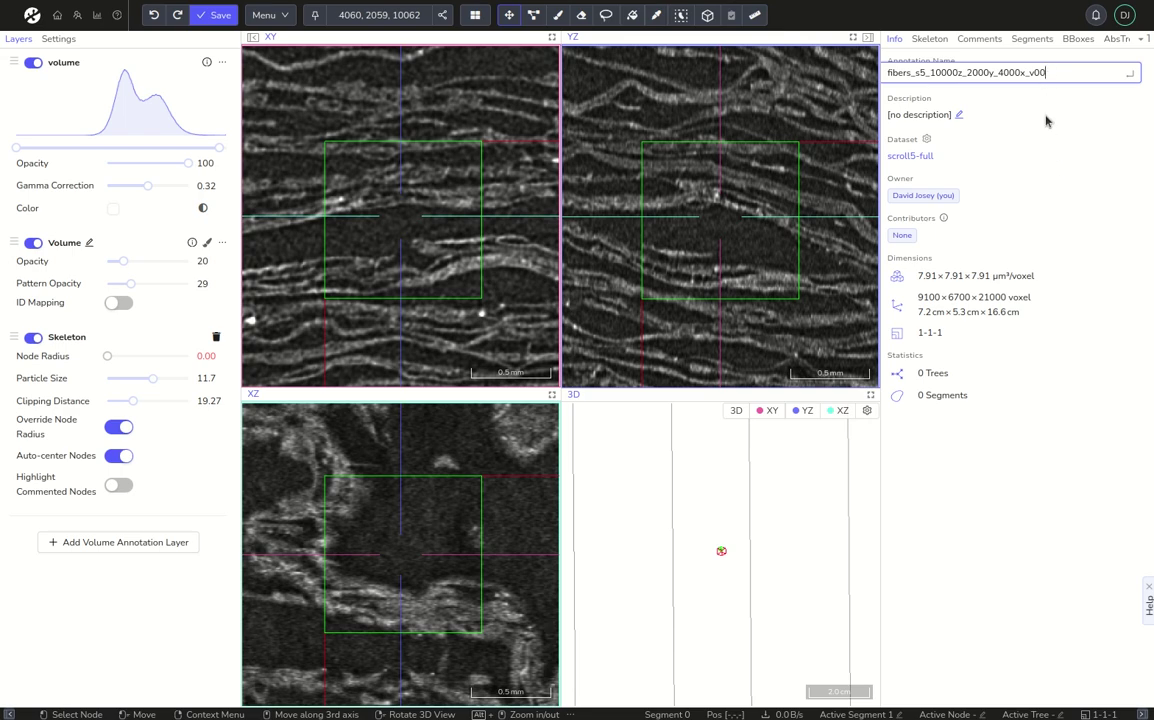
{"action": "left_click", "coordinate": [1046, 121]}
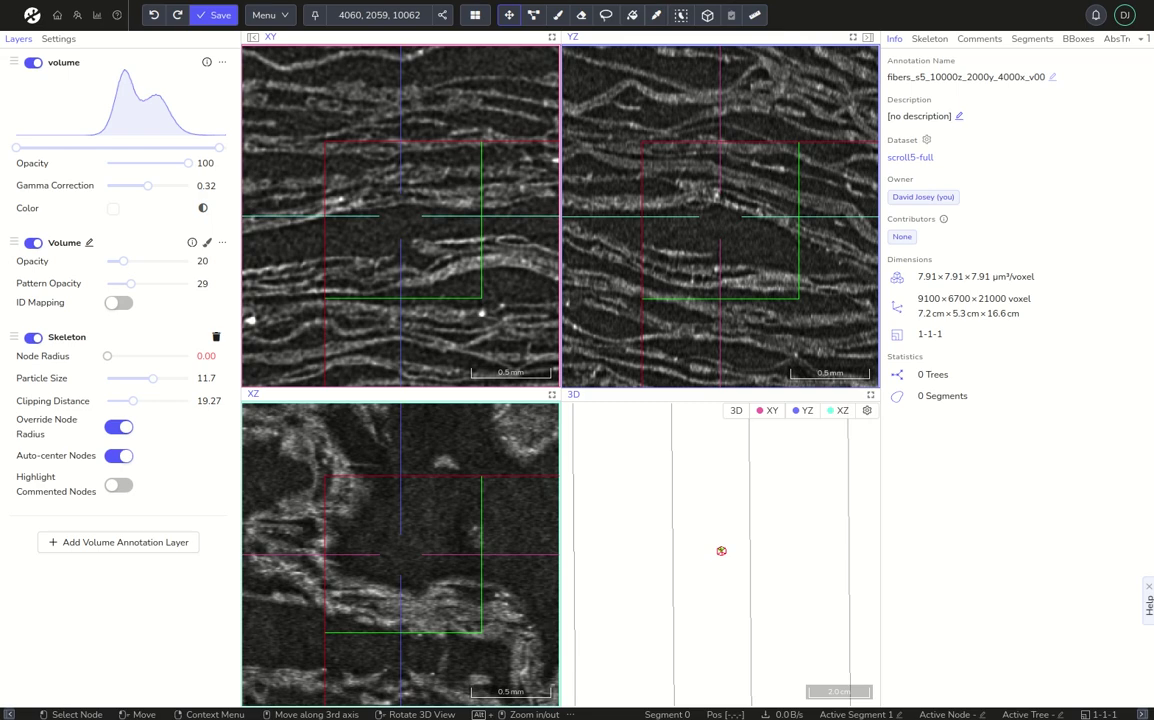
Switch to wk_script_20241226.txt in the text editor and review the bbox_bounds values in the isWithinBounds function.
{"action": "key", "text": "alt+Tab"}
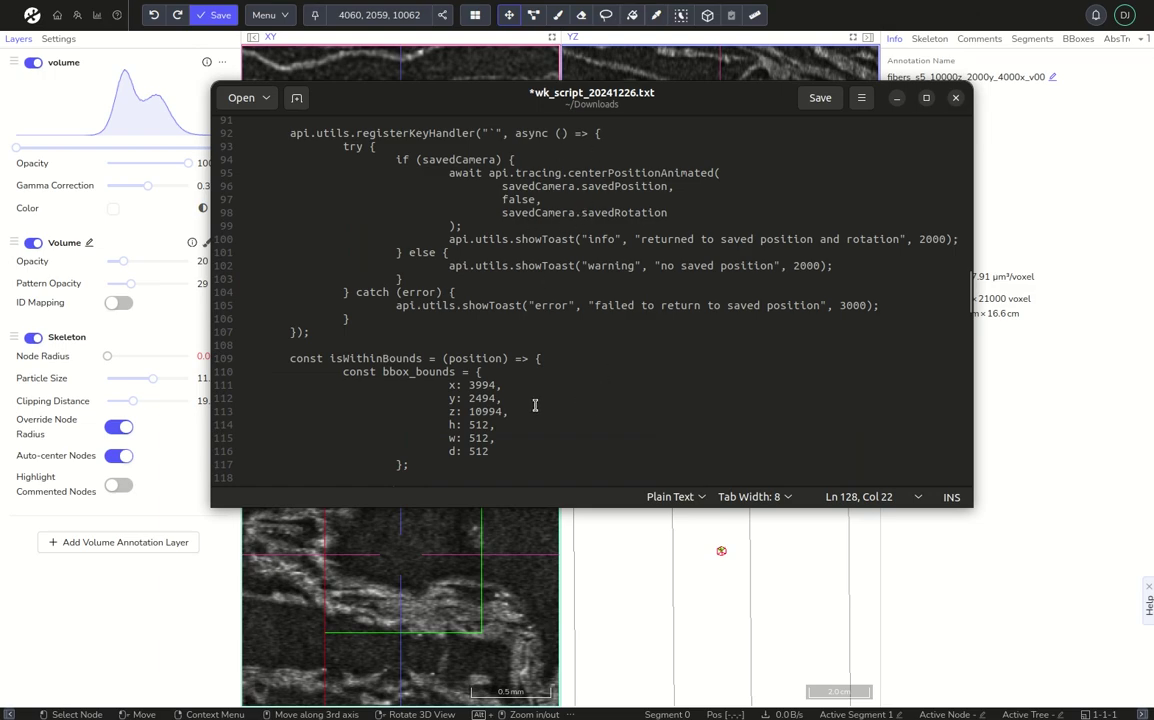
{"action": "scroll", "coordinate": [496, 383], "scroll_direction": "up", "scroll_amount": 5}
{"action": "scroll", "coordinate": [496, 383], "scroll_direction": "down", "scroll_amount": 8}
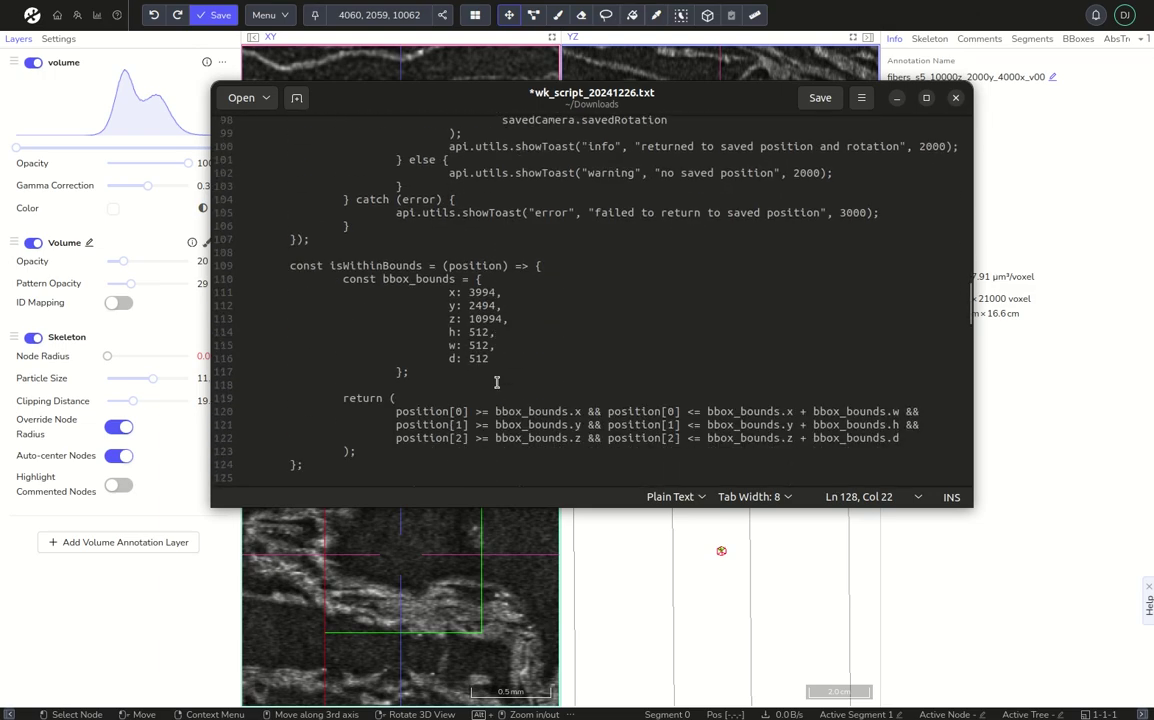
{"action": "left_click_drag", "start_coordinate": [290, 265], "coordinate": [511, 374]}
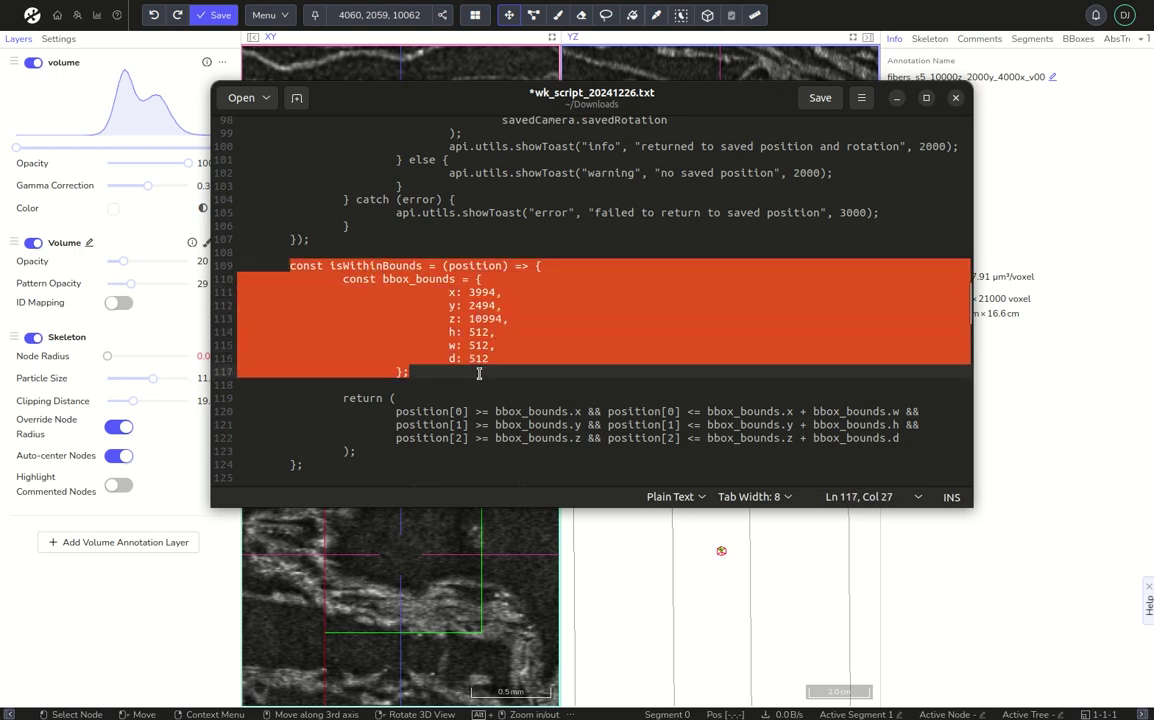
{"action": "left_click", "coordinate": [494, 345]}
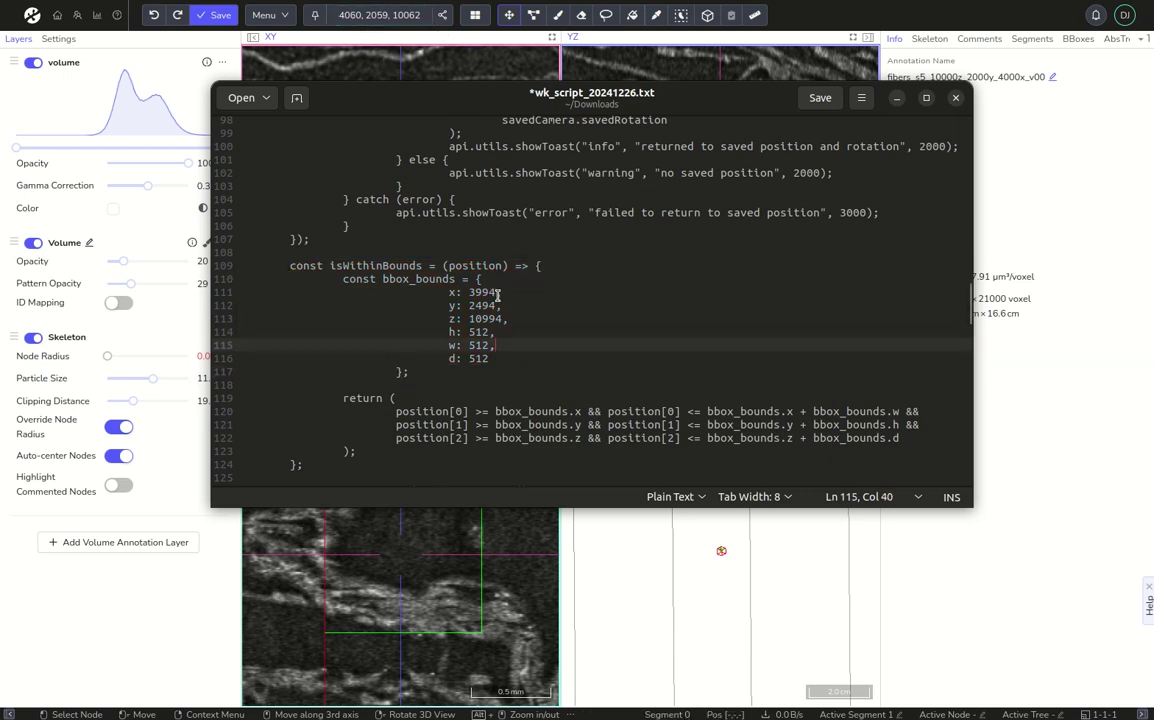
{"action": "left_click_drag", "start_coordinate": [495, 292], "coordinate": [475, 292]}
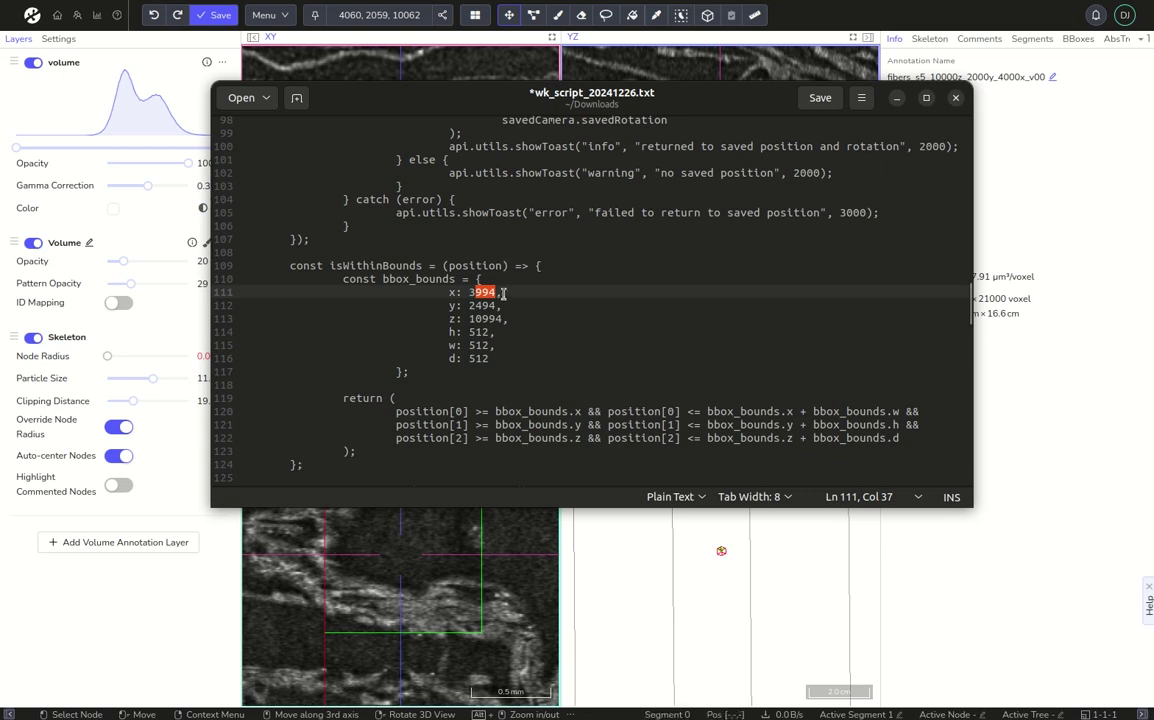
{"action": "left_click", "coordinate": [483, 317]}
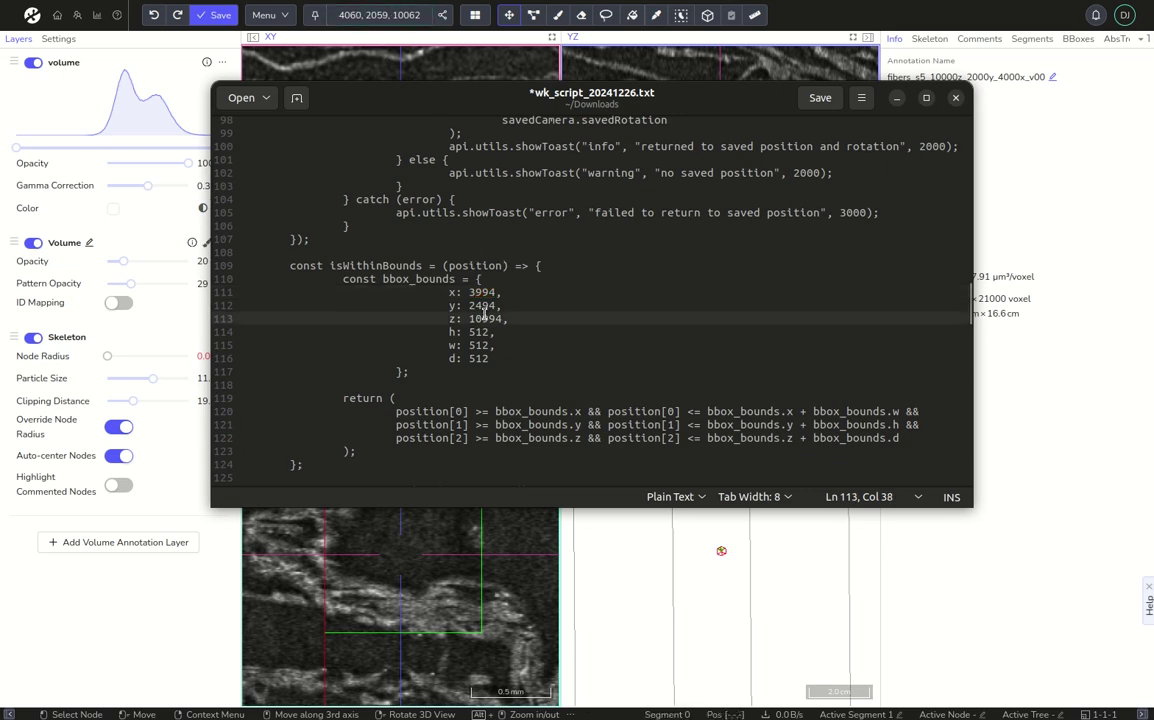
{"action": "left_click_drag", "start_coordinate": [495, 292], "coordinate": [478, 292]}
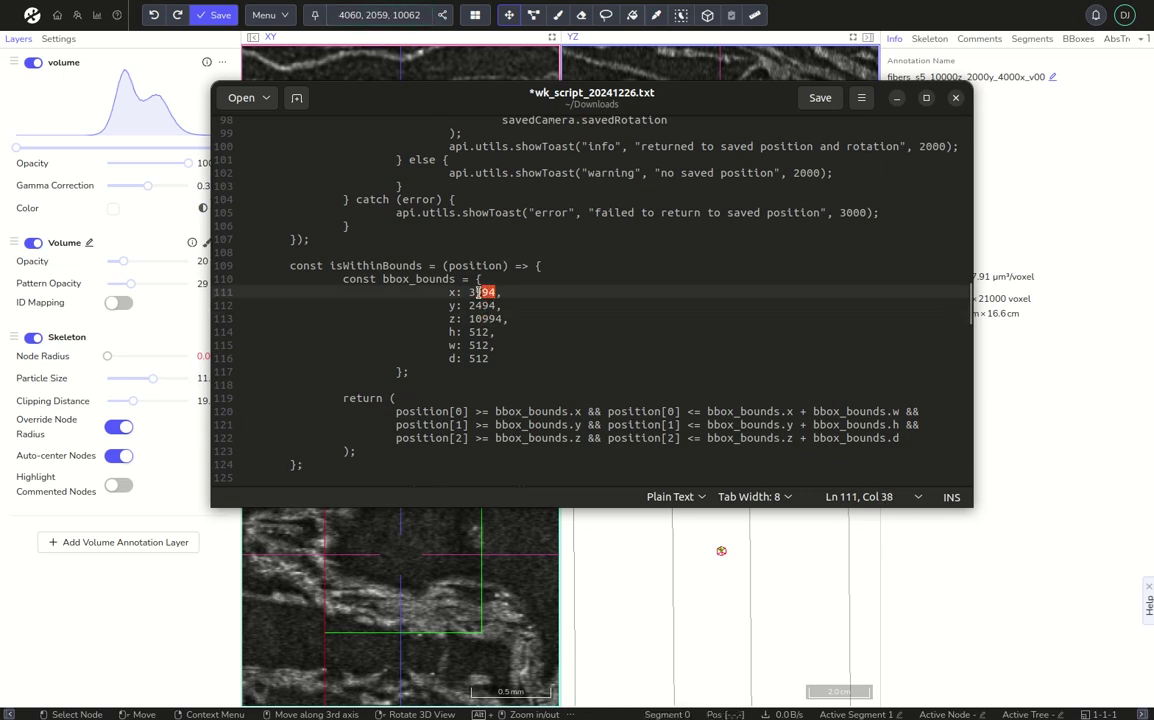
{"action": "left_click", "coordinate": [495, 305]}
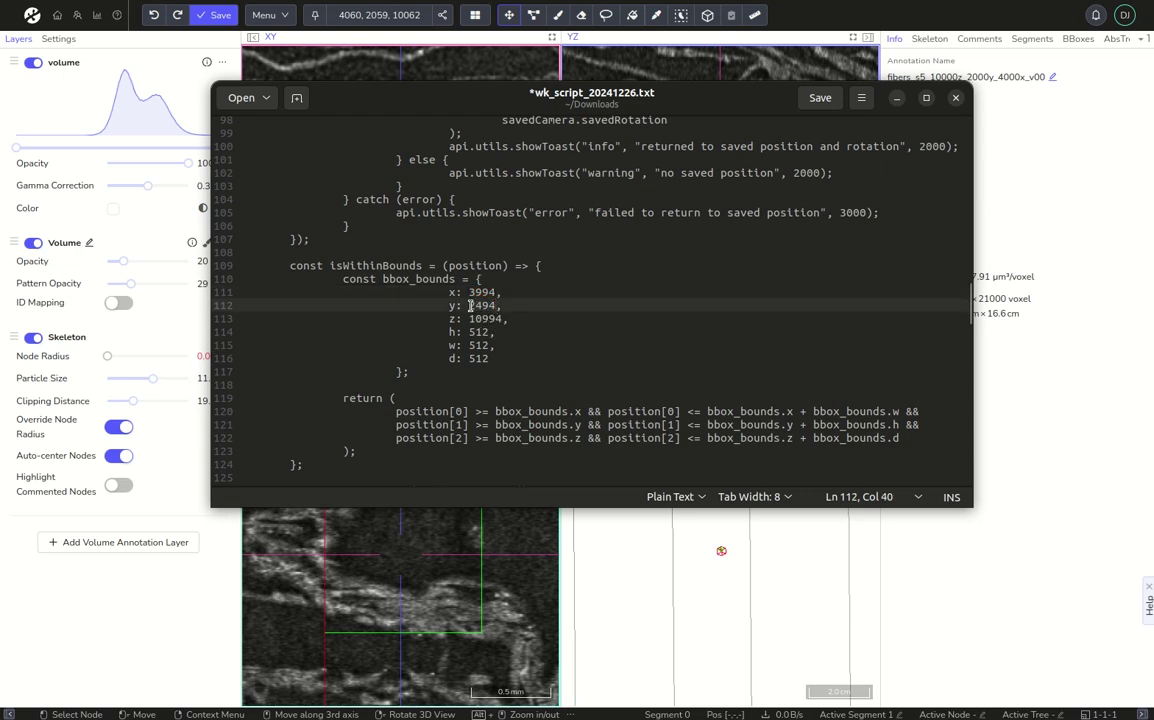
Set y to 1994 and z to 9994 in the script's bbox_bounds.
{"action": "left_click_drag", "start_coordinate": [469, 305], "coordinate": [483, 305]}
{"action": "type", "text": "19"}
{"action": "left_click", "coordinate": [483, 318]}
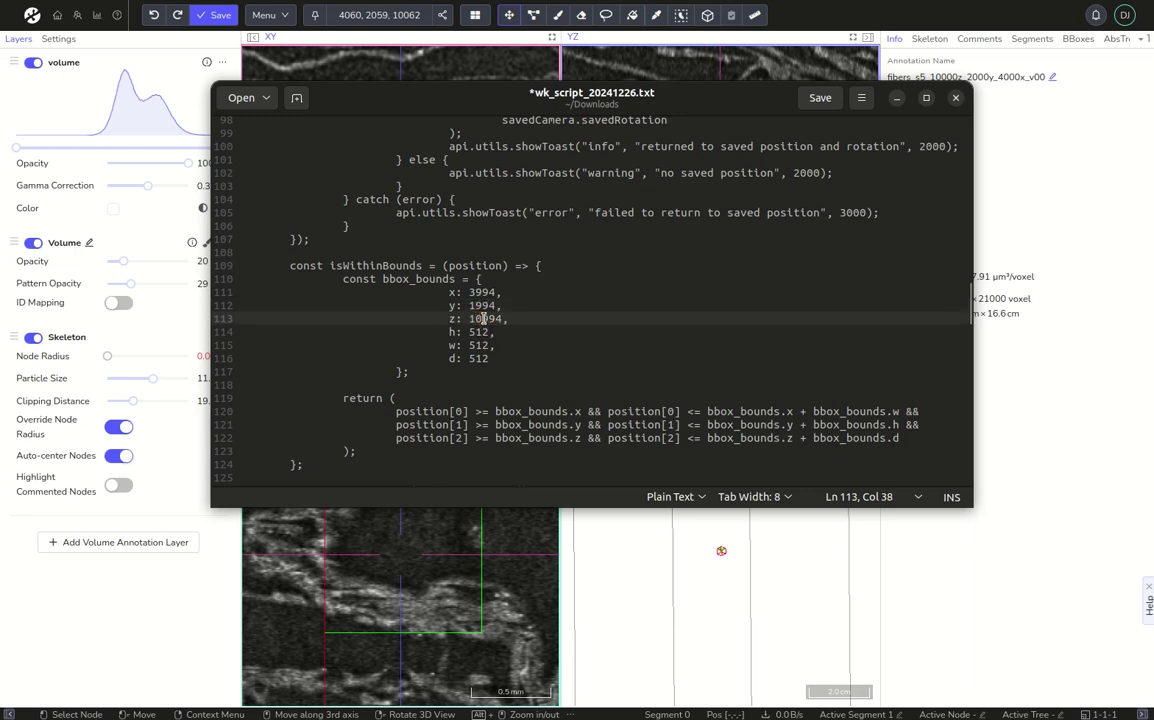
{"action": "key", "text": "BackSpace"}
{"action": "key", "text": "BackSpace"}
{"action": "type", "text": "9"}
Set h, w and d to 262 each in the script's bbox_bounds.
{"action": "left_click_drag", "start_coordinate": [469, 332], "coordinate": [486, 332]}
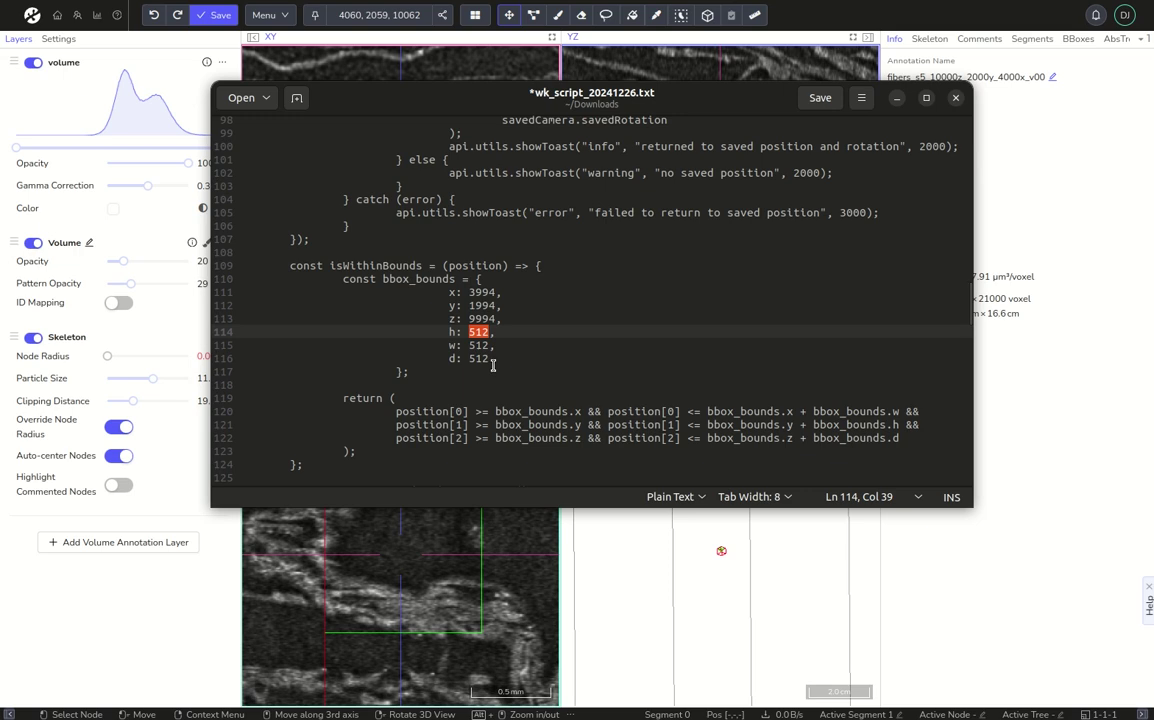
{"action": "type", "text": "262"}
{"action": "left_click_drag", "start_coordinate": [469, 345], "coordinate": [487, 345]}
{"action": "type", "text": "26"}
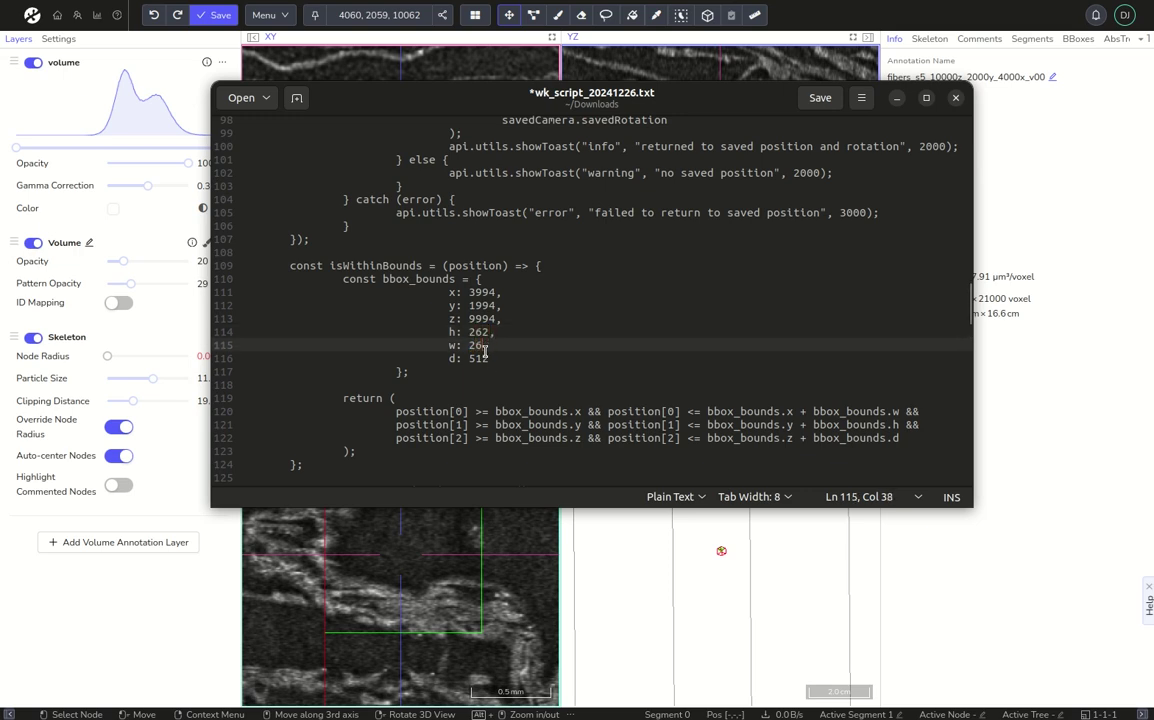
{"action": "type", "text": "2,"}
{"action": "double_click", "coordinate": [482, 359]}
{"action": "type", "text": "2"}
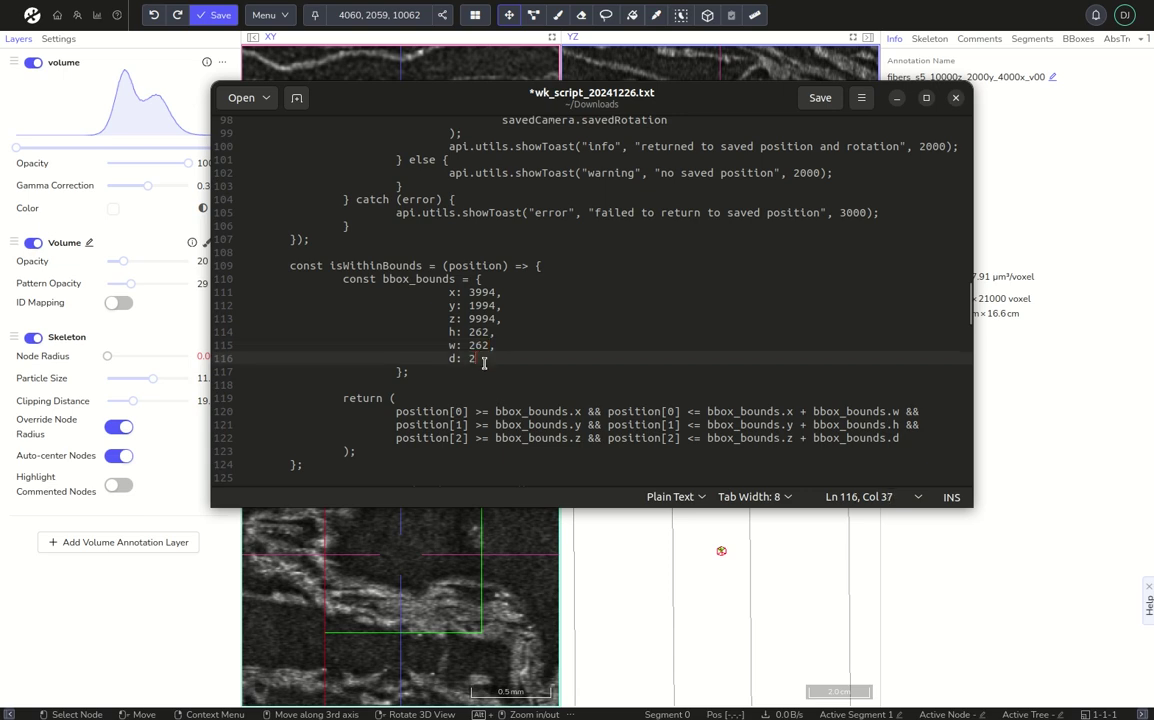
{"action": "type", "text": "62"}
{"action": "left_click", "coordinate": [515, 349]}
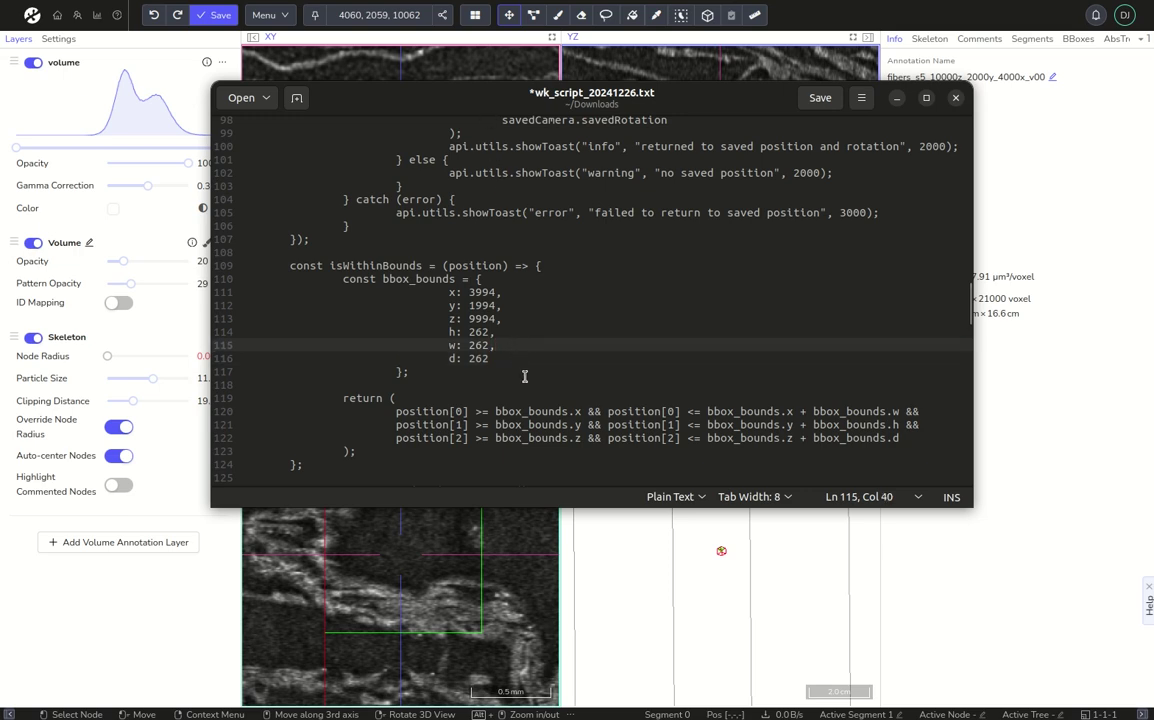
Copy the entire edited script and add it as a user script to the annotation.
{"action": "key", "text": "ctrl+a"}
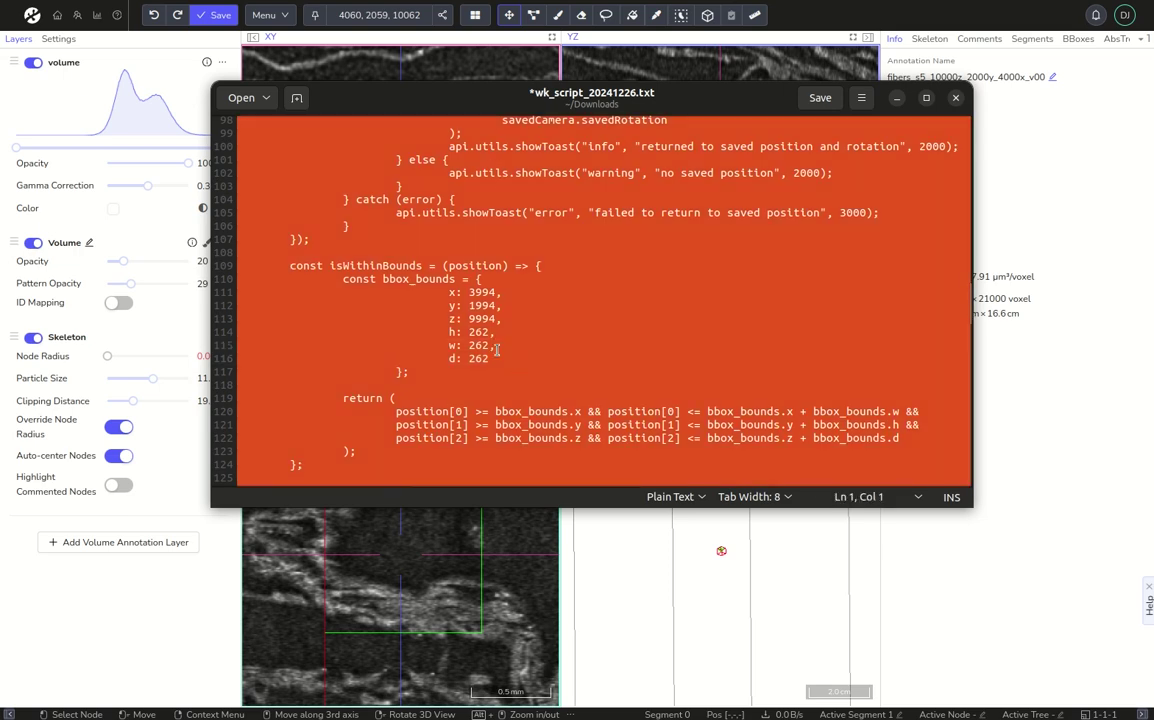
{"action": "key", "text": "alt+Tab"}
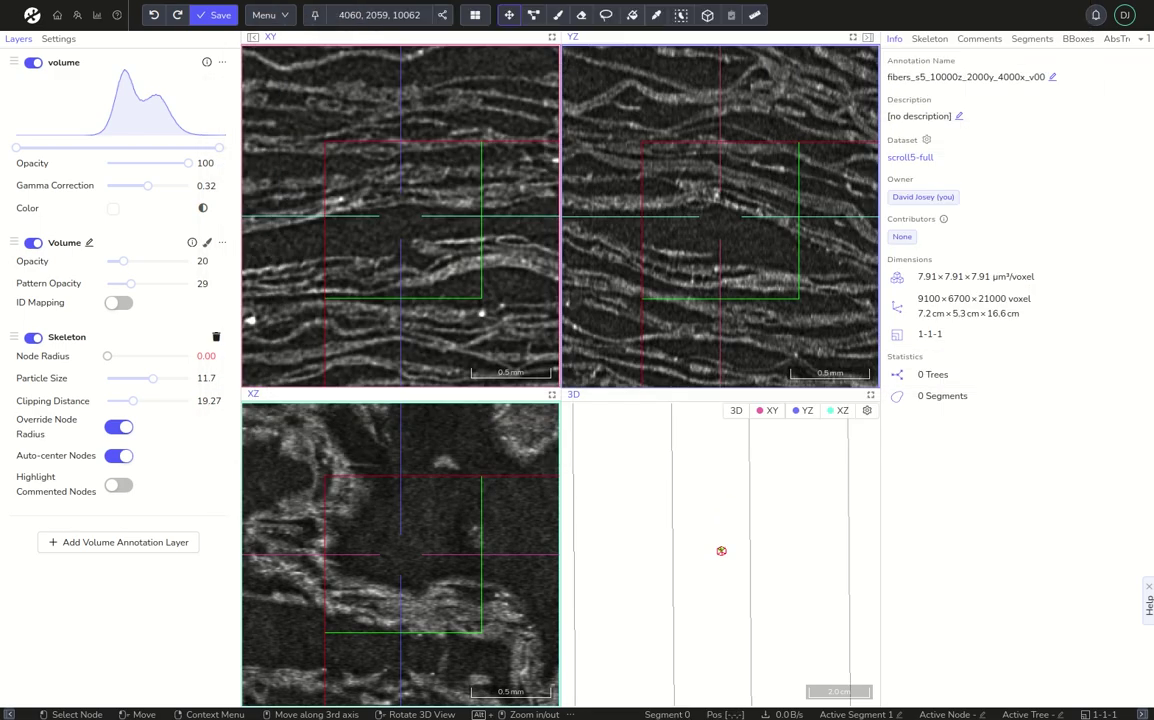
{"action": "left_click", "coordinate": [255, 20]}
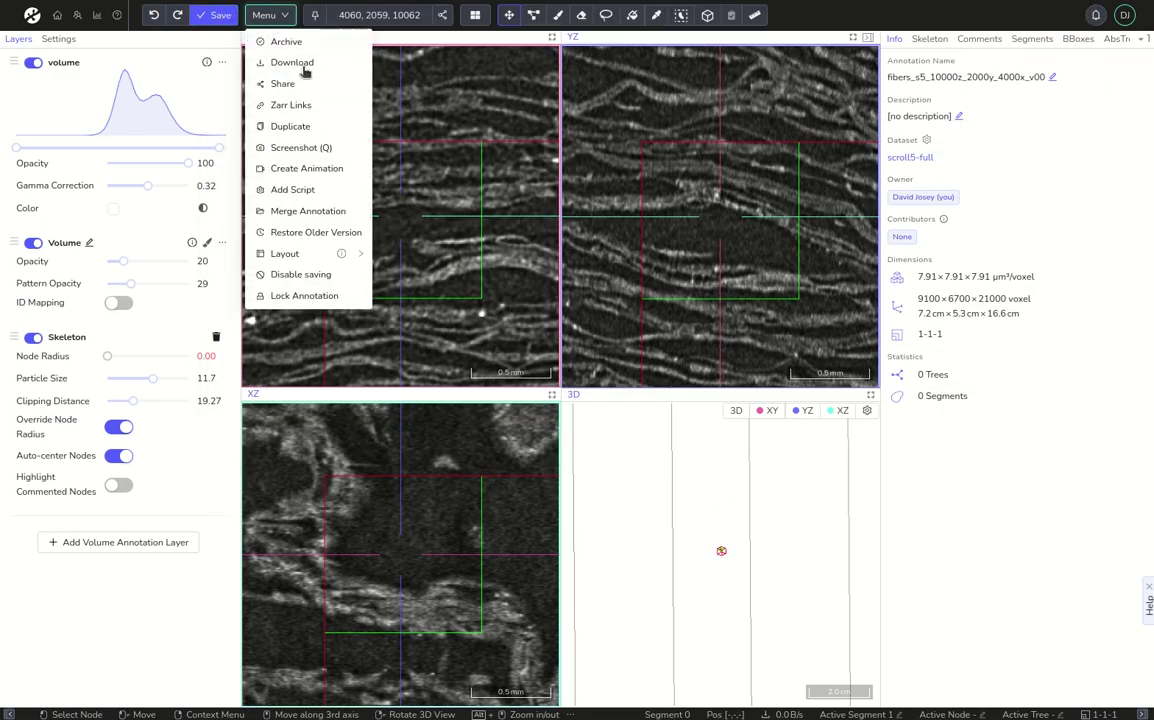
{"action": "left_click", "coordinate": [292, 189]}
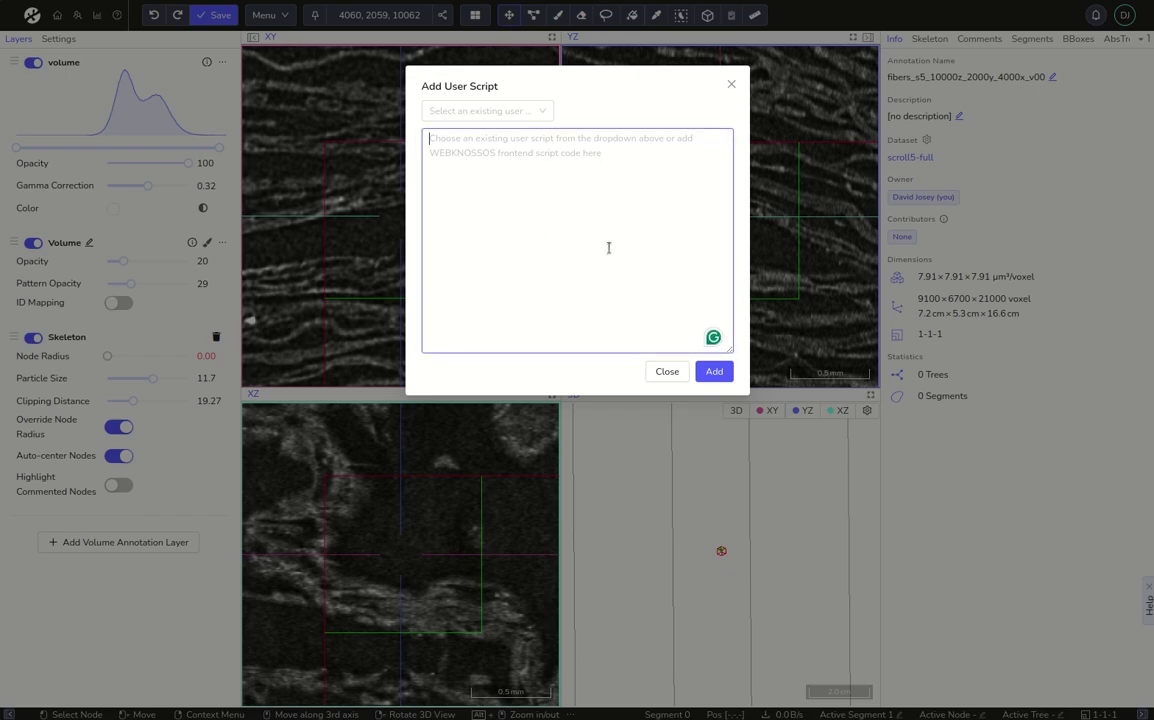
{"action": "key", "text": "ctrl+v"}
{"action": "left_click", "coordinate": [714, 371]}
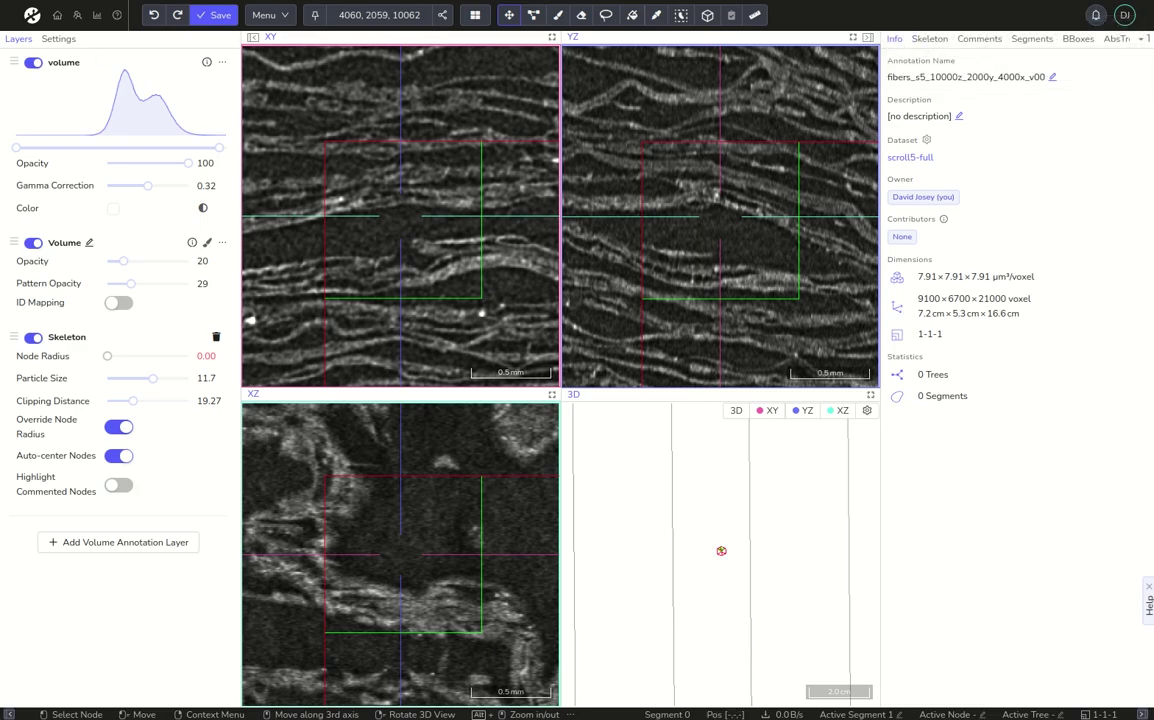
Review the Fiber Annotation Keybinds document for the navigation, labelling and view mode shortcuts, and return to the annotation.
{"action": "mouse_move", "coordinate": [0, 0]}
{"action": "left_mouse_down"}
{"action": "mouse_move", "coordinate": [709, 0]}
{"action": "mouse_move", "coordinate": [715, 45]}
{"action": "left_mouse_up"}
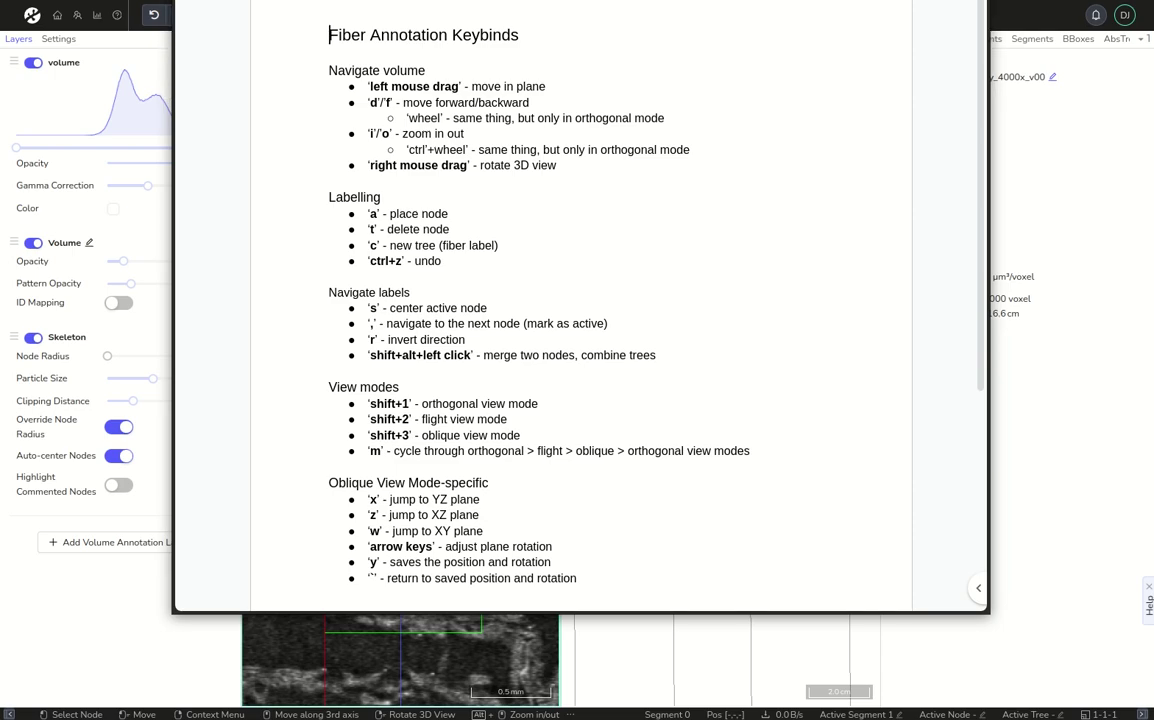
{"action": "left_click_drag", "start_coordinate": [715, 0], "coordinate": [0, 0]}
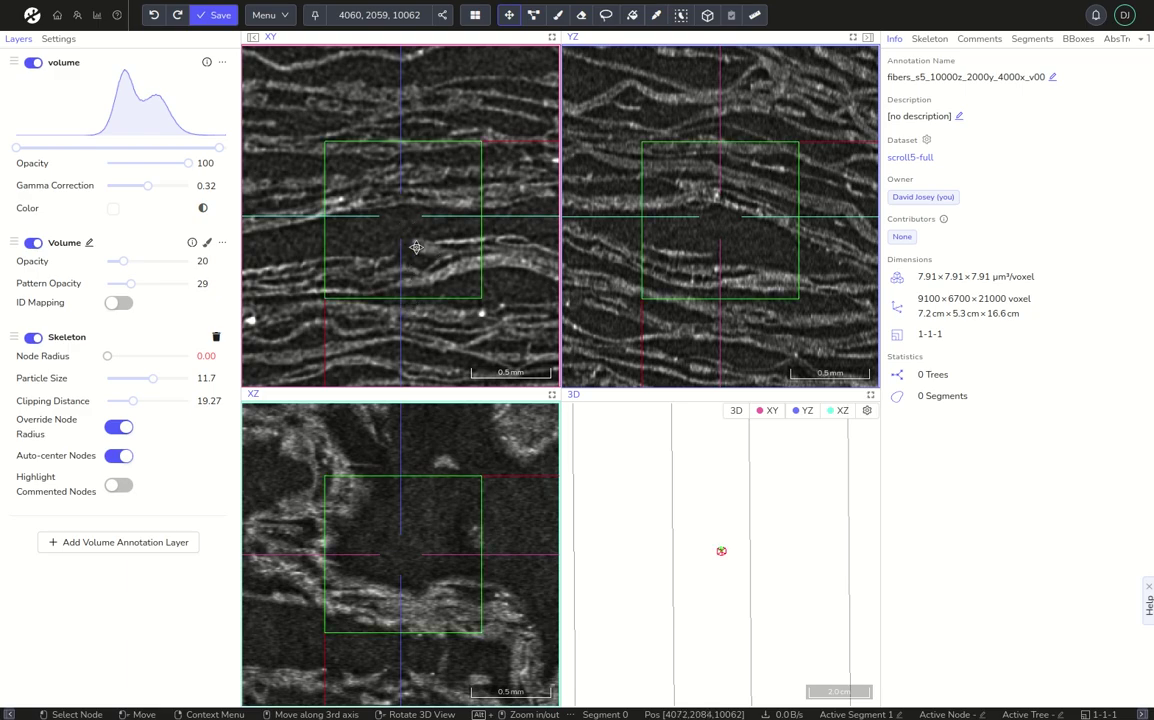
Examine the fibers in the XY slices inside and just outside the green bounding box to find a starting point.
{"action": "scroll", "coordinate": [415, 250], "scroll_direction": "down", "scroll_amount": 3}
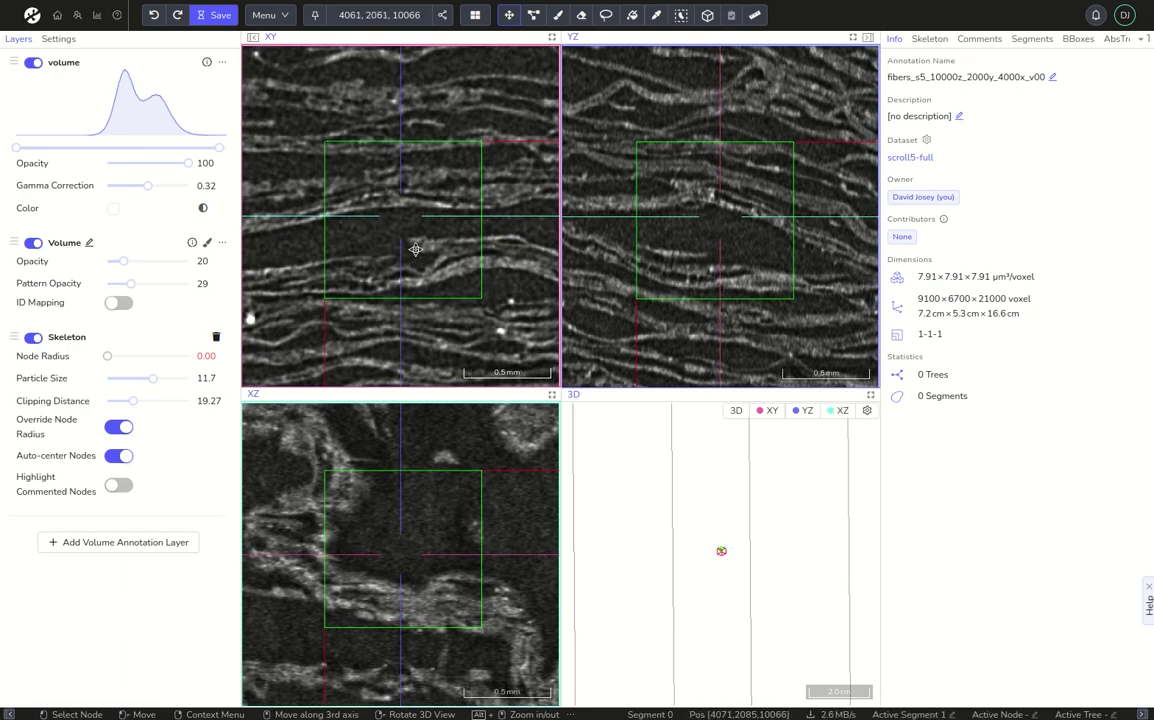
{"action": "scroll", "coordinate": [415, 252], "scroll_direction": "up", "scroll_amount": 2, "text": "ctrl"}
{"action": "scroll", "coordinate": [414, 254], "scroll_direction": "down", "scroll_amount": 15}
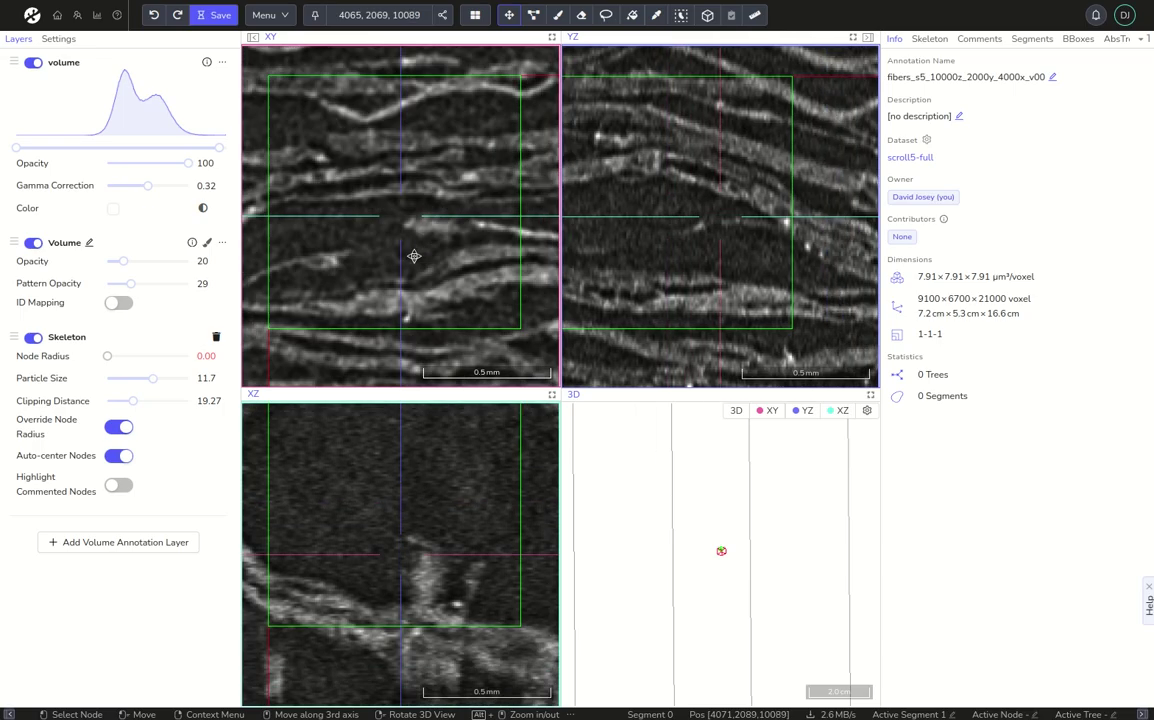
{"action": "scroll", "coordinate": [415, 250], "scroll_direction": "up", "scroll_amount": 10}
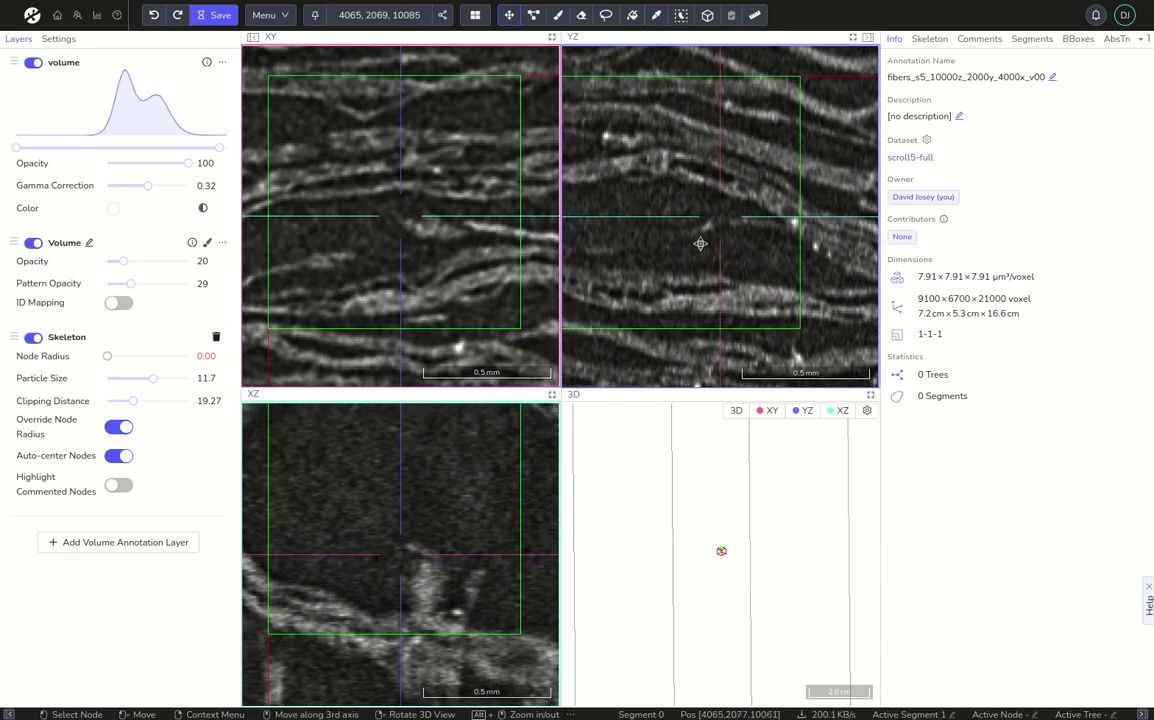
{"action": "scroll", "coordinate": [418, 255], "scroll_direction": "up", "scroll_amount": 10}
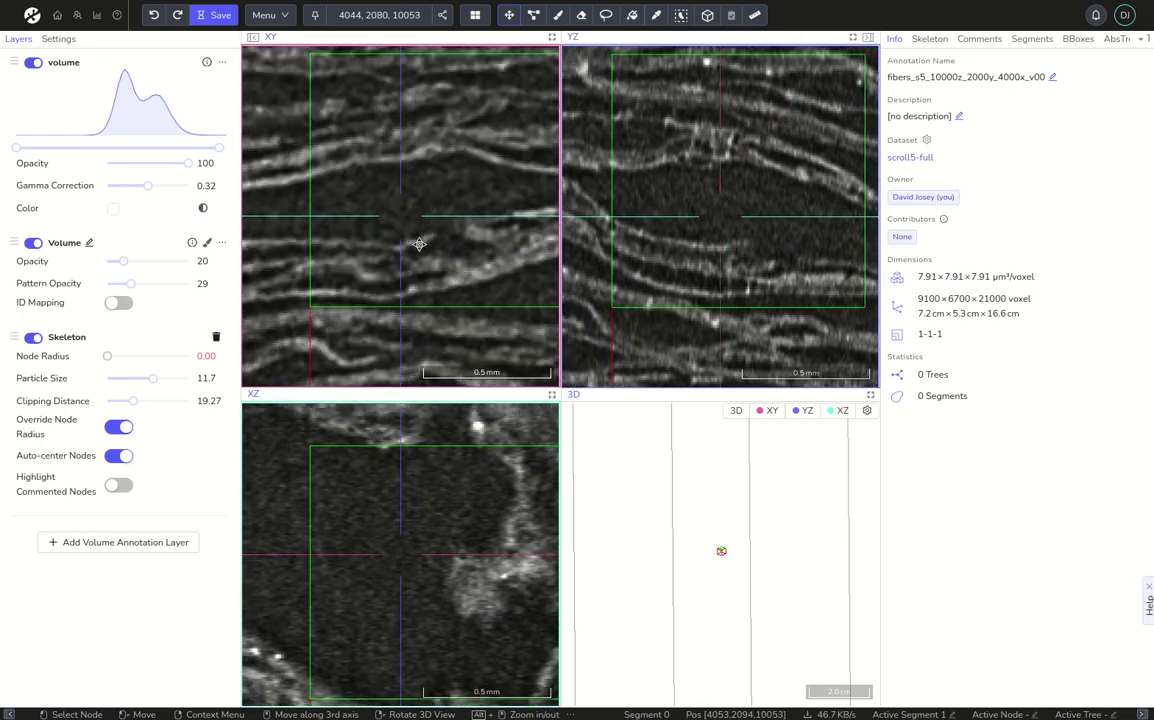
{"action": "scroll", "coordinate": [419, 244], "scroll_direction": "down", "scroll_amount": 8}
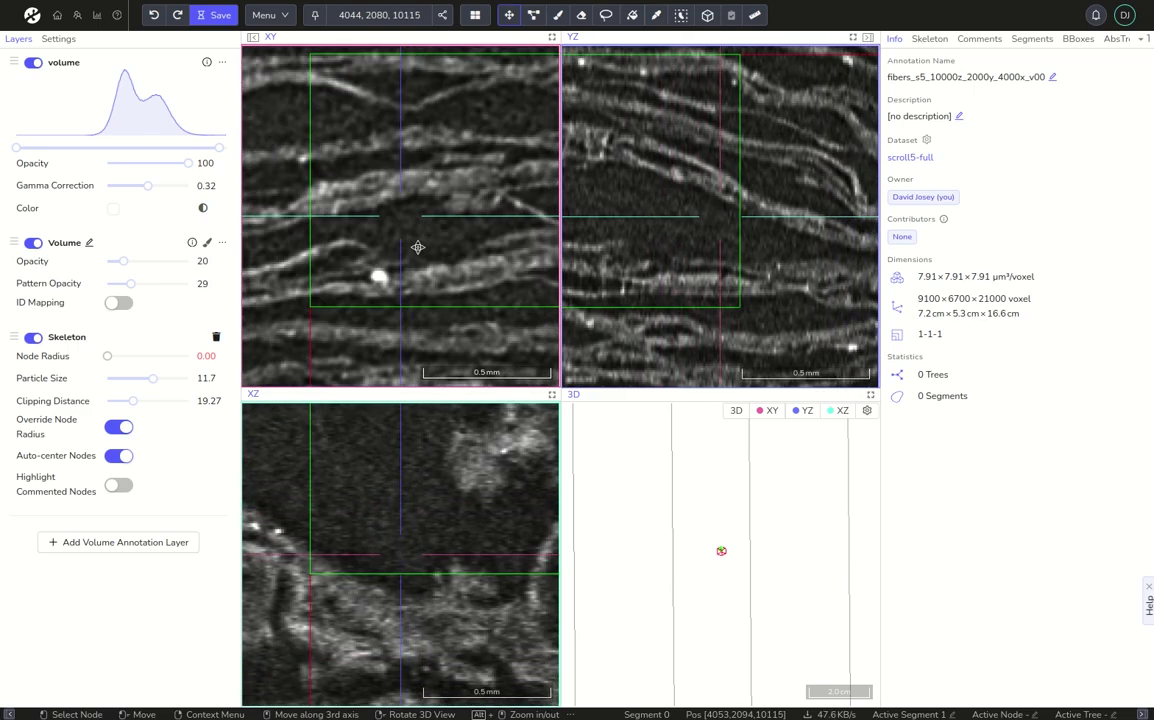
{"action": "scroll", "coordinate": [417, 247], "scroll_direction": "up", "scroll_amount": 20}
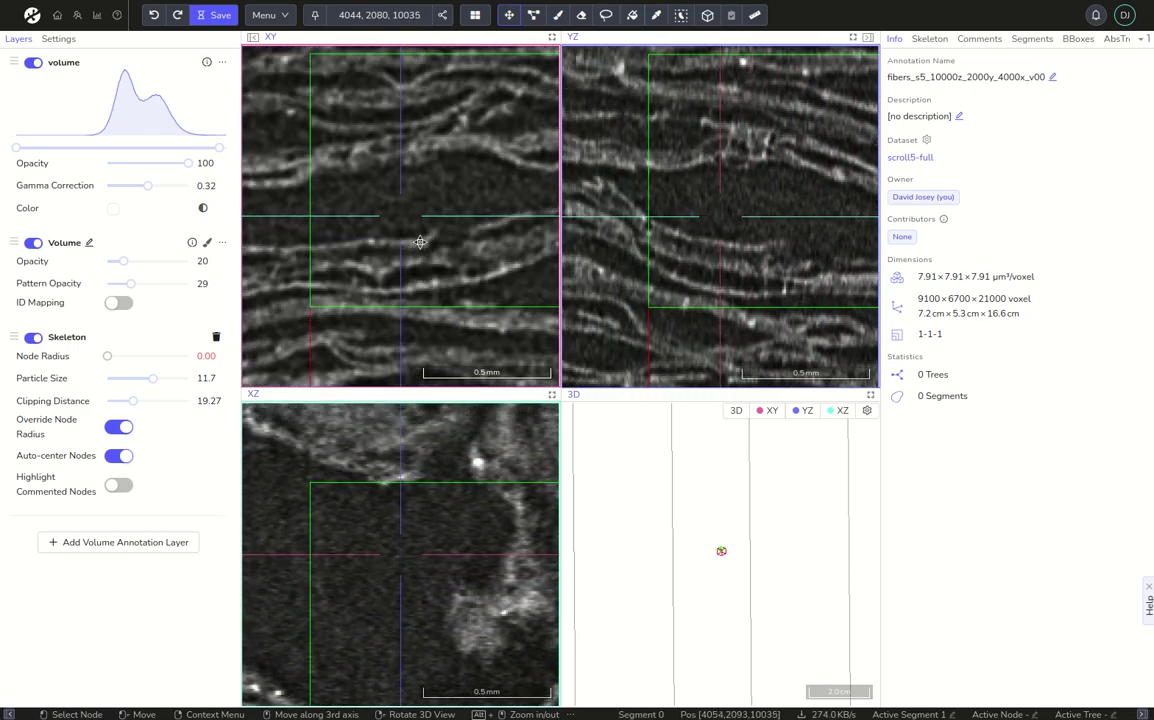
{"action": "scroll", "coordinate": [460, 180], "scroll_direction": "up", "scroll_amount": 3}
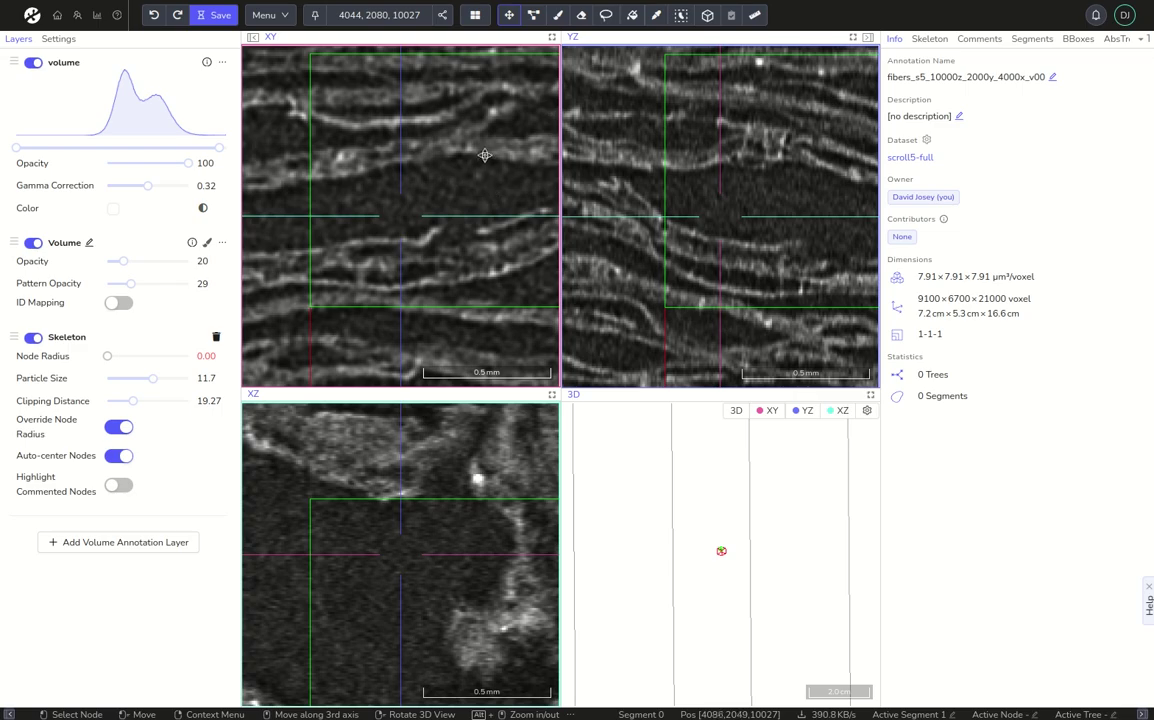
{"action": "scroll", "coordinate": [413, 204], "scroll_direction": "up", "scroll_amount": 15}
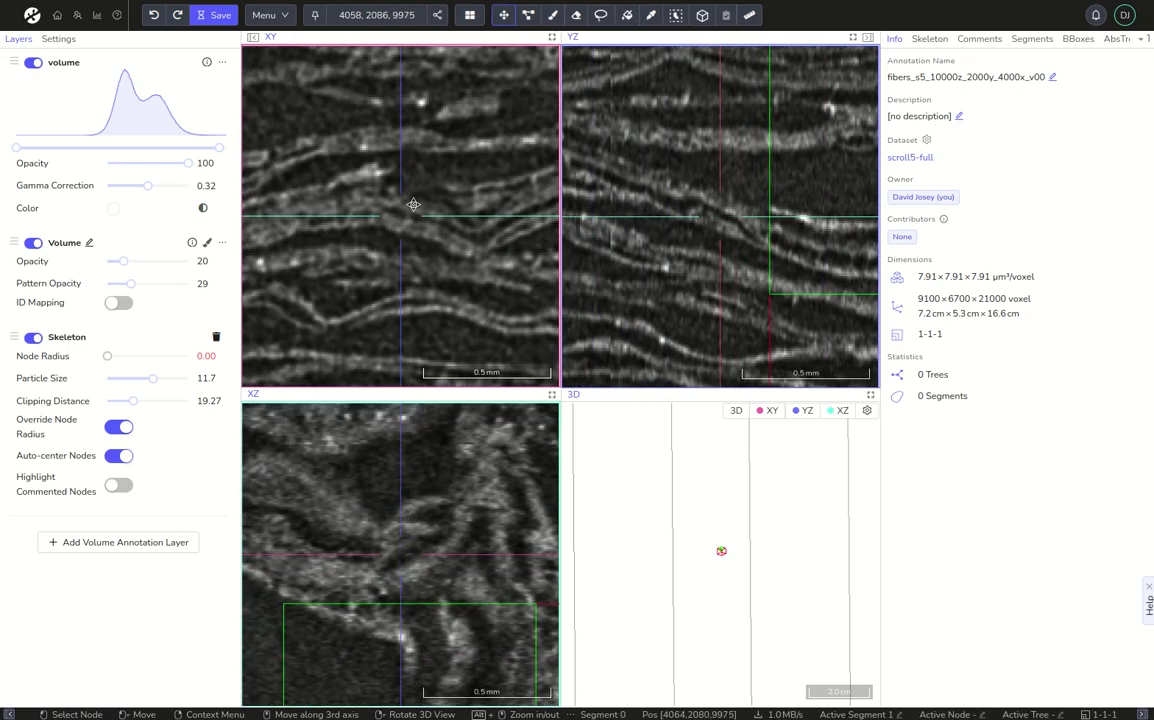
{"action": "scroll", "coordinate": [409, 209], "scroll_direction": "down", "scroll_amount": 5}
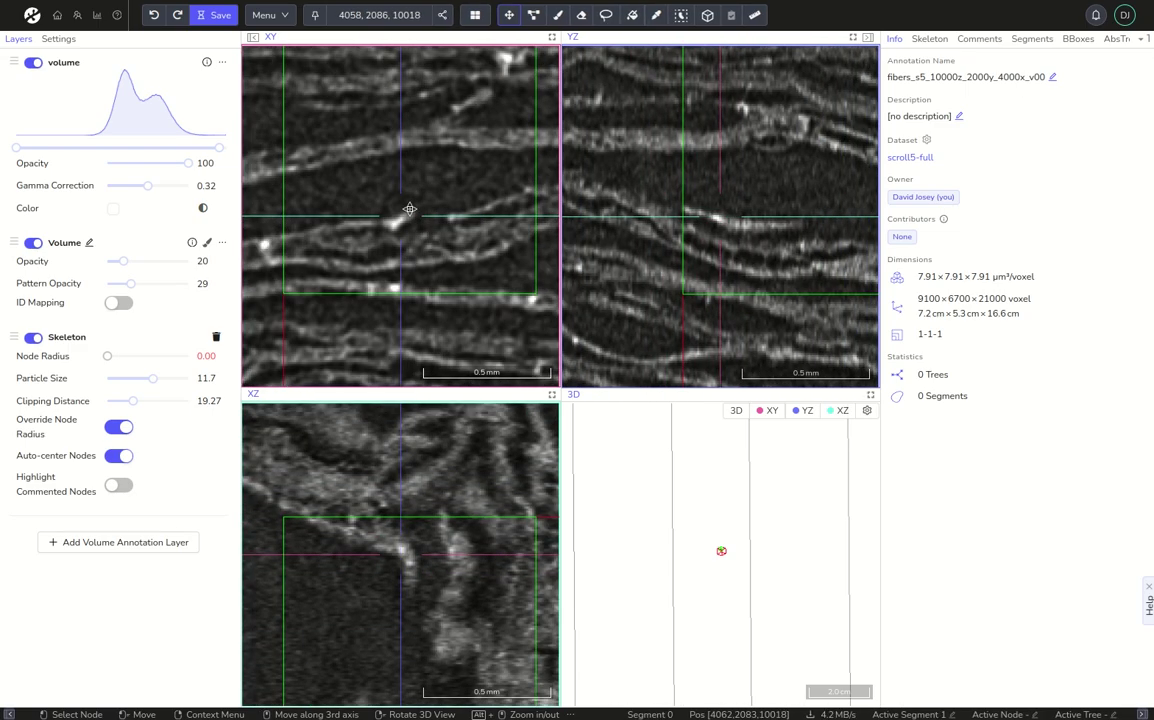
{"action": "scroll", "coordinate": [404, 226], "scroll_direction": "up", "scroll_amount": 6}
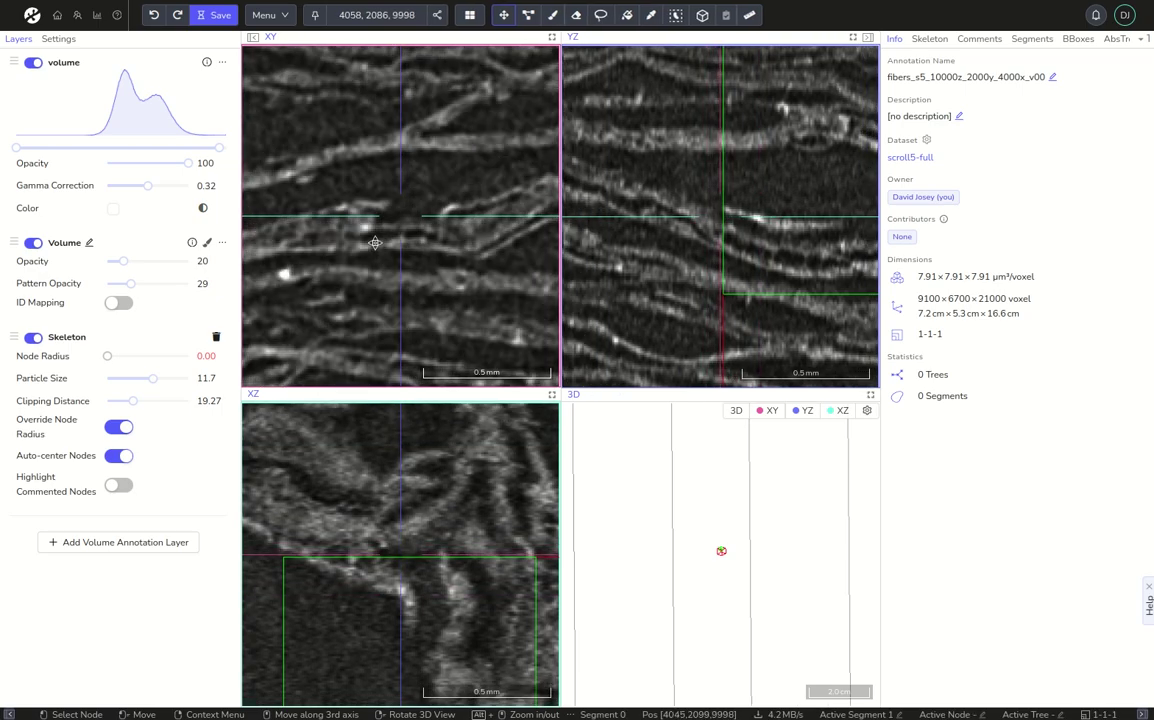
{"action": "scroll", "coordinate": [357, 275], "scroll_direction": "up", "scroll_amount": 1}
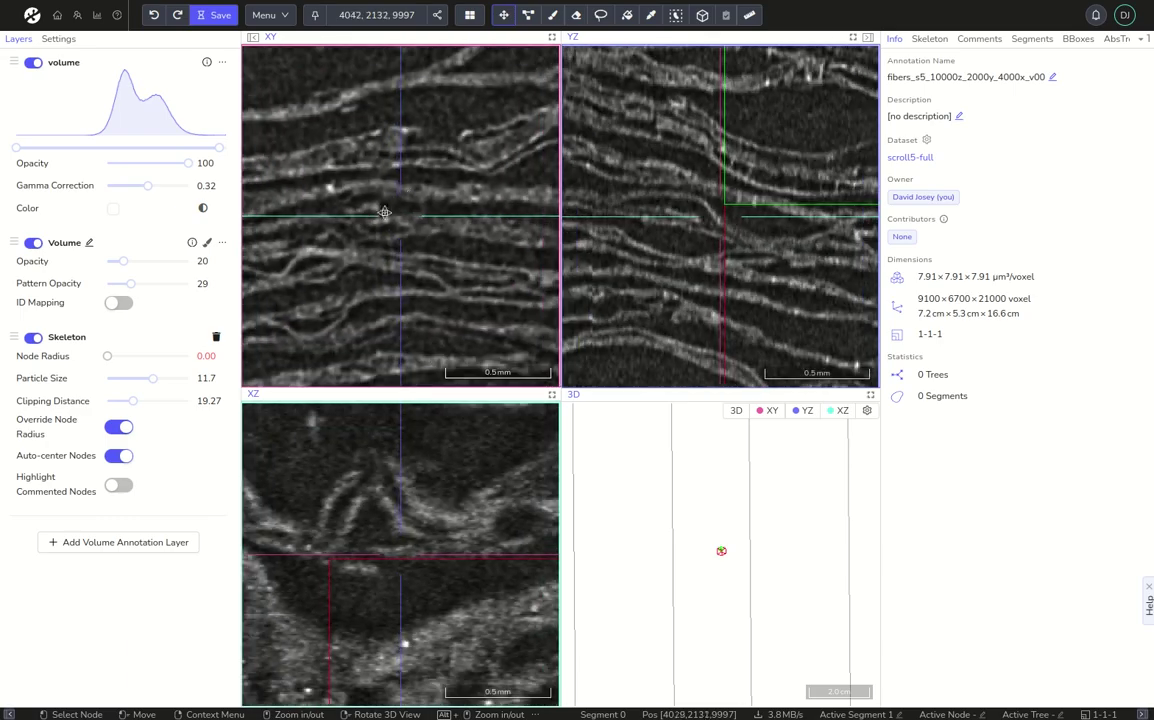
{"action": "left_click_drag", "start_coordinate": [456, 189], "coordinate": [451, 229]}
{"action": "scroll", "coordinate": [437, 269], "scroll_direction": "down", "scroll_amount": 3}
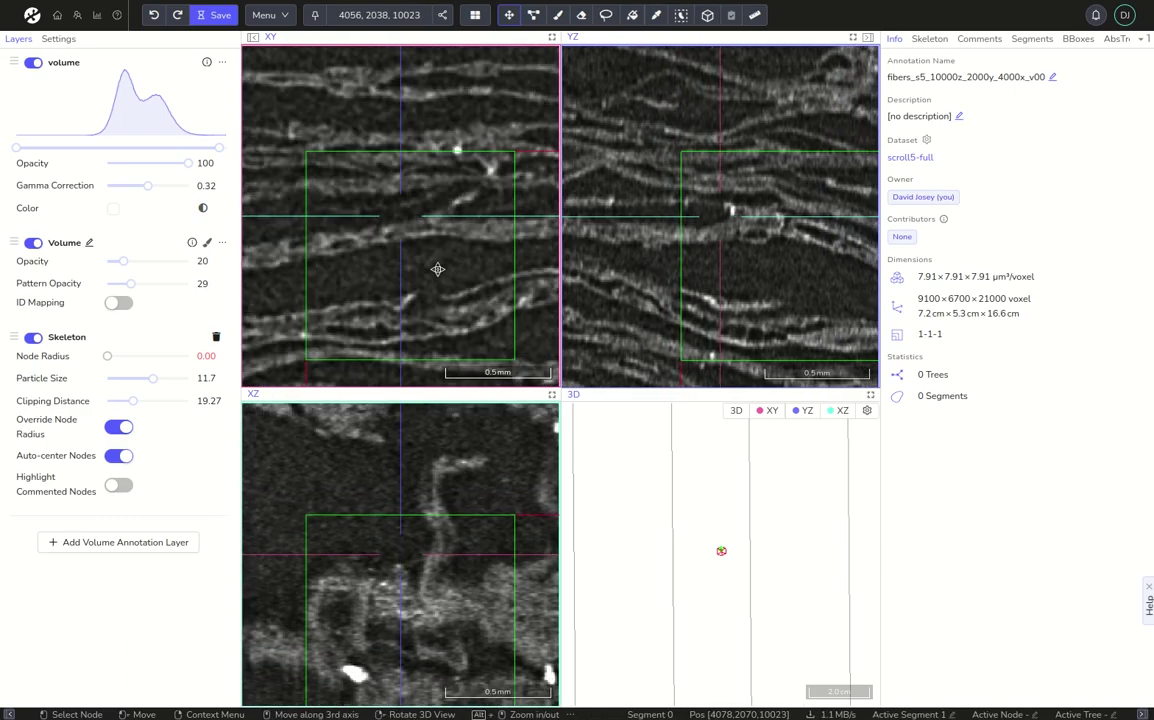
{"action": "scroll", "coordinate": [436, 263], "scroll_direction": "up", "scroll_amount": 3}
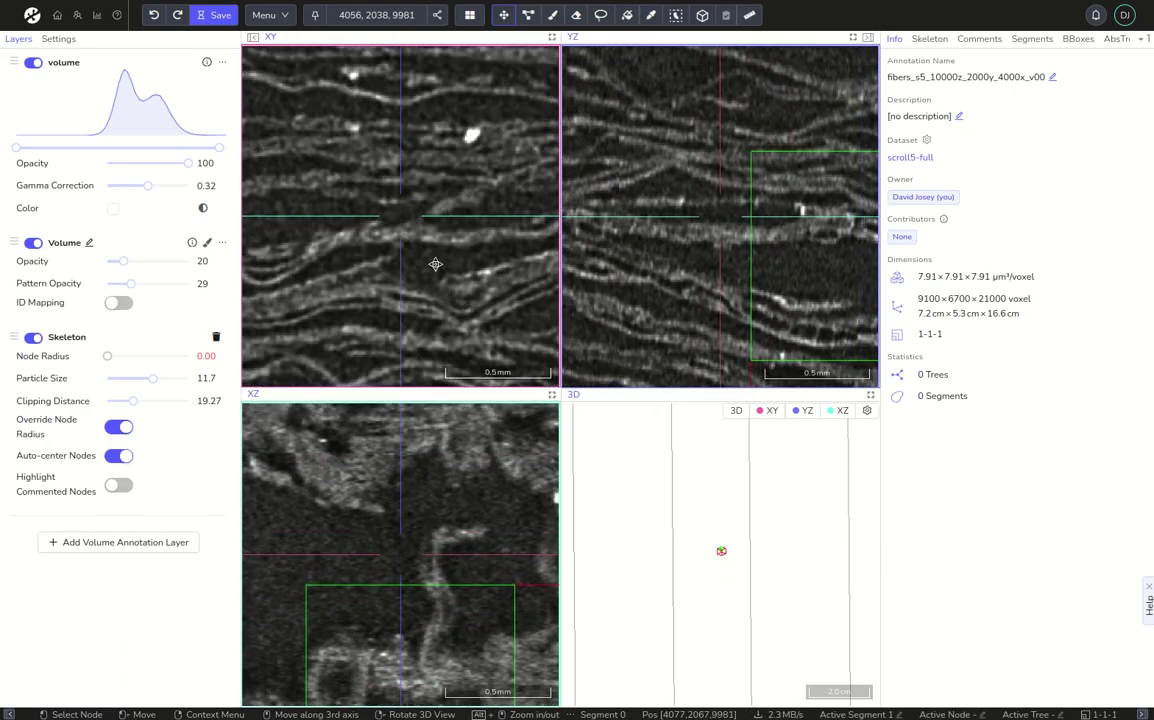
{"action": "scroll", "coordinate": [432, 268], "scroll_direction": "down", "scroll_amount": 3}
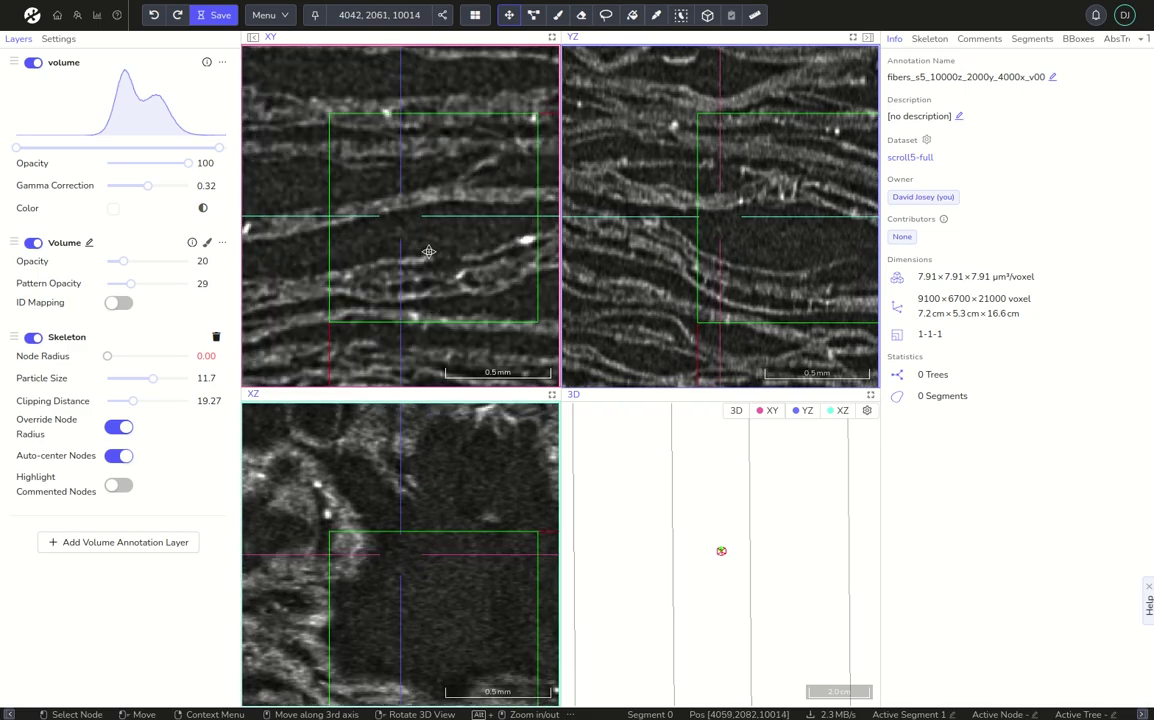
{"action": "scroll", "coordinate": [418, 250], "scroll_direction": "down", "scroll_amount": 1}
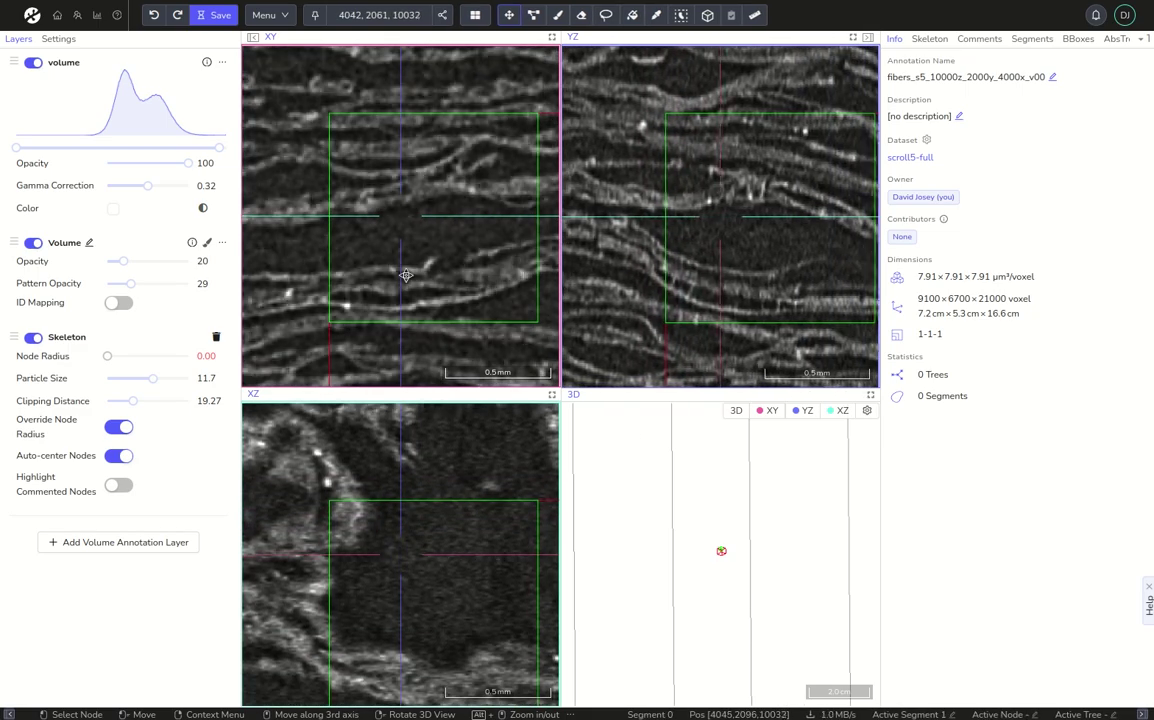
Create a new skeleton tree and place its first node at 4042, 2067, 9966, outside the cube's bounding box.
{"action": "scroll", "coordinate": [390, 278], "scroll_direction": "up", "scroll_amount": 5, "text": "alt"}
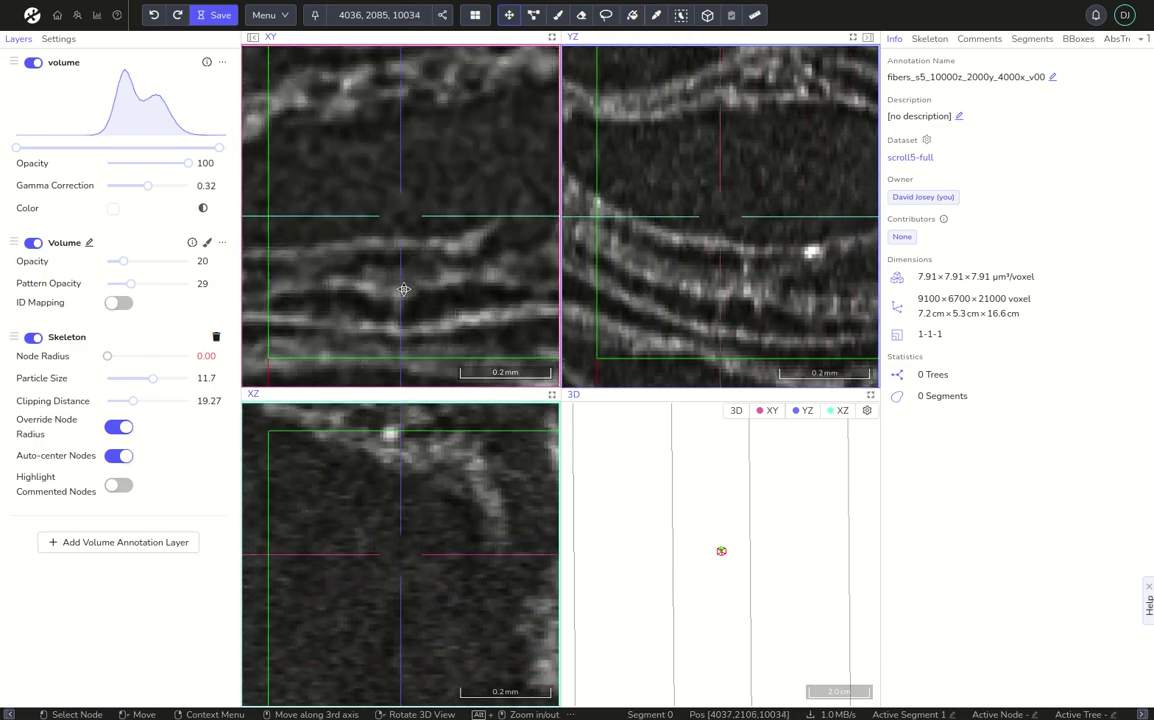
{"action": "scroll", "coordinate": [401, 244], "scroll_direction": "up", "scroll_amount": 3}
{"action": "scroll", "coordinate": [407, 230], "scroll_direction": "up", "scroll_amount": 1}
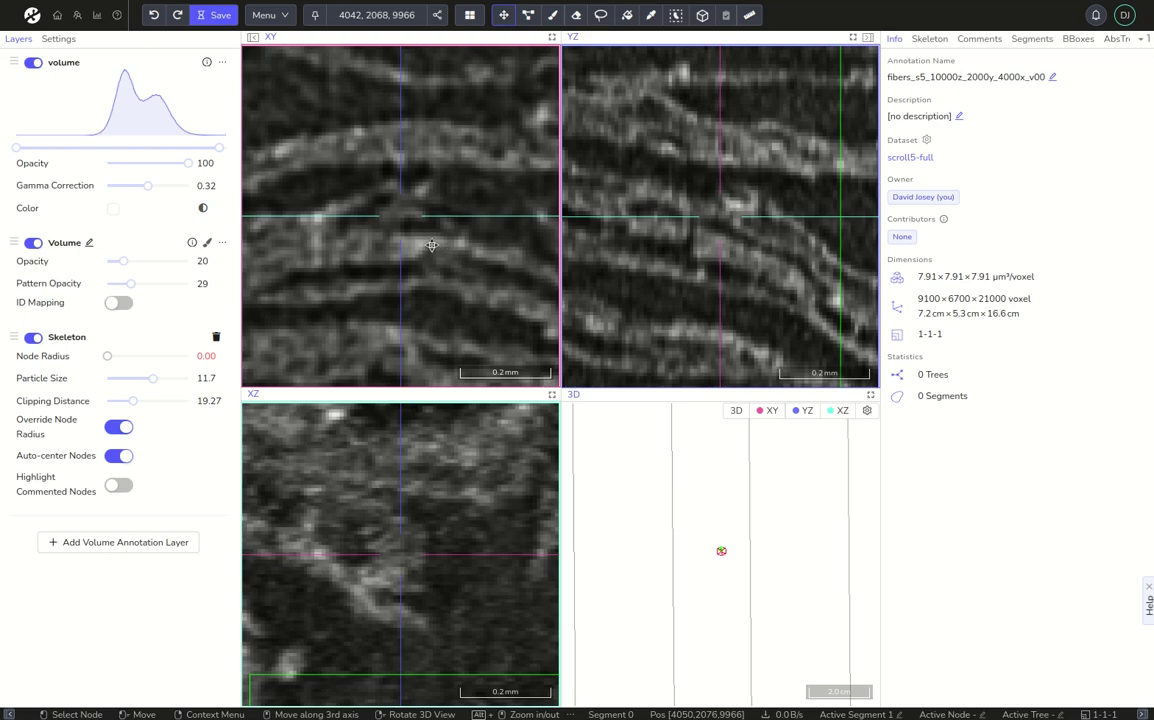
{"action": "left_click_drag", "start_coordinate": [422, 218], "coordinate": [429, 225]}
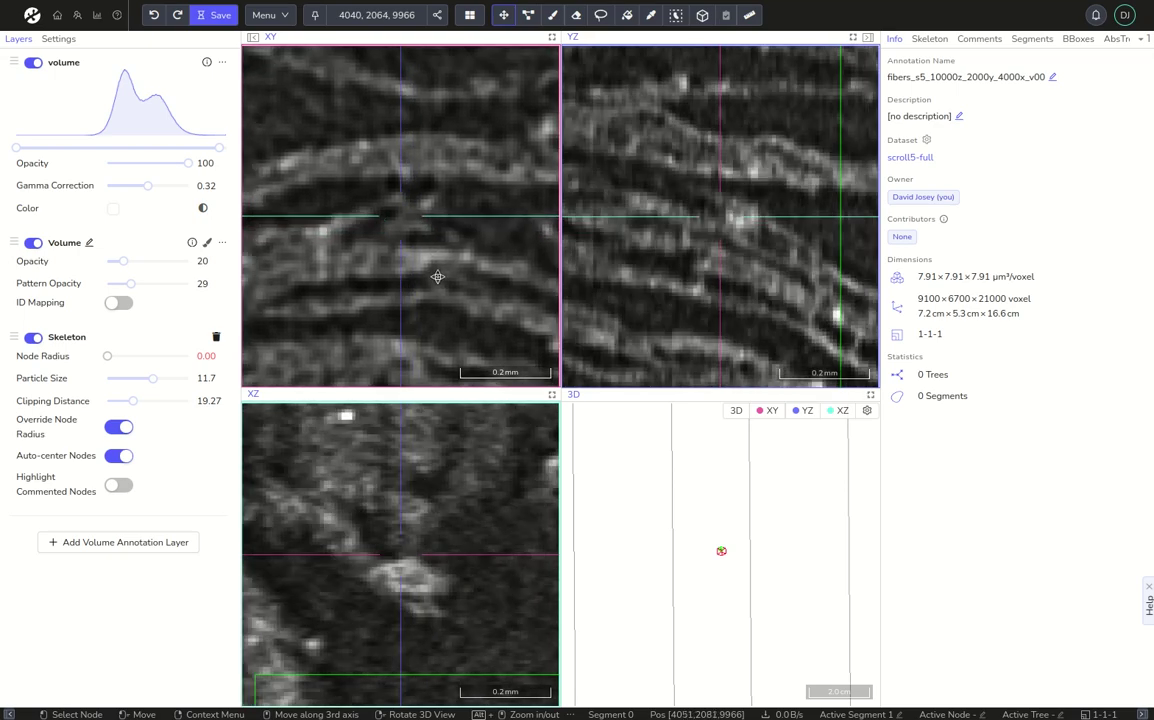
{"action": "left_click_drag", "start_coordinate": [440, 270], "coordinate": [431, 267]}
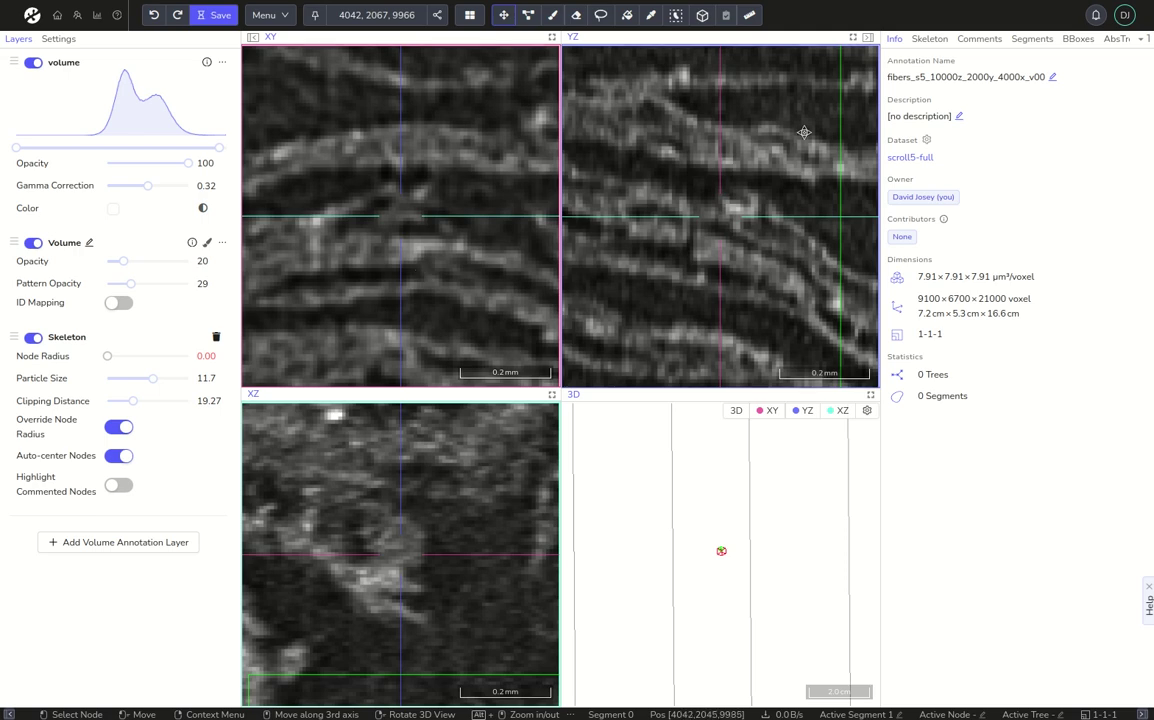
{"action": "left_click", "coordinate": [925, 40]}
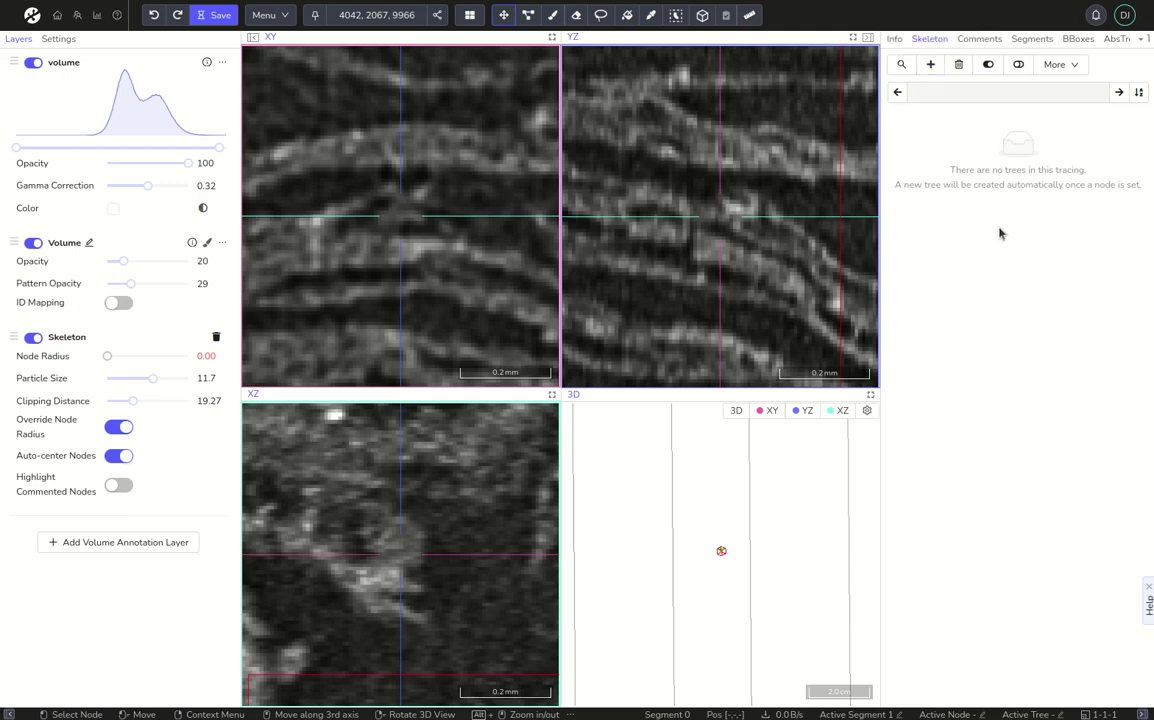
{"action": "key", "text": "c"}
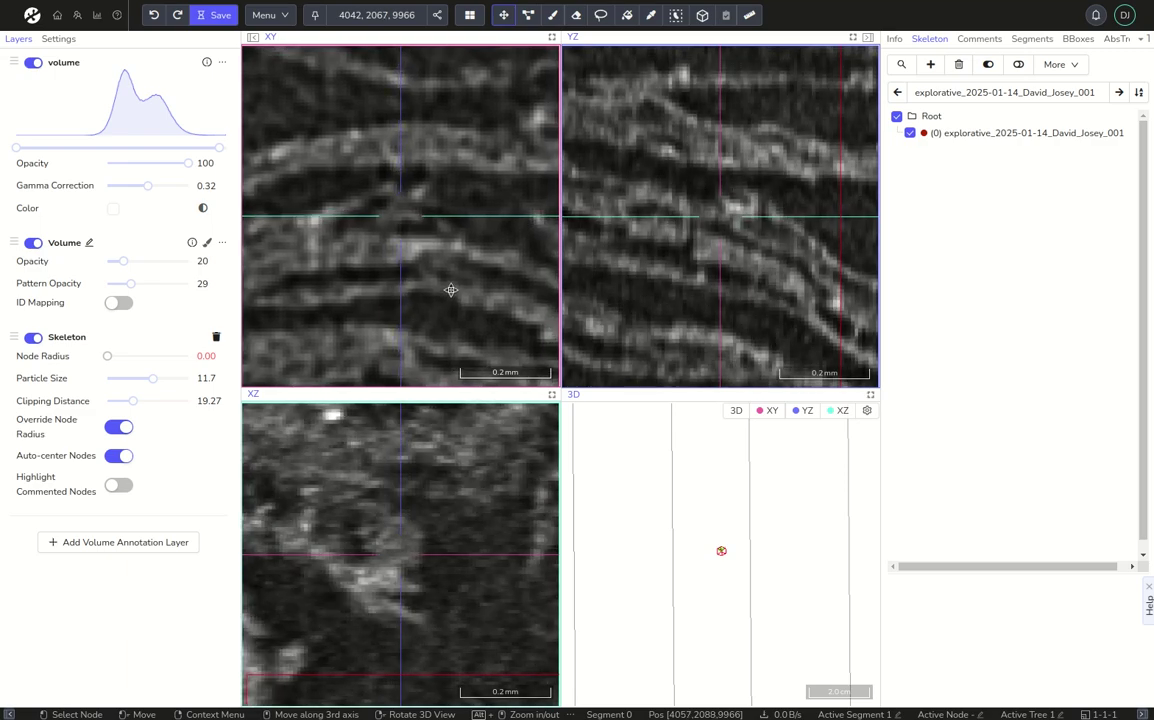
{"action": "right_click", "coordinate": [528, 327]}
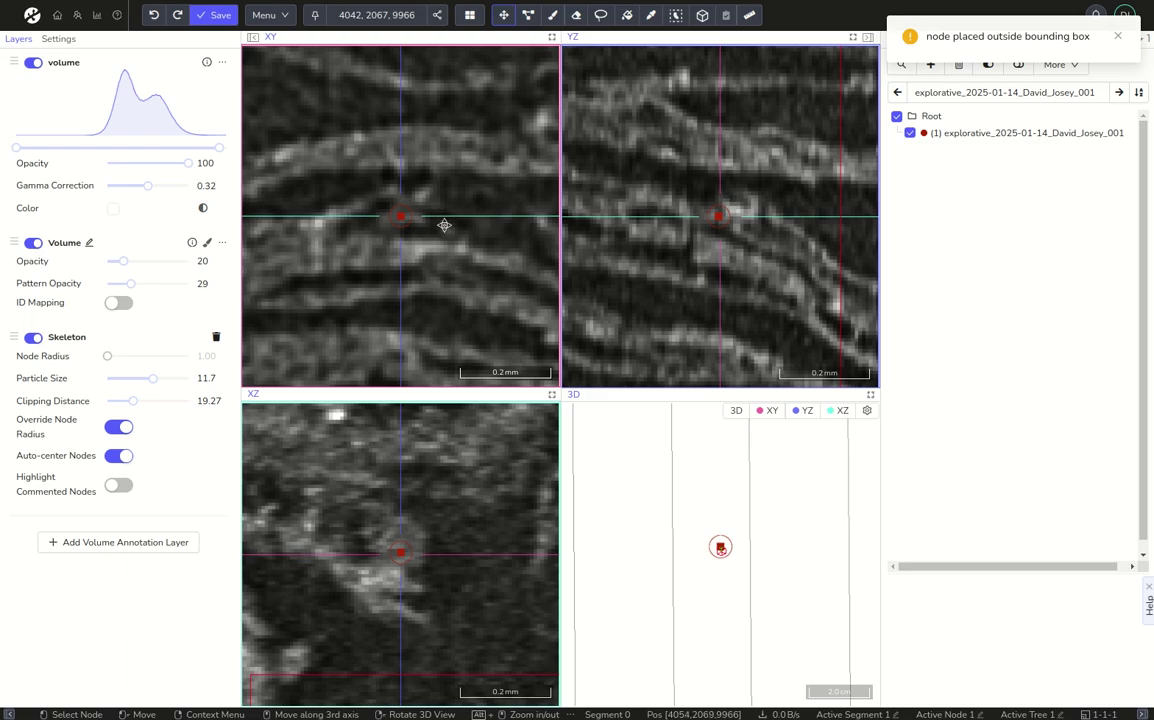
Examine the XY slices before and after the placed node to see how the surrounding fibers continue.
{"action": "scroll", "coordinate": [440, 226], "scroll_direction": "up", "scroll_amount": 10}
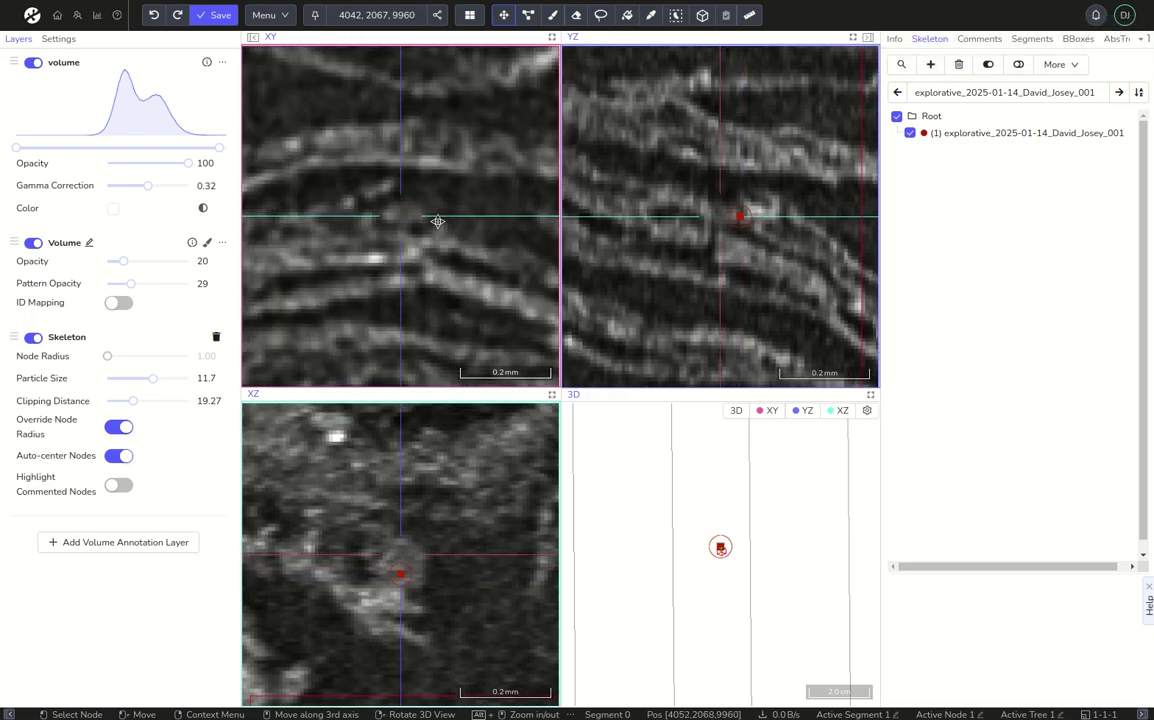
{"action": "scroll", "coordinate": [440, 198], "scroll_direction": "up", "scroll_amount": 15}
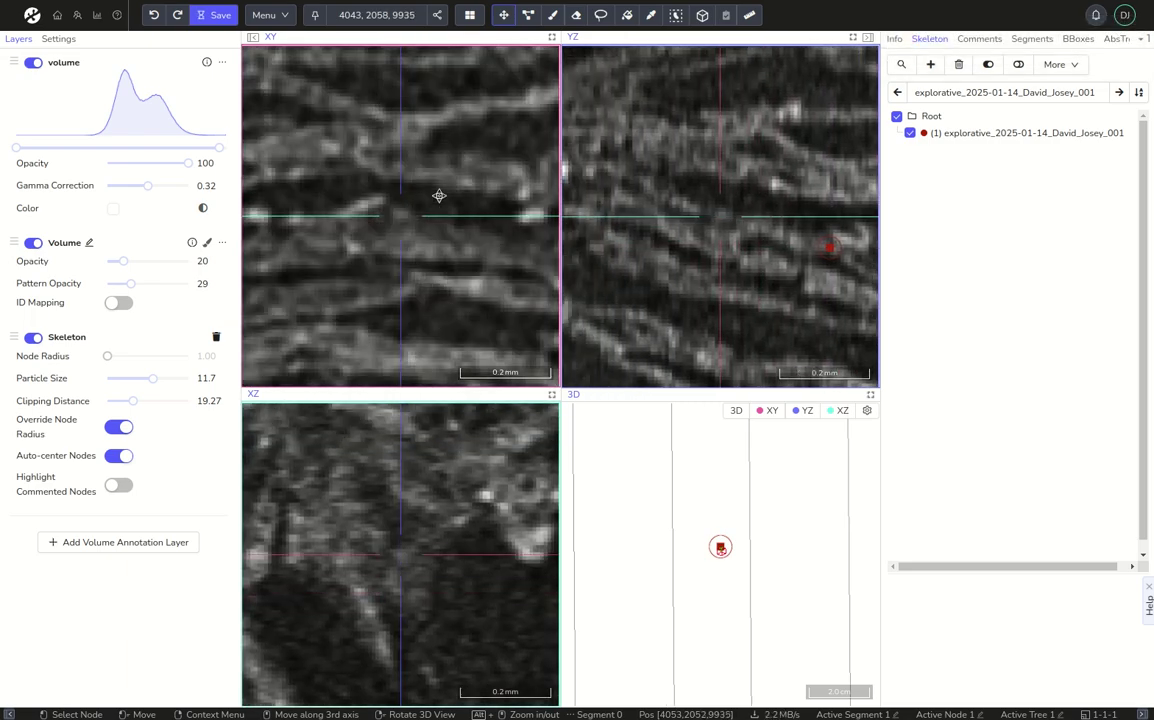
{"action": "scroll", "coordinate": [443, 205], "scroll_direction": "down", "scroll_amount": 20}
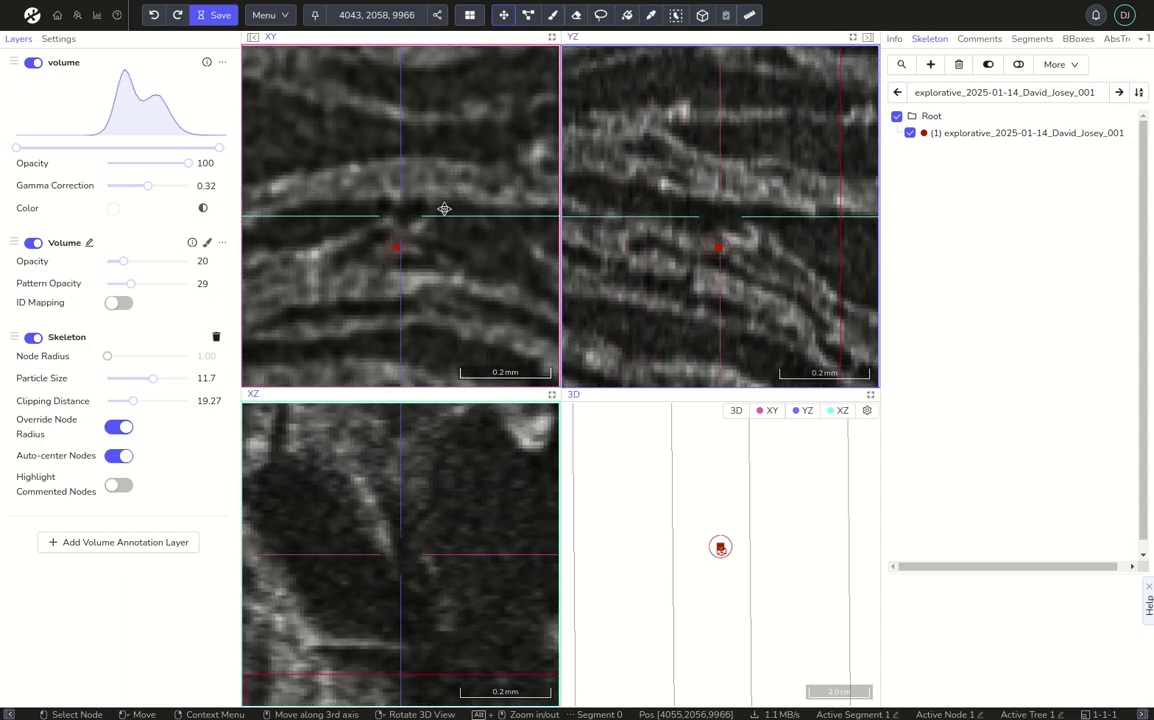
{"action": "scroll", "coordinate": [443, 218], "scroll_direction": "down", "scroll_amount": 2}
{"action": "scroll", "coordinate": [451, 265], "scroll_direction": "down", "scroll_amount": 1}
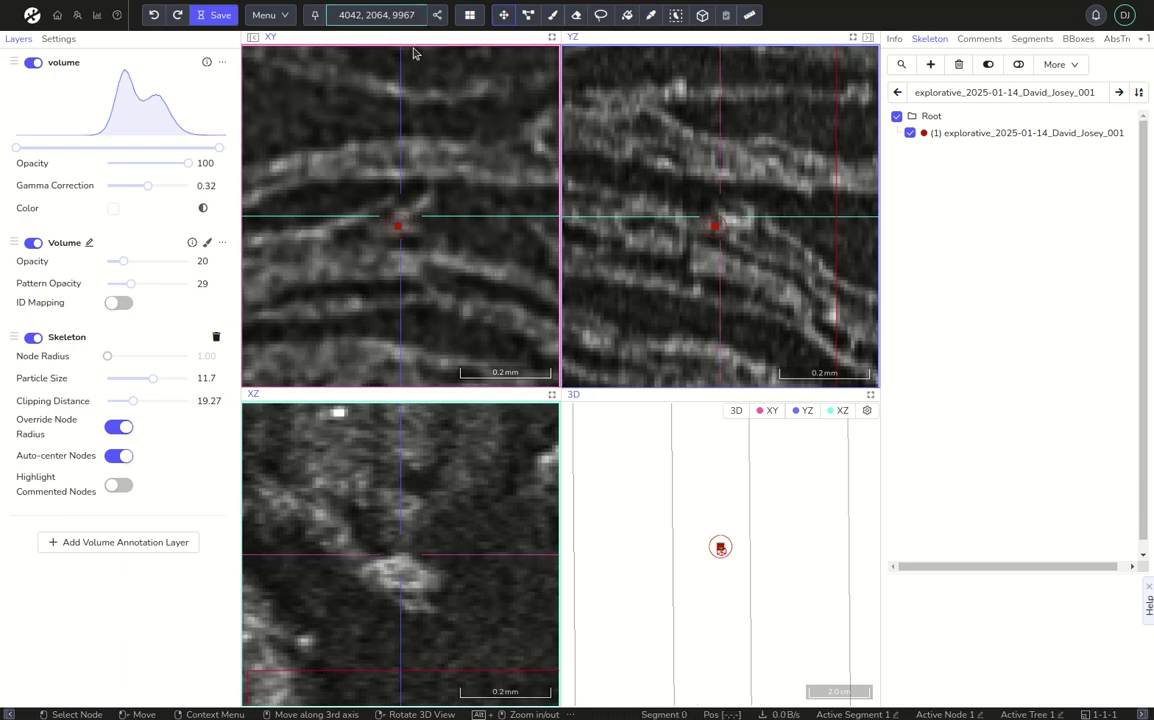
{"action": "scroll", "coordinate": [434, 144], "scroll_direction": "down", "scroll_amount": 3}
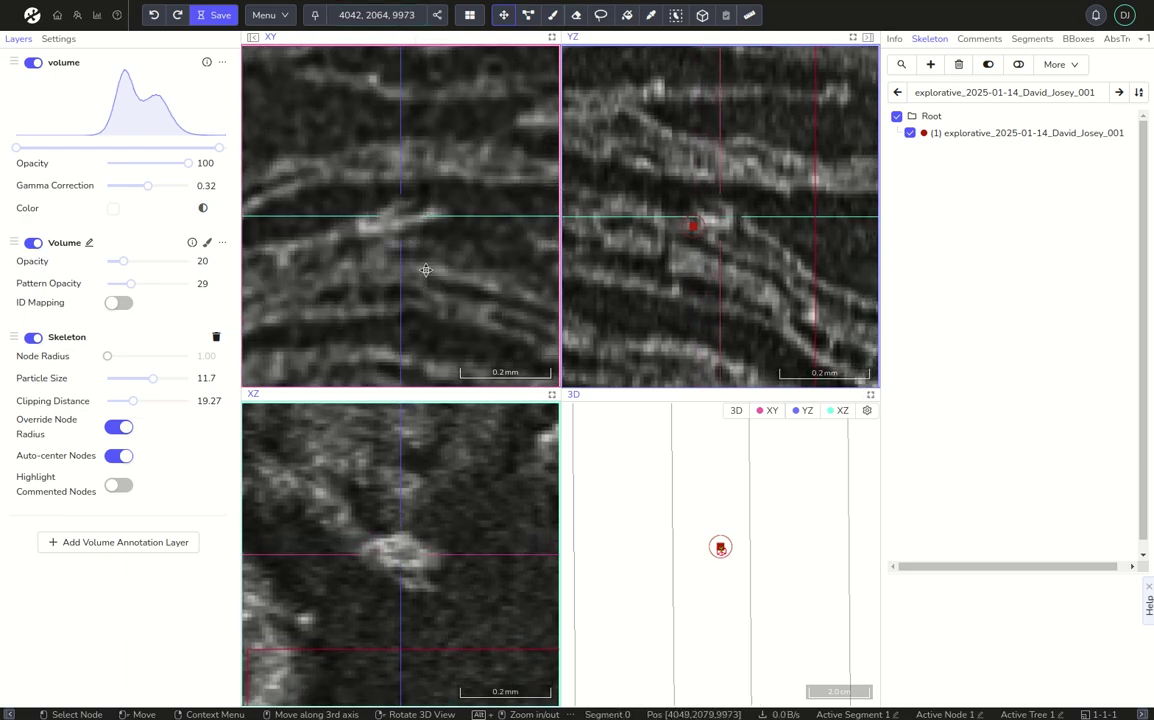
{"action": "scroll", "coordinate": [426, 259], "scroll_direction": "down", "scroll_amount": 2}
{"action": "left_click_drag", "start_coordinate": [426, 259], "coordinate": [421, 240]}
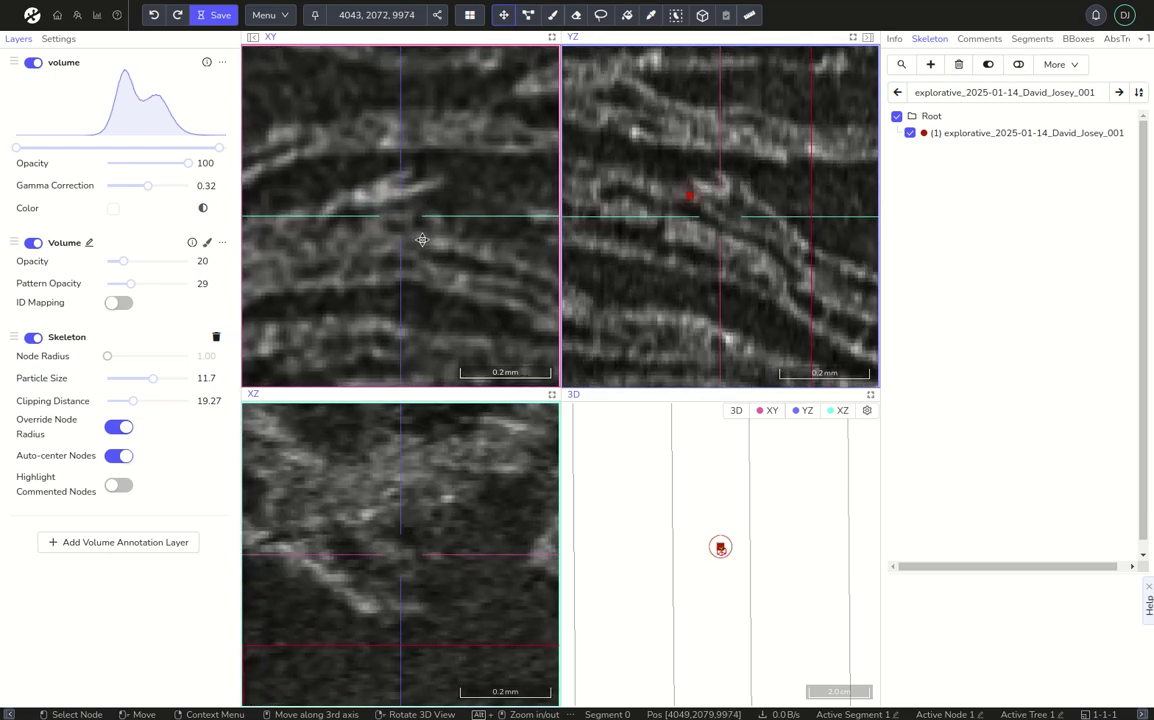
Place the second skeleton node at 4043, 2072, 9974 and switch the annotation to the Oblique view mode.
{"action": "right_click", "coordinate": [421, 240]}
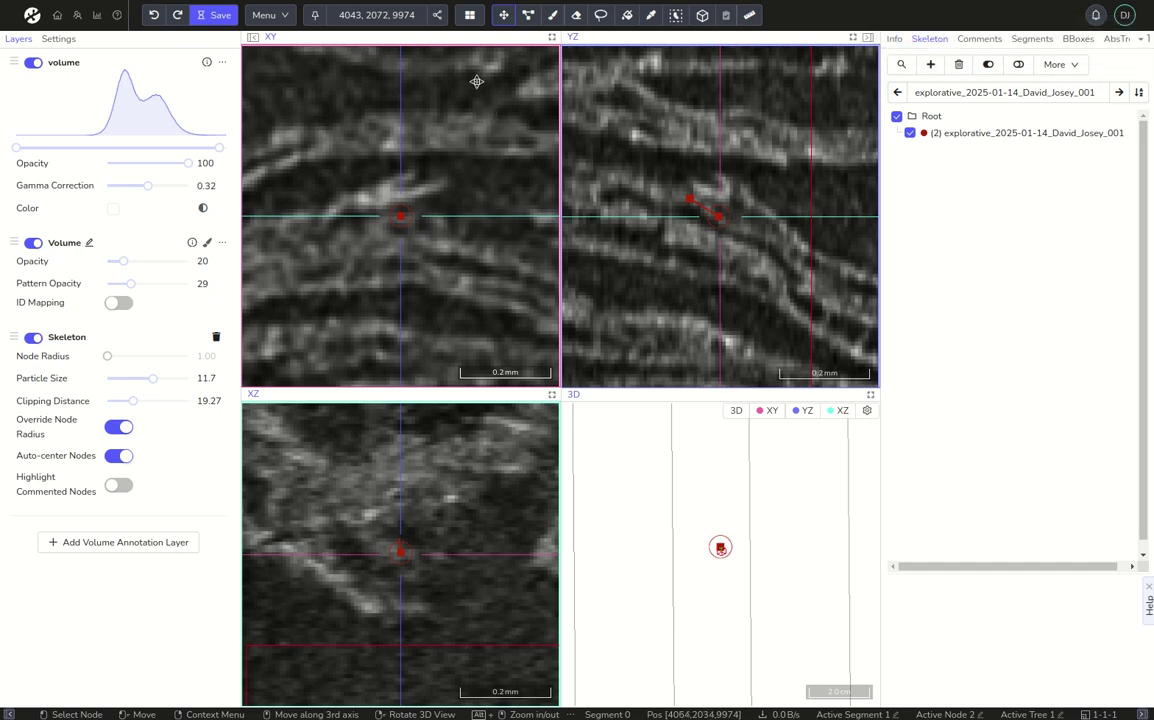
{"action": "left_click", "coordinate": [470, 16]}
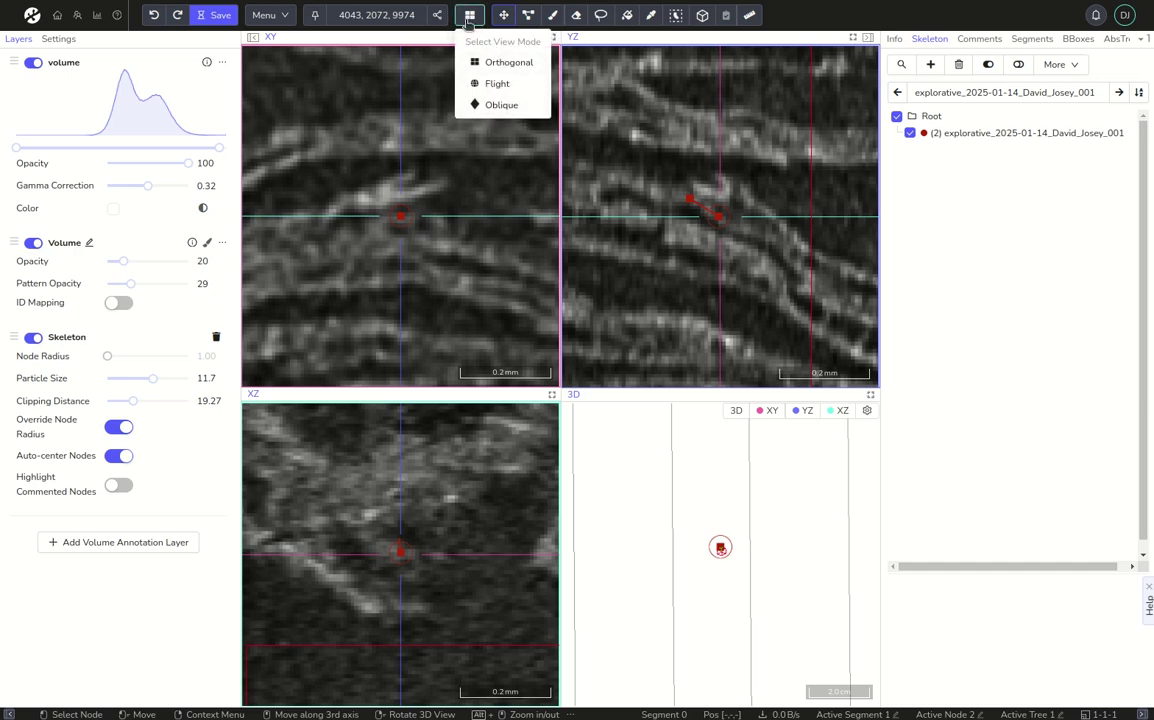
{"action": "mouse_move", "coordinate": [470, 16]}
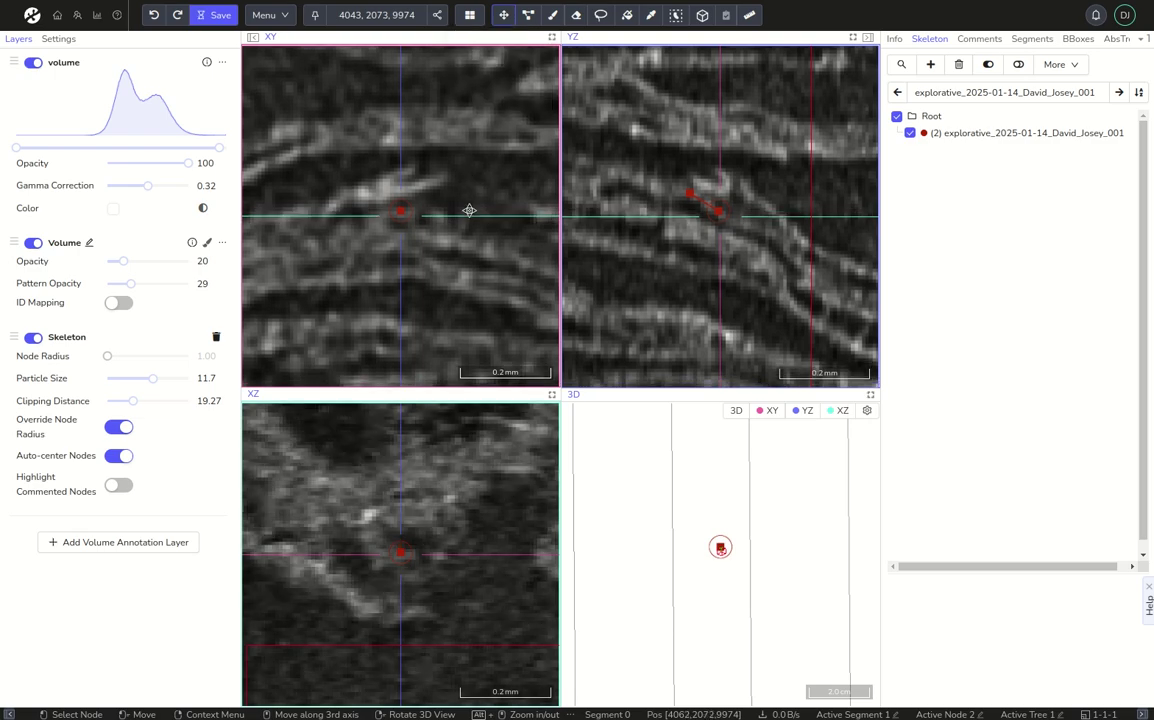
{"action": "key", "text": "m"}
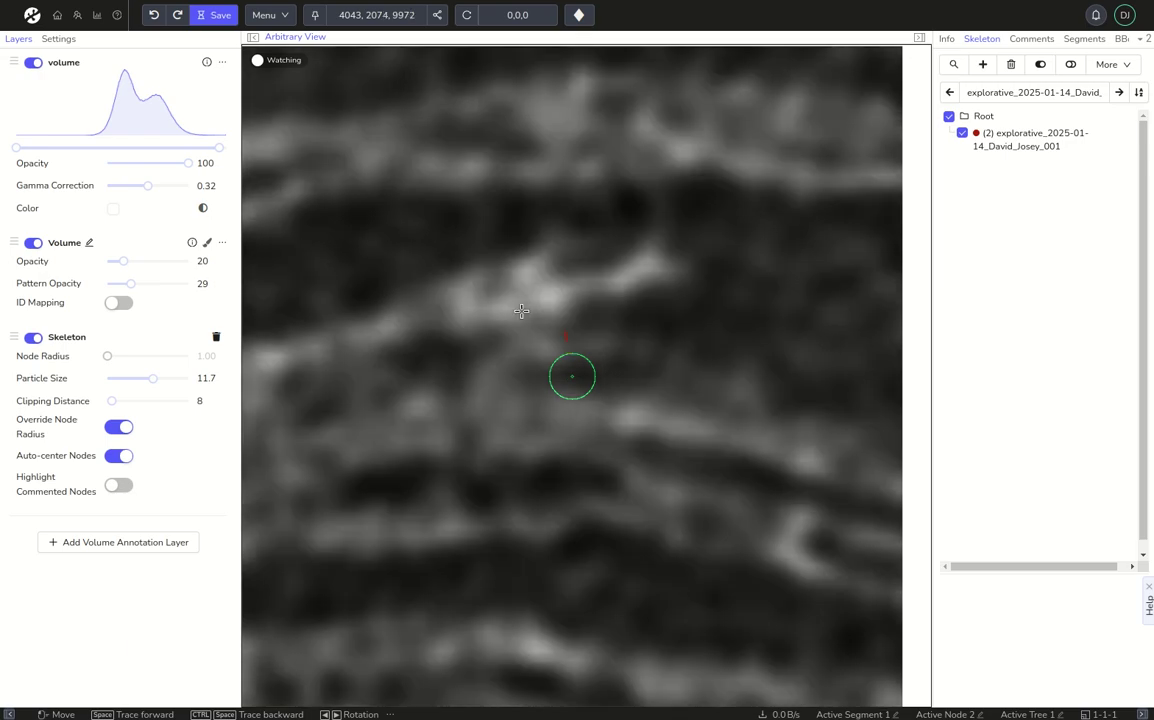
Follow the fiber through the oblique slices and place a third node shortly before the bounding box begins.
{"action": "key", "text": "space"}
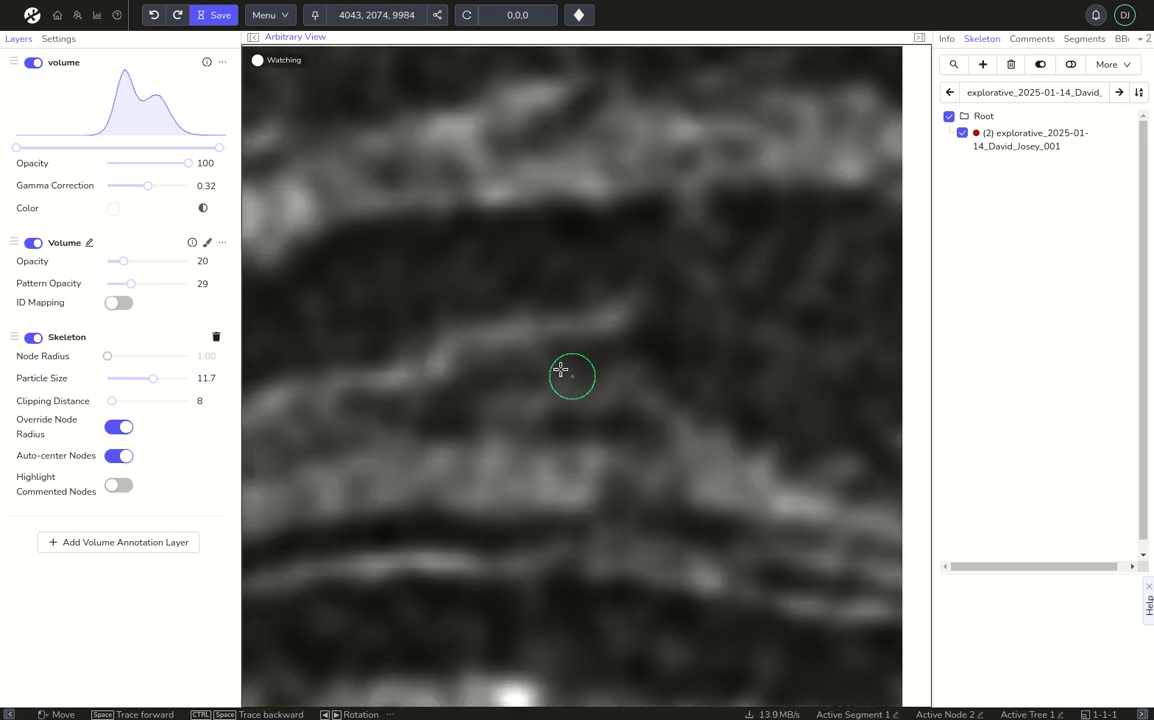
{"action": "key", "text": "ctrl+space"}
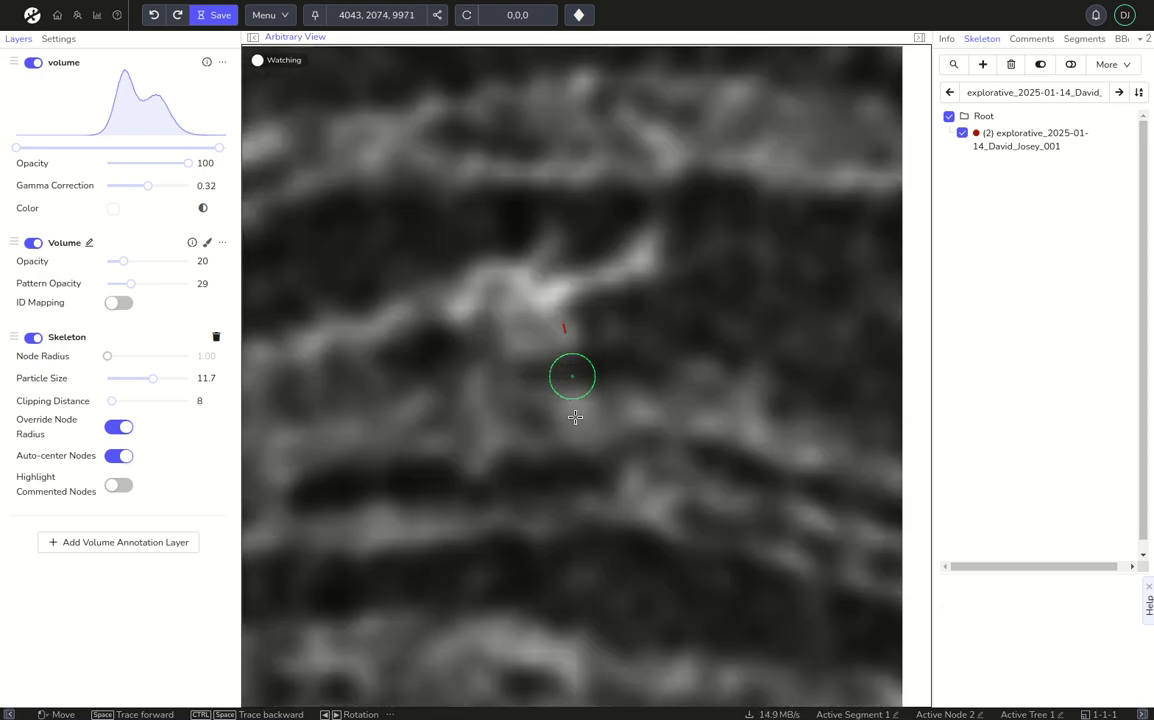
{"action": "left_click_drag", "start_coordinate": [575, 417], "coordinate": [554, 312]}
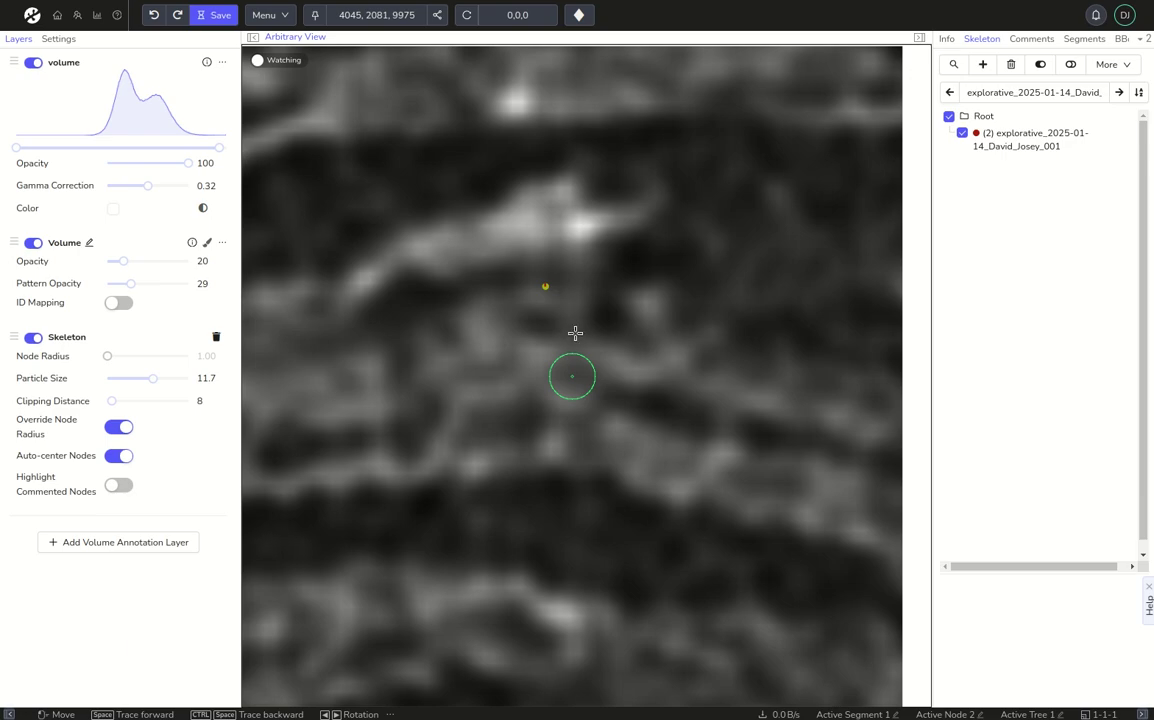
{"action": "key", "text": "space"}
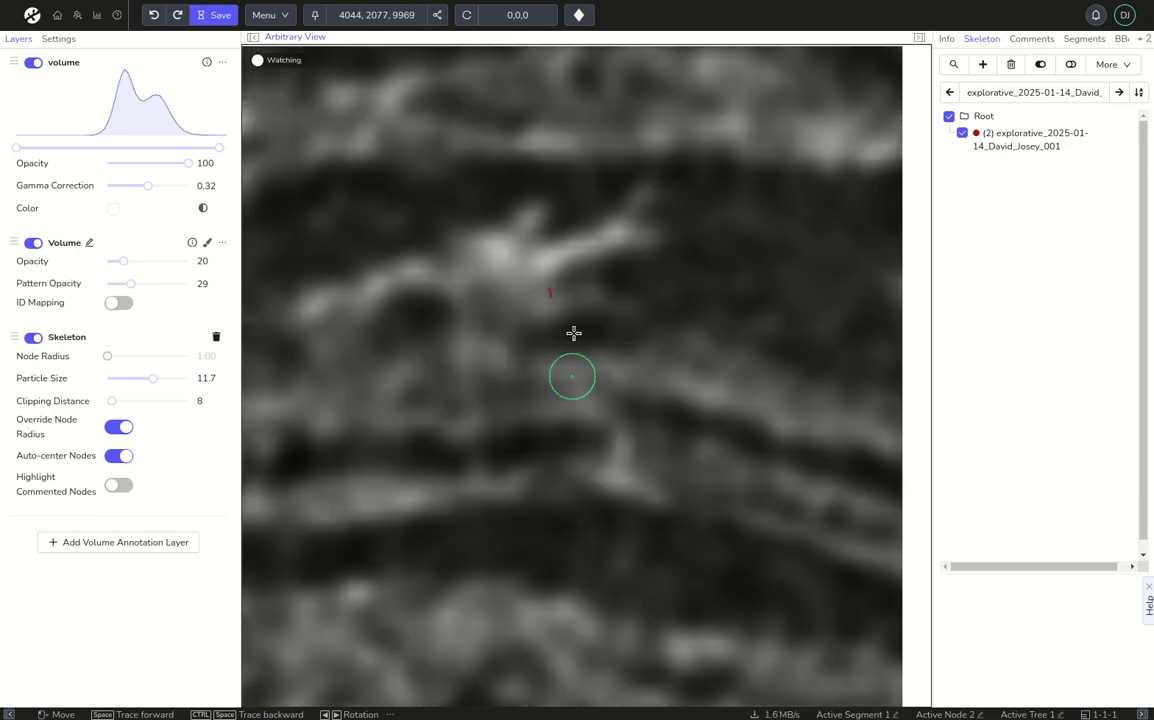
{"action": "key", "text": "space"}
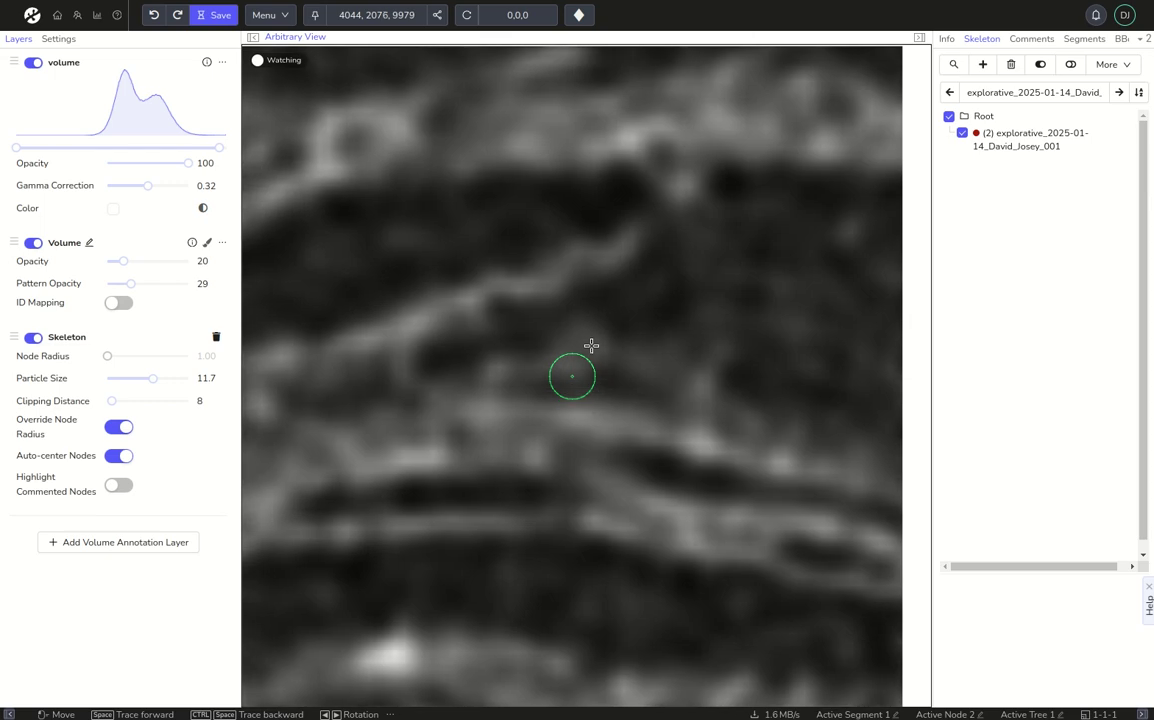
{"action": "key", "text": "space"}
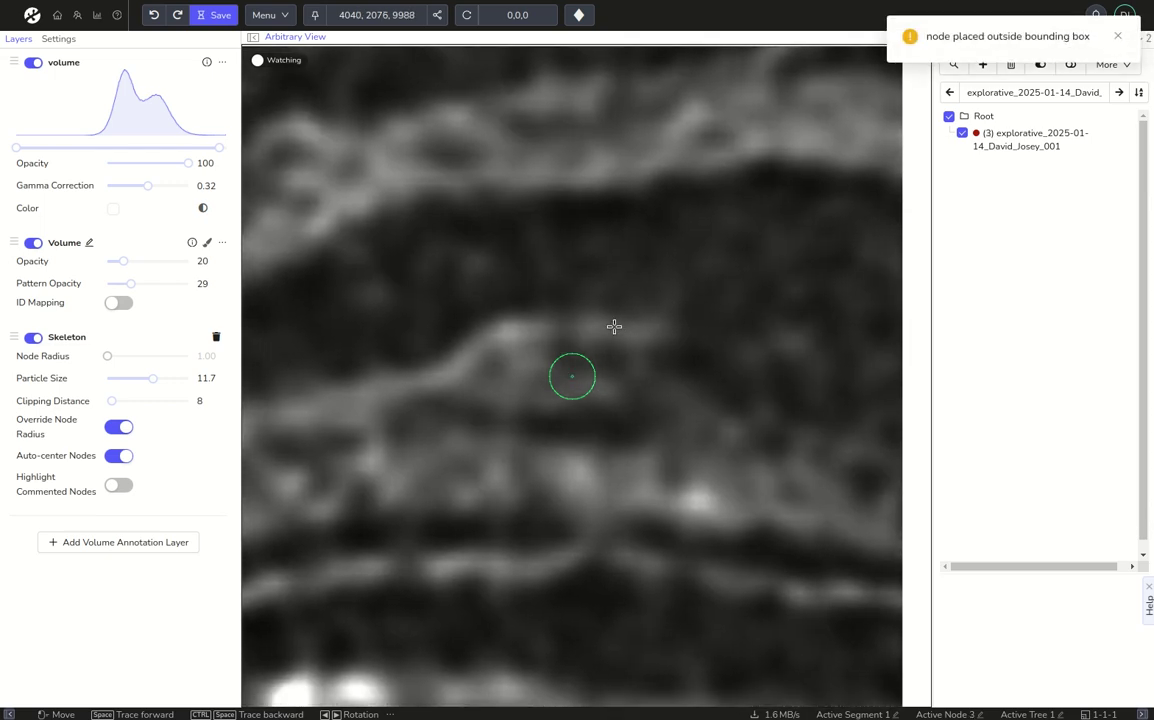
Examine the oblique slices between about z 9977 and 9997 to judge how the fiber continues past the third node.
{"action": "mouse_move", "coordinate": [614, 326]}
{"action": "left_mouse_down"}
{"action": "mouse_move", "coordinate": [608, 316]}
{"action": "mouse_move", "coordinate": [609, 350]}
{"action": "left_mouse_up"}
{"action": "key", "text": "ctrl+space"}
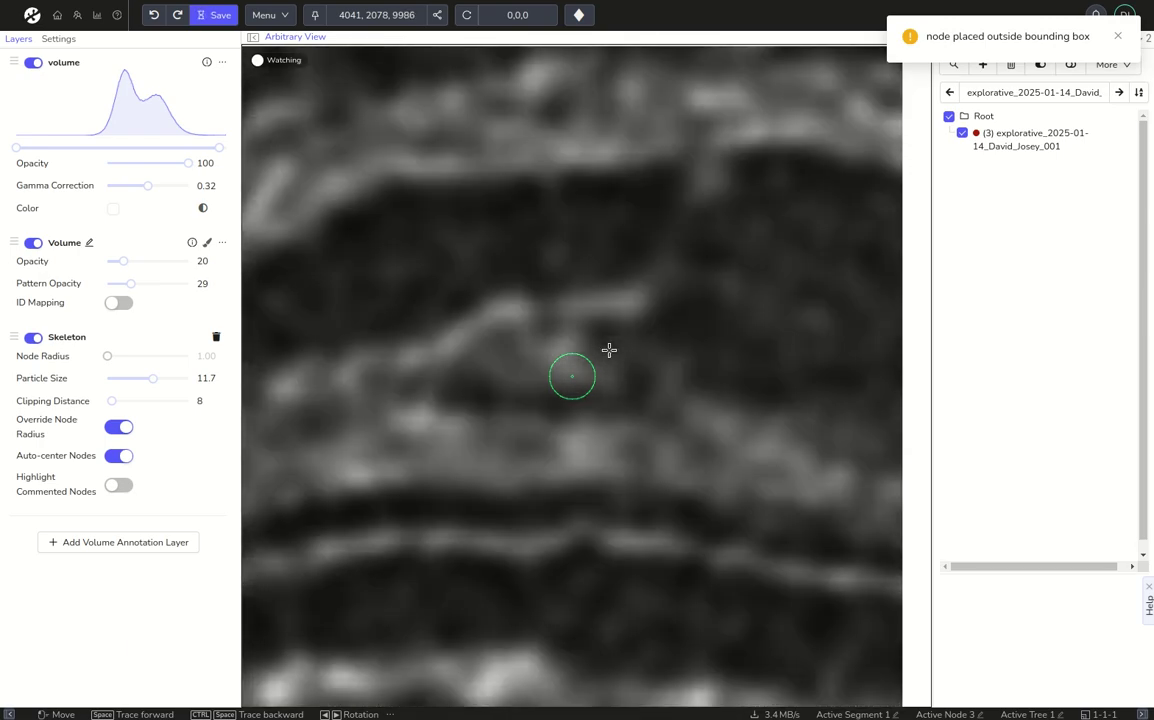
{"action": "key", "text": "space"}
{"action": "left_click_drag", "start_coordinate": [601, 406], "coordinate": [613, 418]}
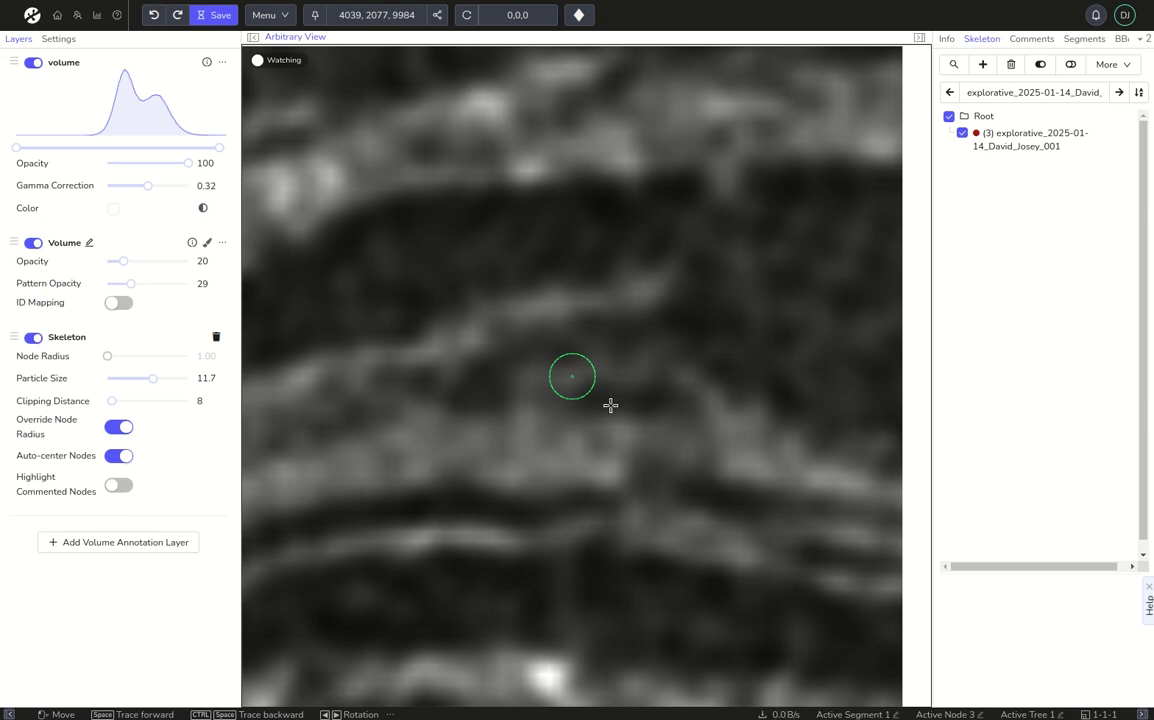
{"action": "left_click_drag", "start_coordinate": [610, 405], "coordinate": [602, 400]}
{"action": "key", "text": "space"}
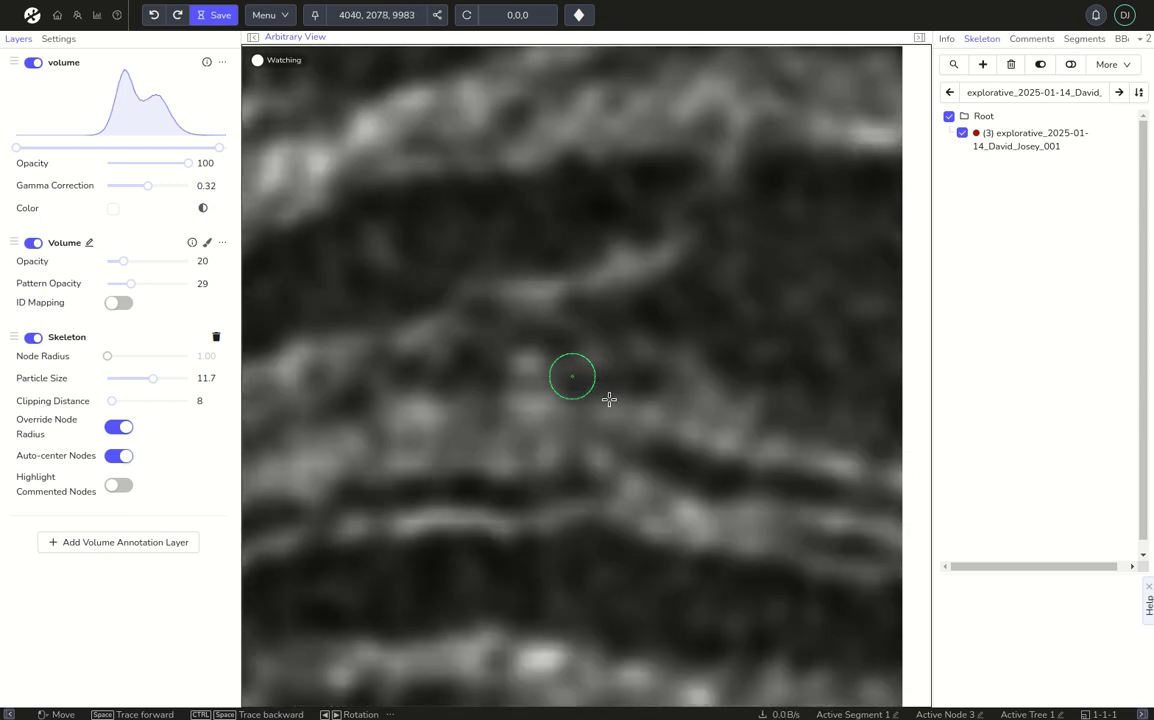
{"action": "key", "text": "ctrl+space"}
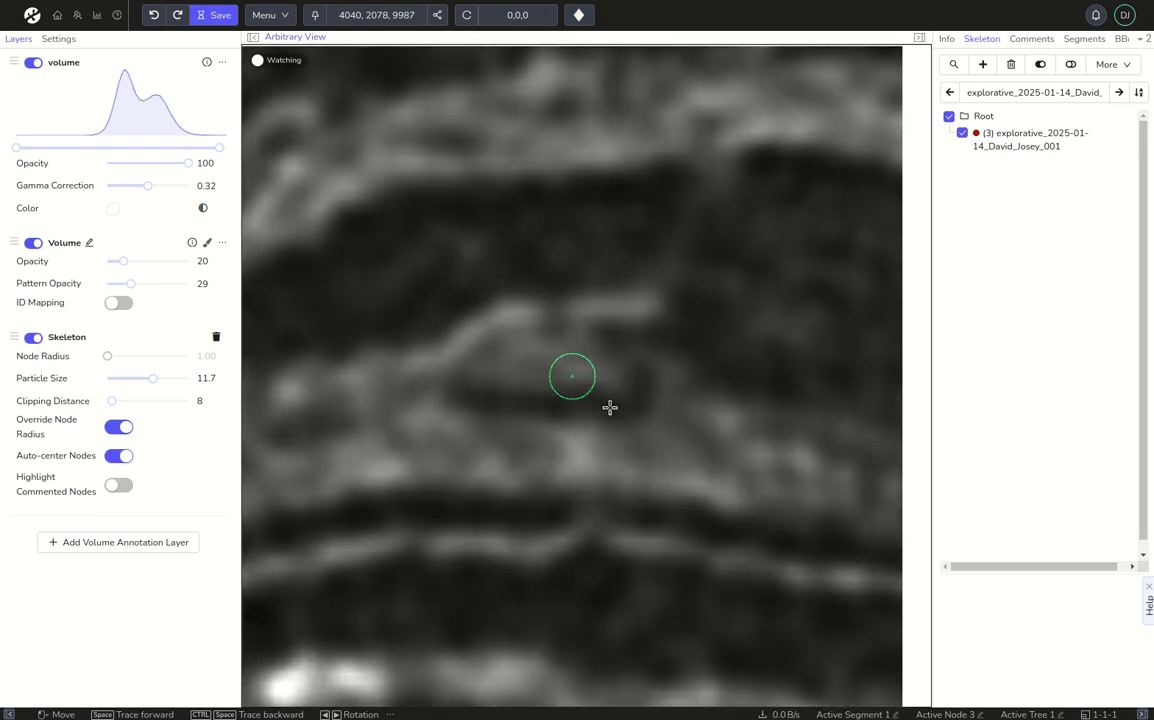
{"action": "key", "text": "space"}
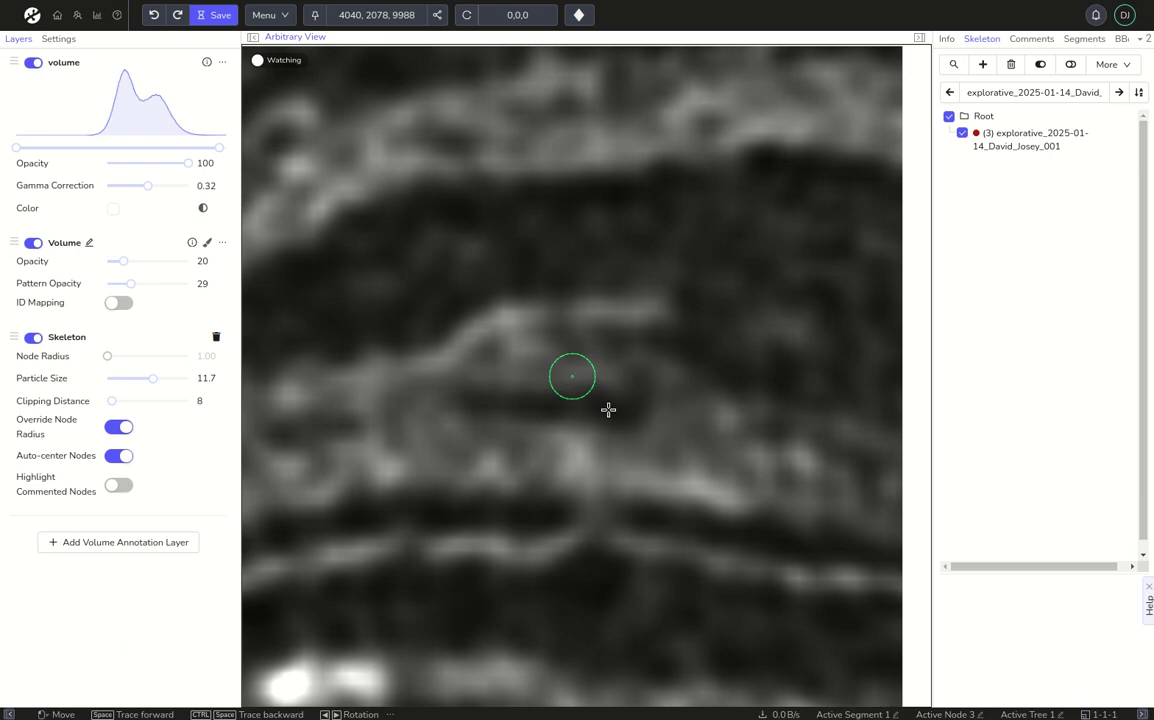
{"action": "key", "text": "ctrl+space"}
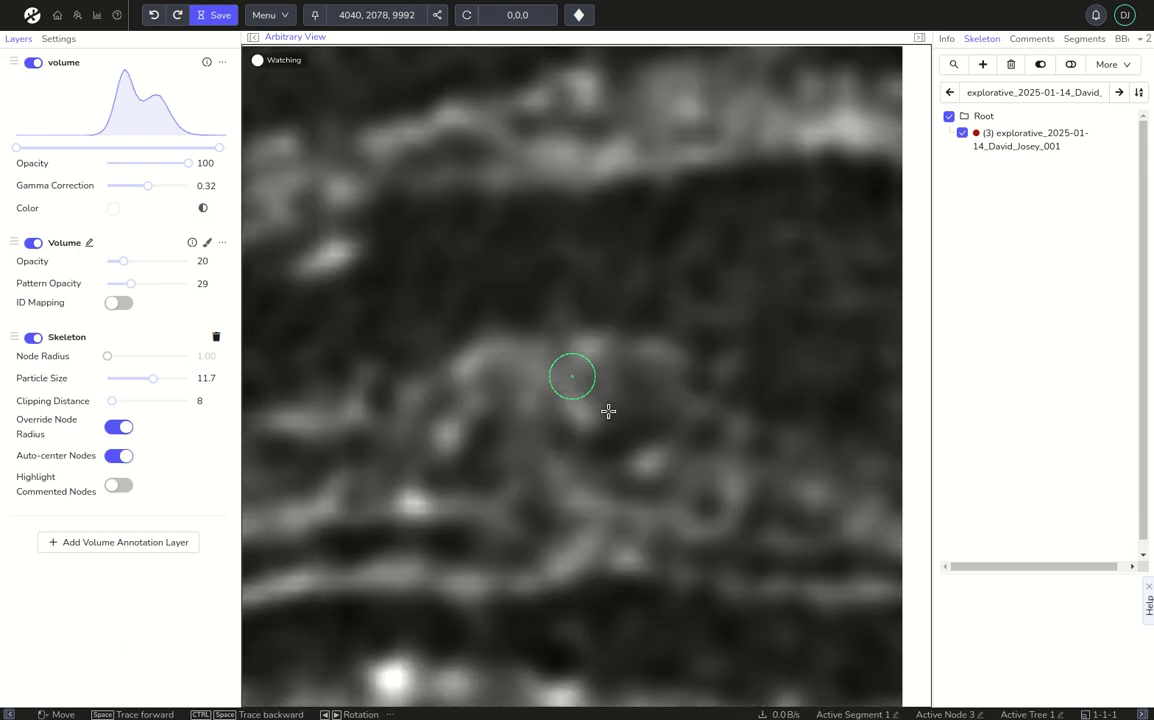
{"action": "key", "text": "space"}
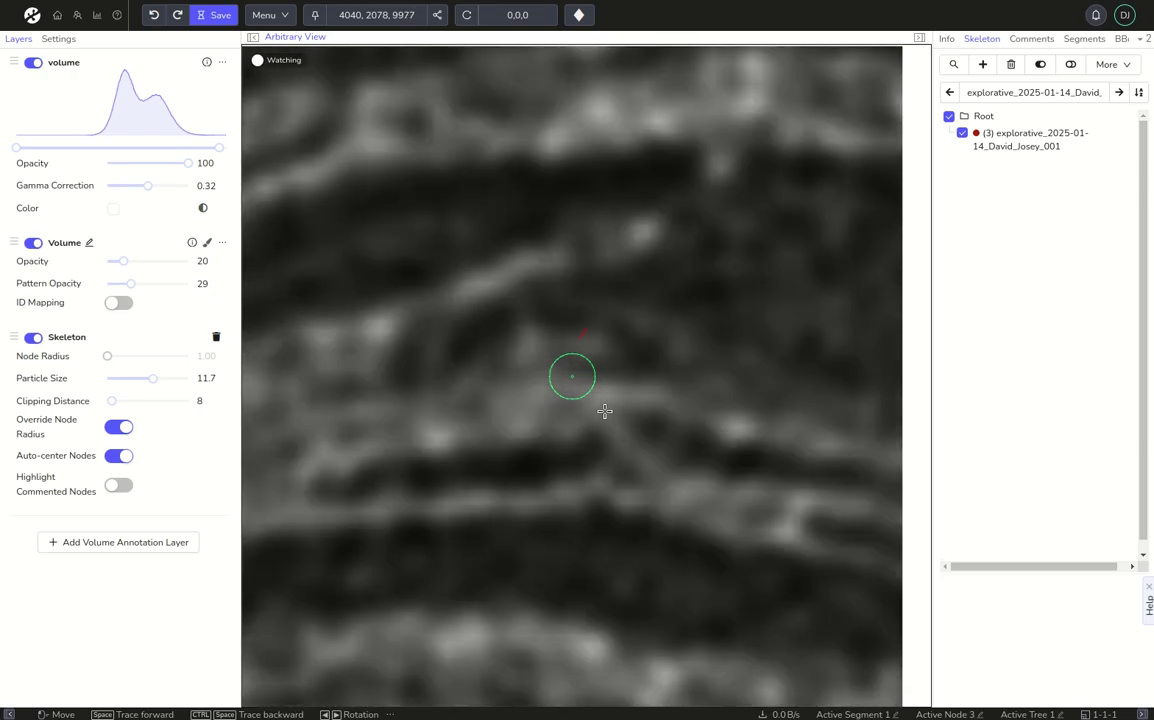
{"action": "key", "text": "space"}
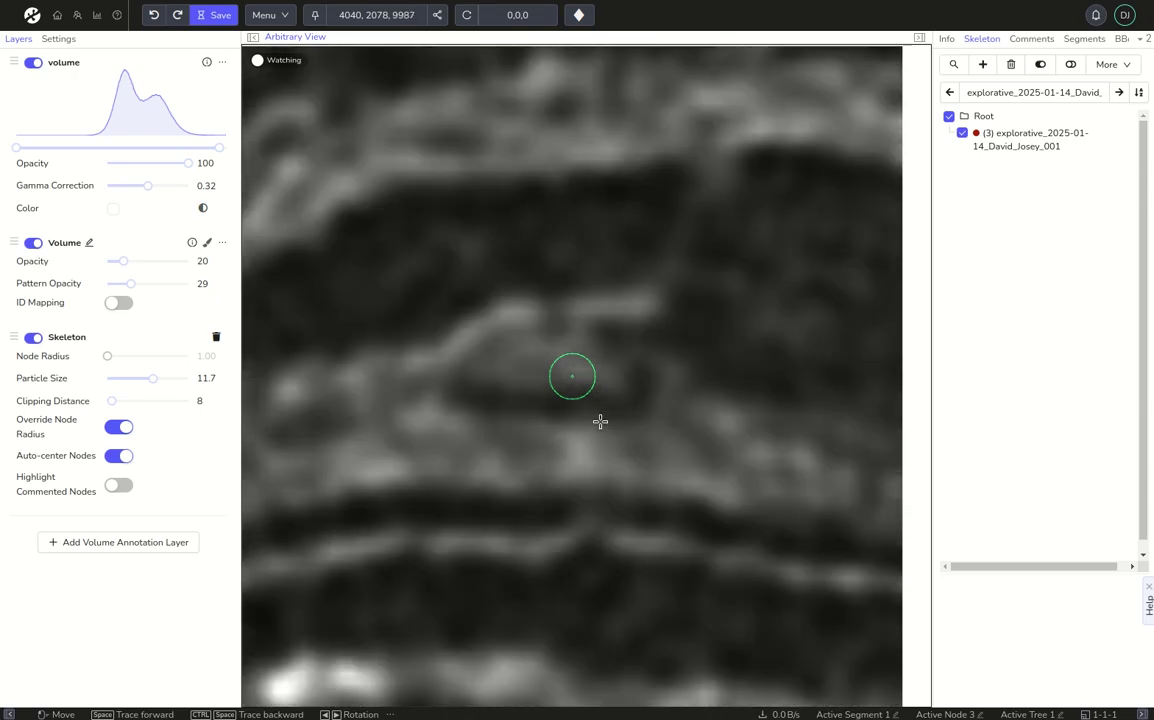
{"action": "key", "text": "ctrl+space"}
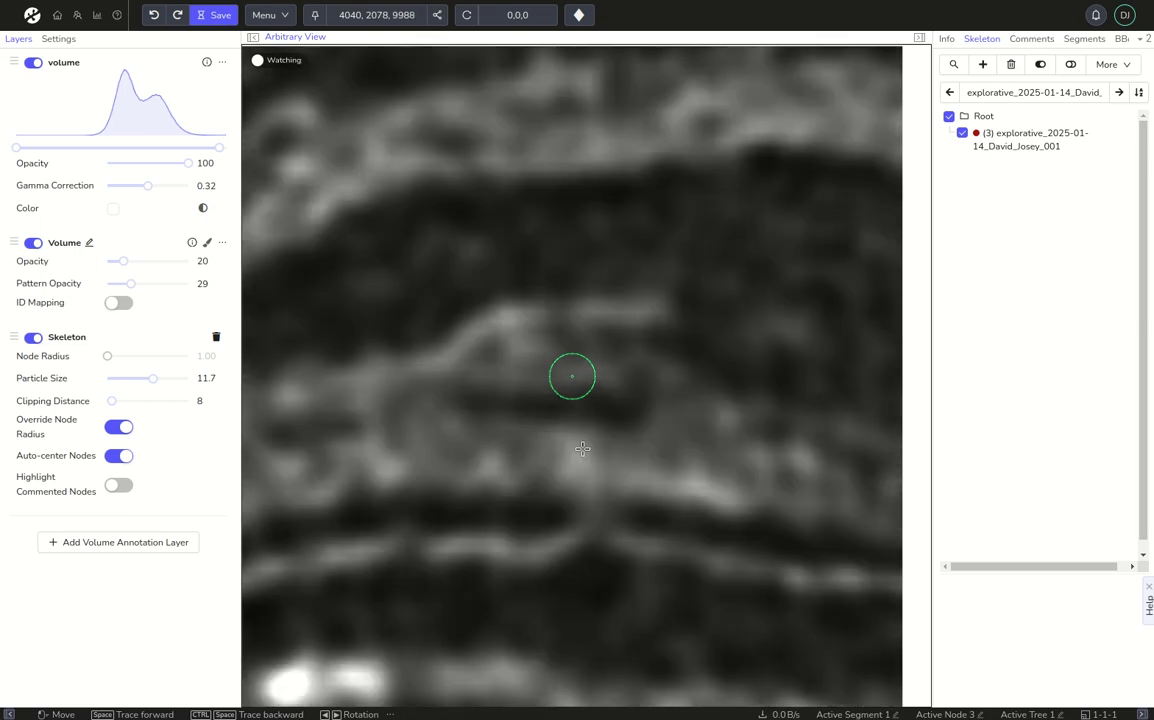
{"action": "key", "text": "space"}
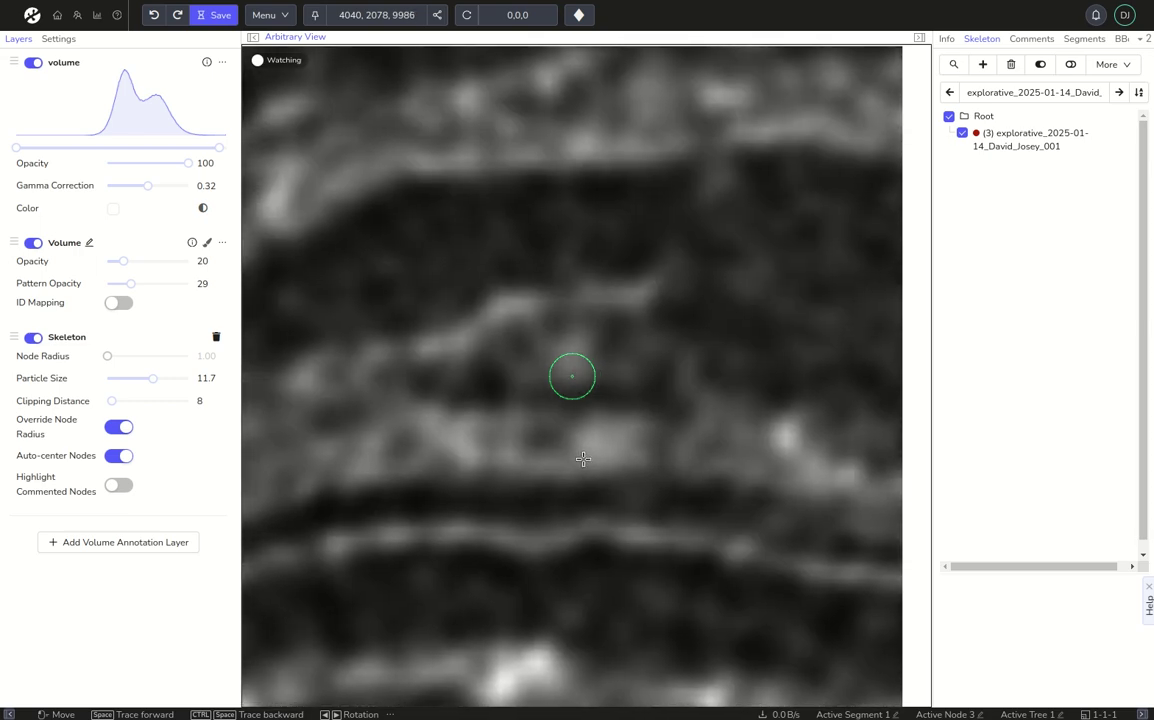
Place the fourth node near 4039, 2085, 9995 and check the bounding box bounds in wk_script_20241226.txt.
{"action": "key", "text": "space"}
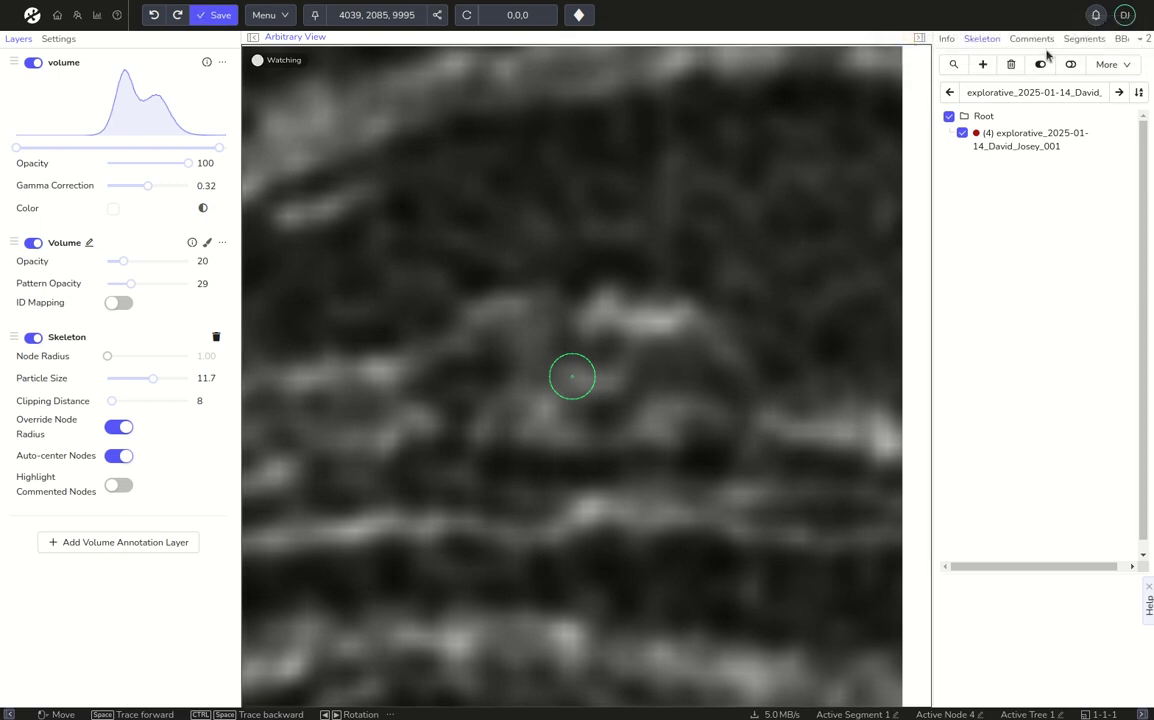
{"action": "left_click_drag", "start_coordinate": [685, 445], "coordinate": [670, 418]}
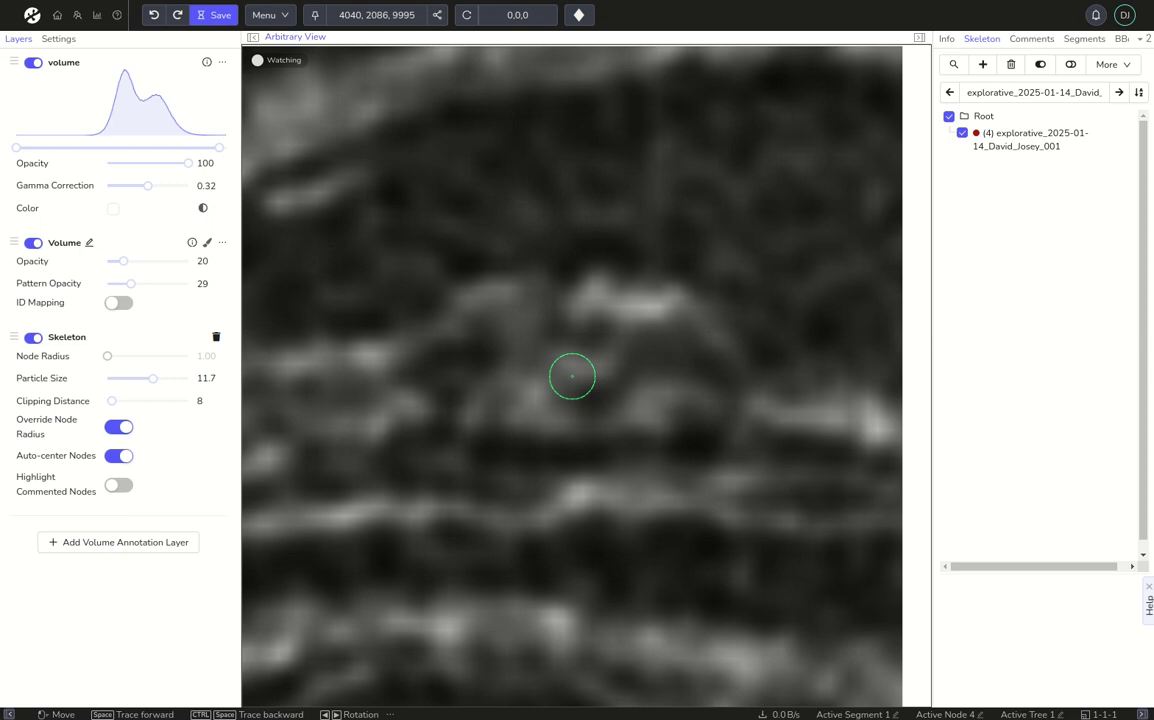
{"action": "key", "text": "alt+Tab"}
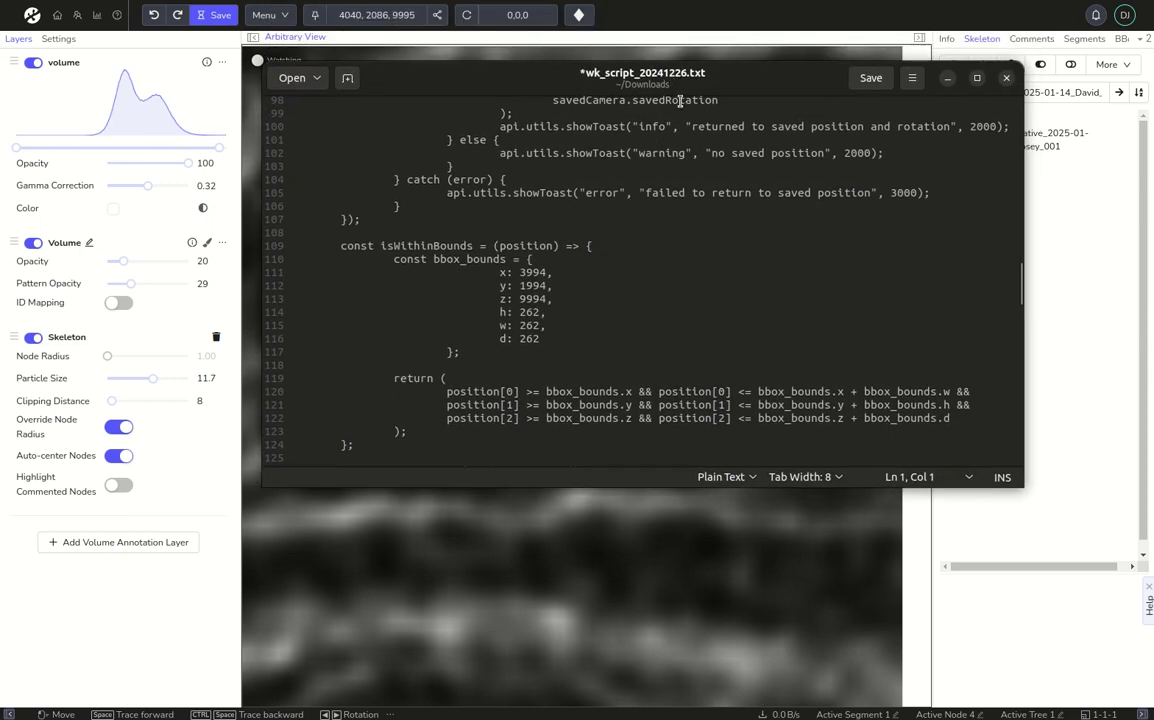
{"action": "key", "text": "alt+Tab"}
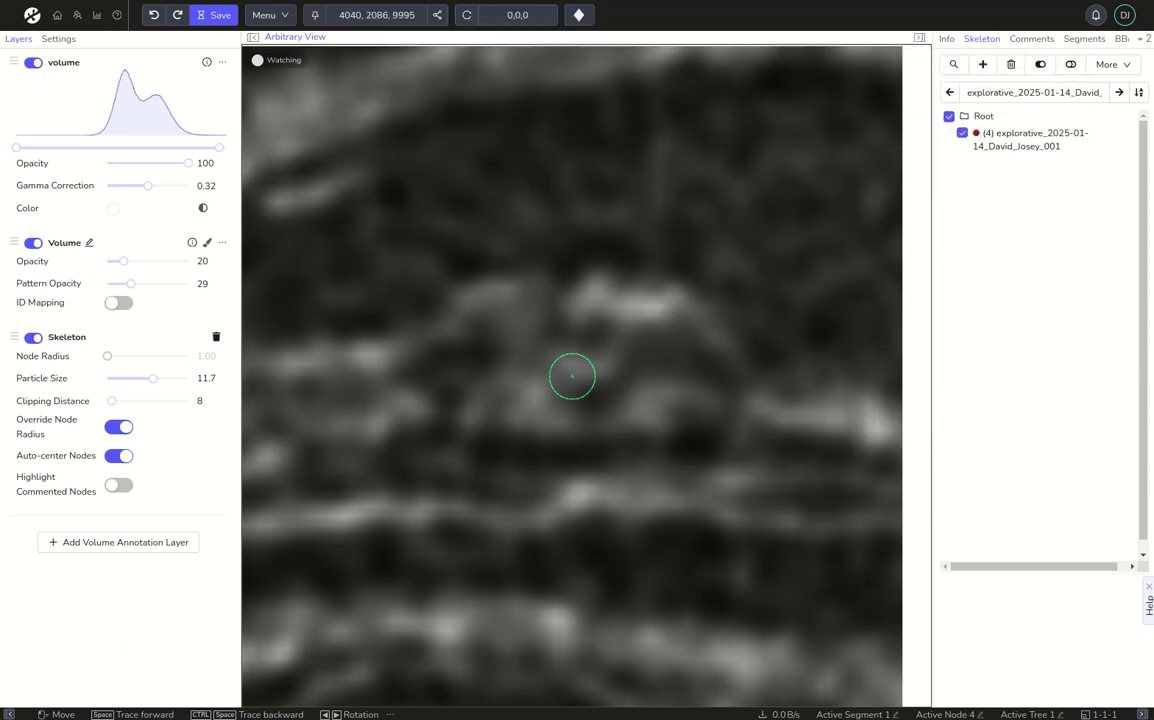
Add three more nodes along the fiber up to about z 9999, and delete the last two of them.
{"action": "scroll", "coordinate": [628, 332], "scroll_direction": "up", "scroll_amount": 6}
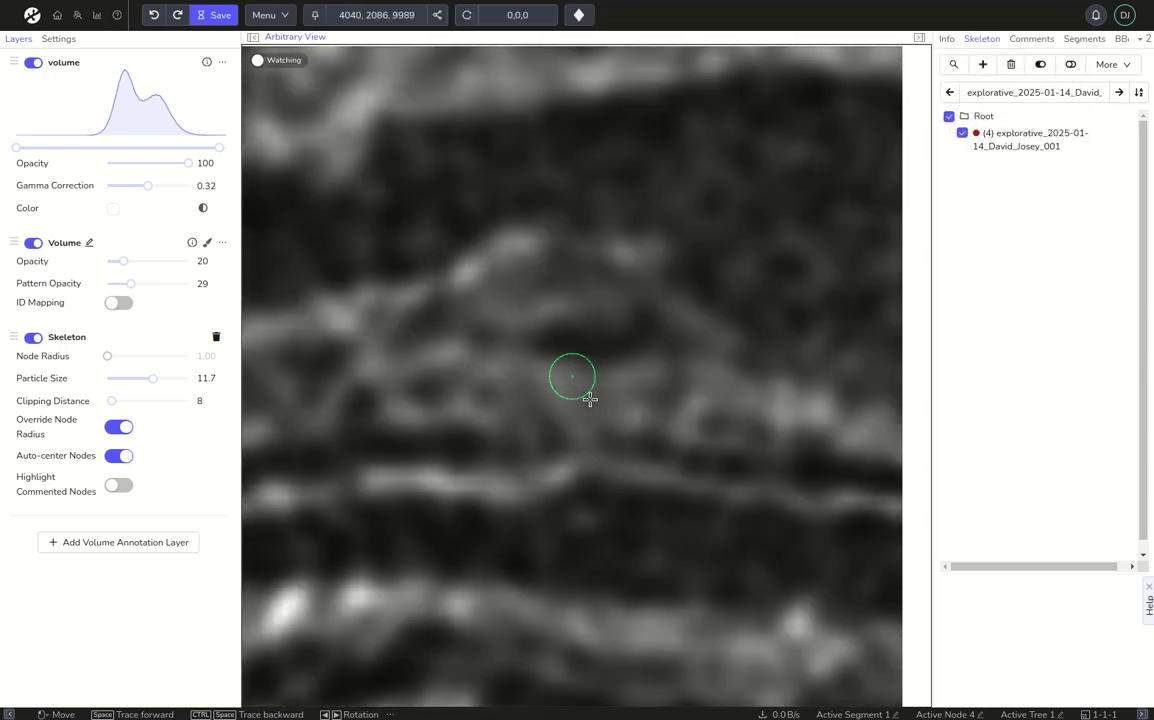
{"action": "left_click_drag", "start_coordinate": [590, 399], "coordinate": [612, 463]}
{"action": "left_click_drag", "start_coordinate": [613, 415], "coordinate": [605, 357]}
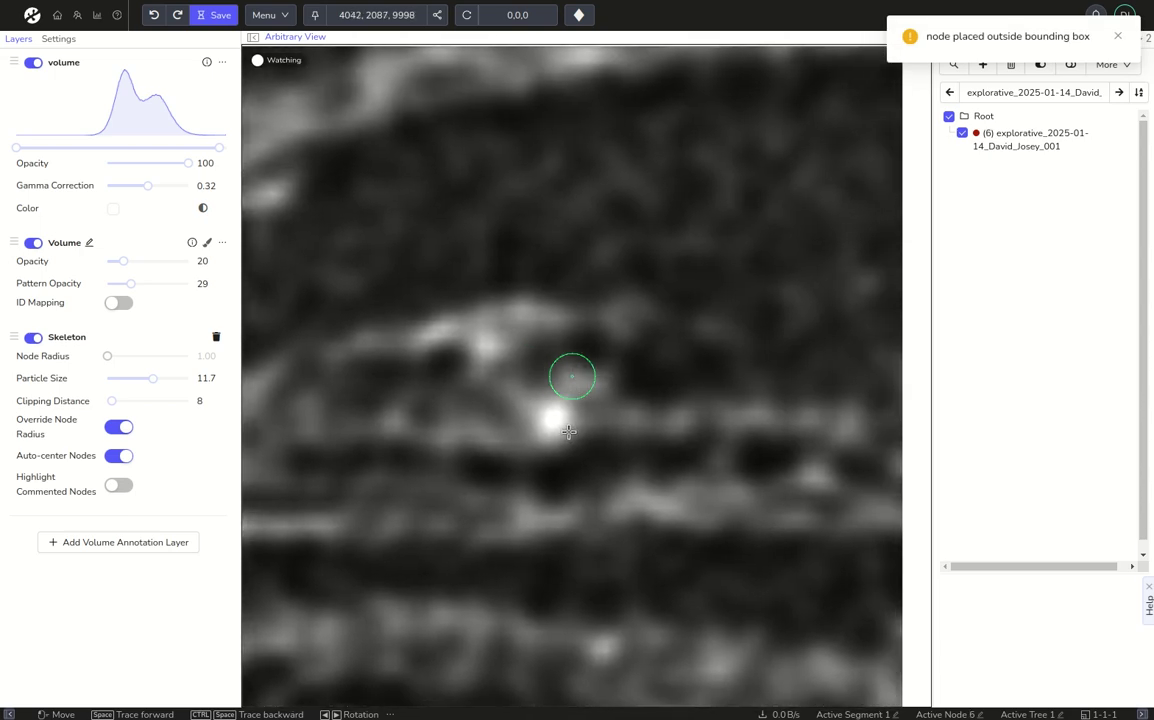
{"action": "key", "text": "space"}
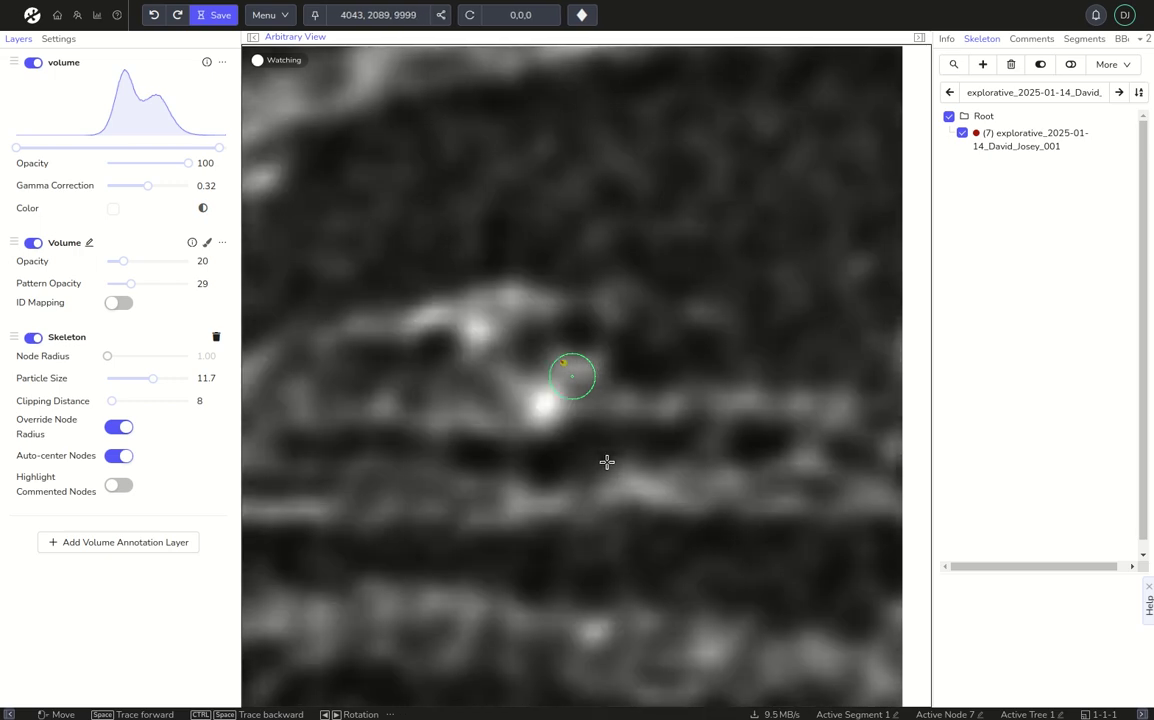
{"action": "key", "text": "Delete"}
{"action": "key", "text": "Delete"}
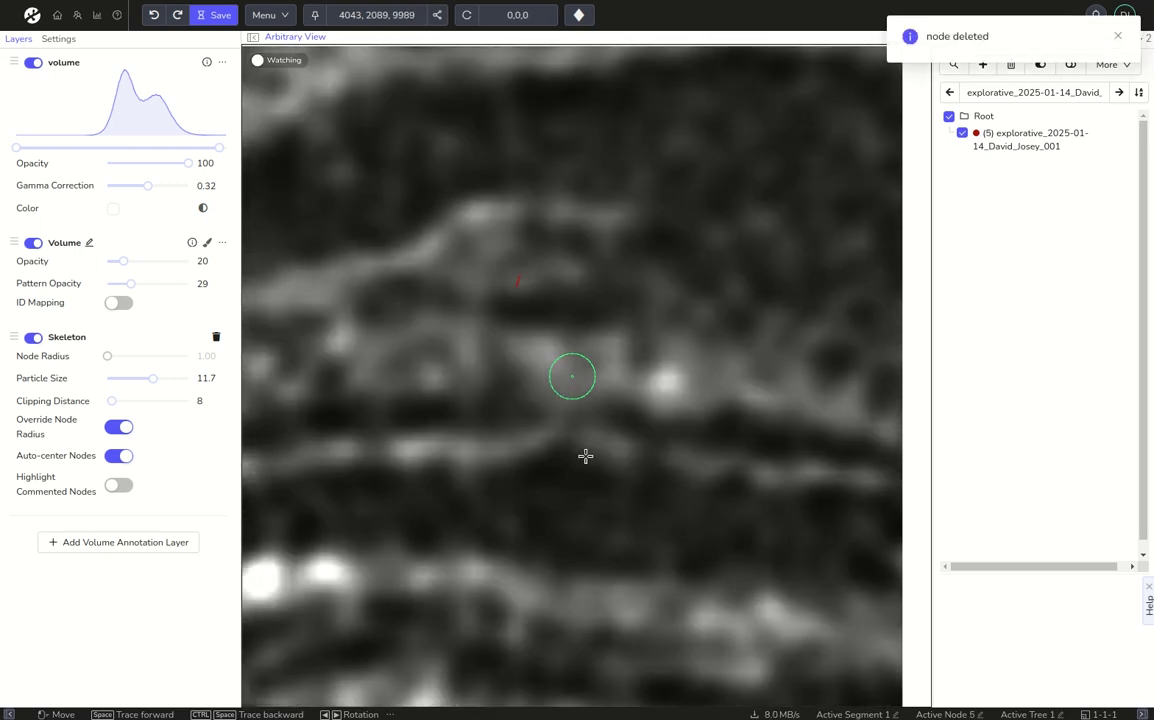
Trace the fiber forward into the bounding box with nodes 6 to 16, reaching about 4030, 2101, 10056.
{"action": "key", "text": "space"}
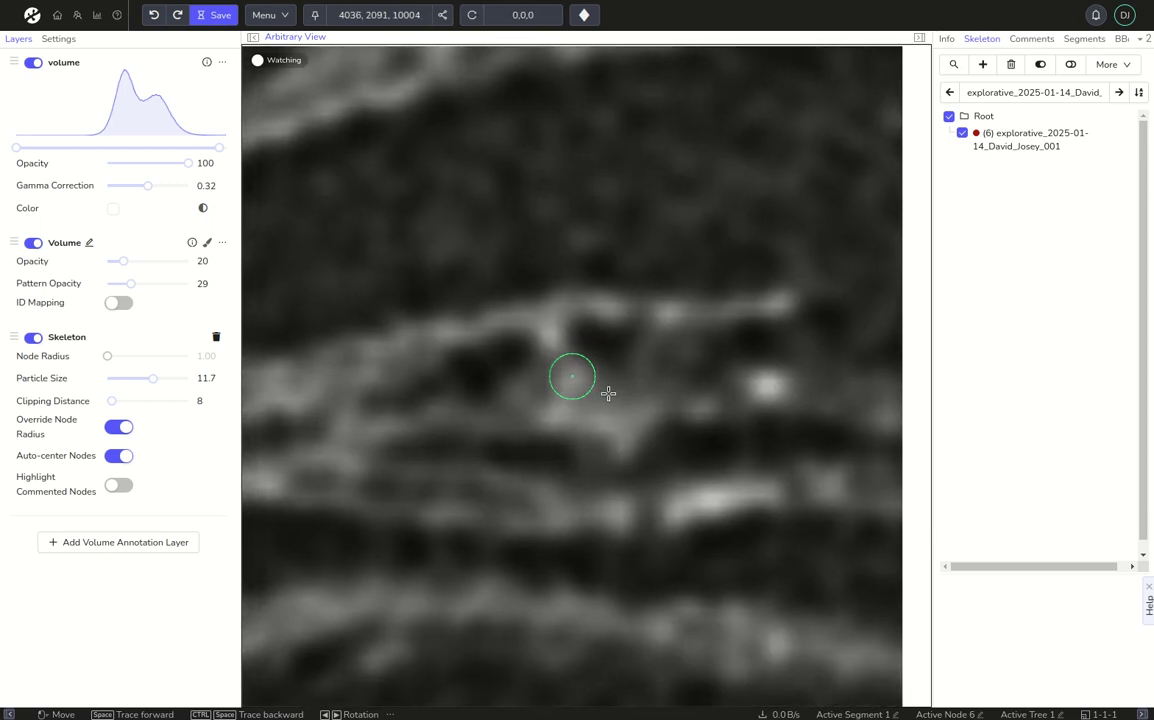
{"action": "key", "text": "space"}
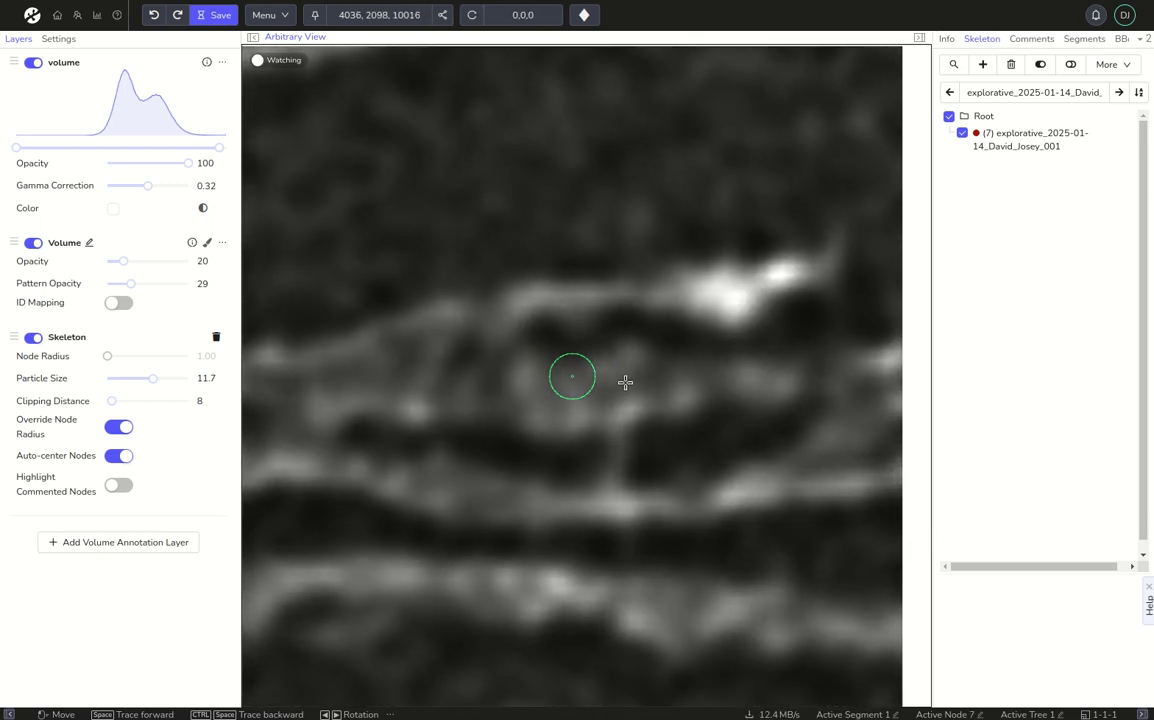
{"action": "key", "text": "space"}
{"action": "key", "text": "space"}
{"action": "key", "text": "space"}
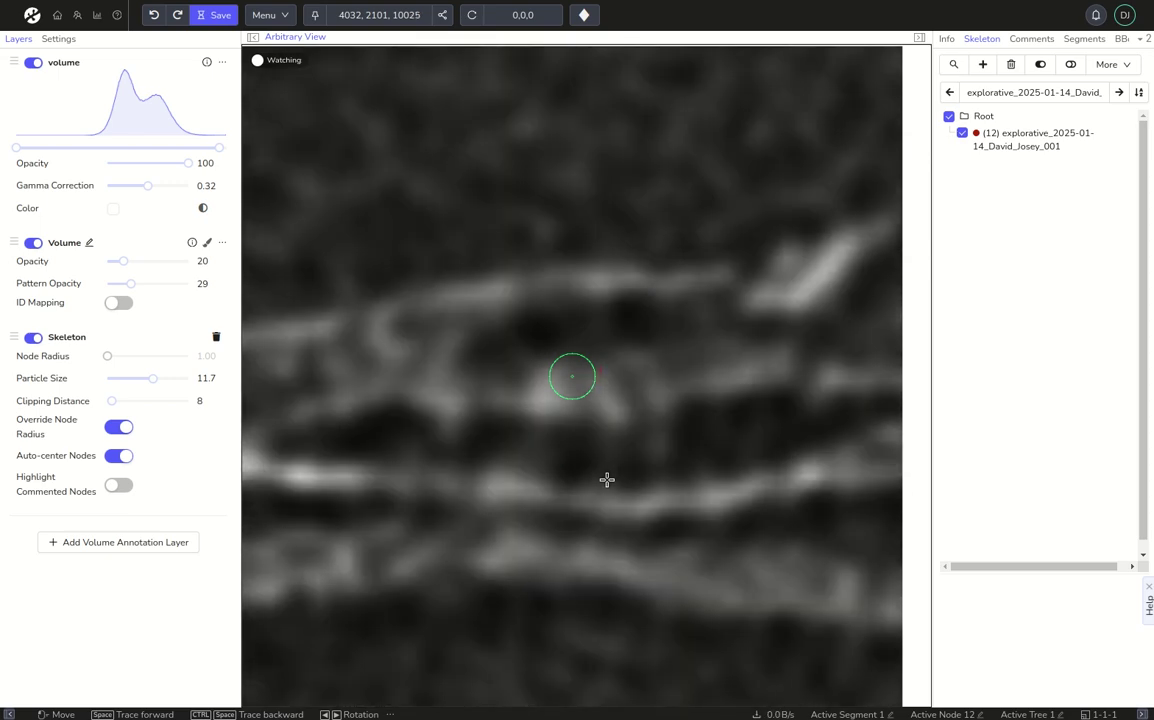
{"action": "key", "text": "space"}
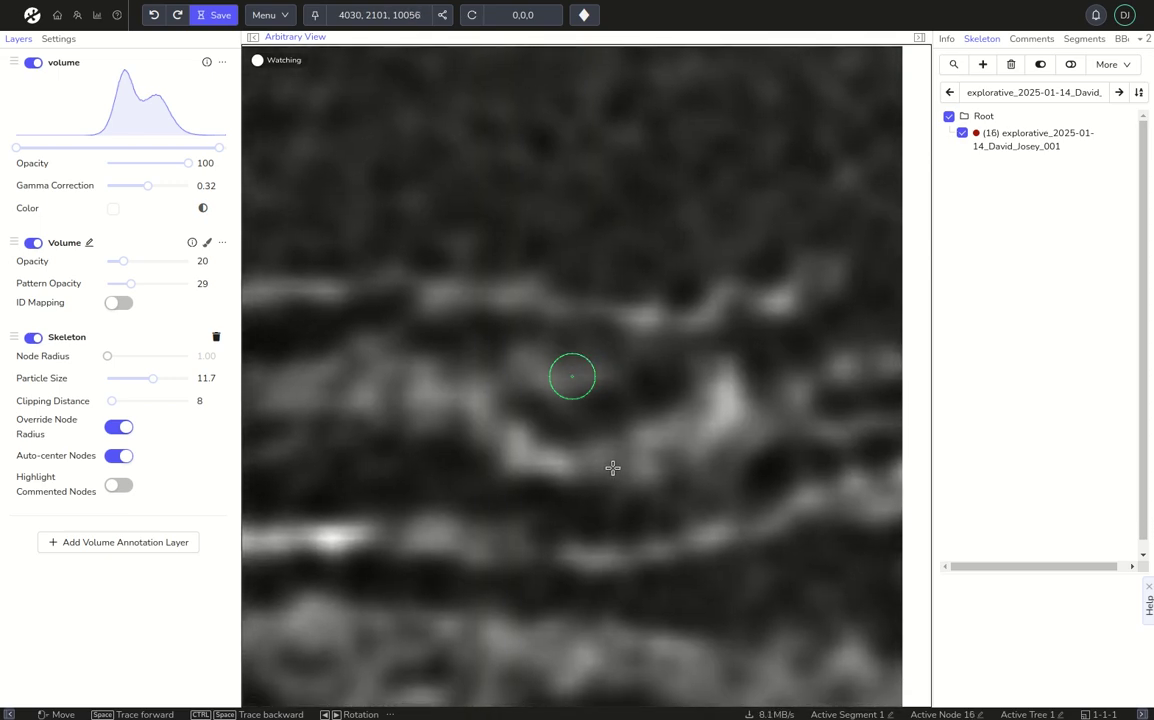
Continue tracing the fiber forward from node 17 to node 43, reaching about 4020, 2097, 10173.
{"action": "key", "text": "space"}
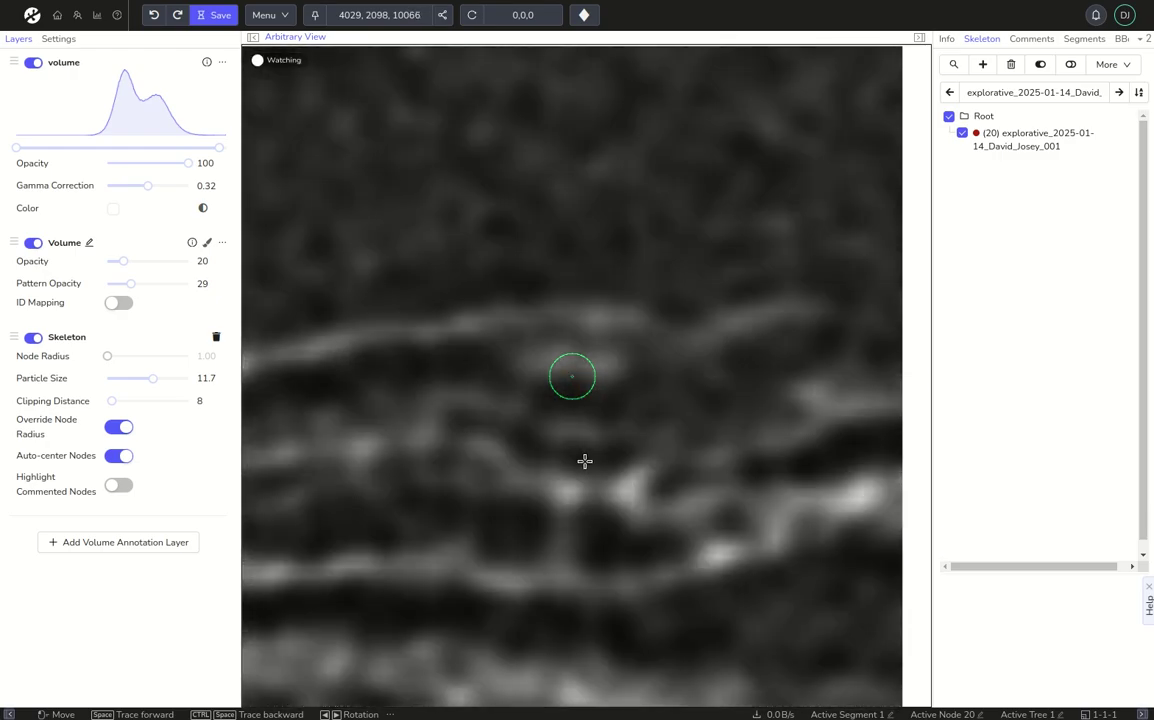
{"action": "key", "text": "space"}
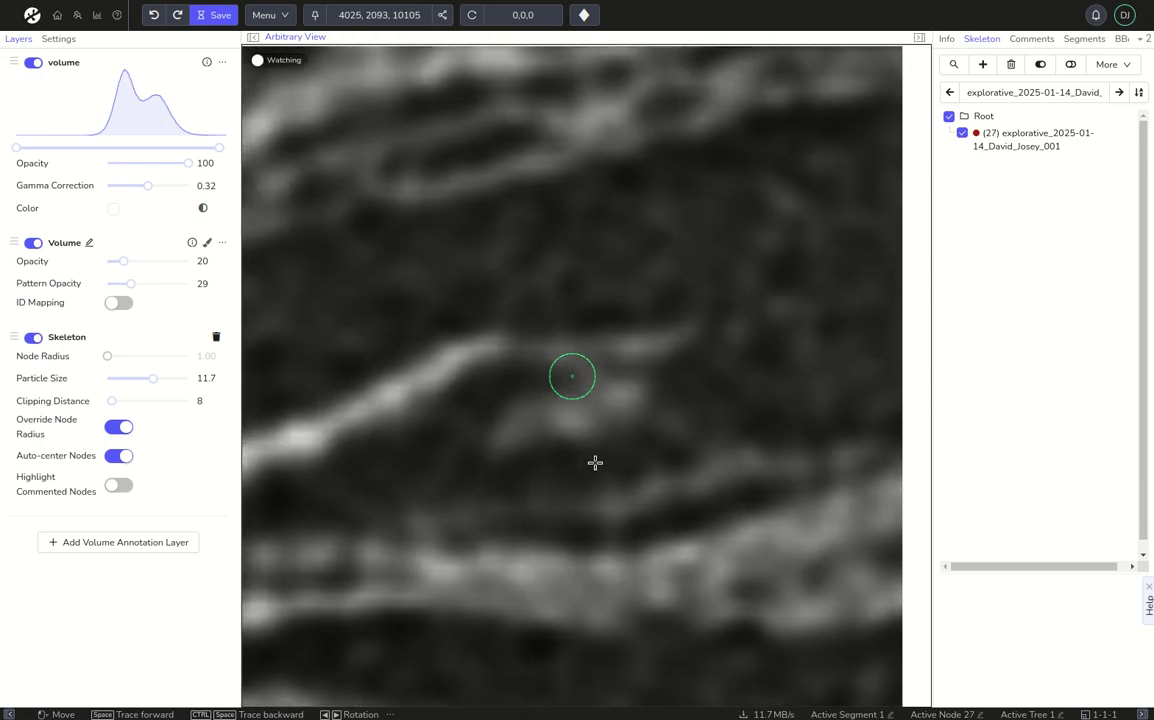
{"action": "key", "text": "space"}
{"action": "key", "text": "space"}
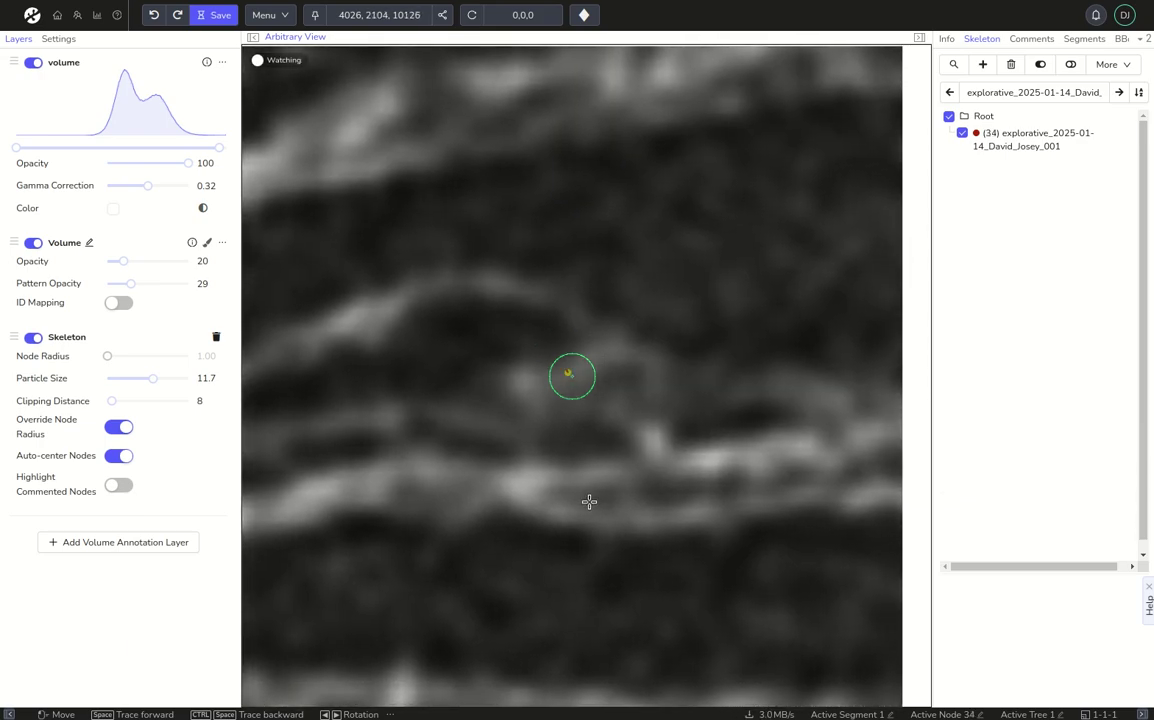
{"action": "key", "text": "space"}
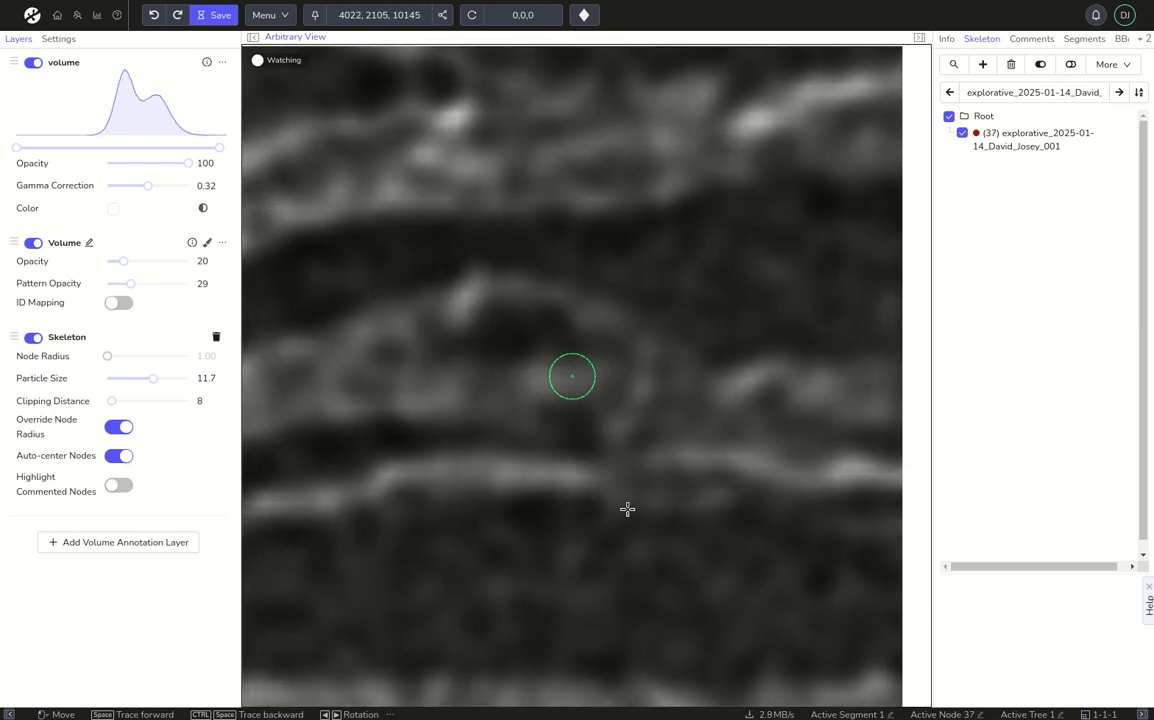
{"action": "key", "text": "space"}
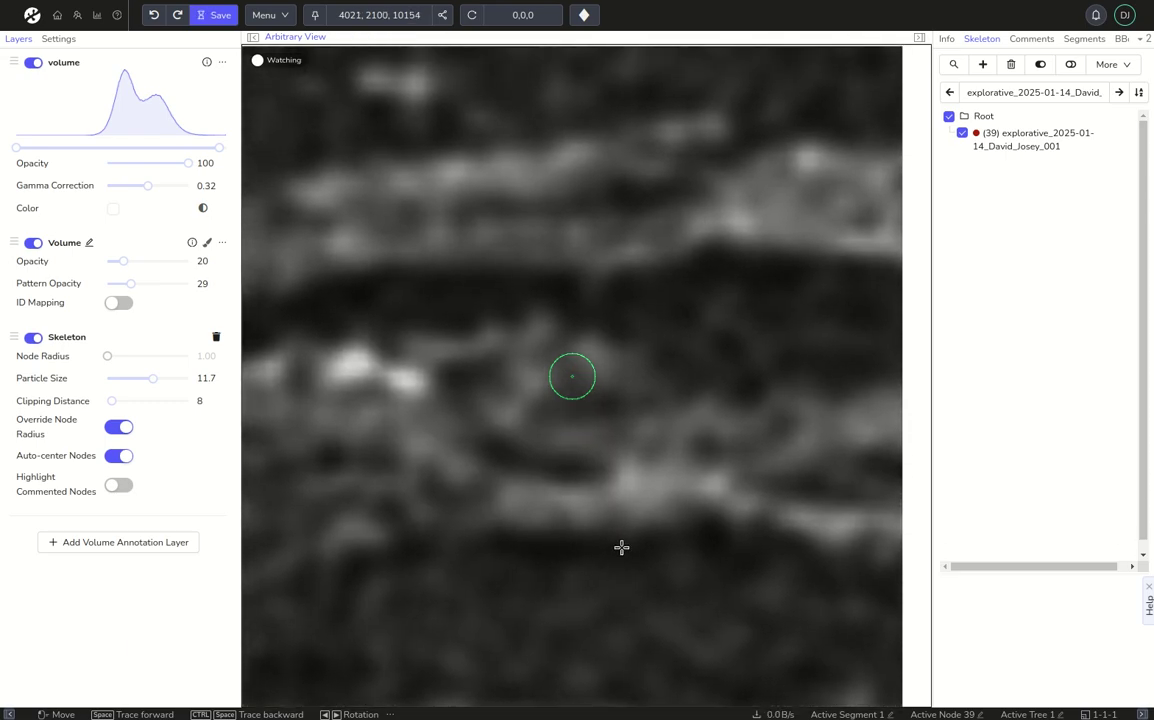
{"action": "key", "text": "space"}
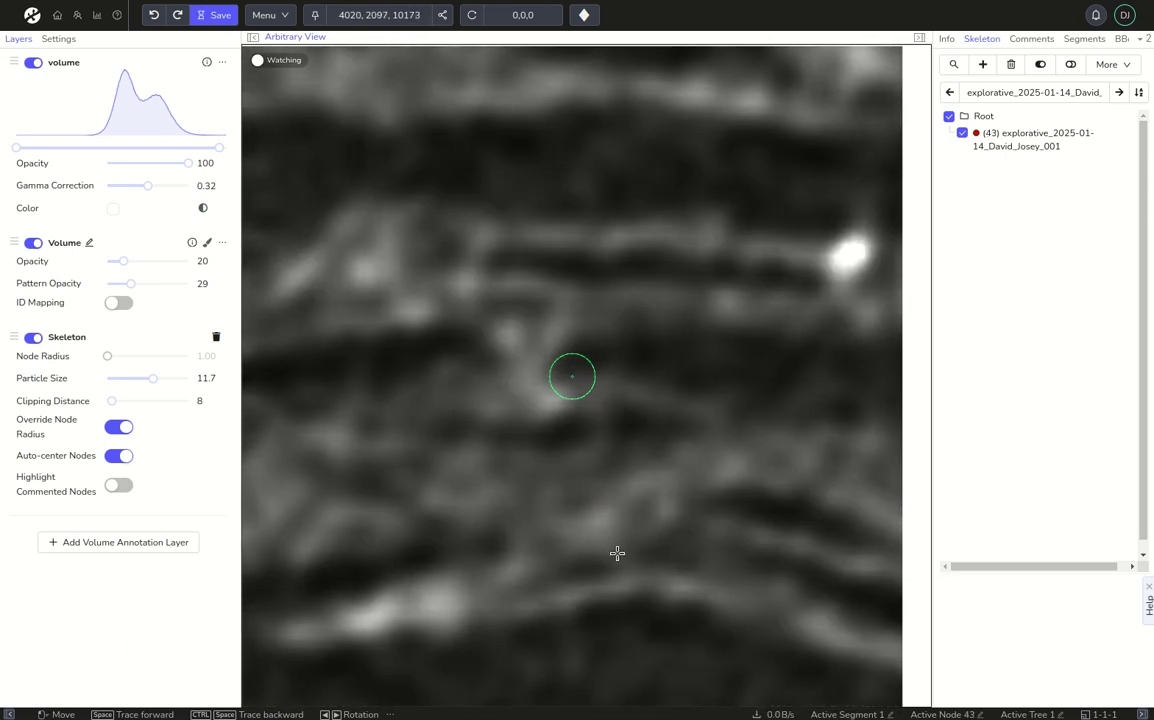
Trace the fiber with nodes 44 to 63 until the path leaves the Full cube bounding box past z 10250.
{"action": "key", "text": "space"}
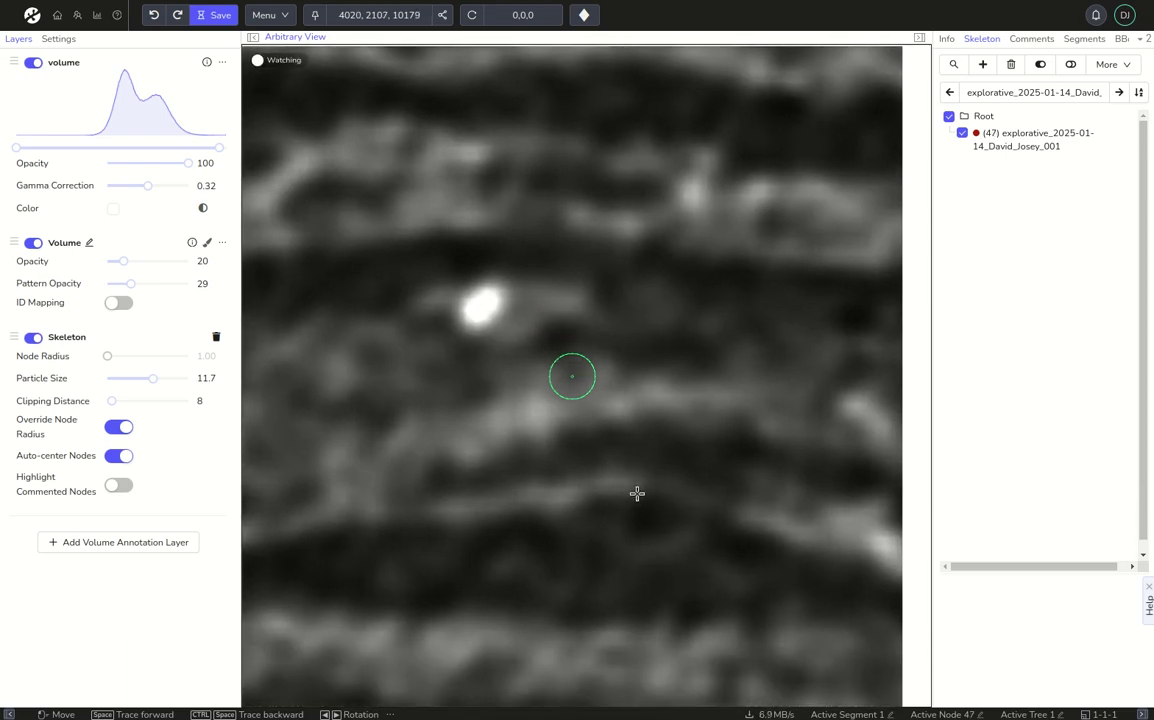
{"action": "key", "text": "space"}
{"action": "key", "text": "space"}
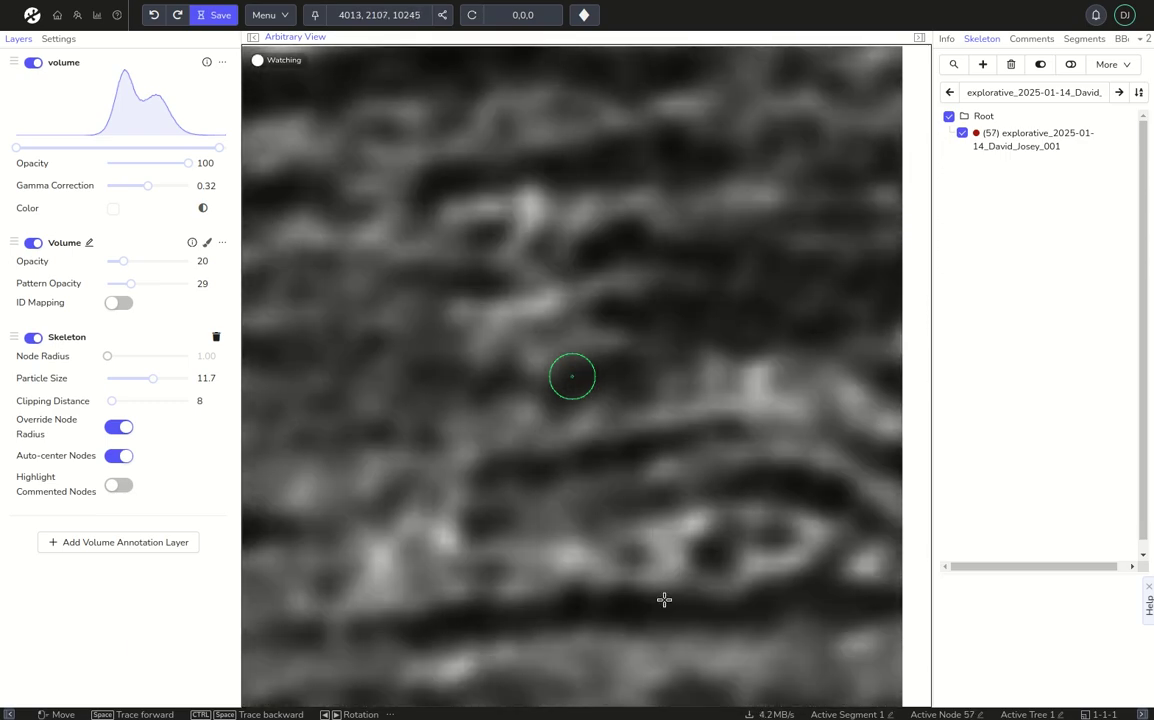
{"action": "key", "text": "space"}
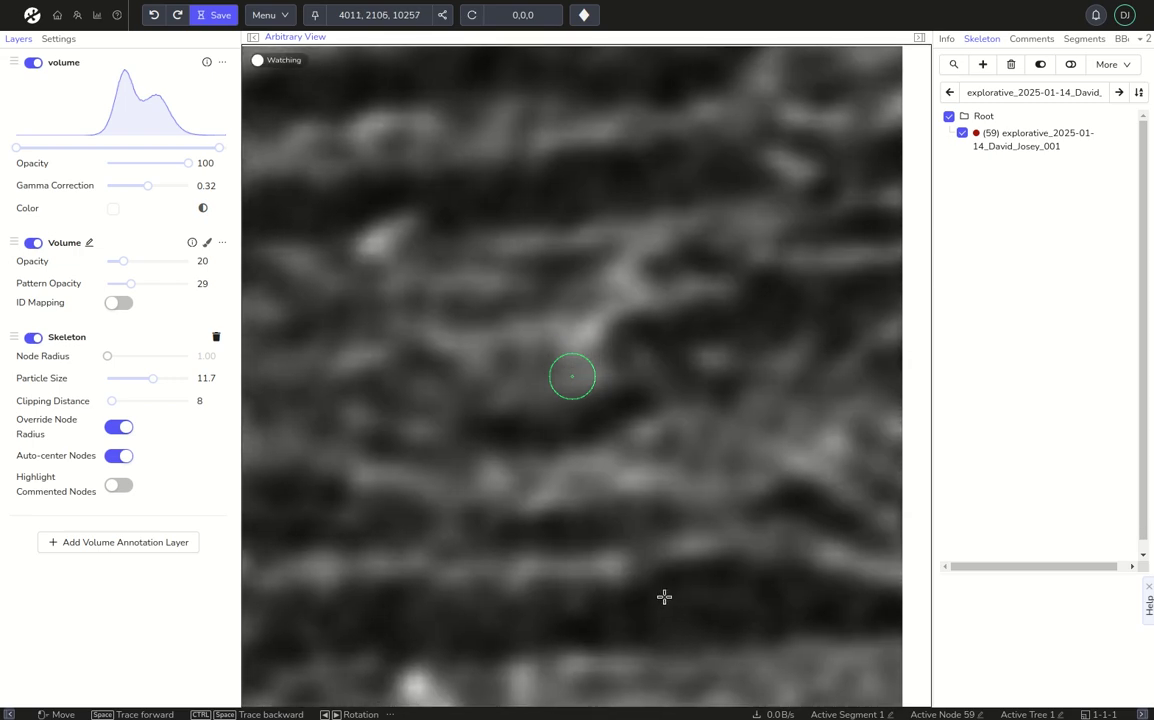
{"action": "key", "text": "space"}
{"action": "key", "text": "space"}
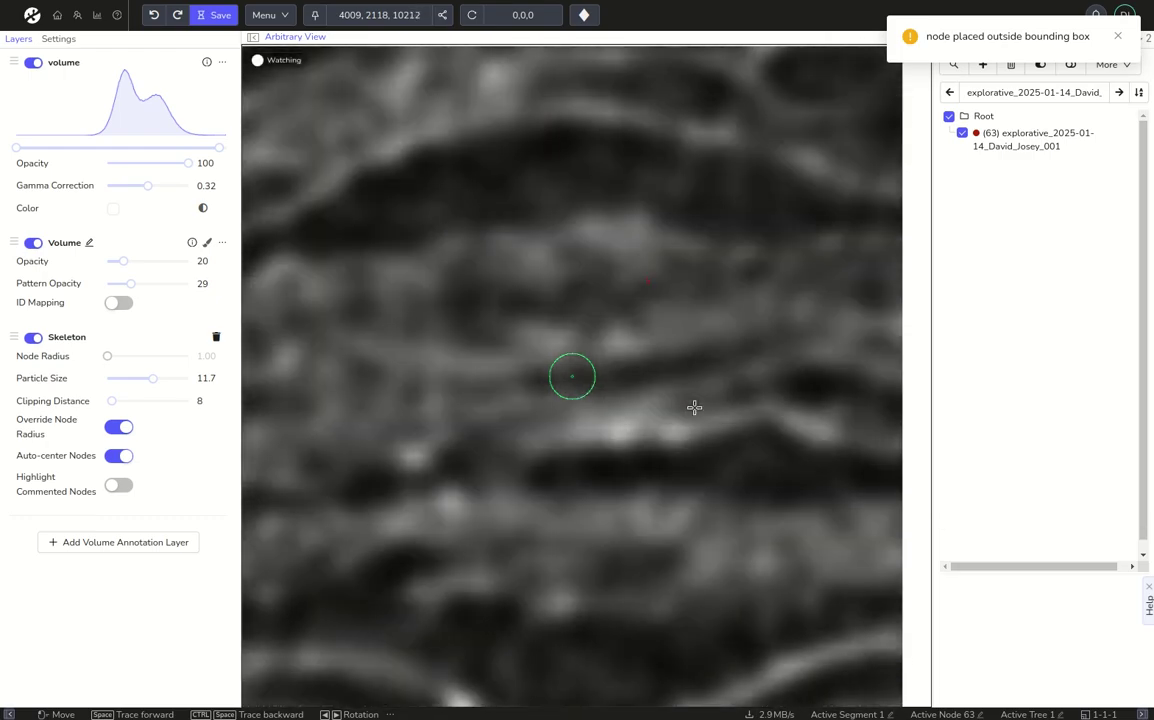
Recheck the slices between about z 10201 and 10236, and inspect the traced fiber against the bounding boxes in 3D using the orthogonal view mode.
{"action": "key", "text": "d"}
{"action": "left_click_drag", "start_coordinate": [683, 390], "coordinate": [621, 415]}
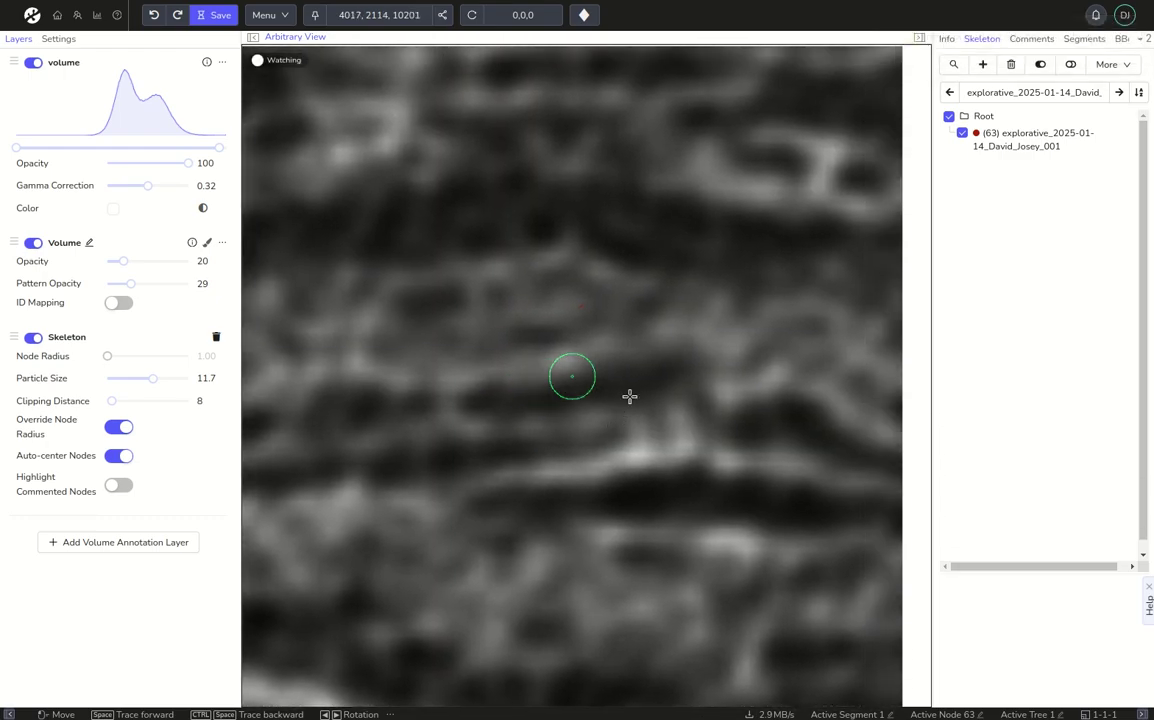
{"action": "key", "text": "space"}
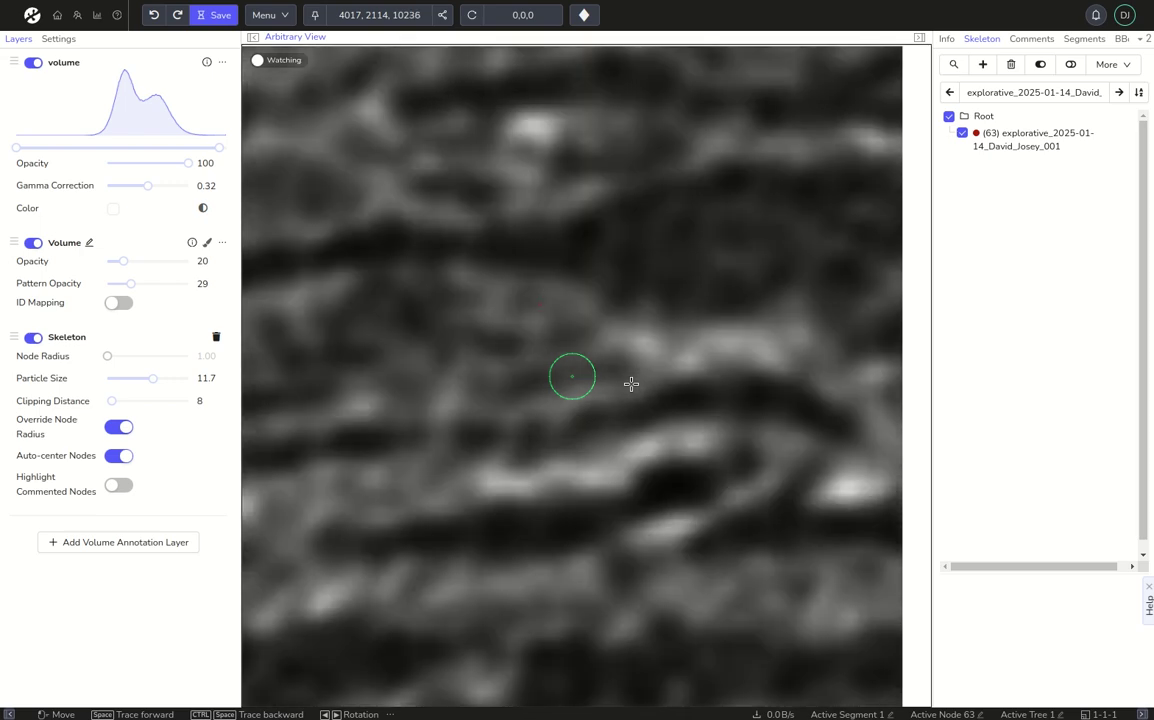
{"action": "key", "text": "ctrl+space"}
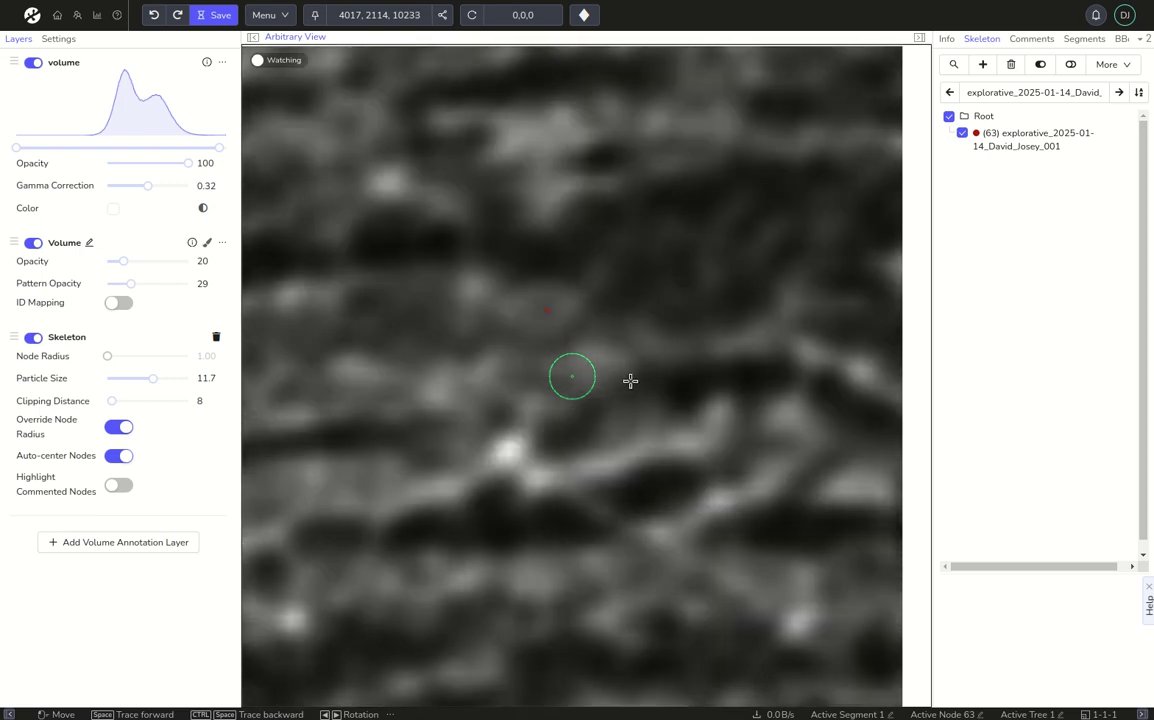
{"action": "key", "text": "m"}
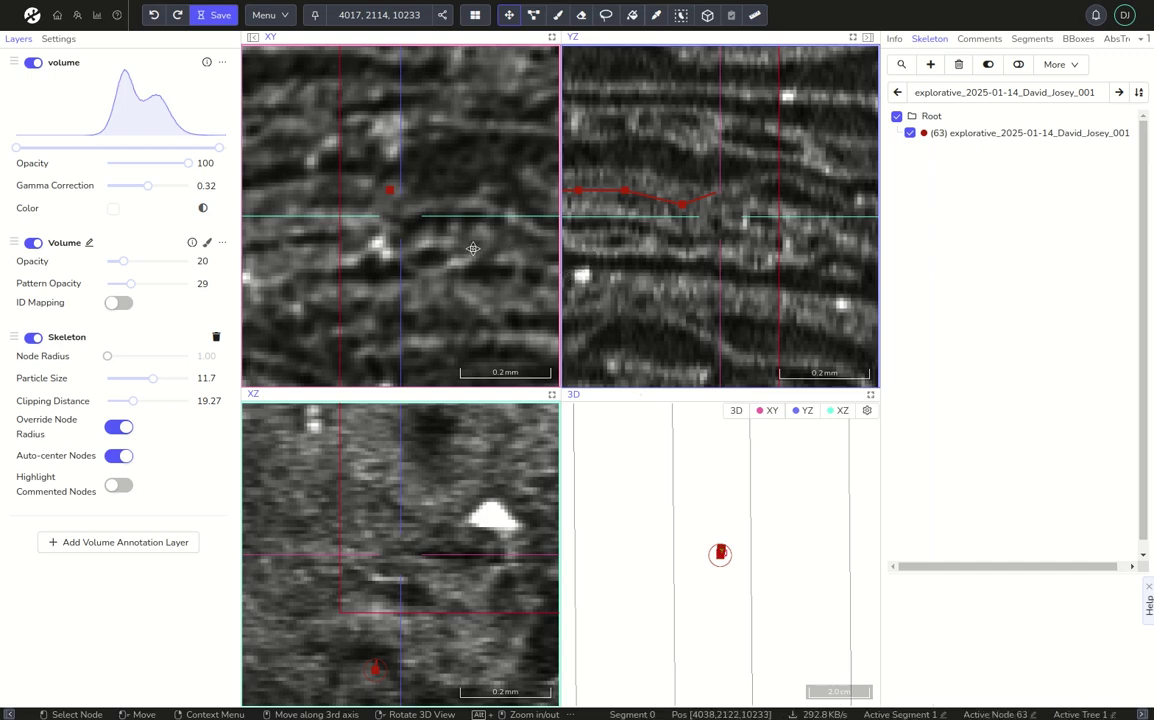
{"action": "key", "text": "s"}
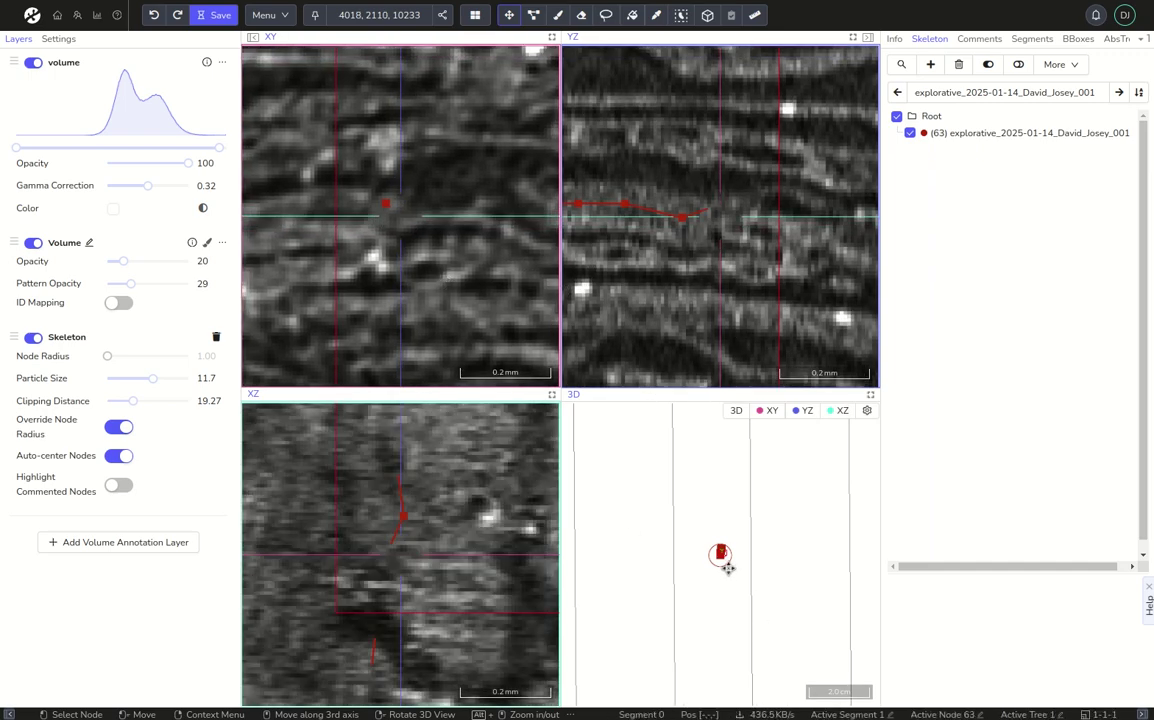
{"action": "scroll", "coordinate": [726, 566], "scroll_direction": "up", "scroll_amount": 2}
{"action": "scroll", "coordinate": [728, 568], "scroll_direction": "up", "scroll_amount": 5}
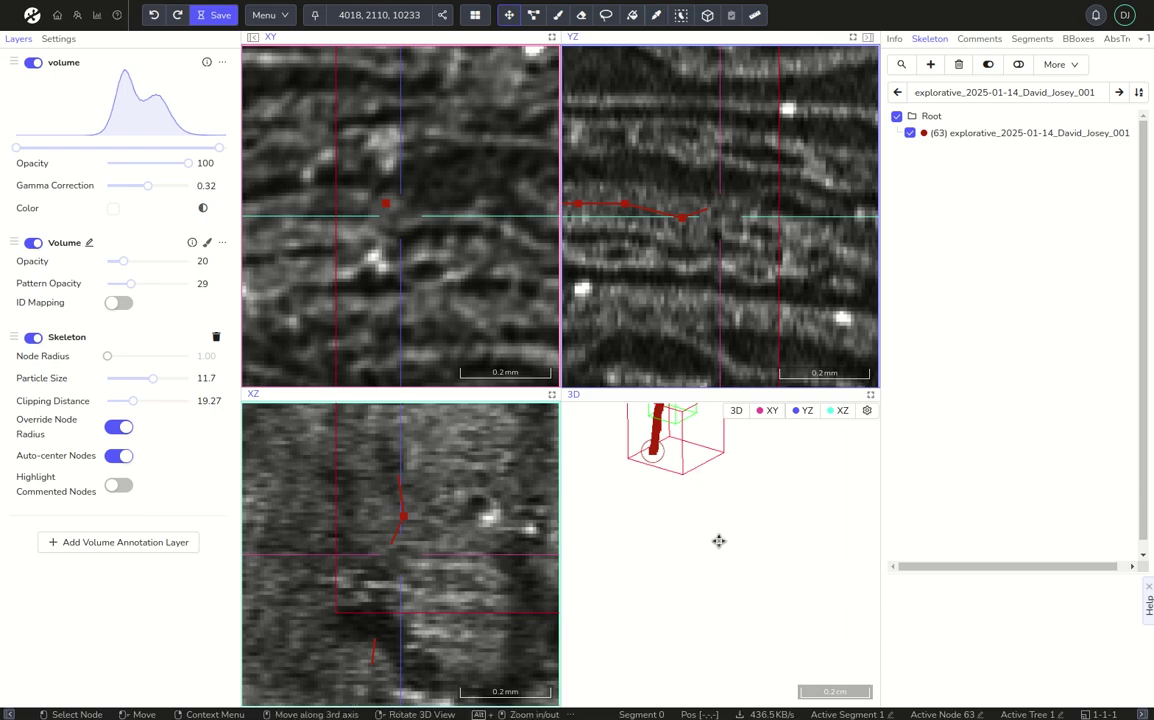
{"action": "scroll", "coordinate": [703, 505], "scroll_direction": "up", "scroll_amount": 2}
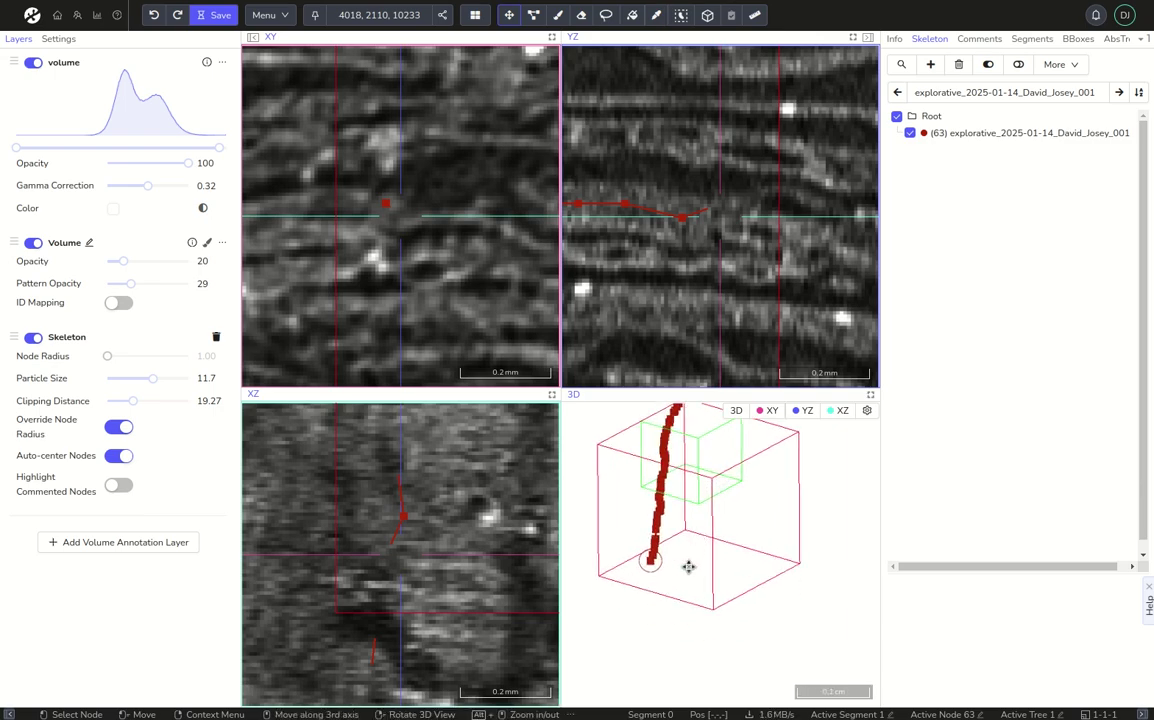
{"action": "mouse_move", "coordinate": [696, 557]}
{"action": "left_mouse_down"}
{"action": "mouse_move", "coordinate": [714, 523]}
{"action": "mouse_move", "coordinate": [703, 545]}
{"action": "left_mouse_up"}
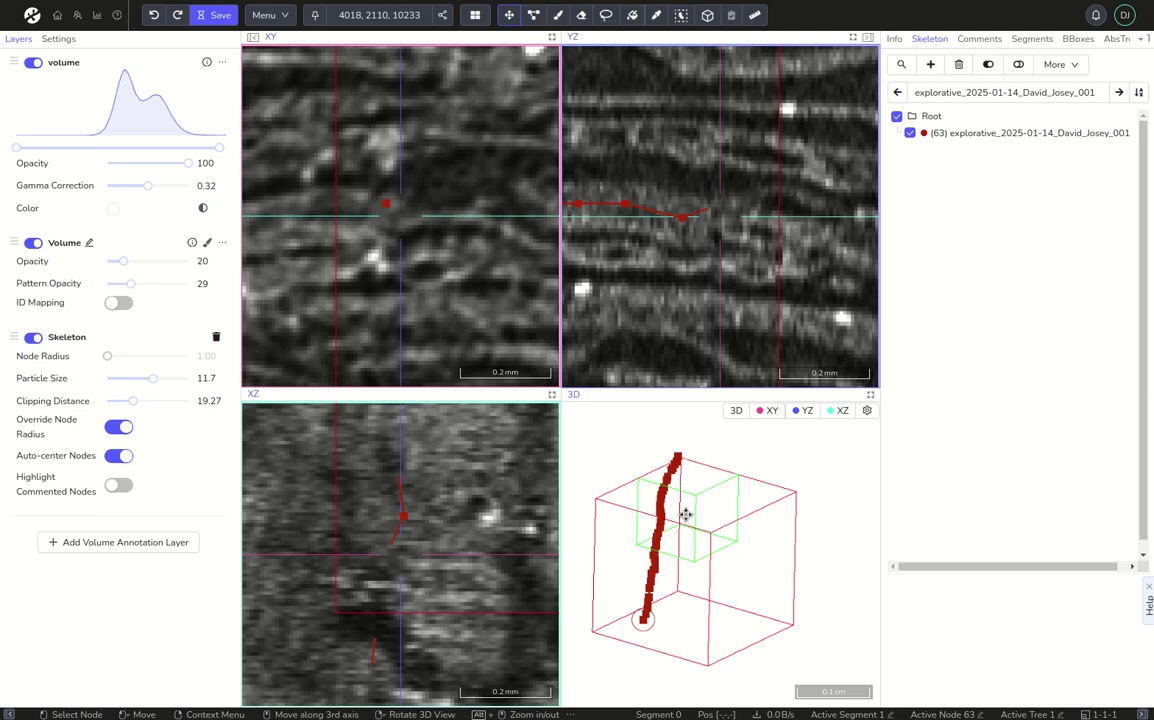
{"action": "left_click_drag", "start_coordinate": [708, 592], "coordinate": [665, 541]}
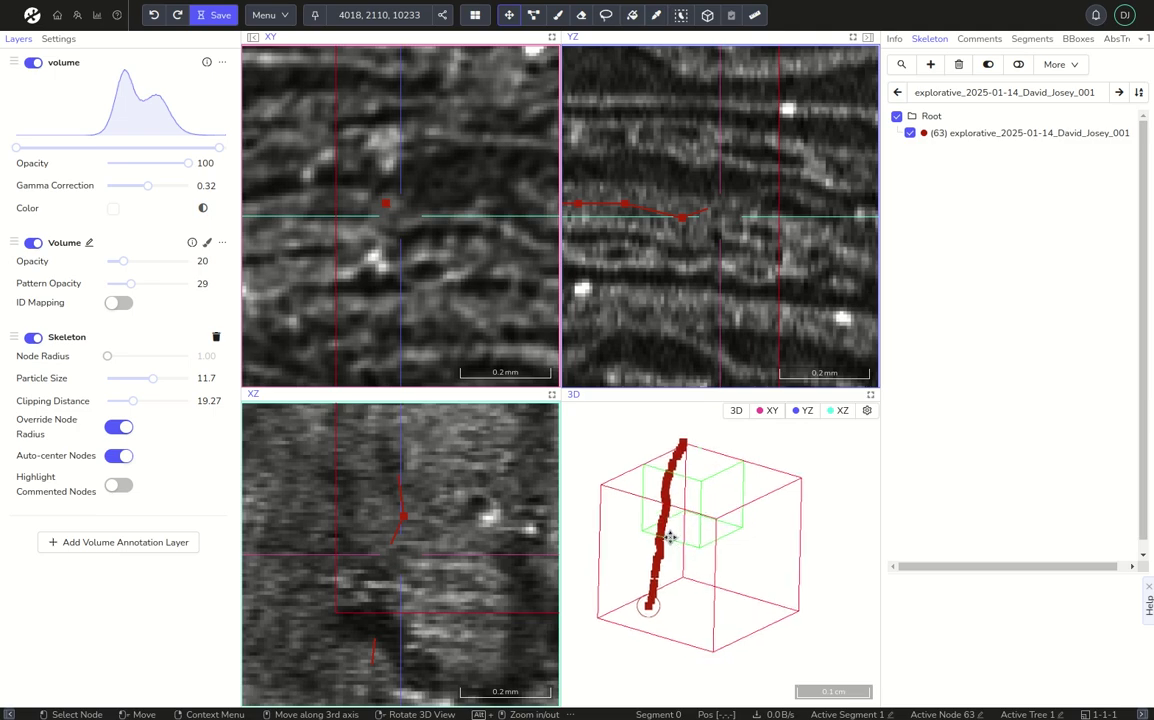
{"action": "left_click_drag", "start_coordinate": [674, 644], "coordinate": [744, 563]}
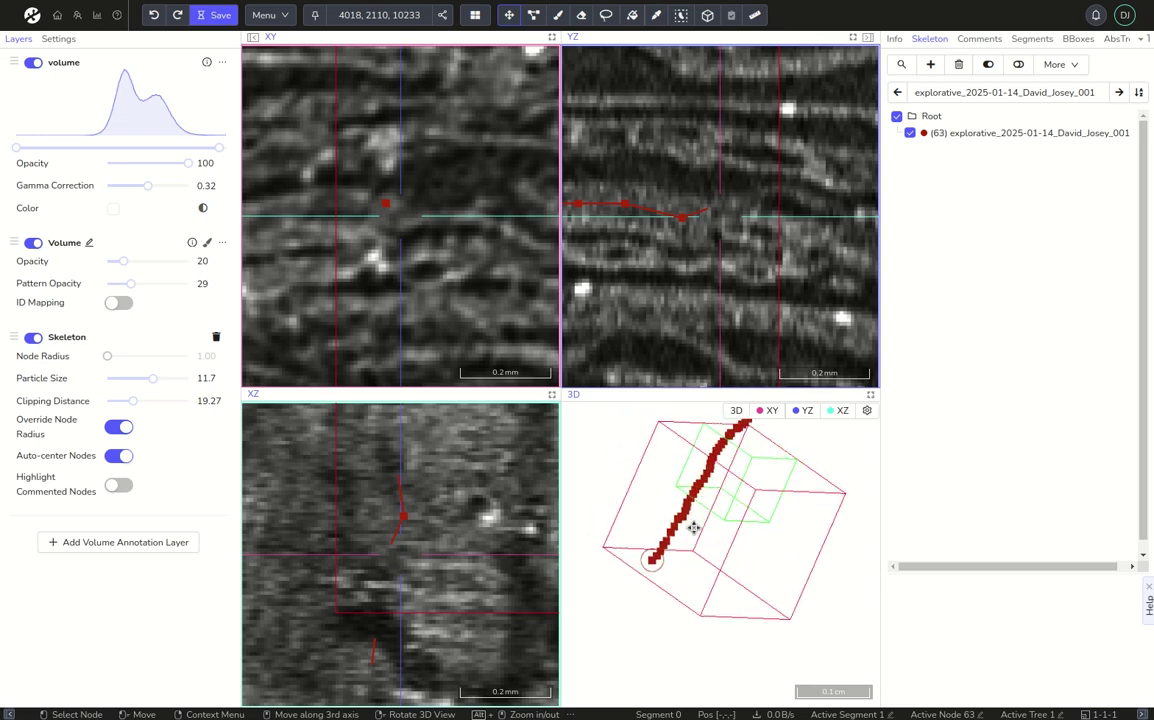
{"action": "left_click_drag", "start_coordinate": [694, 528], "coordinate": [697, 569]}
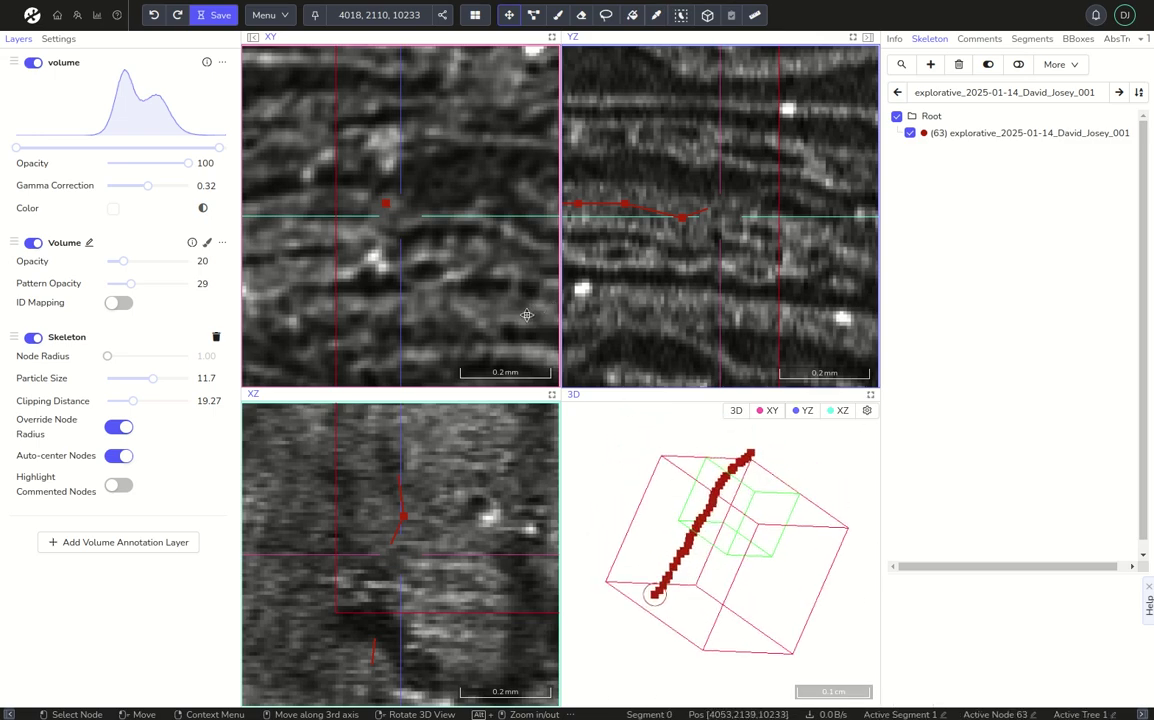
Jump to the subcube 000 bounding box and examine the fibers inside it across slices around z 10054 to 10072.
{"action": "left_click", "coordinate": [1078, 38]}
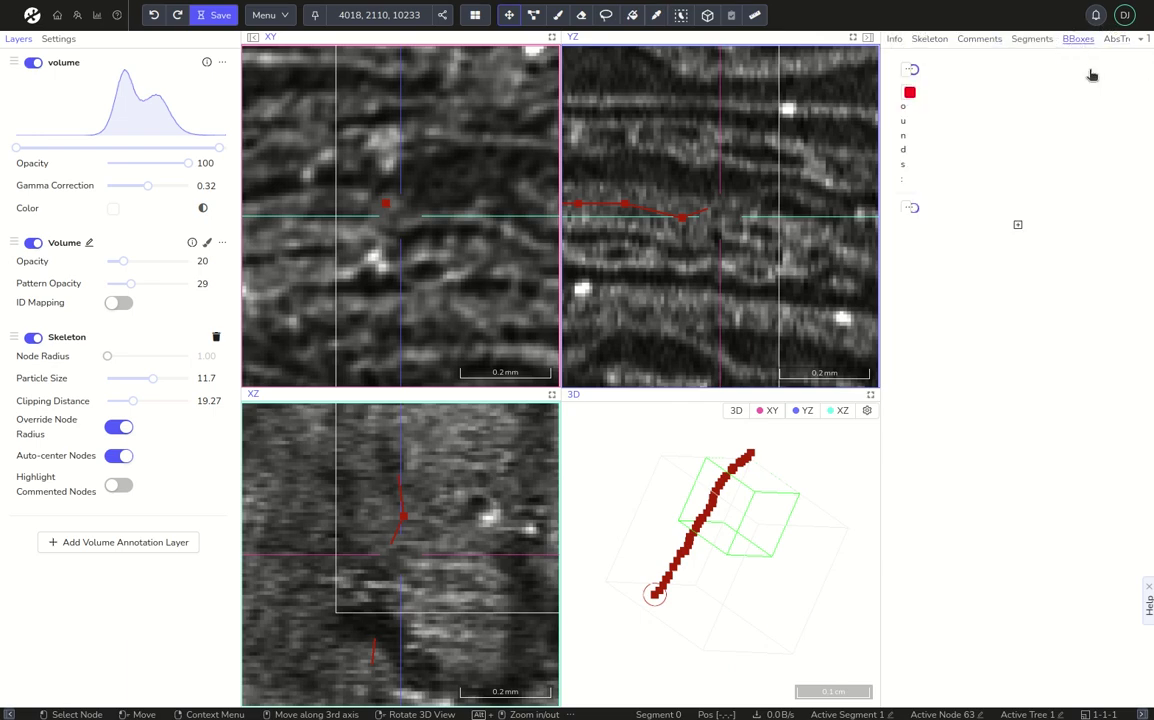
{"action": "left_click", "coordinate": [1127, 141]}
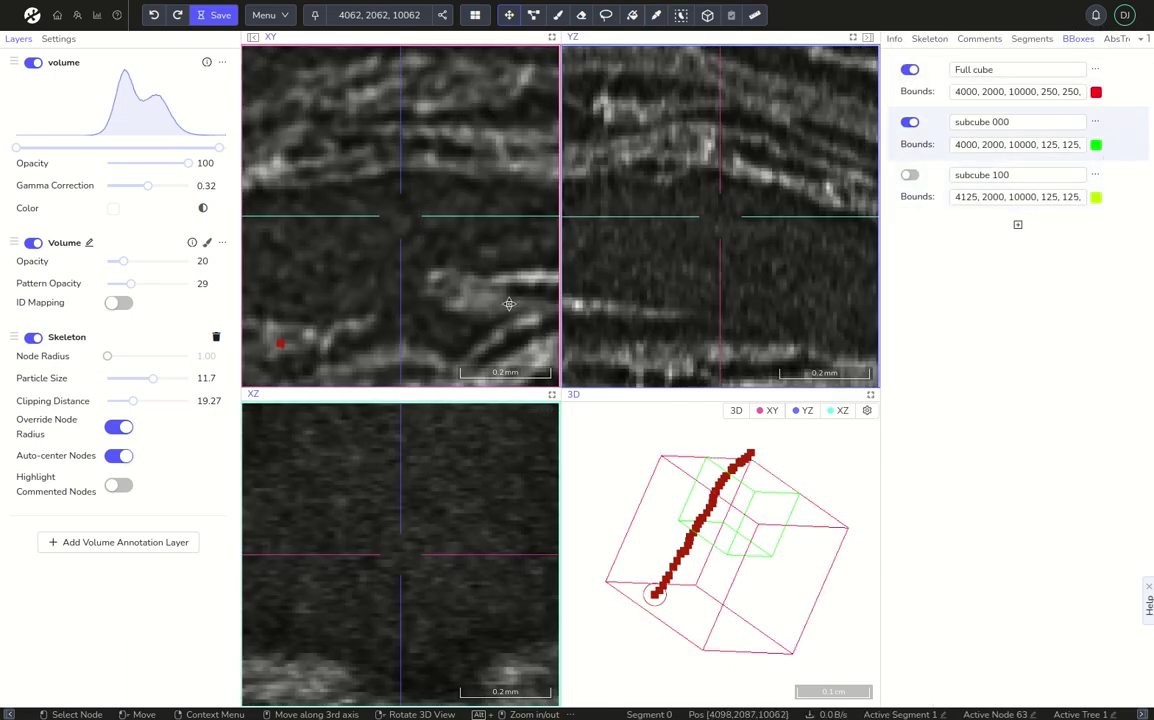
{"action": "scroll", "coordinate": [440, 292], "scroll_direction": "down", "scroll_amount": 3, "text": "ctrl"}
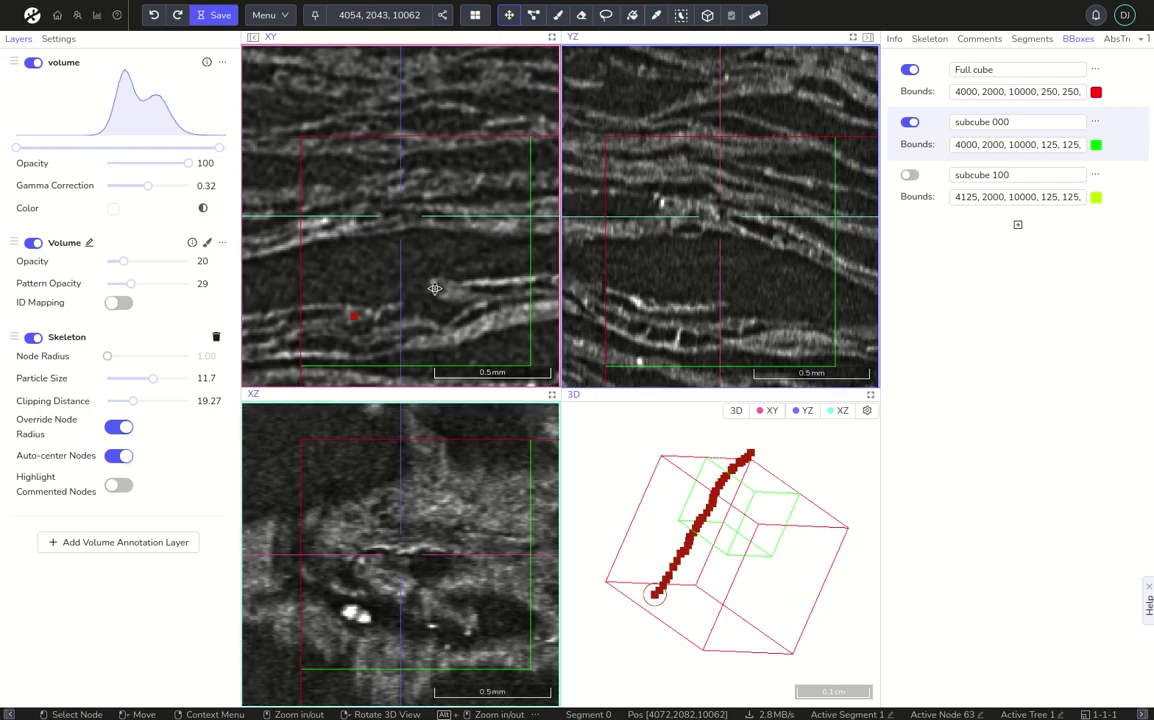
{"action": "left_click_drag", "start_coordinate": [453, 317], "coordinate": [440, 275]}
{"action": "scroll", "coordinate": [440, 276], "scroll_direction": "down", "scroll_amount": 9}
{"action": "scroll", "coordinate": [441, 274], "scroll_direction": "up", "scroll_amount": 6}
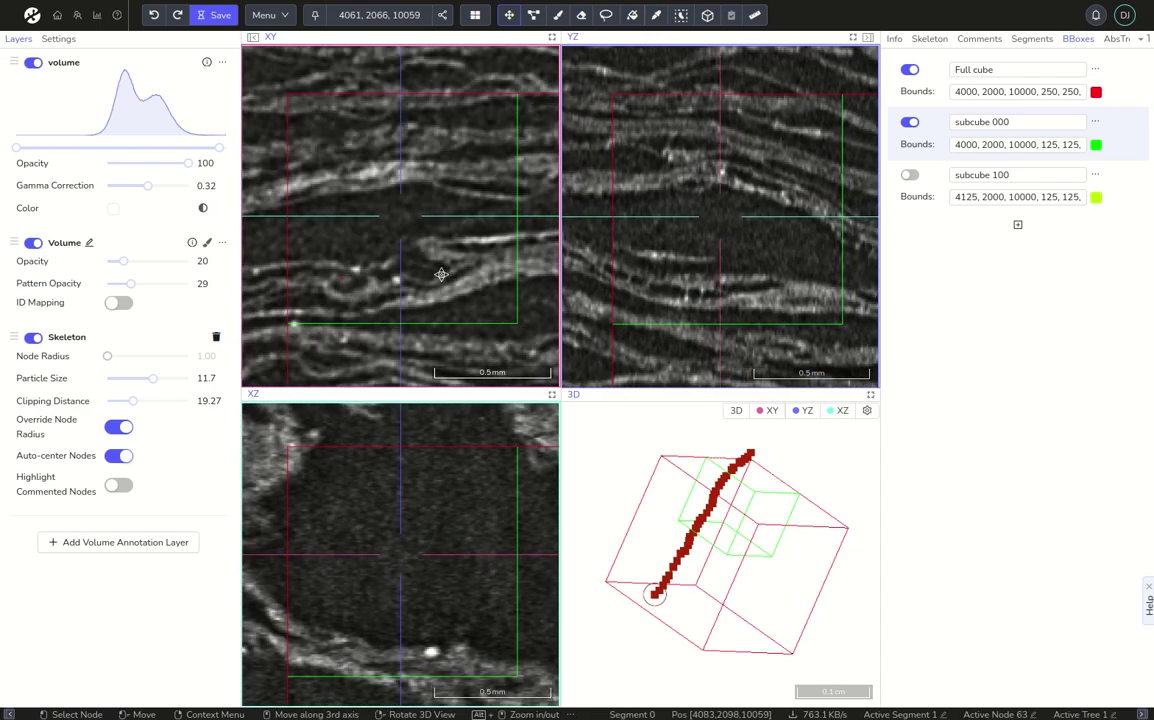
{"action": "scroll", "coordinate": [440, 275], "scroll_direction": "down", "scroll_amount": 3}
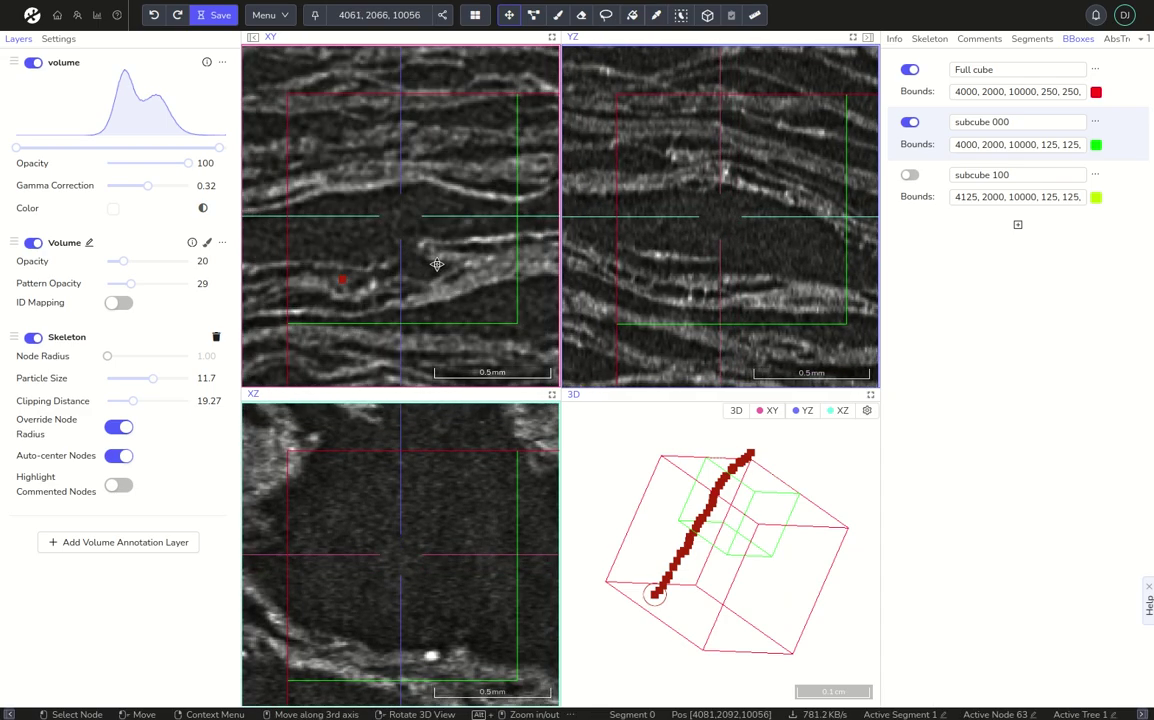
{"action": "scroll", "coordinate": [436, 263], "scroll_direction": "up", "scroll_amount": 2}
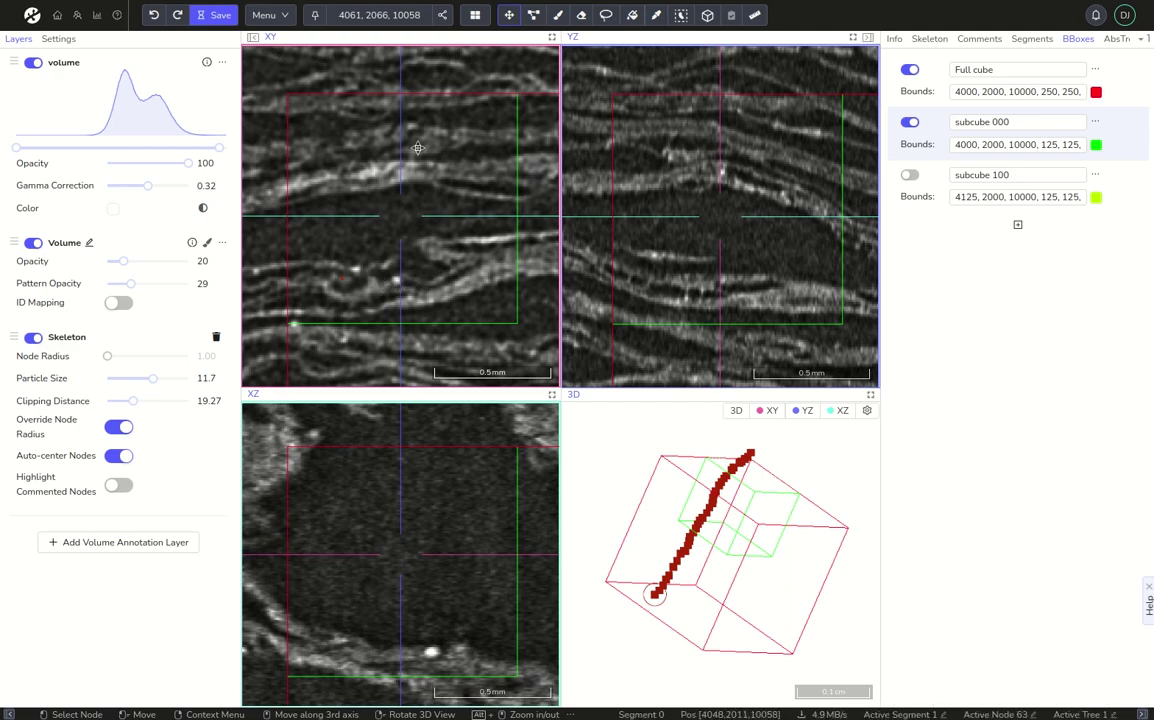
{"action": "scroll", "coordinate": [352, 296], "scroll_direction": "up", "scroll_amount": 6}
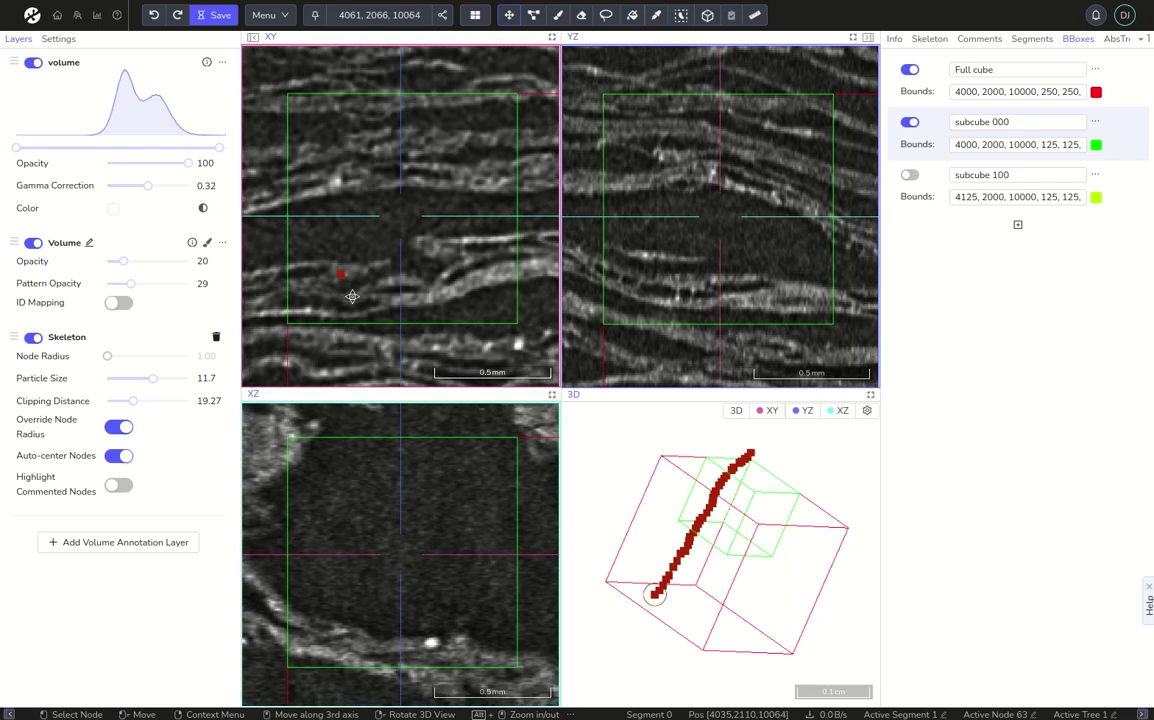
{"action": "scroll", "coordinate": [352, 296], "scroll_direction": "up", "scroll_amount": 8}
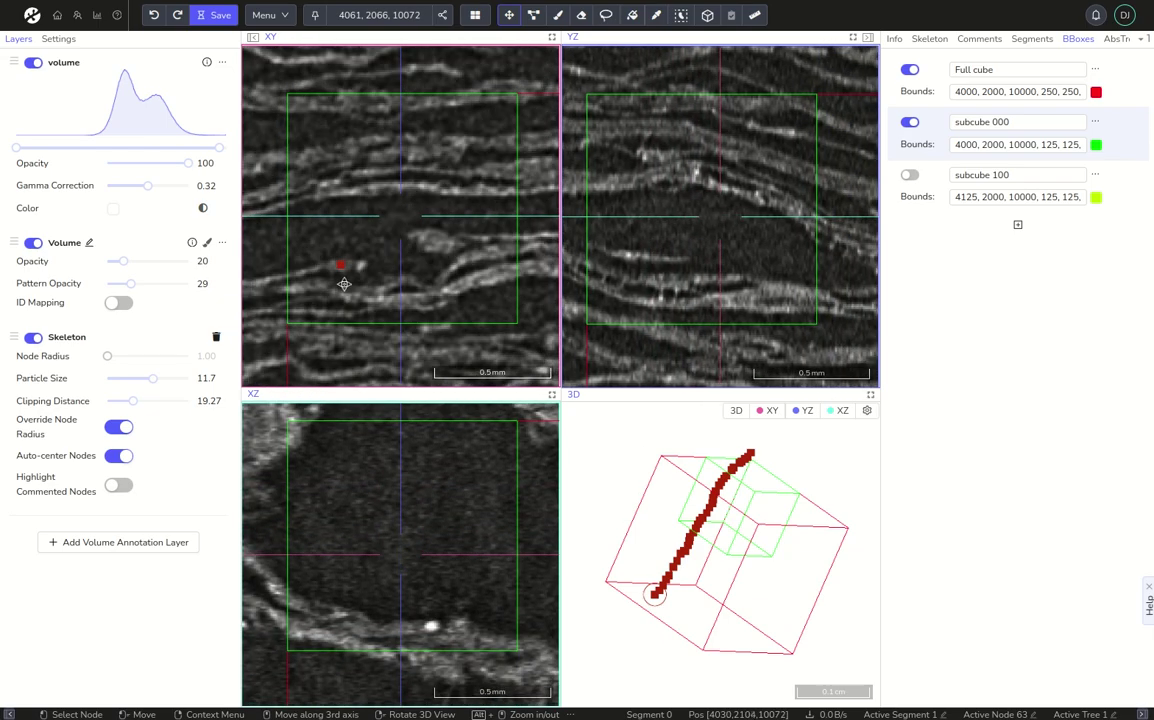
{"action": "scroll", "coordinate": [343, 284], "scroll_direction": "down", "scroll_amount": 7}
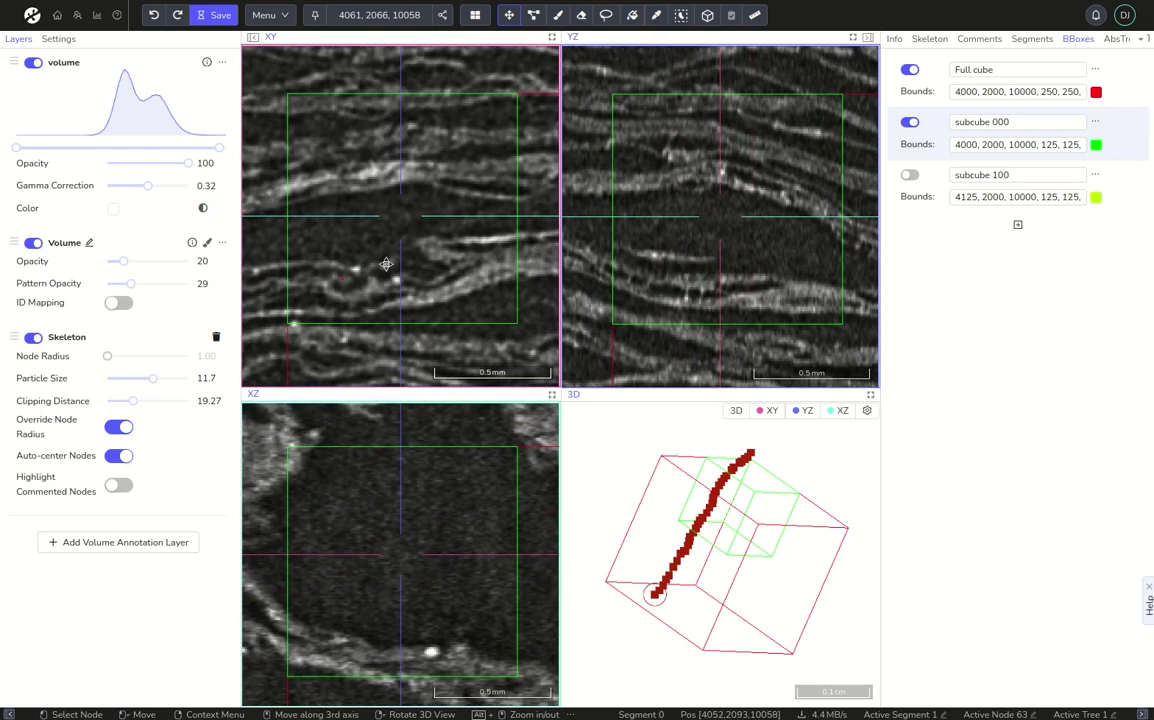
{"action": "scroll", "coordinate": [387, 262], "scroll_direction": "down", "scroll_amount": 12}
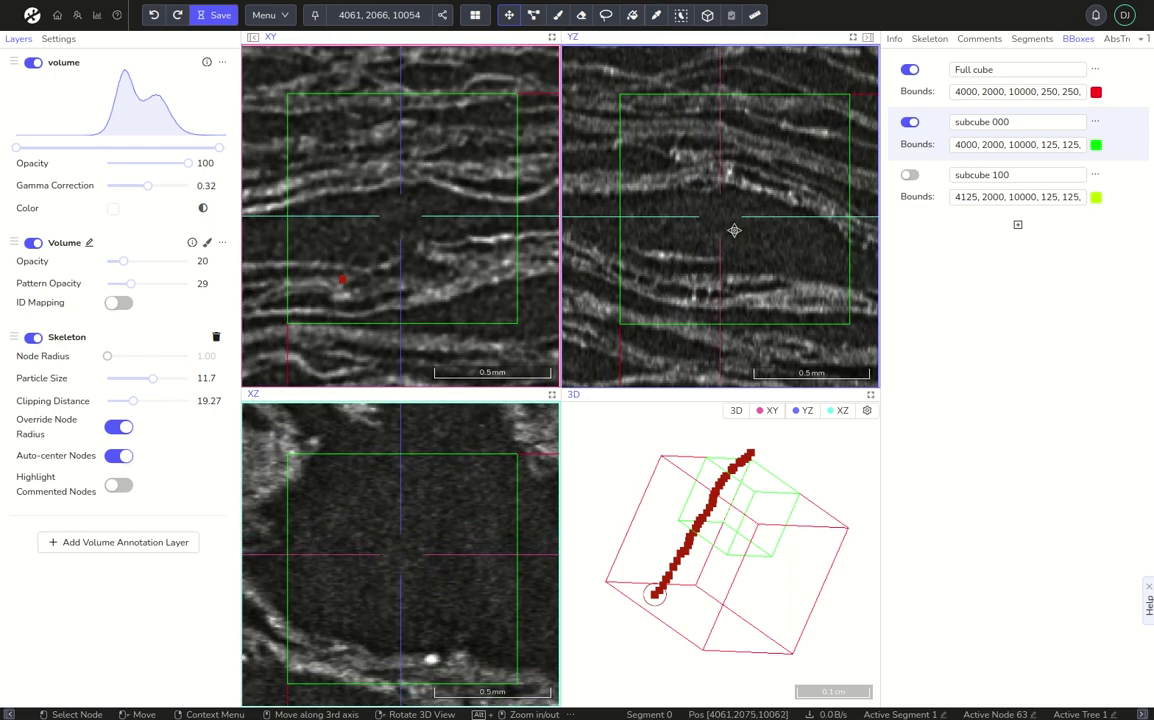
{"action": "scroll", "coordinate": [721, 193], "scroll_direction": "down", "scroll_amount": 10}
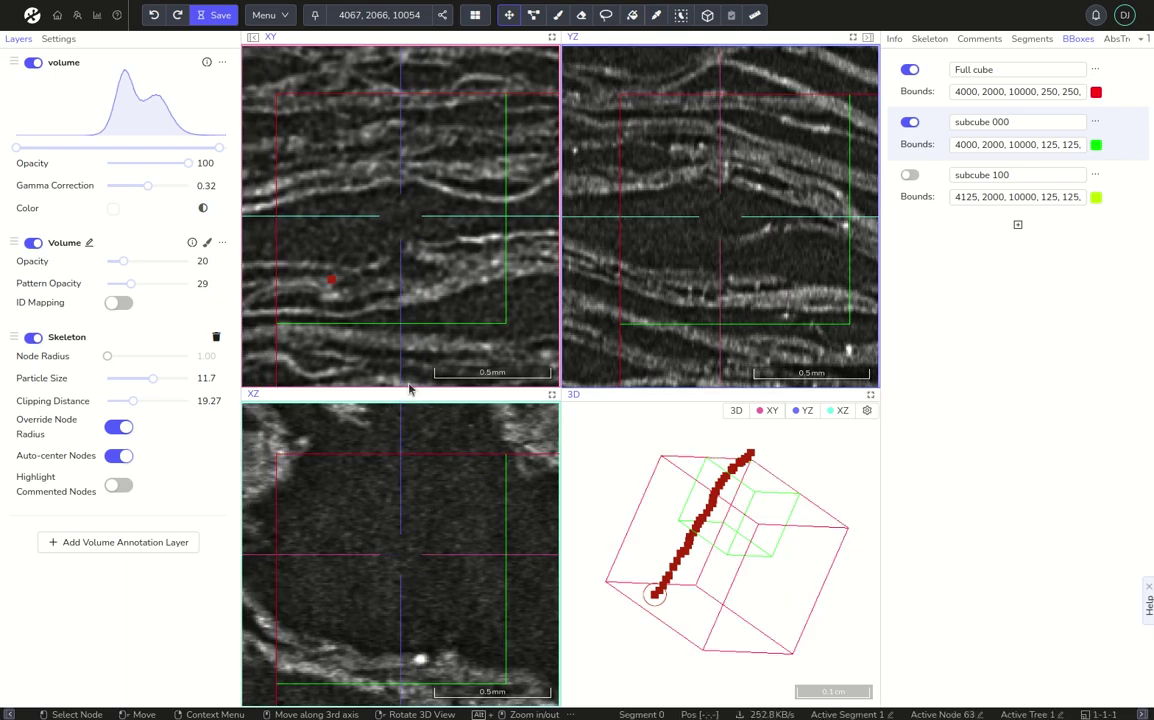
Survey the scroll around the cube, and examine the tightly packed sheets near 3195, 3157, 10213 up close.
{"action": "scroll", "coordinate": [429, 265], "scroll_direction": "down", "scroll_amount": 5, "text": "ctrl"}
{"action": "scroll", "coordinate": [438, 252], "scroll_direction": "down", "scroll_amount": 6, "text": "ctrl"}
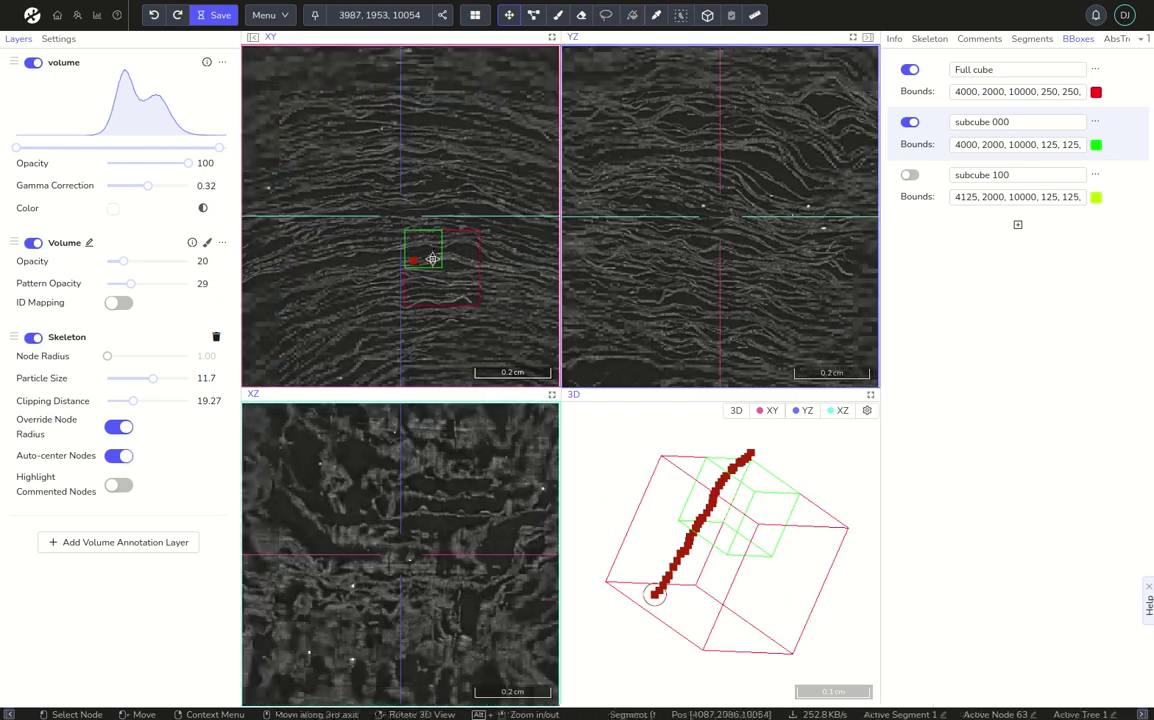
{"action": "left_click_drag", "start_coordinate": [470, 278], "coordinate": [609, 140]}
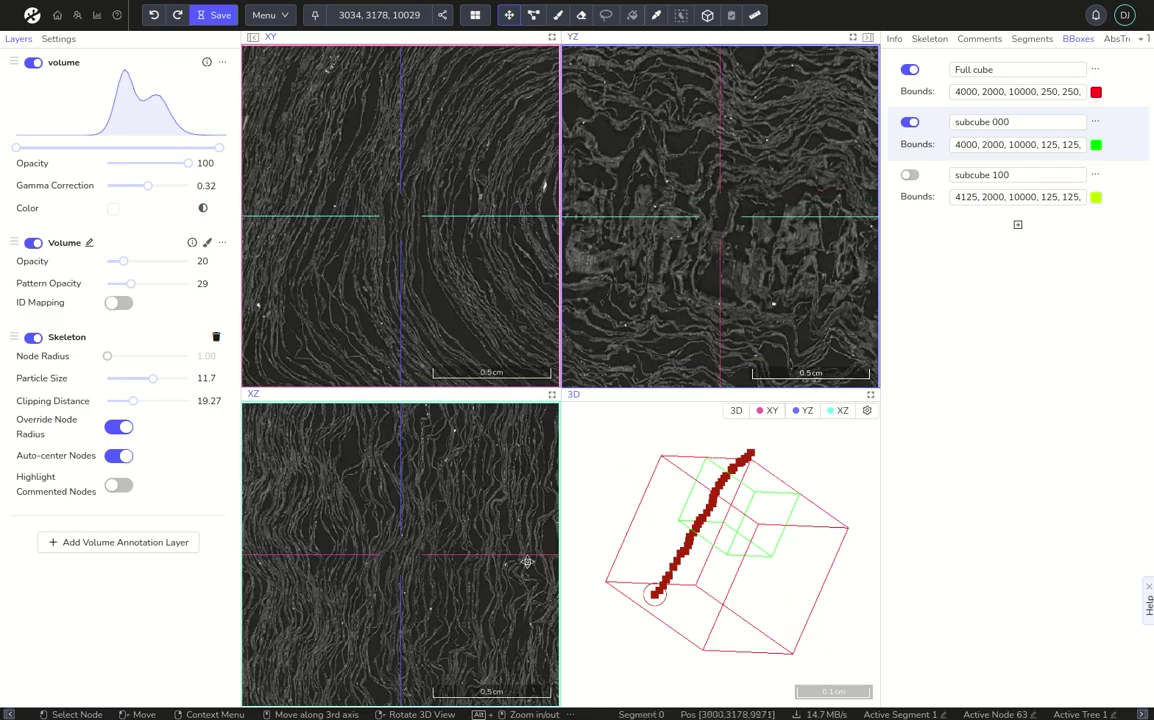
{"action": "scroll", "coordinate": [525, 558], "scroll_direction": "up", "scroll_amount": 8, "text": "ctrl"}
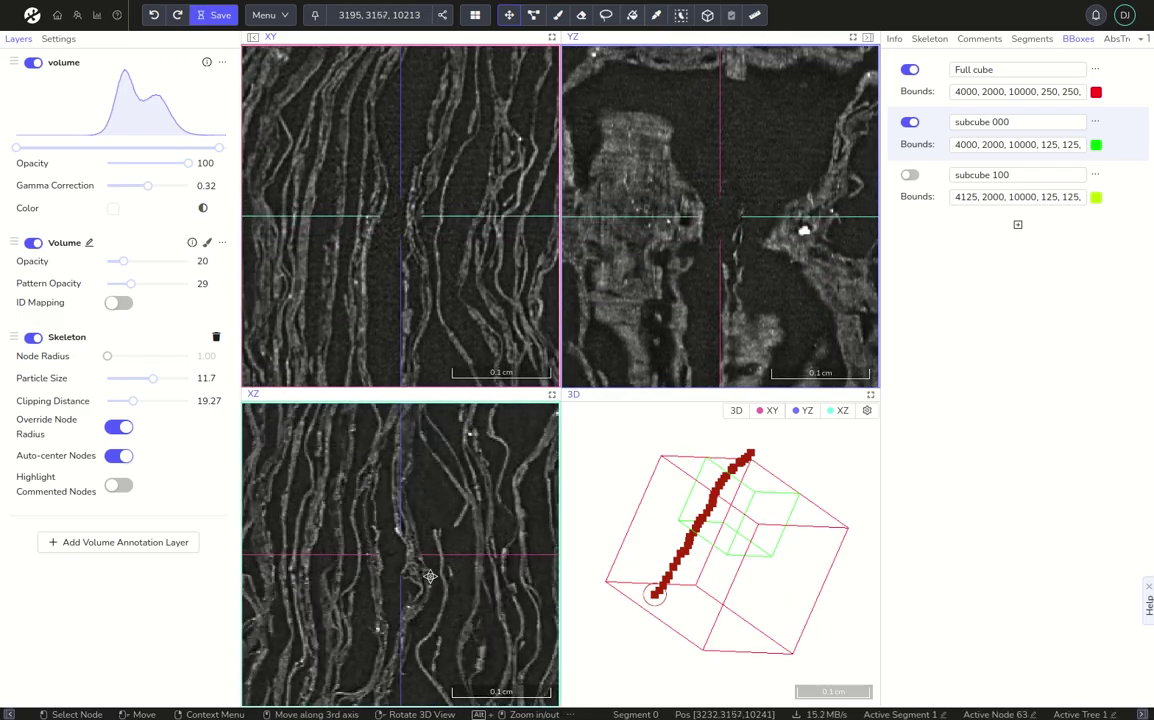
Return to the subcube 000 bounding box and examine the fibers in and around it across slices z 9957 to 10037.
{"action": "scroll", "coordinate": [428, 575], "scroll_direction": "down", "scroll_amount": 5}
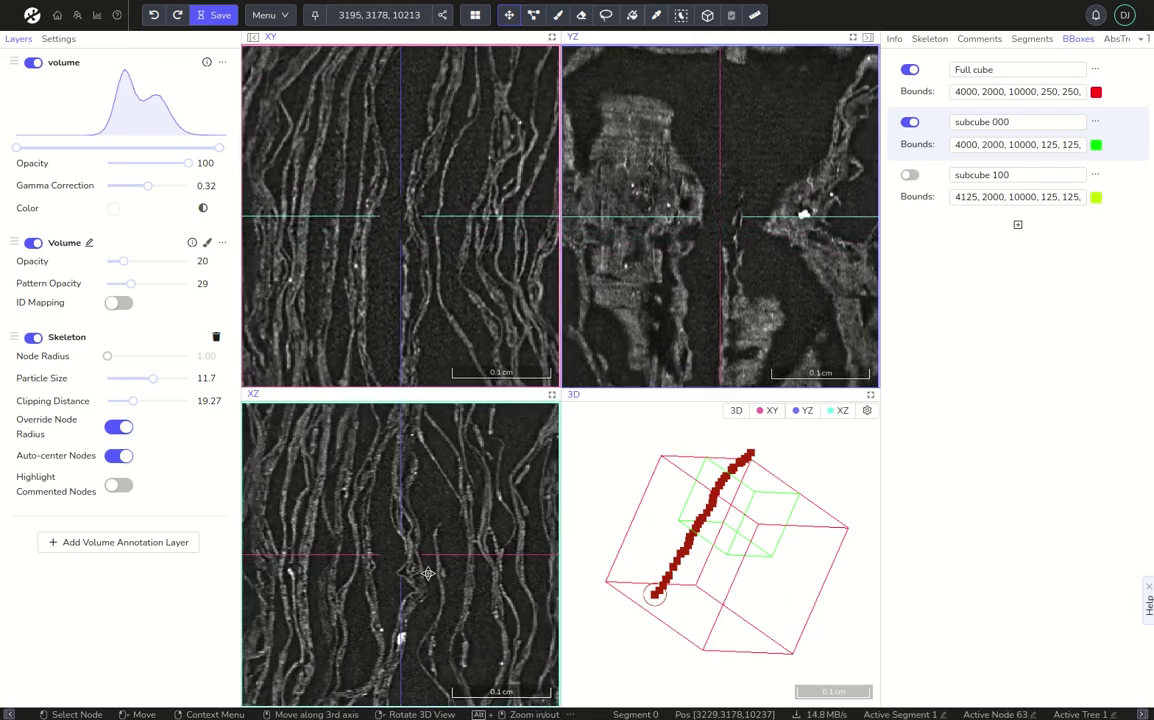
{"action": "left_click", "coordinate": [1128, 147]}
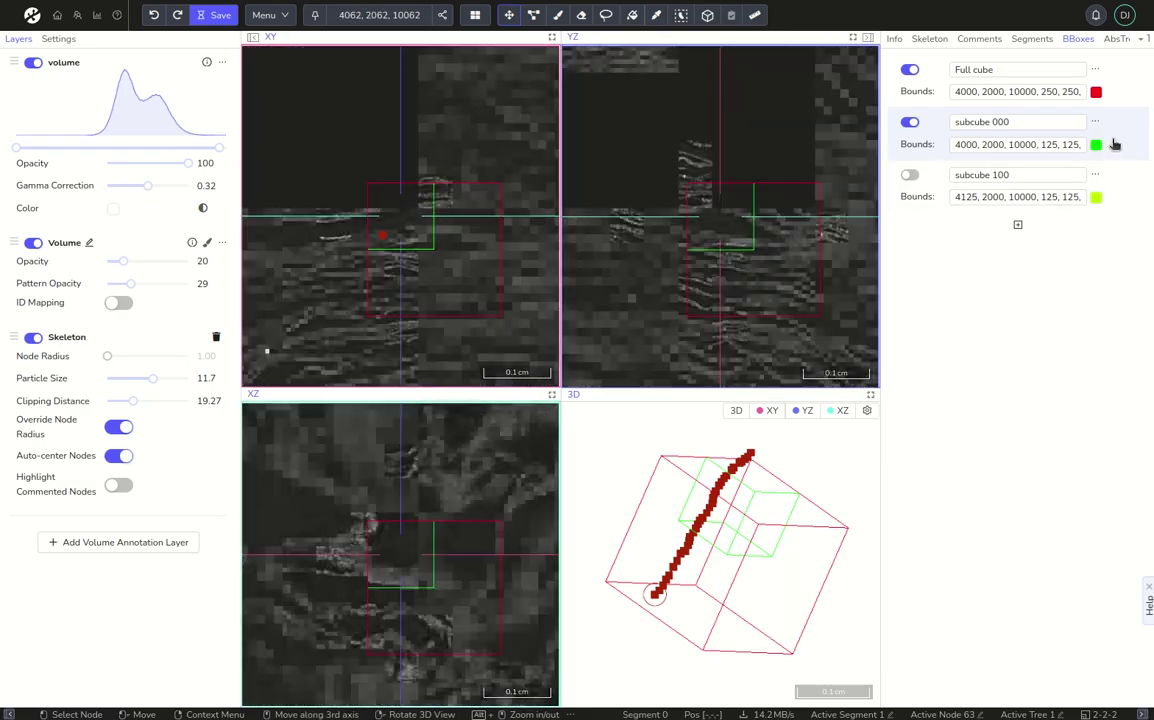
{"action": "scroll", "coordinate": [443, 250], "scroll_direction": "down", "scroll_amount": 4, "text": "ctrl"}
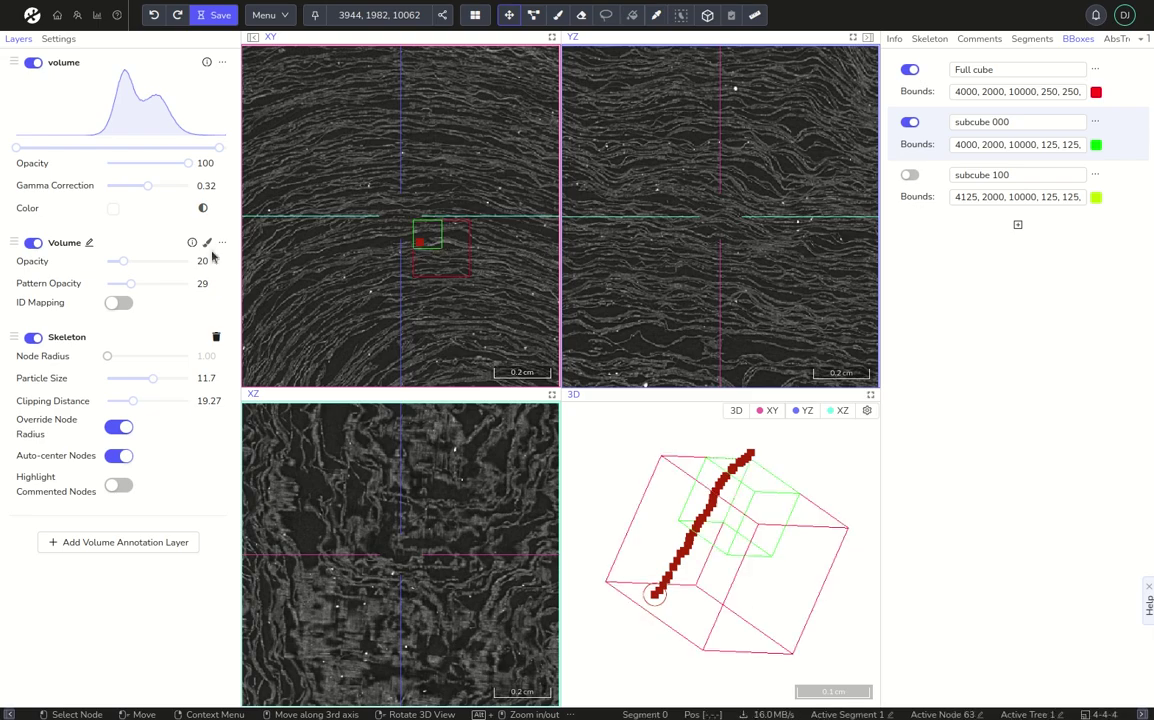
{"action": "scroll", "coordinate": [425, 258], "scroll_direction": "up", "scroll_amount": 4, "text": "alt"}
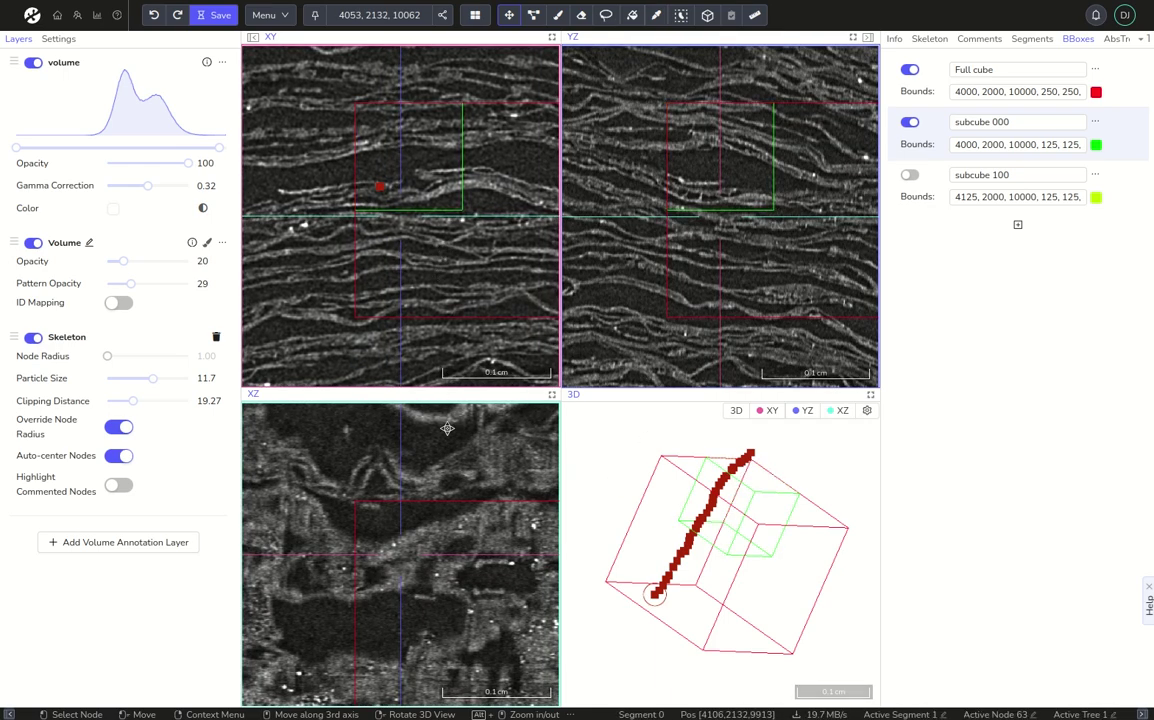
{"action": "scroll", "coordinate": [415, 261], "scroll_direction": "up", "scroll_amount": 3, "text": "alt"}
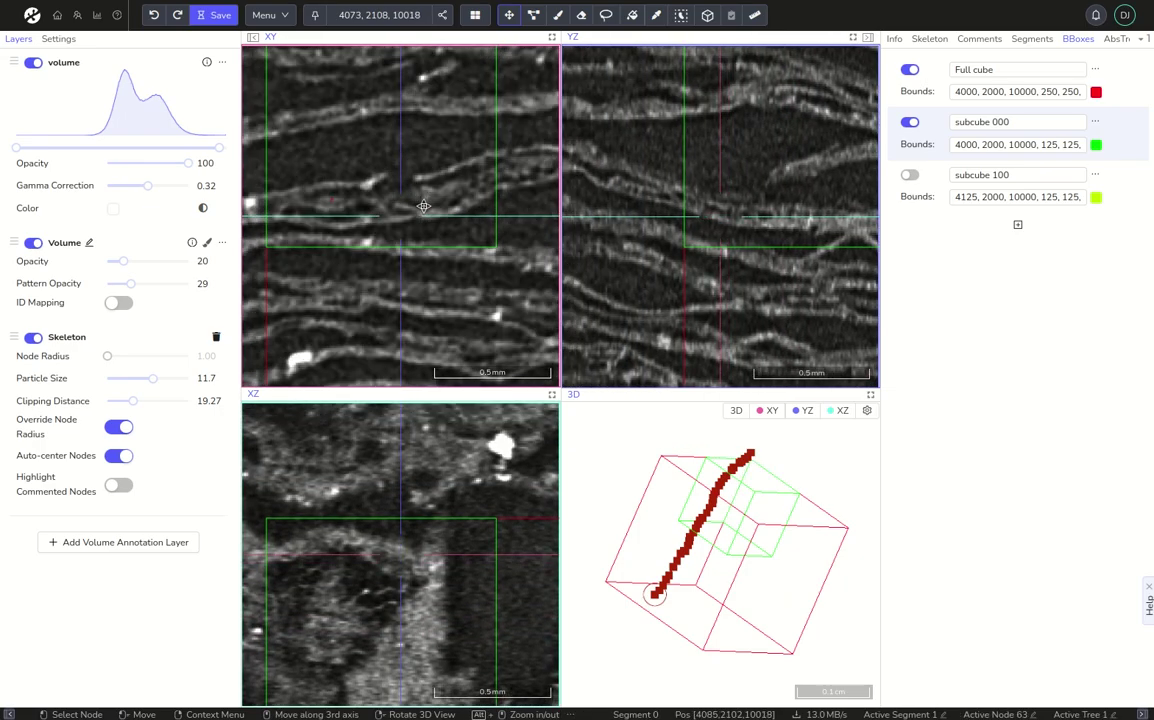
{"action": "left_click_drag", "start_coordinate": [423, 206], "coordinate": [446, 234]}
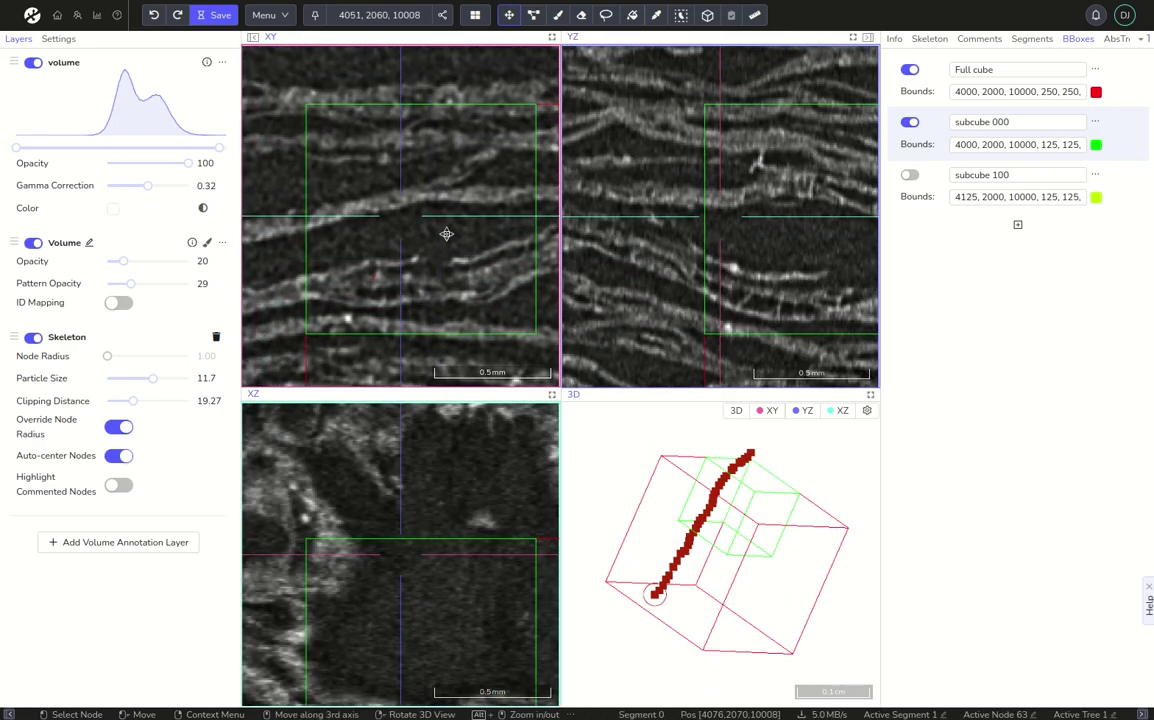
{"action": "scroll", "coordinate": [445, 232], "scroll_direction": "up", "scroll_amount": 6}
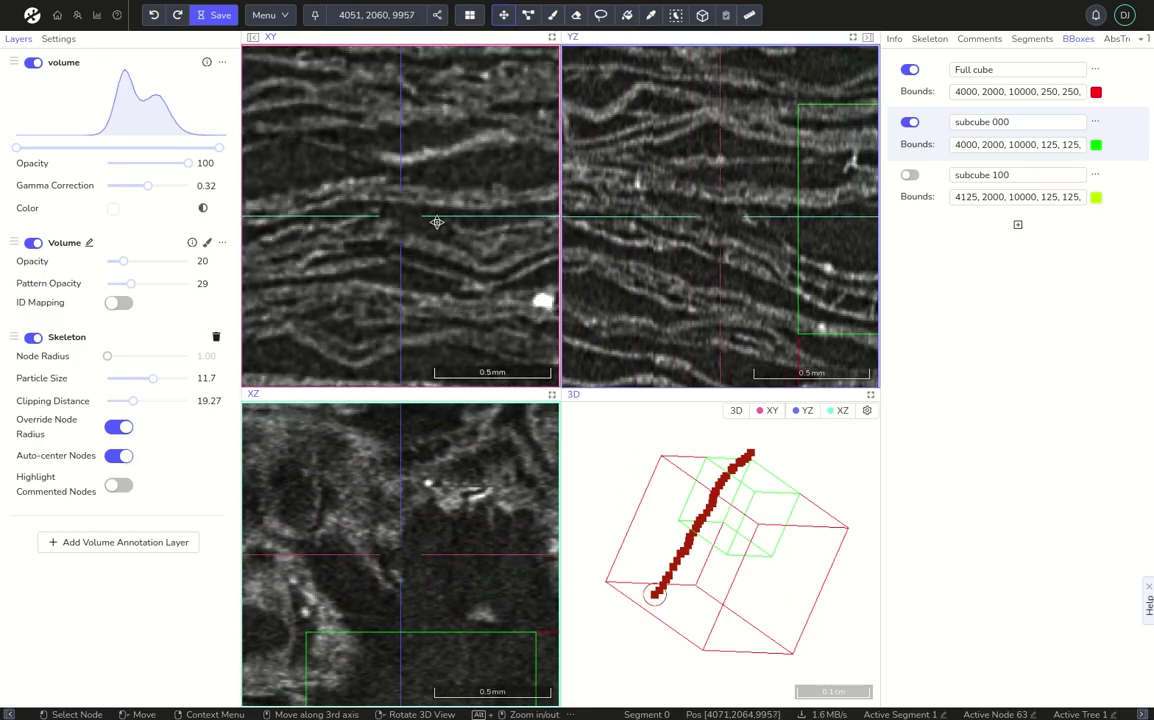
{"action": "scroll", "coordinate": [436, 222], "scroll_direction": "down", "scroll_amount": 10}
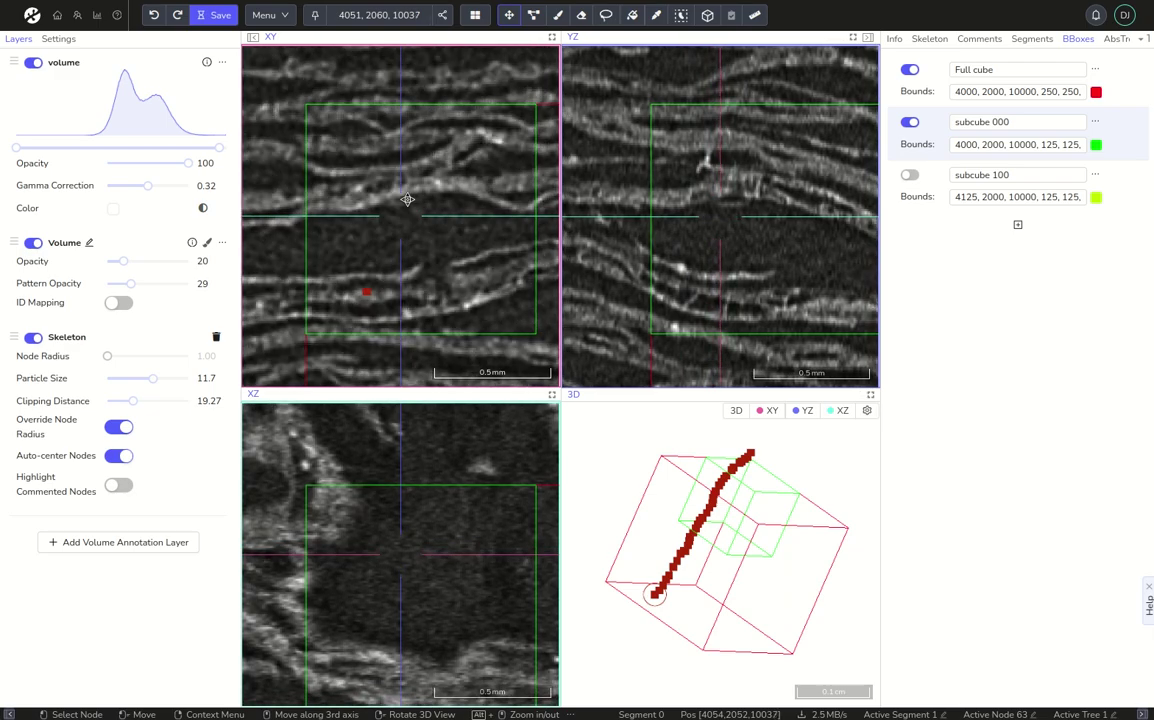
{"action": "scroll", "coordinate": [409, 197], "scroll_direction": "up", "scroll_amount": 5, "text": "alt"}
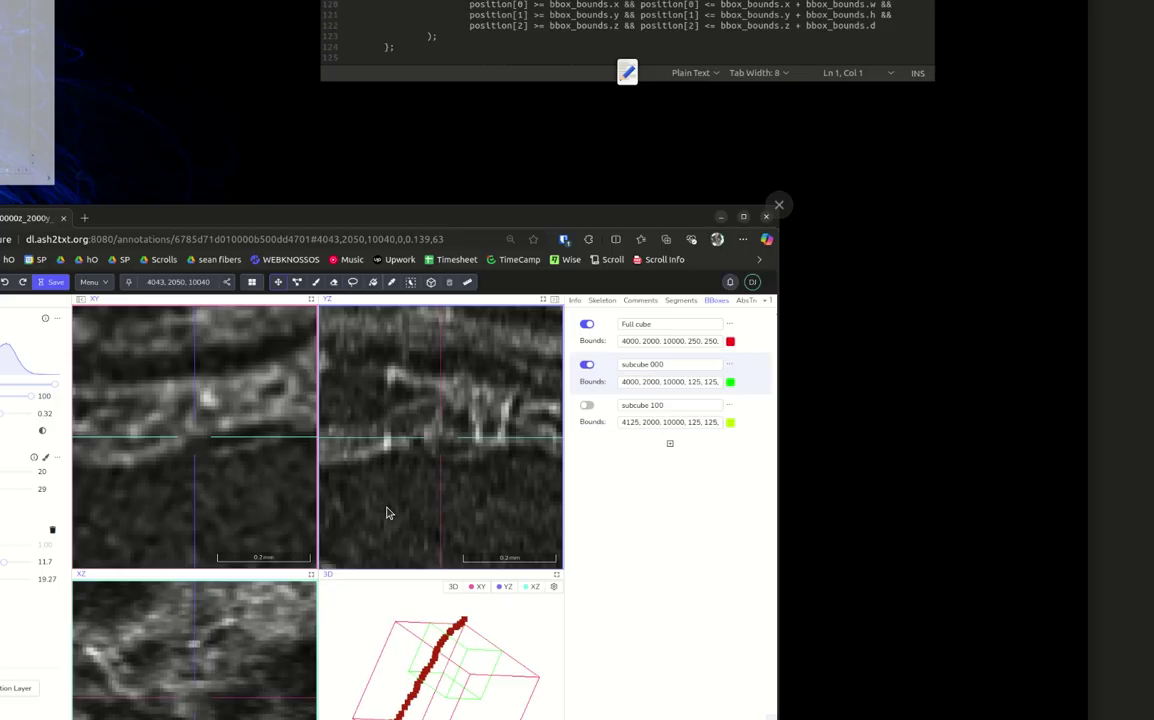
Follow the fiber up close through the YZ slices from x 4039 out to about x 3976, past the cube's edge.
{"action": "scroll", "coordinate": [770, 222], "scroll_direction": "up", "scroll_amount": 3, "text": "ctrl"}
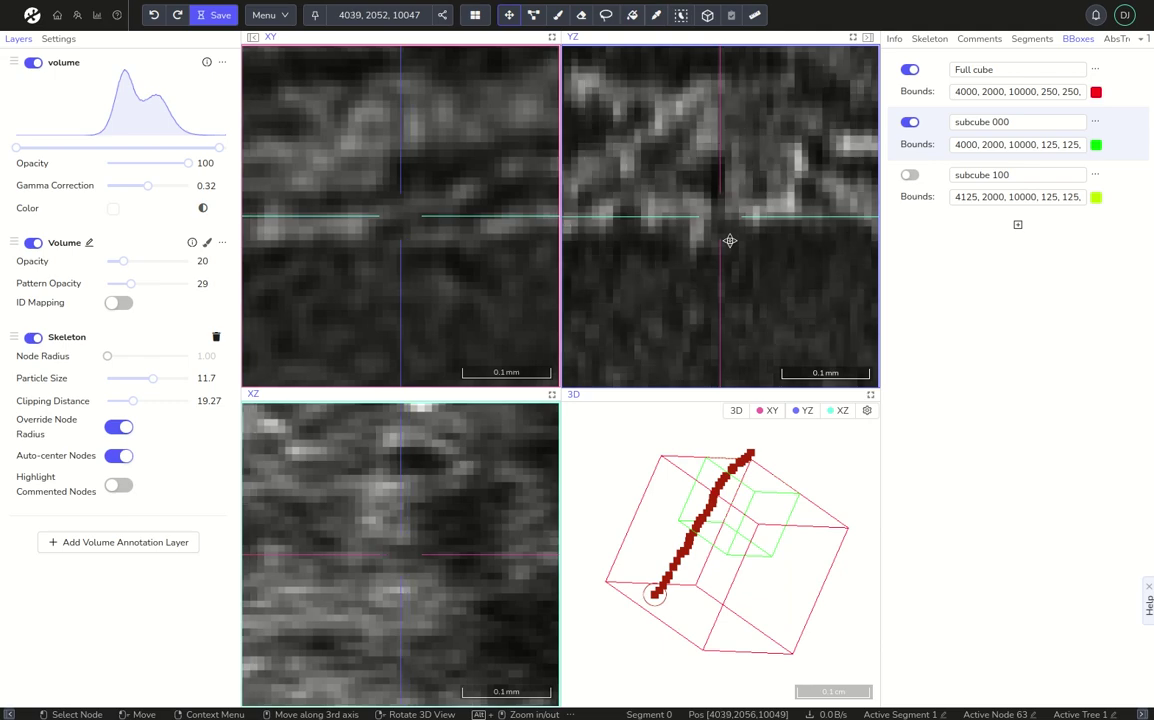
{"action": "scroll", "coordinate": [730, 240], "scroll_direction": "up", "scroll_amount": 20}
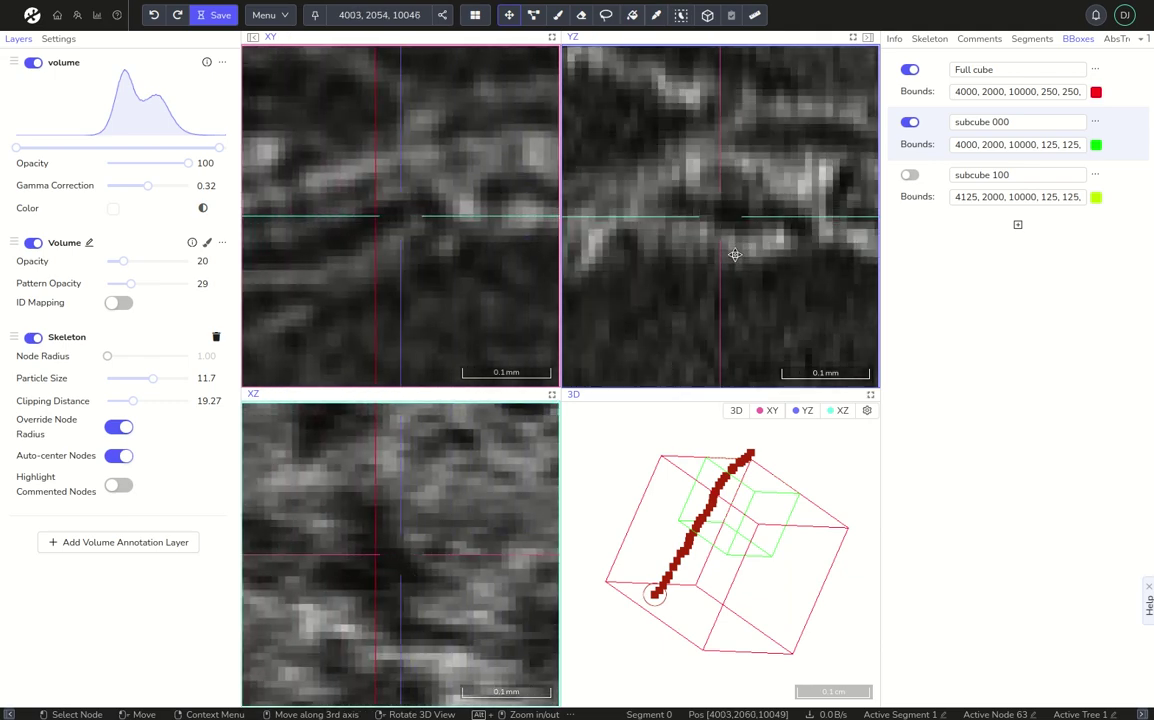
{"action": "scroll", "coordinate": [740, 280], "scroll_direction": "up", "scroll_amount": 15}
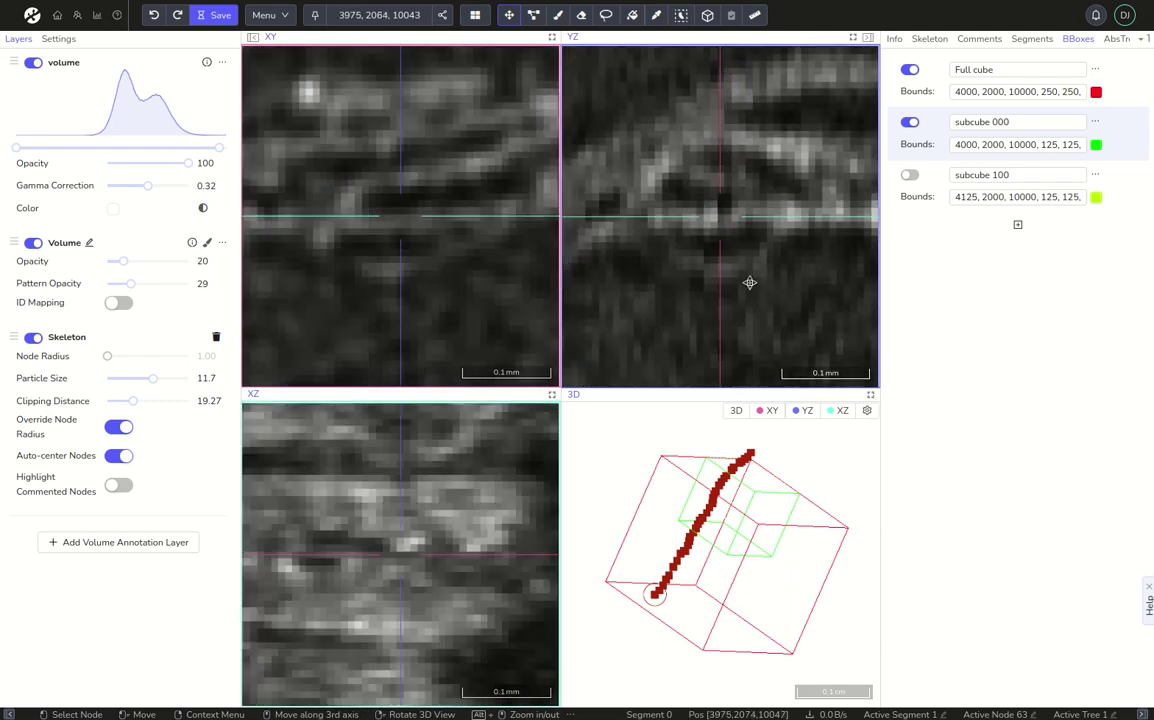
{"action": "mouse_move", "coordinate": [749, 283]}
{"action": "left_mouse_down"}
{"action": "mouse_move", "coordinate": [747, 264]}
{"action": "mouse_move", "coordinate": [744, 281]}
{"action": "left_mouse_up"}
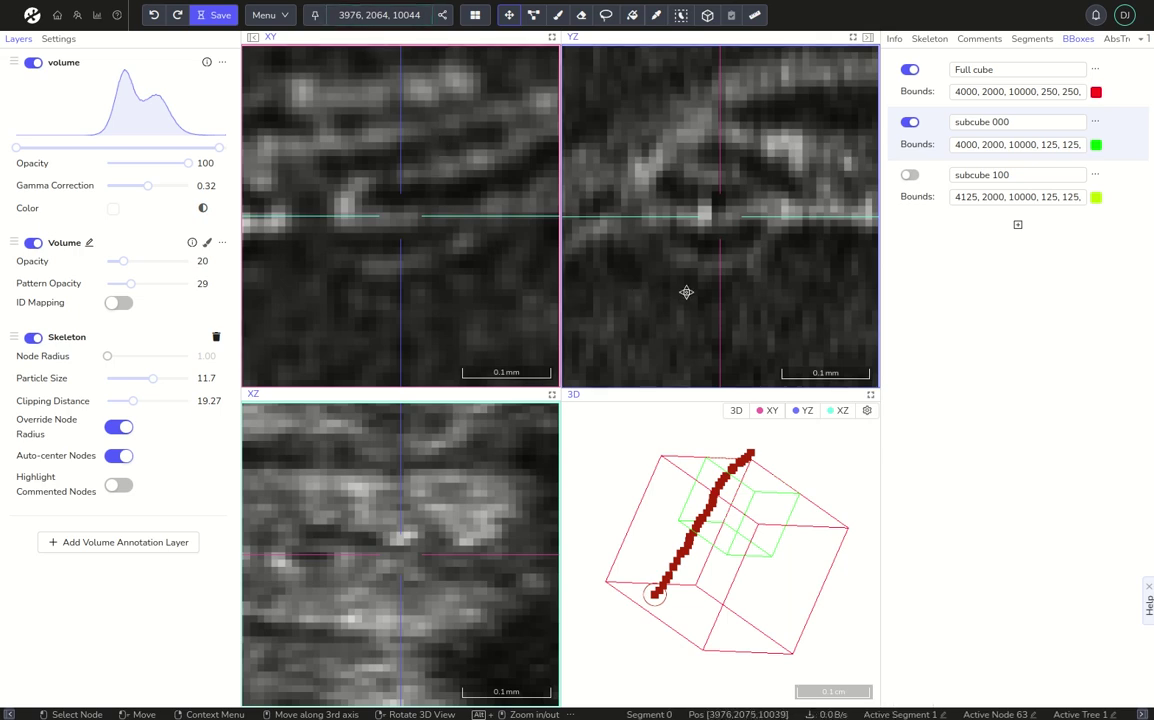
{"action": "scroll", "coordinate": [744, 297], "scroll_direction": "up", "scroll_amount": 1}
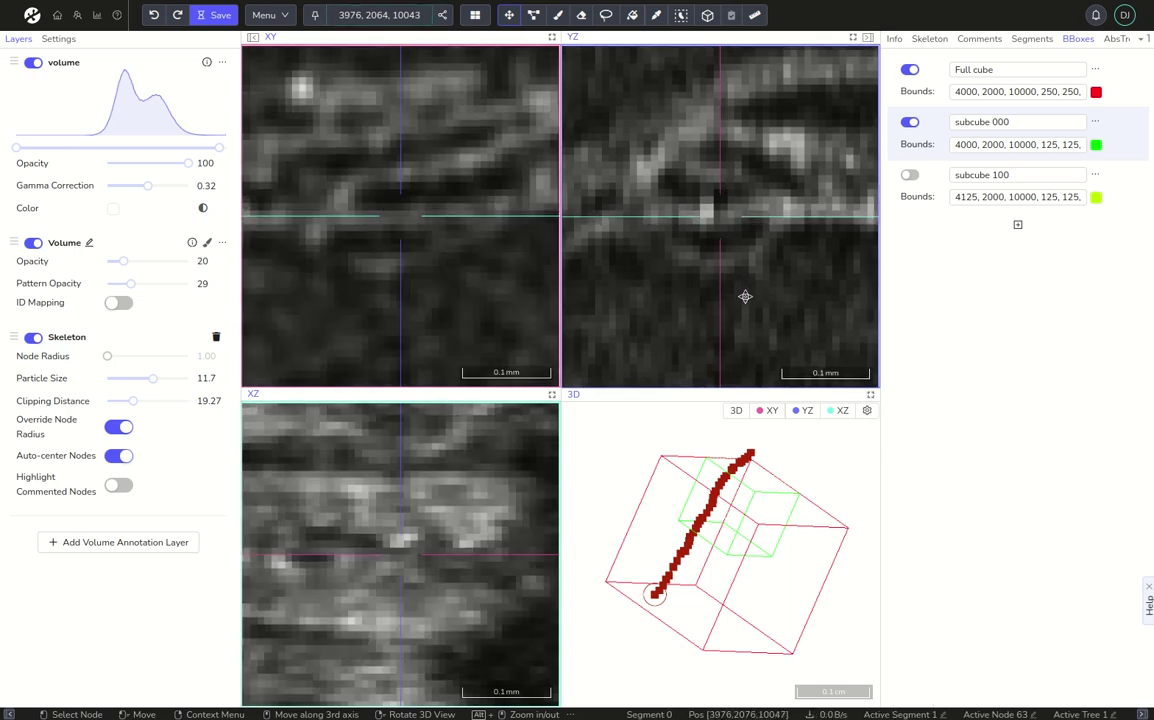
Show the skeleton trees and place a node on the fiber at about 3976, 2065, 10043 in the existing tree.
{"action": "left_click", "coordinate": [933, 39]}
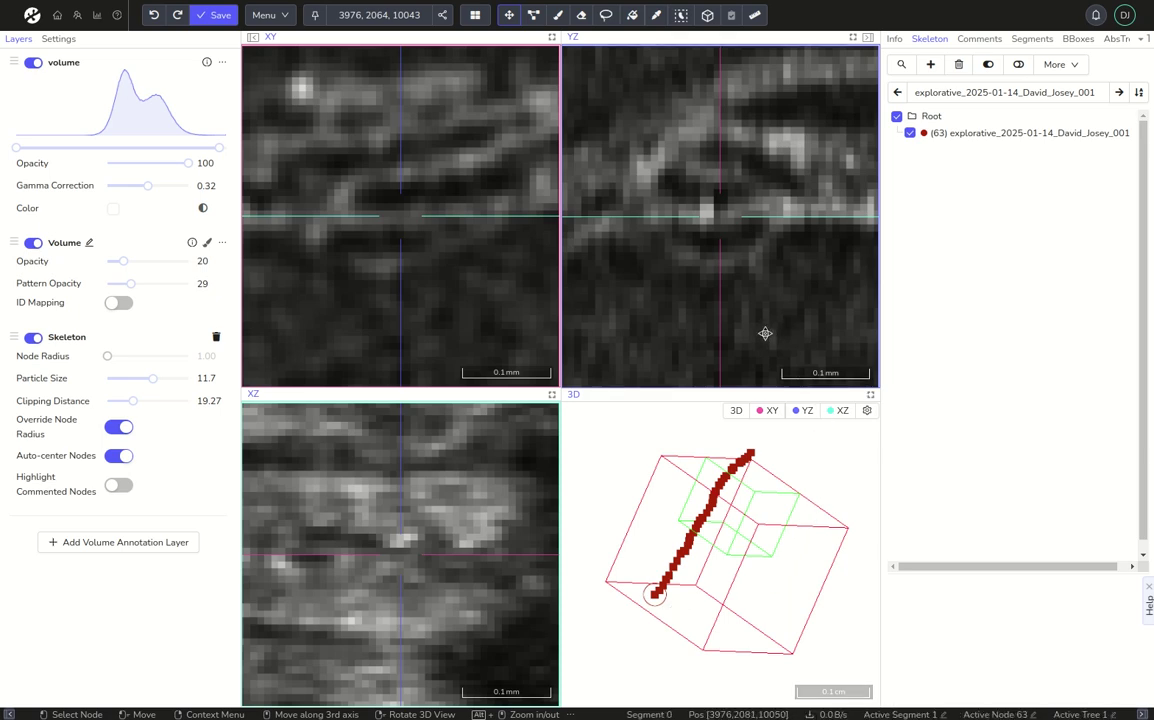
{"action": "key", "text": "Down"}
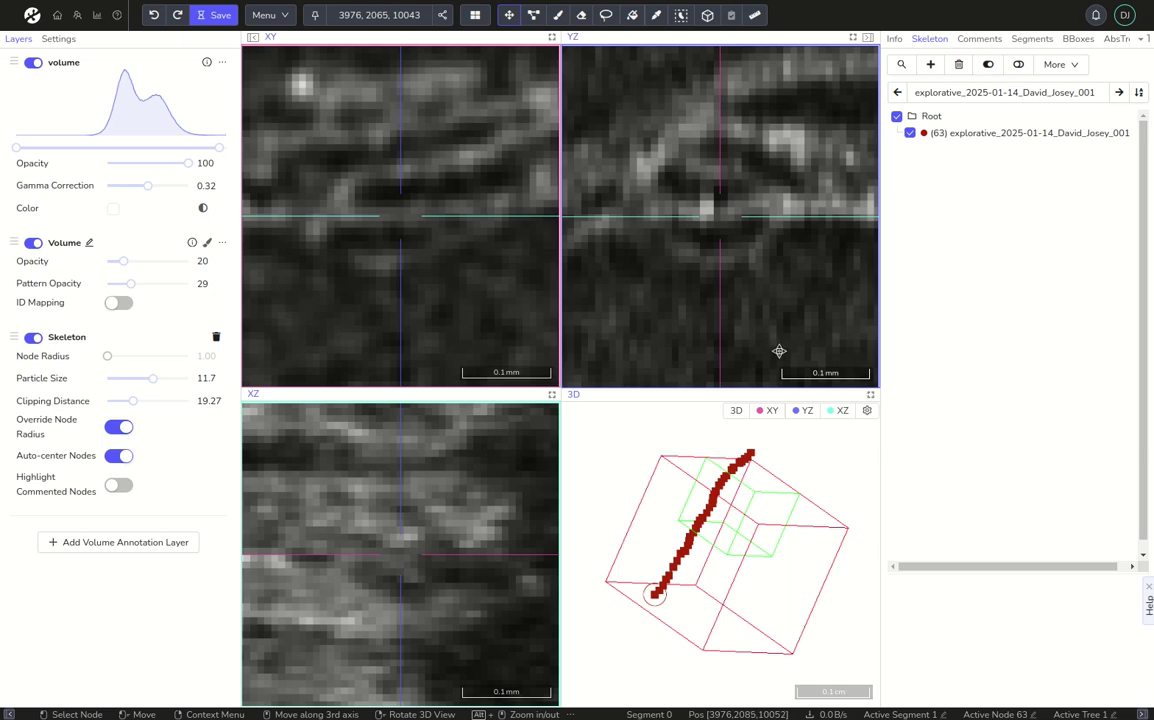
{"action": "key", "text": "space"}
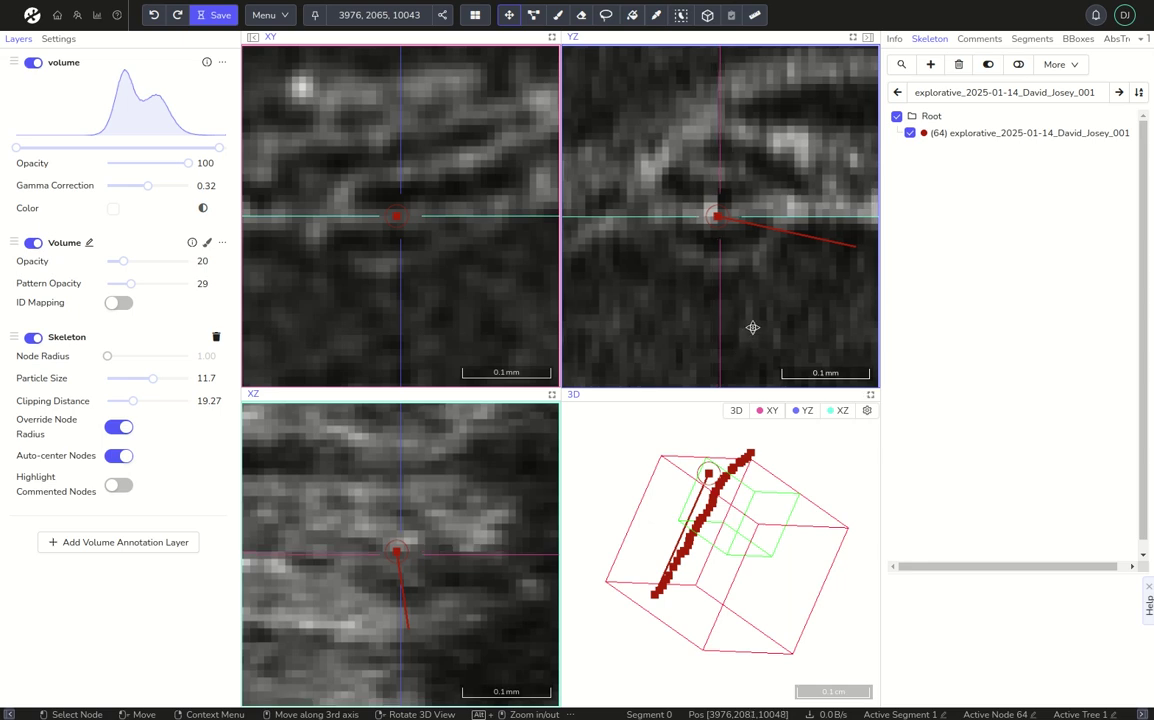
{"action": "left_click_drag", "start_coordinate": [750, 330], "coordinate": [756, 327]}
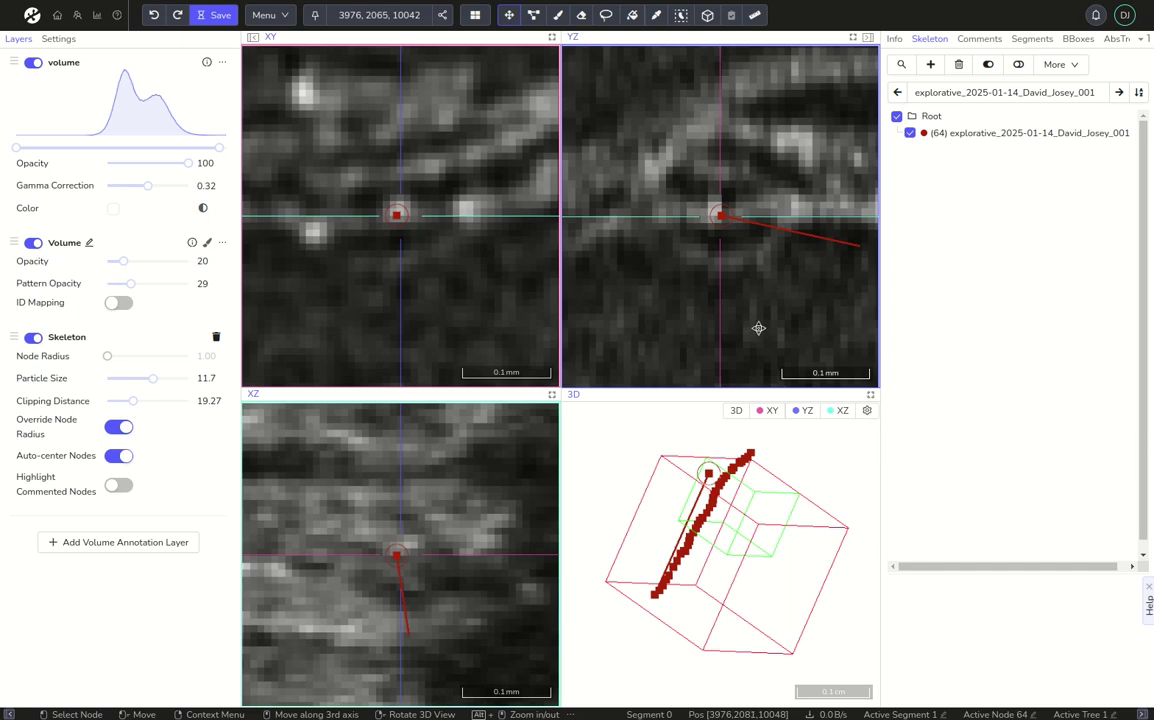
Create a second skeleton tree and place its first node on the fiber at 3971, 2066, 10043.
{"action": "key", "text": "c"}
{"action": "scroll", "coordinate": [757, 325], "scroll_direction": "down", "scroll_amount": 5}
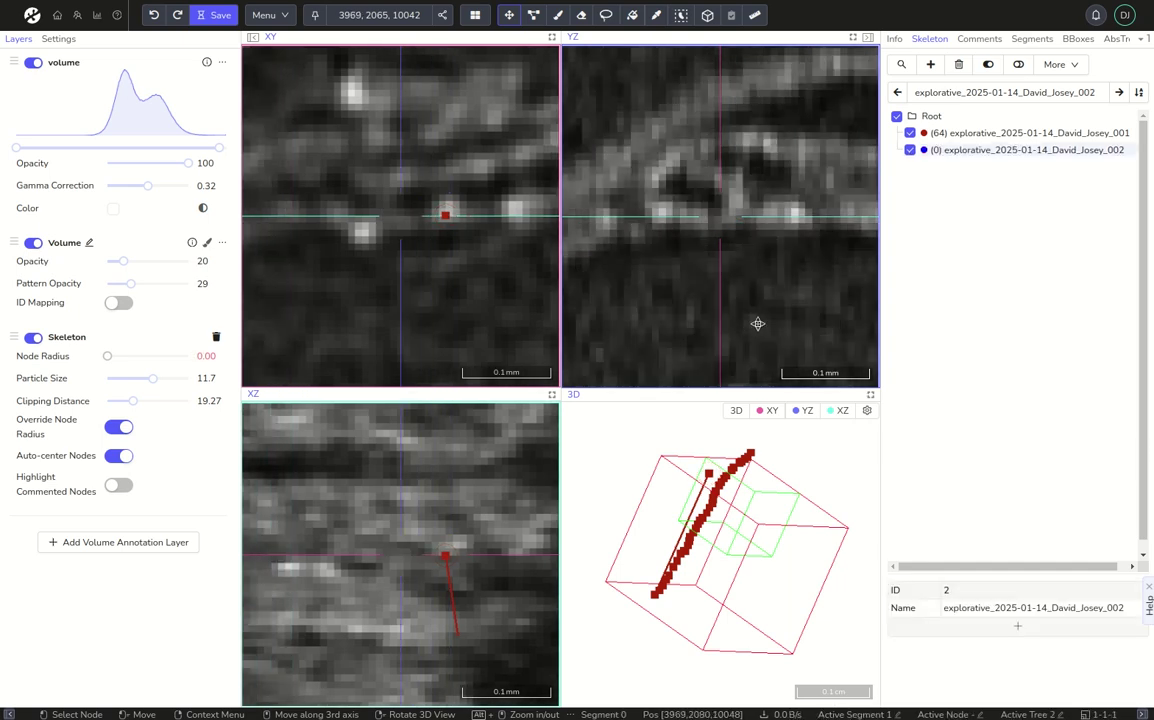
{"action": "left_click_drag", "start_coordinate": [755, 321], "coordinate": [755, 317]}
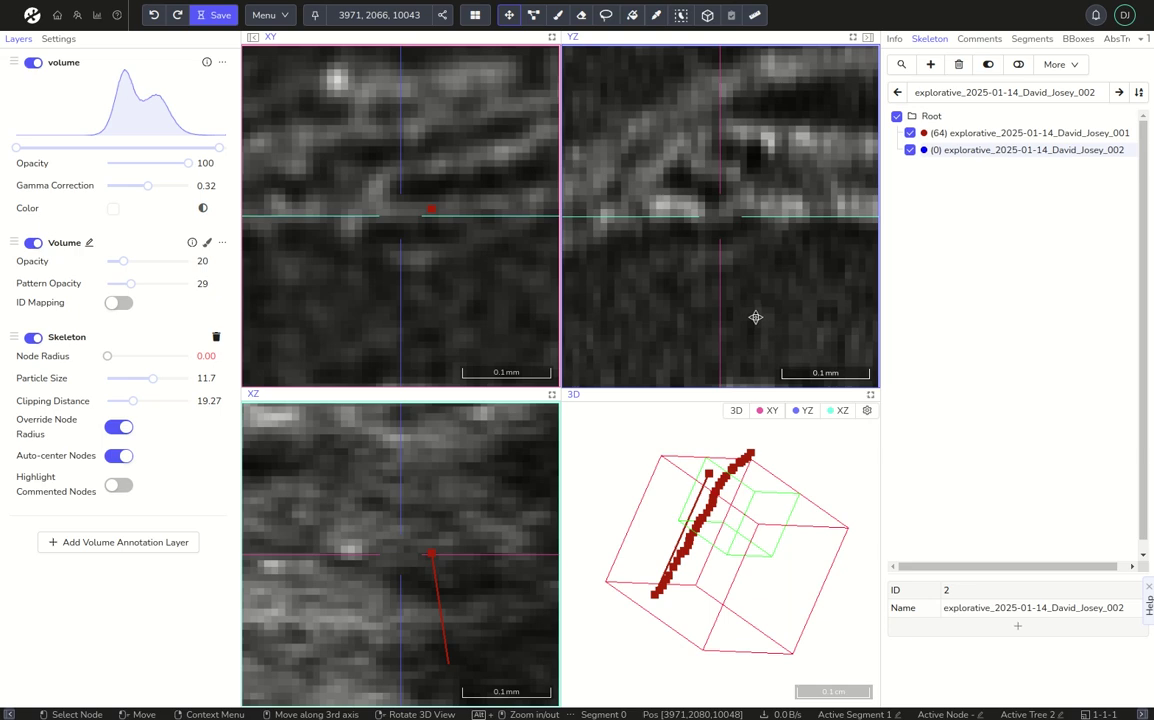
{"action": "right_click", "coordinate": [755, 317]}
Delete the stray node near 3976, 2065, 10043 from the first tree and reselect the second tree's node.
{"action": "scroll", "coordinate": [755, 317], "scroll_direction": "up", "scroll_amount": 4}
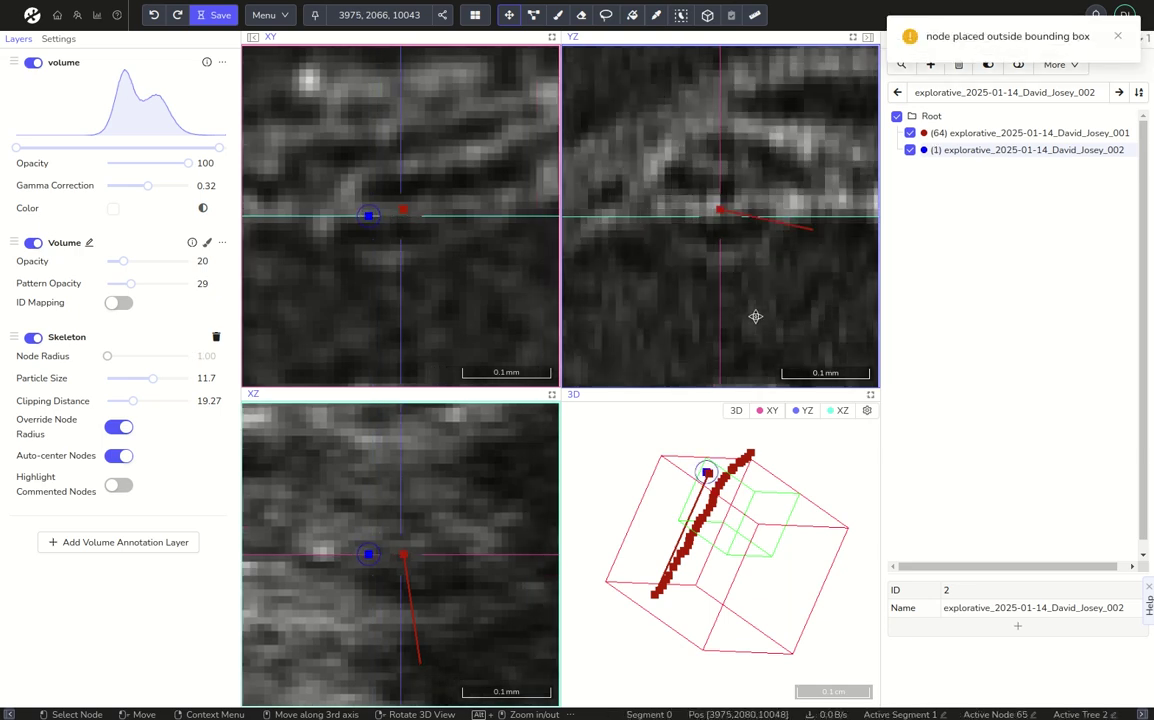
{"action": "left_click", "coordinate": [722, 209]}
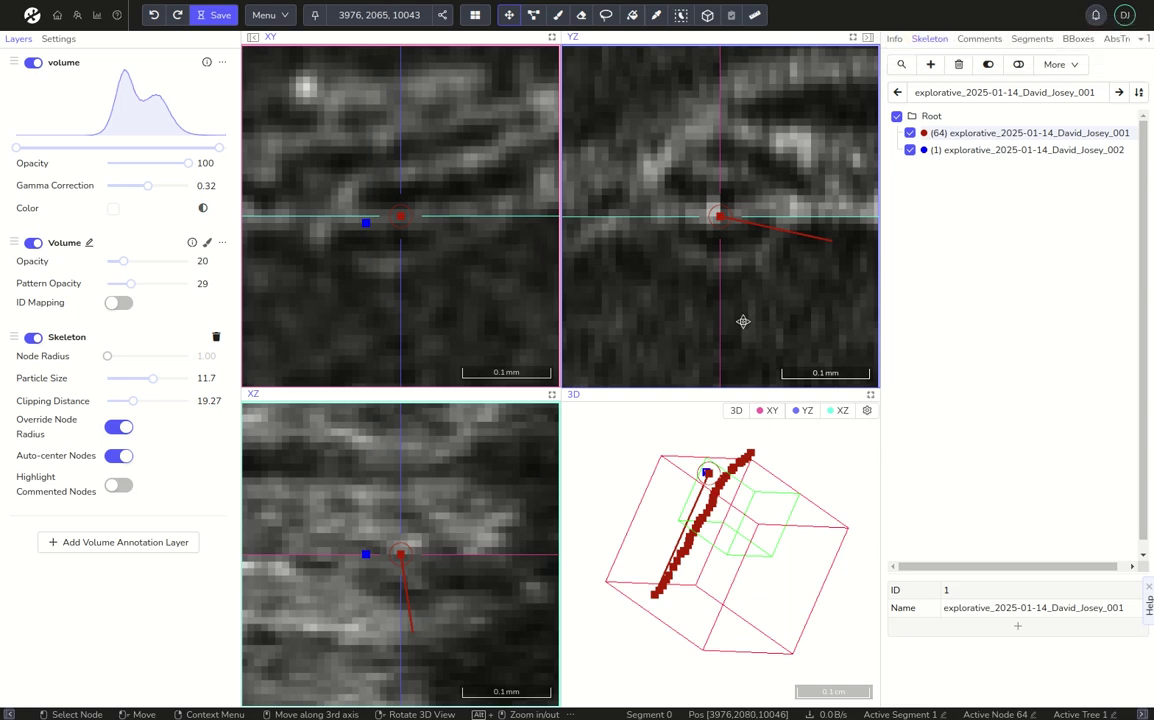
{"action": "key", "text": "Delete"}
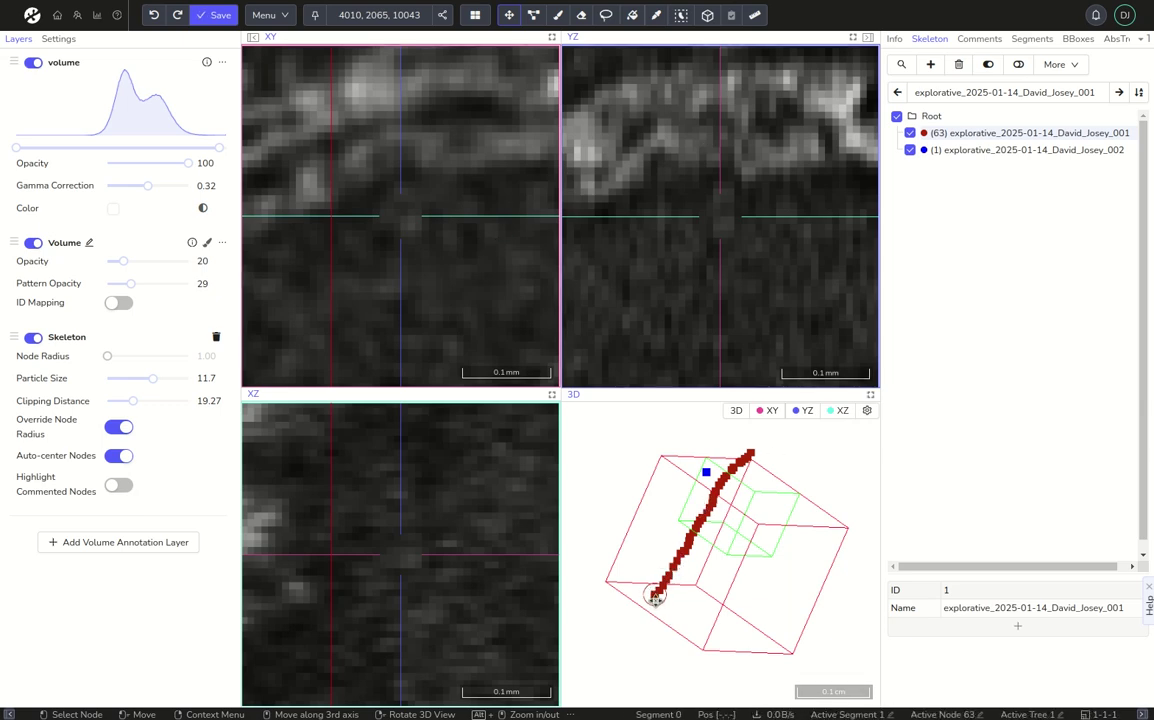
{"action": "left_click", "coordinate": [706, 470]}
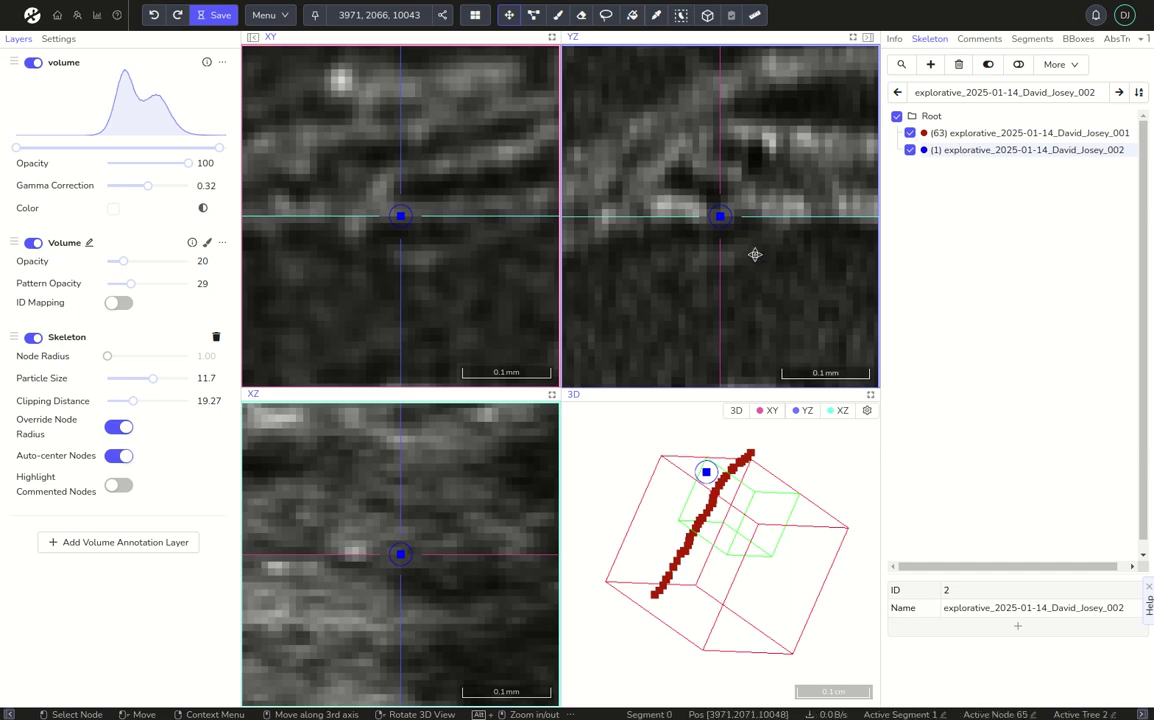
Trace the fiber through the YZ slices between x 3965 and 3981 and add the second tree's next node at 3981, 2065, 10044.
{"action": "scroll", "coordinate": [729, 194], "scroll_direction": "up", "scroll_amount": 2, "text": "ctrl"}
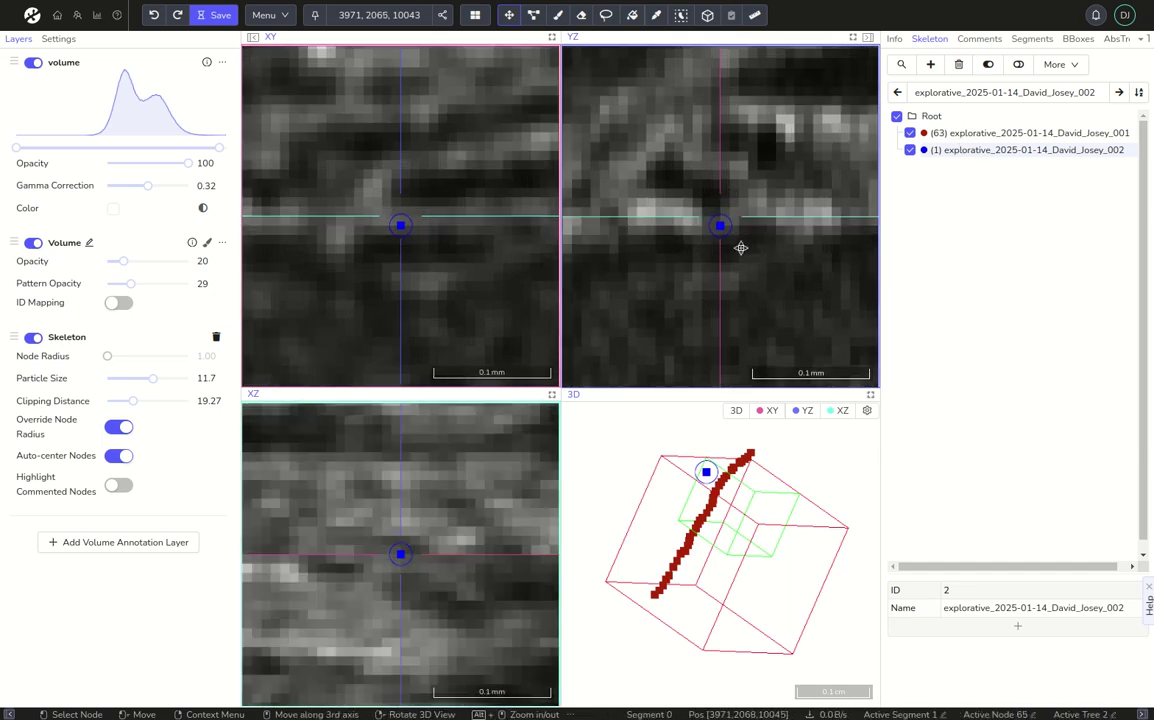
{"action": "scroll", "coordinate": [739, 253], "scroll_direction": "down", "scroll_amount": 4}
{"action": "scroll", "coordinate": [740, 255], "scroll_direction": "up", "scroll_amount": 5}
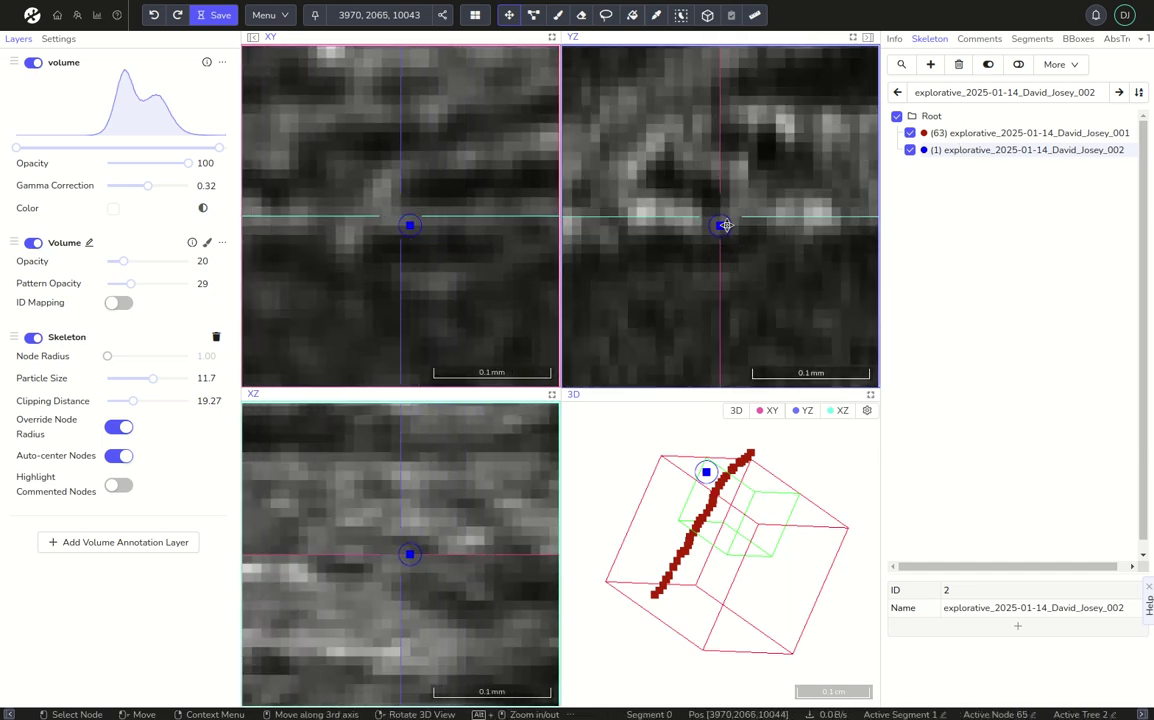
{"action": "scroll", "coordinate": [788, 250], "scroll_direction": "up", "scroll_amount": 4}
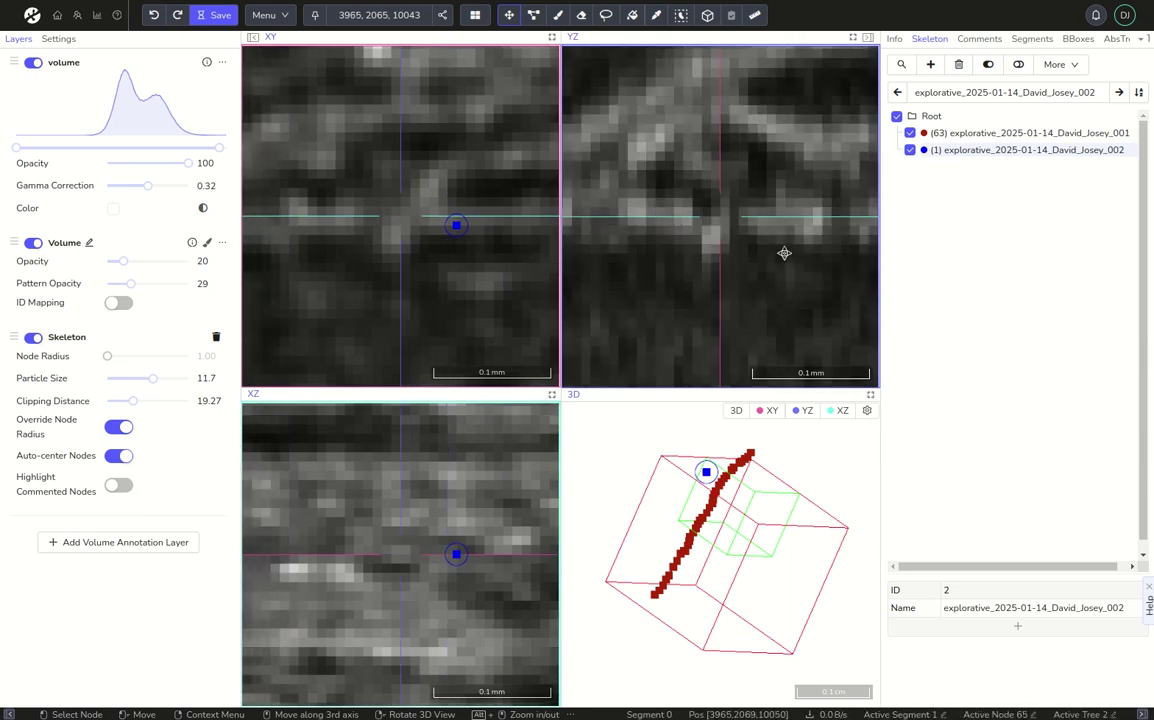
{"action": "scroll", "coordinate": [784, 250], "scroll_direction": "down", "scroll_amount": 10}
{"action": "scroll", "coordinate": [775, 250], "scroll_direction": "up", "scroll_amount": 3}
{"action": "scroll", "coordinate": [774, 250], "scroll_direction": "down", "scroll_amount": 2}
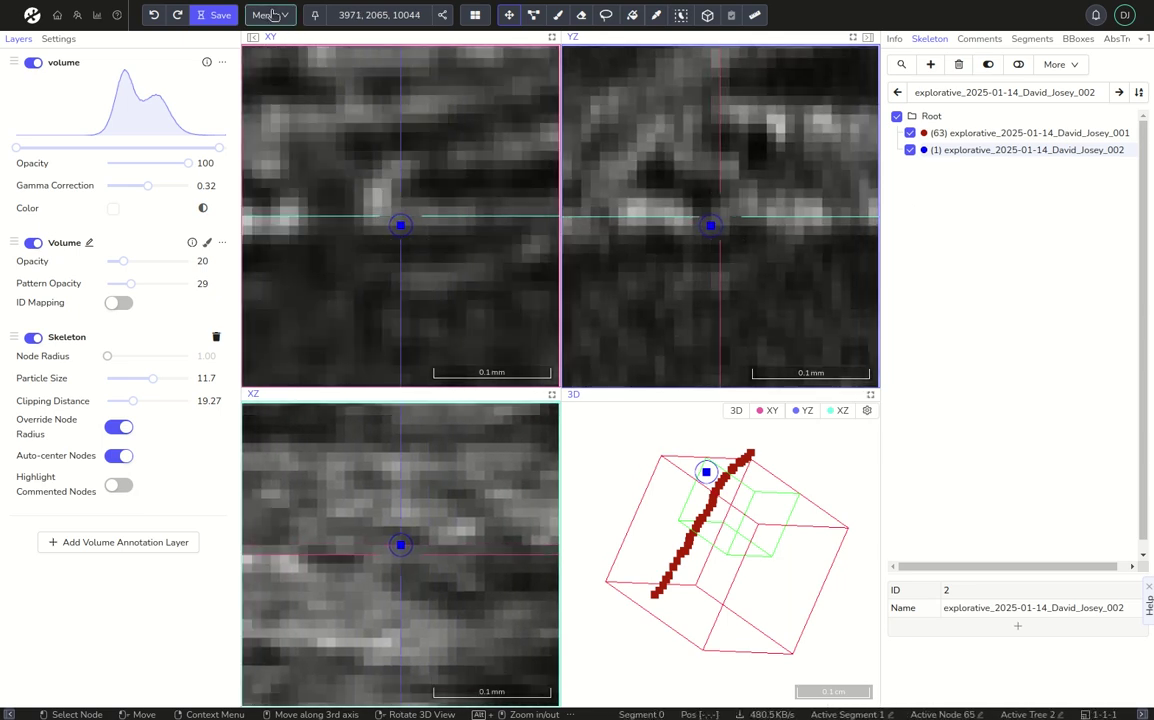
{"action": "scroll", "coordinate": [768, 292], "scroll_direction": "down", "scroll_amount": 2}
{"action": "scroll", "coordinate": [768, 292], "scroll_direction": "down", "scroll_amount": 6}
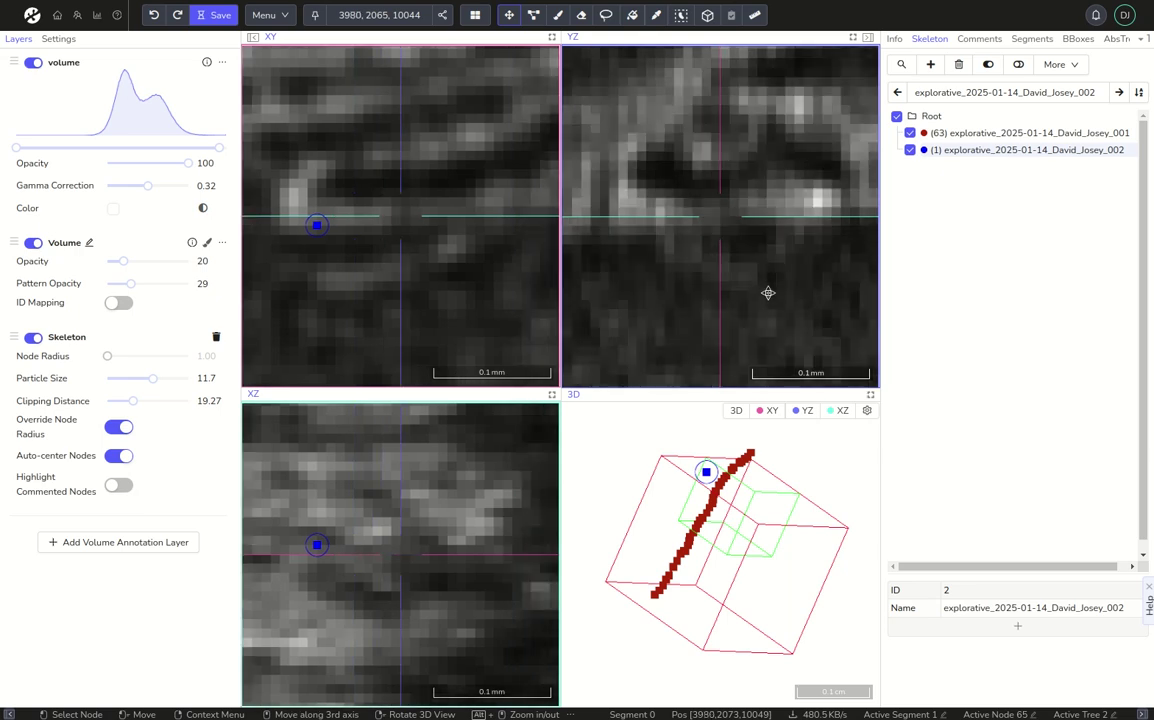
{"action": "scroll", "coordinate": [750, 291], "scroll_direction": "up", "scroll_amount": 2}
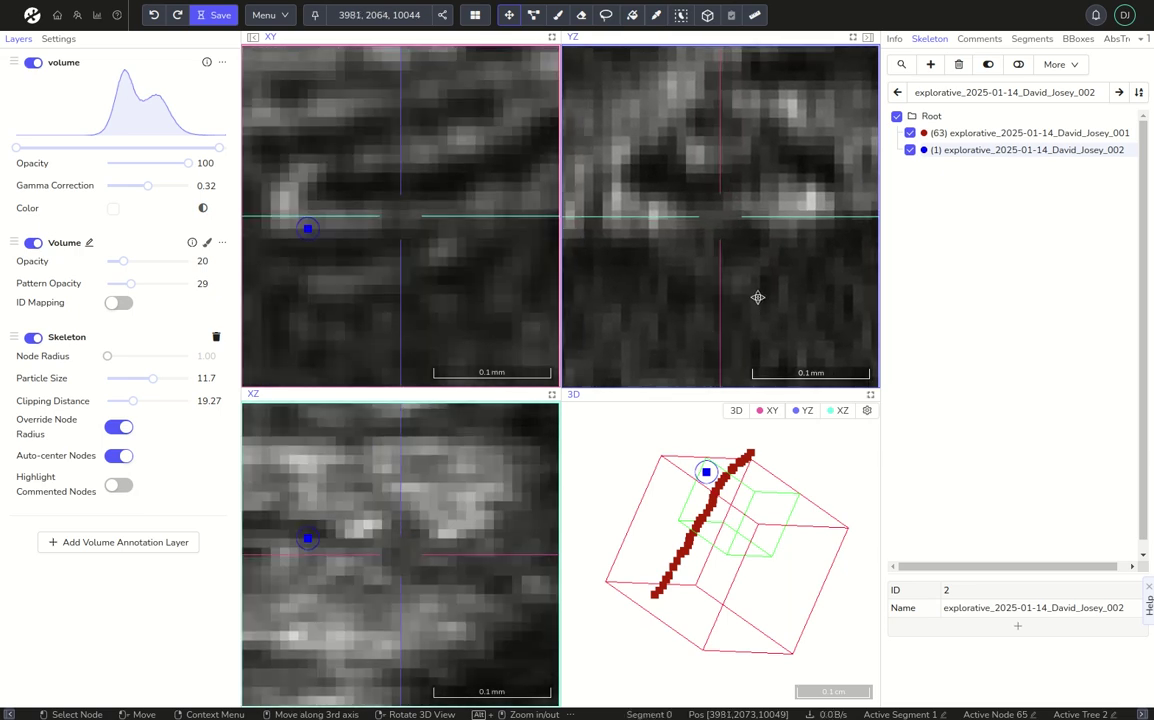
{"action": "right_click", "coordinate": [755, 291]}
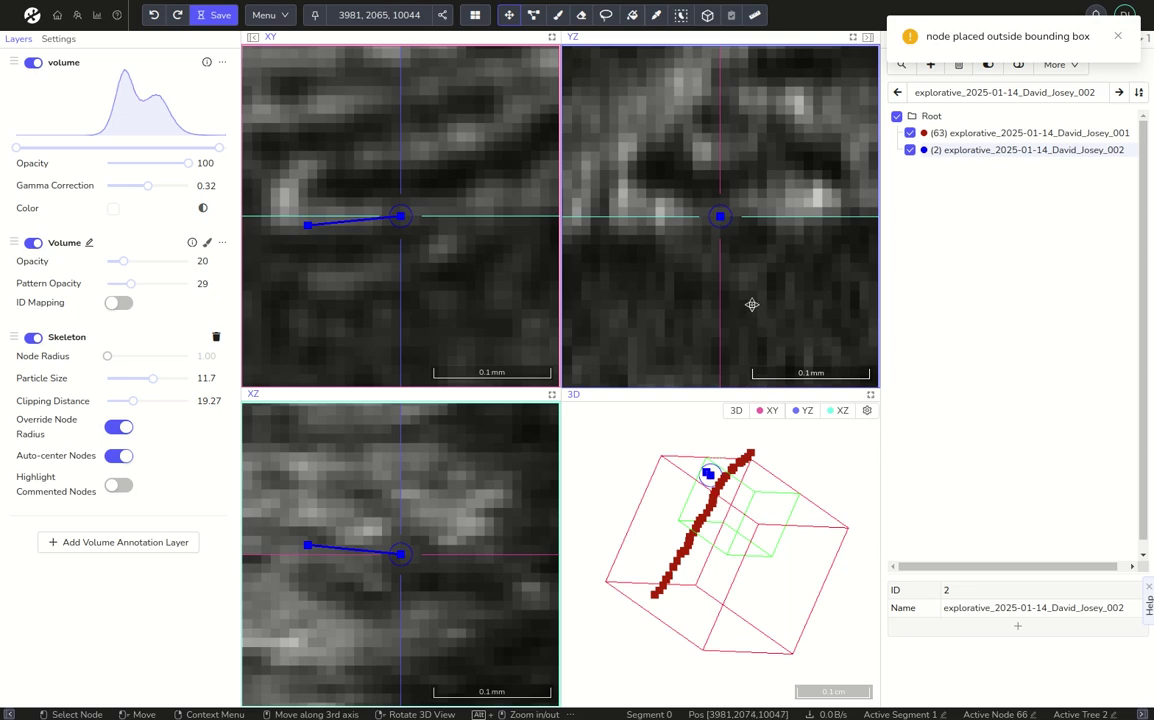
Switch to the arbitrary view mode and inspect the new node in the YZ, XZ and XY orientations.
{"action": "key", "text": "m"}
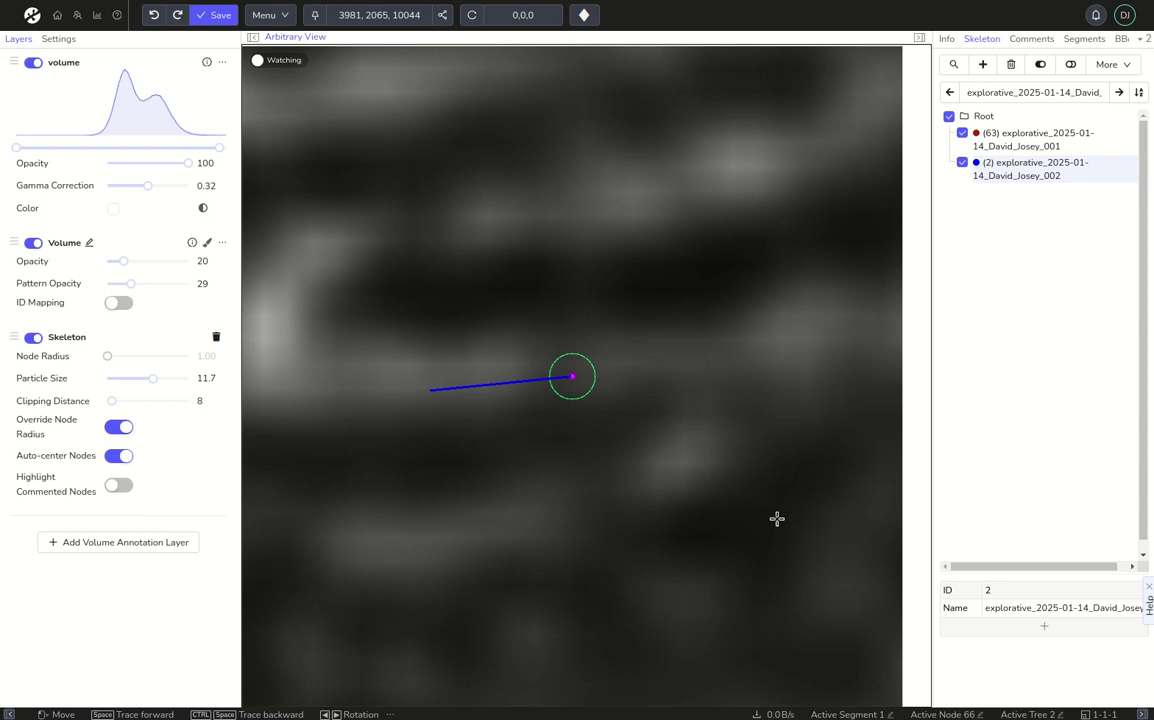
{"action": "key", "text": "2"}
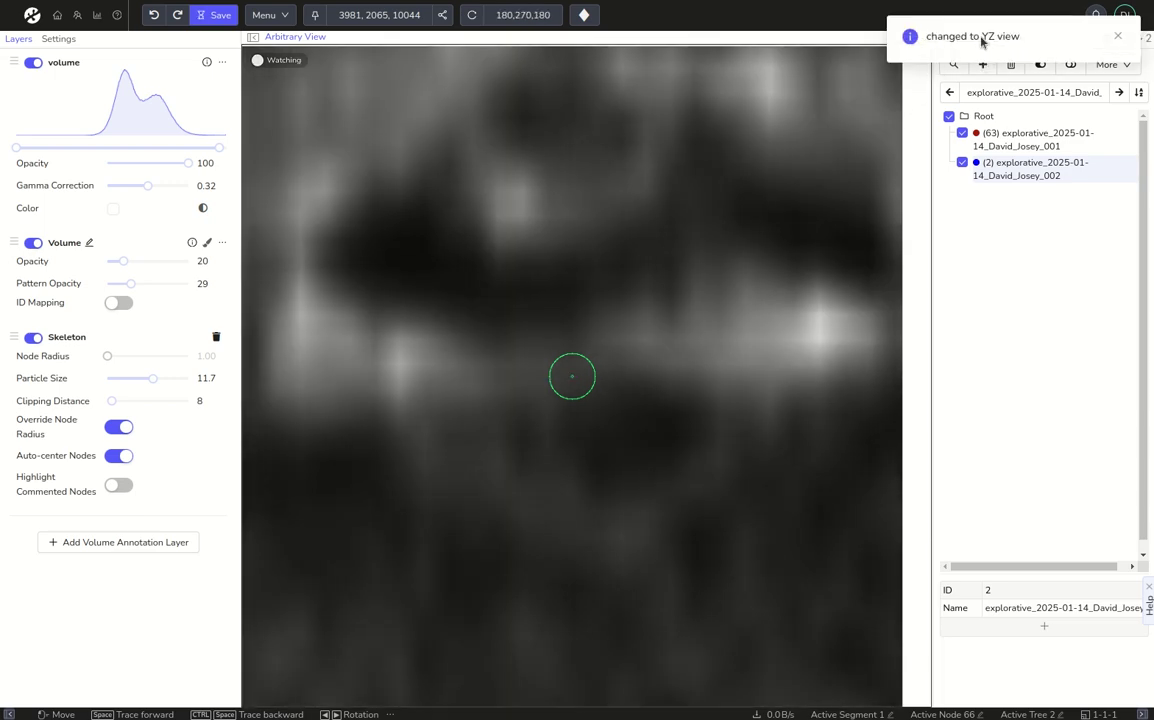
{"action": "key", "text": "3"}
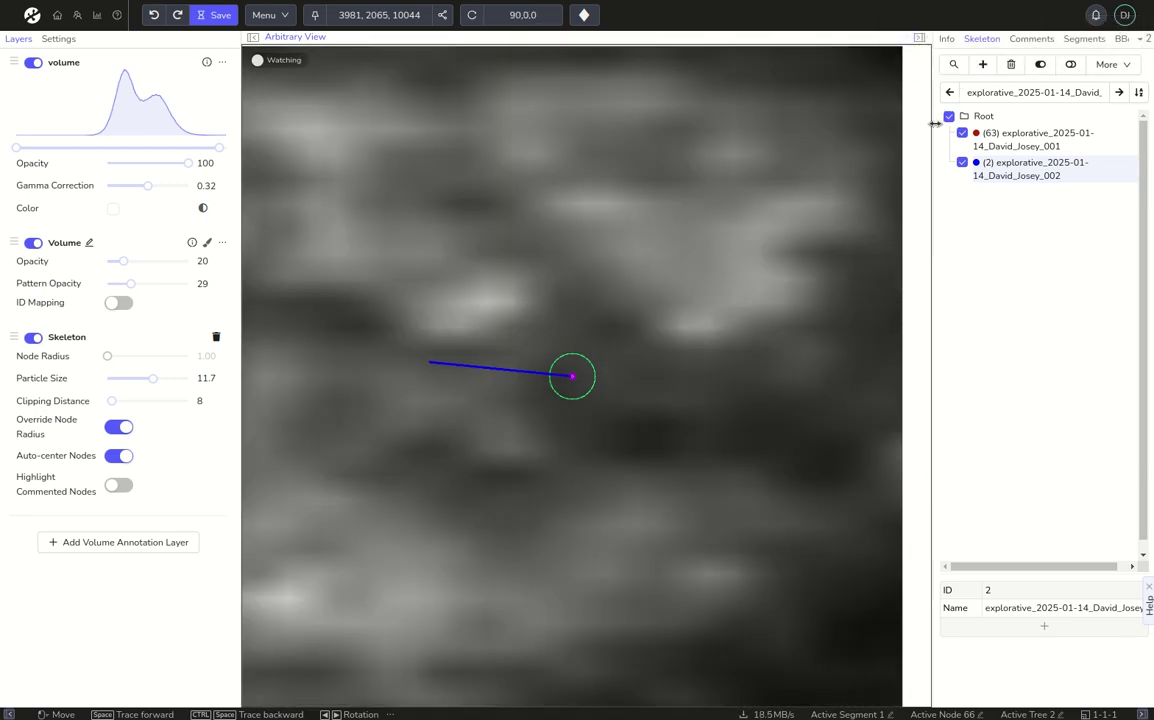
{"action": "key", "text": "1"}
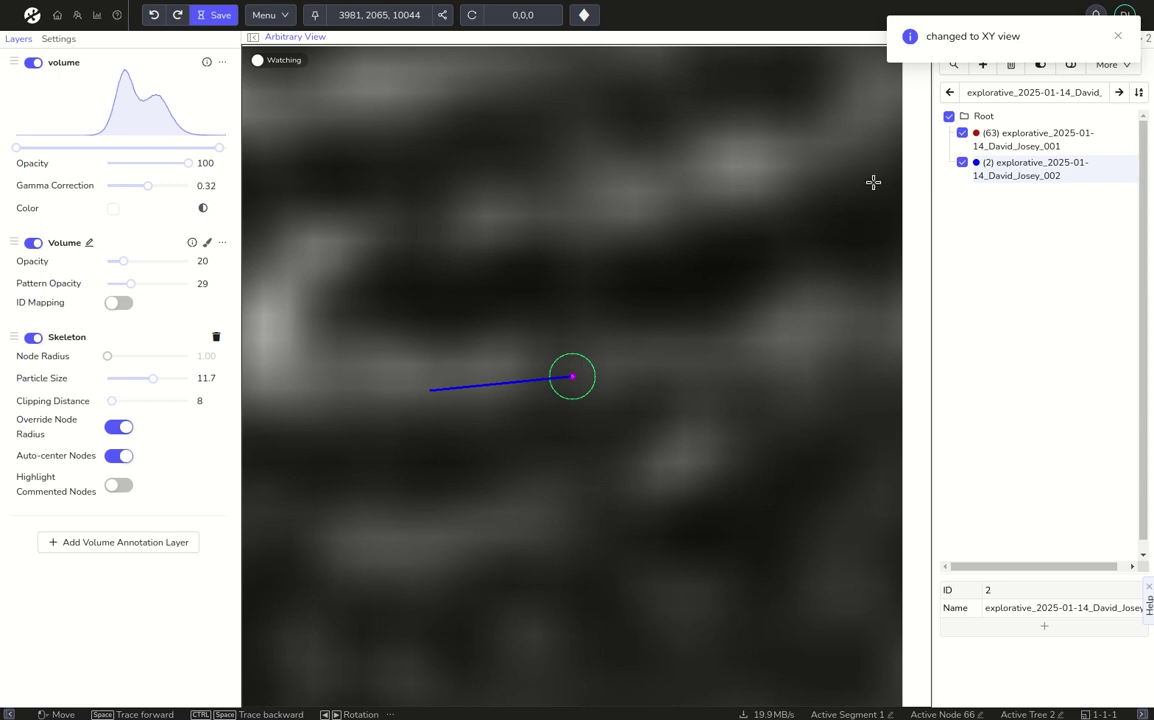
Switch the arbitrary view to the YZ orientation and examine the fiber back and forth between x 3968 and 3990.
{"action": "key", "text": "2"}
{"action": "key", "text": "3"}
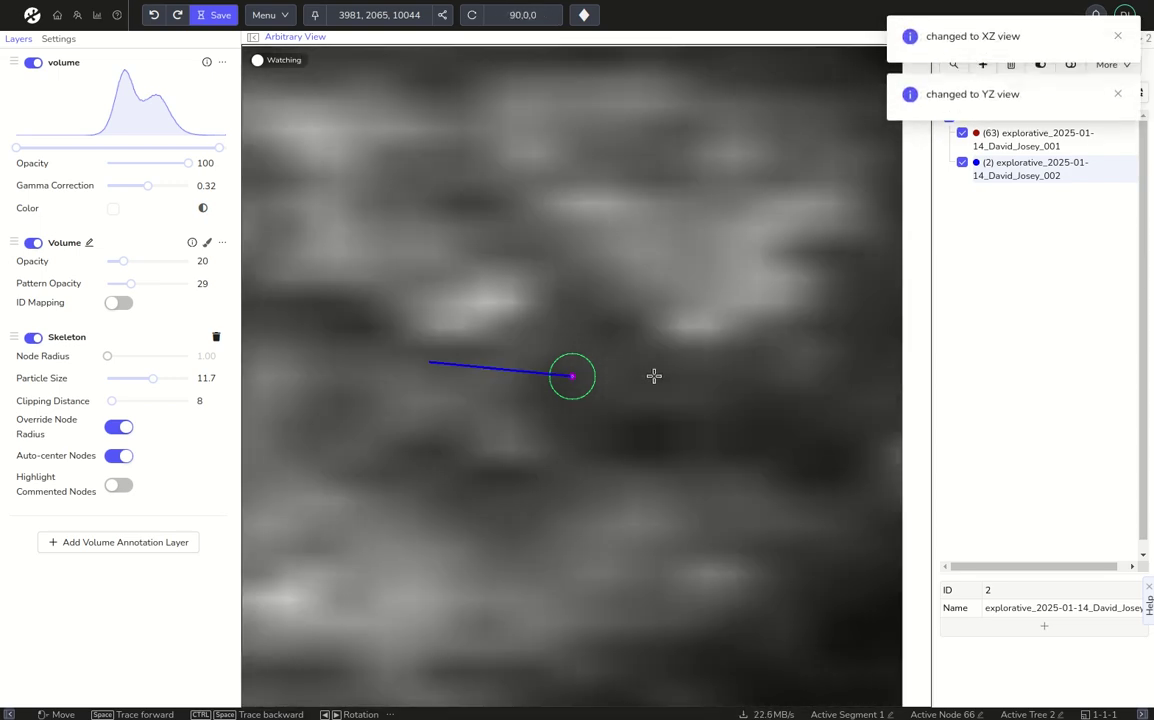
{"action": "key", "text": "2"}
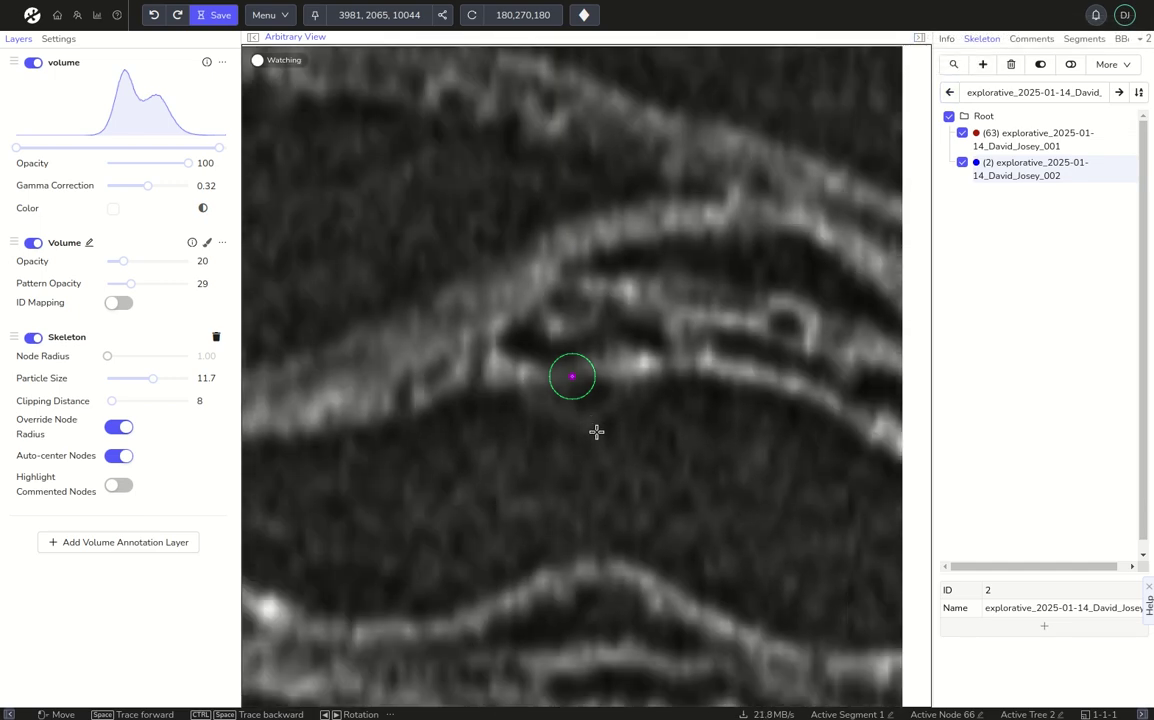
{"action": "key", "text": "space"}
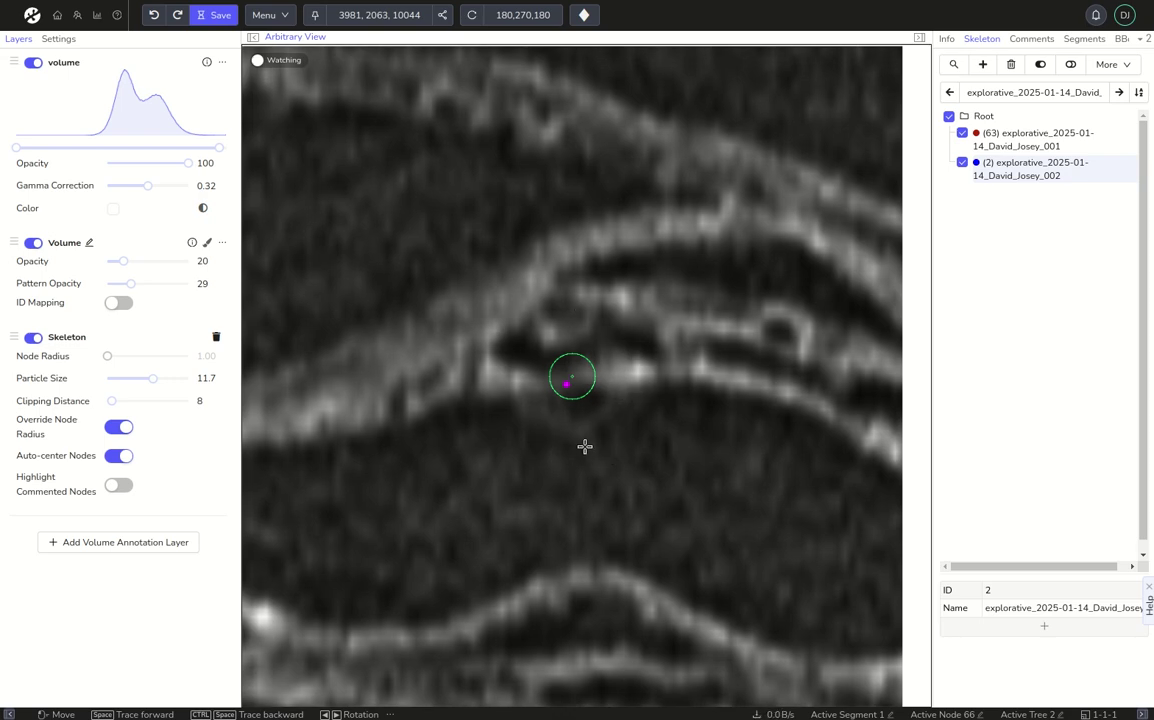
{"action": "key", "text": "space"}
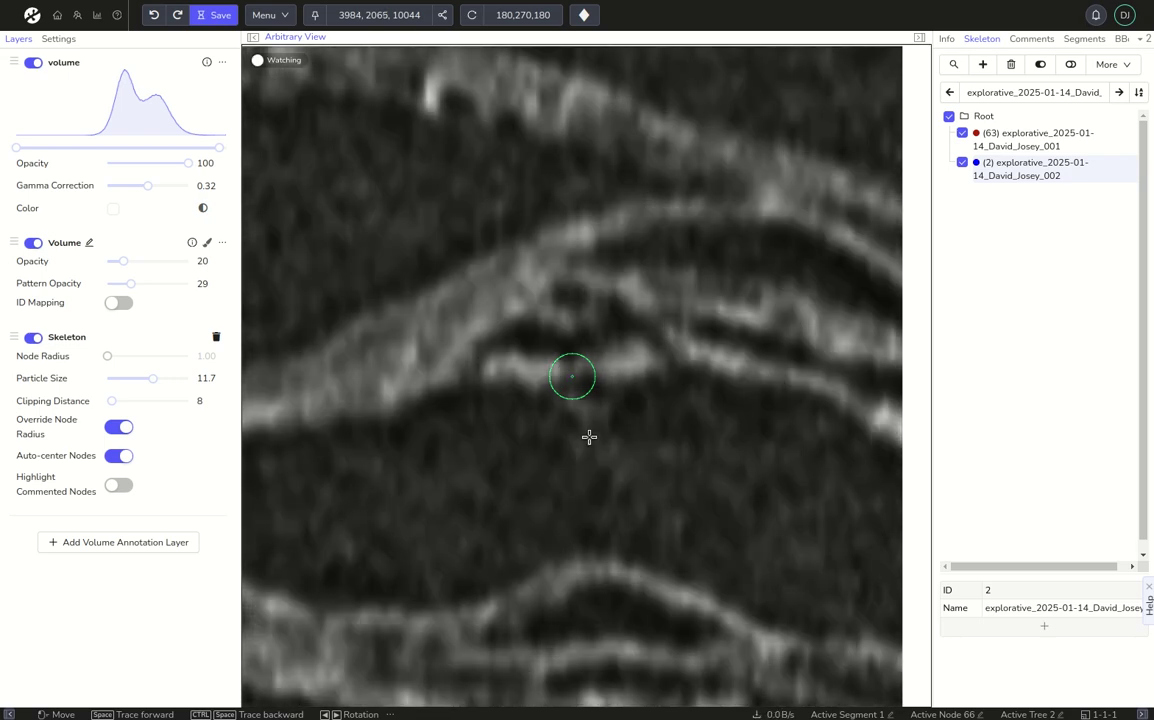
{"action": "key", "text": "ctrl+space"}
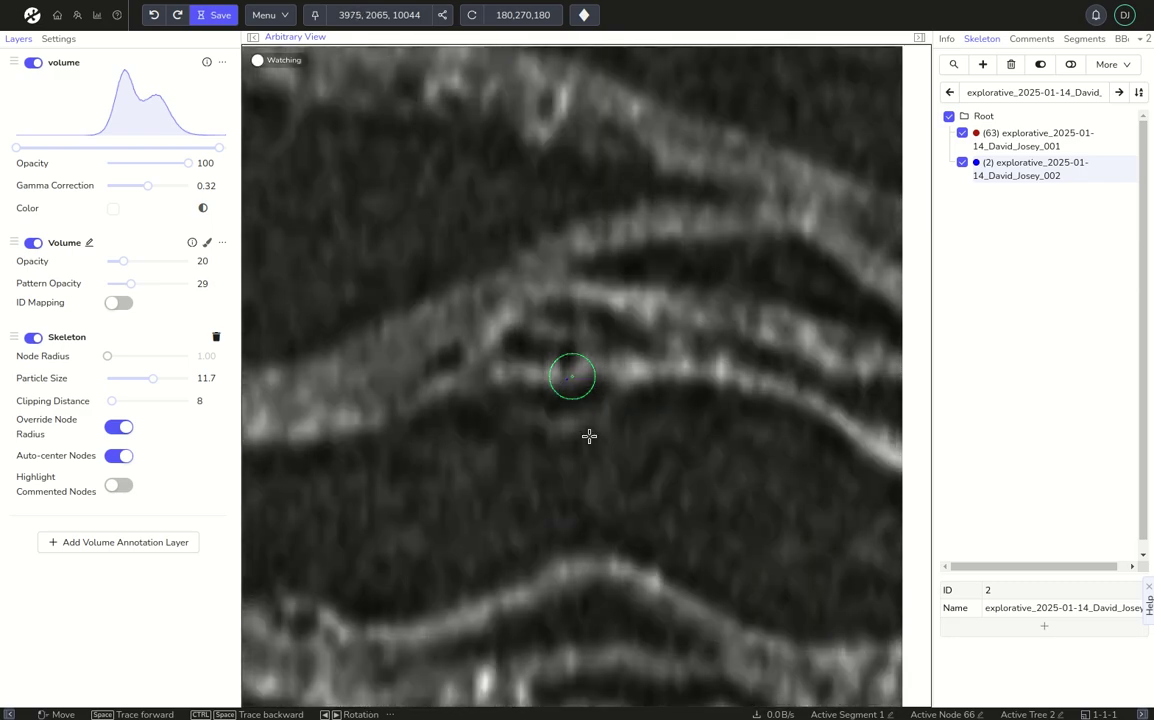
{"action": "key", "text": "space"}
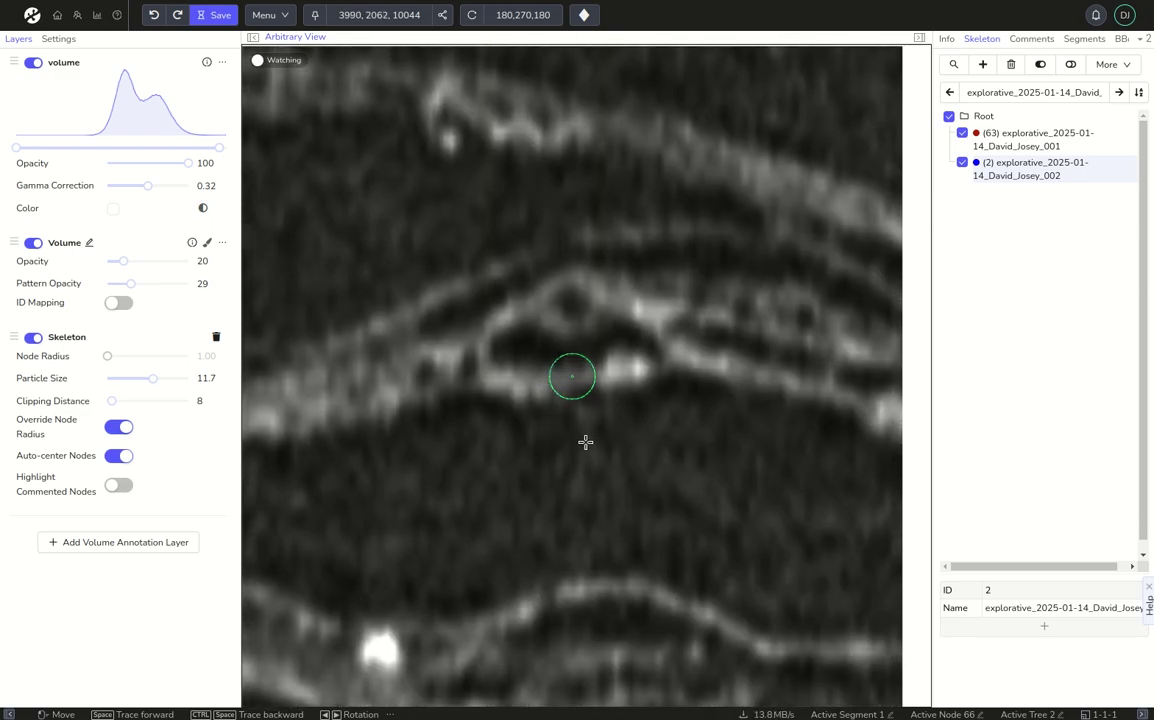
{"action": "key", "text": "ctrl+space"}
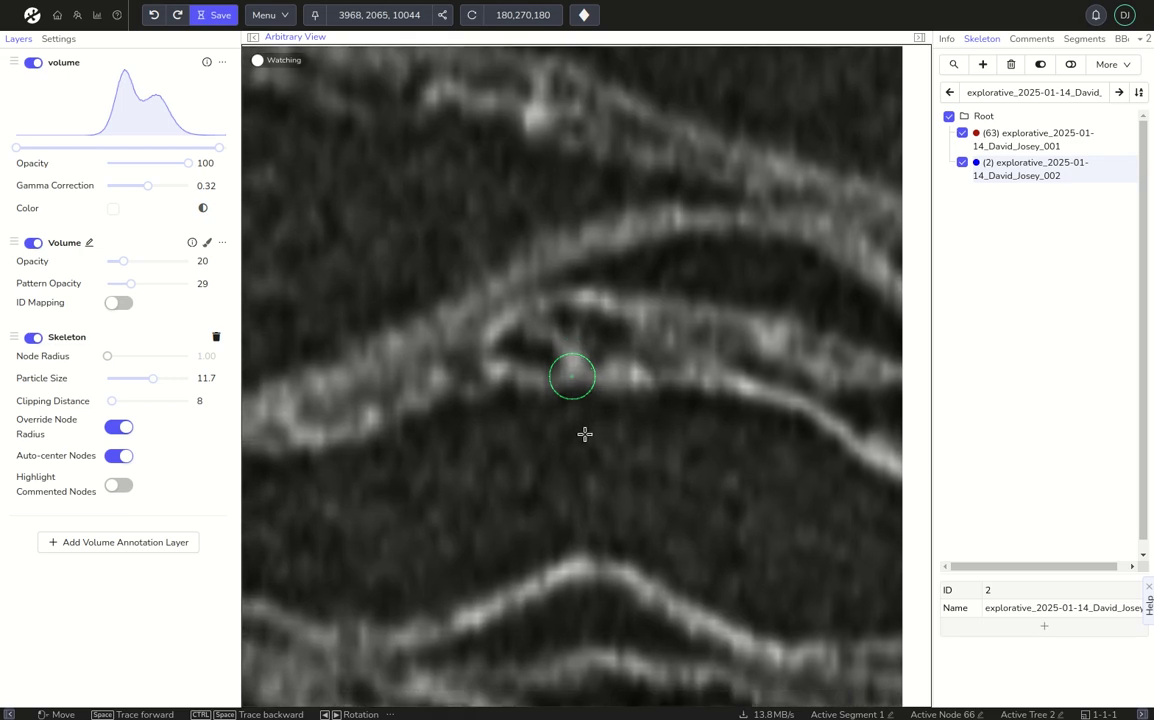
Trace the fiber forward from x 3979 to about x 4004, adding two more nodes to the second tree.
{"action": "key", "text": "space"}
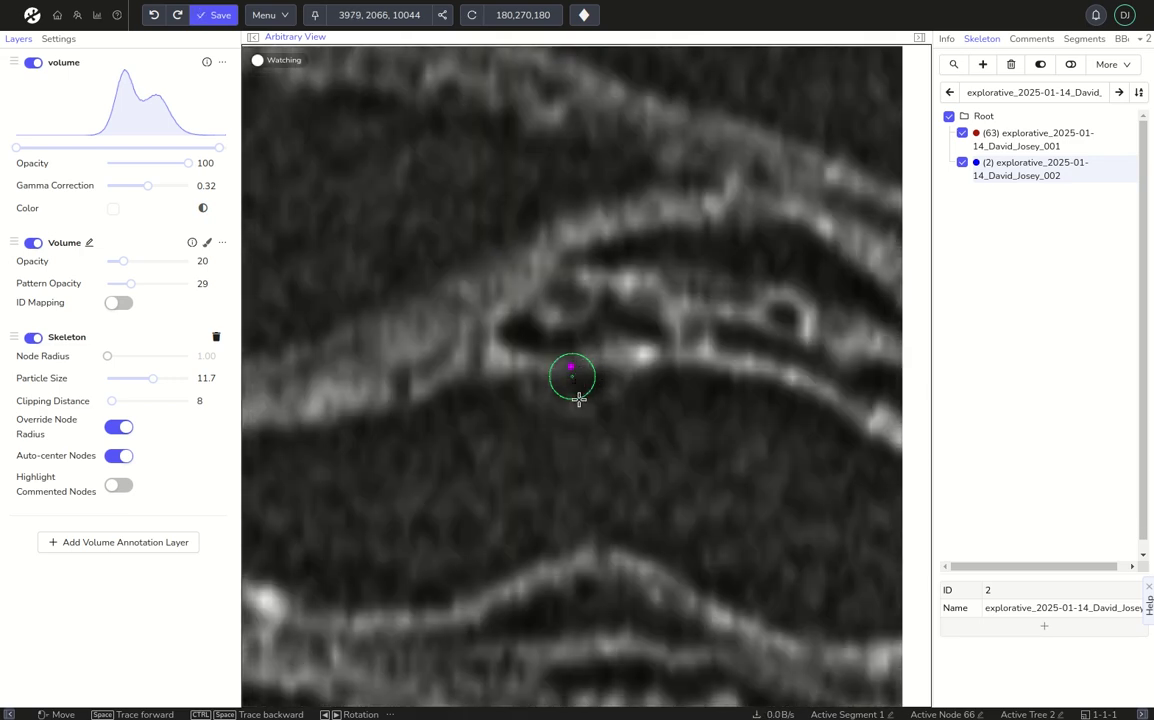
{"action": "key", "text": "space"}
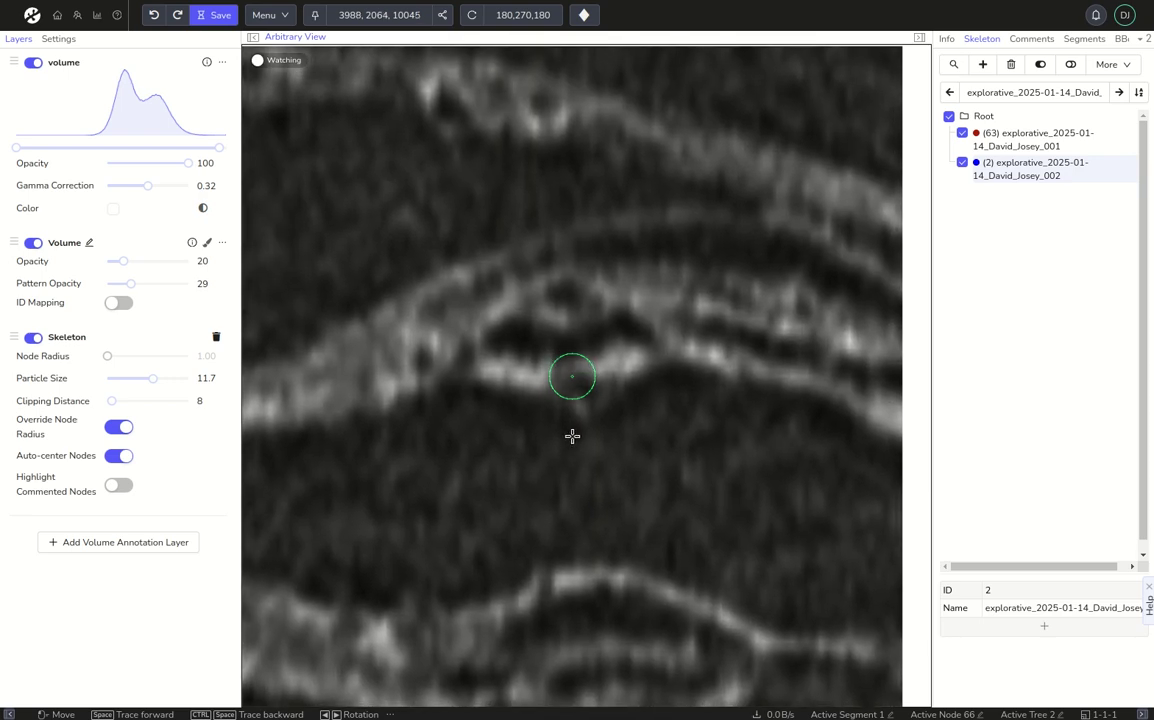
{"action": "key", "text": "space"}
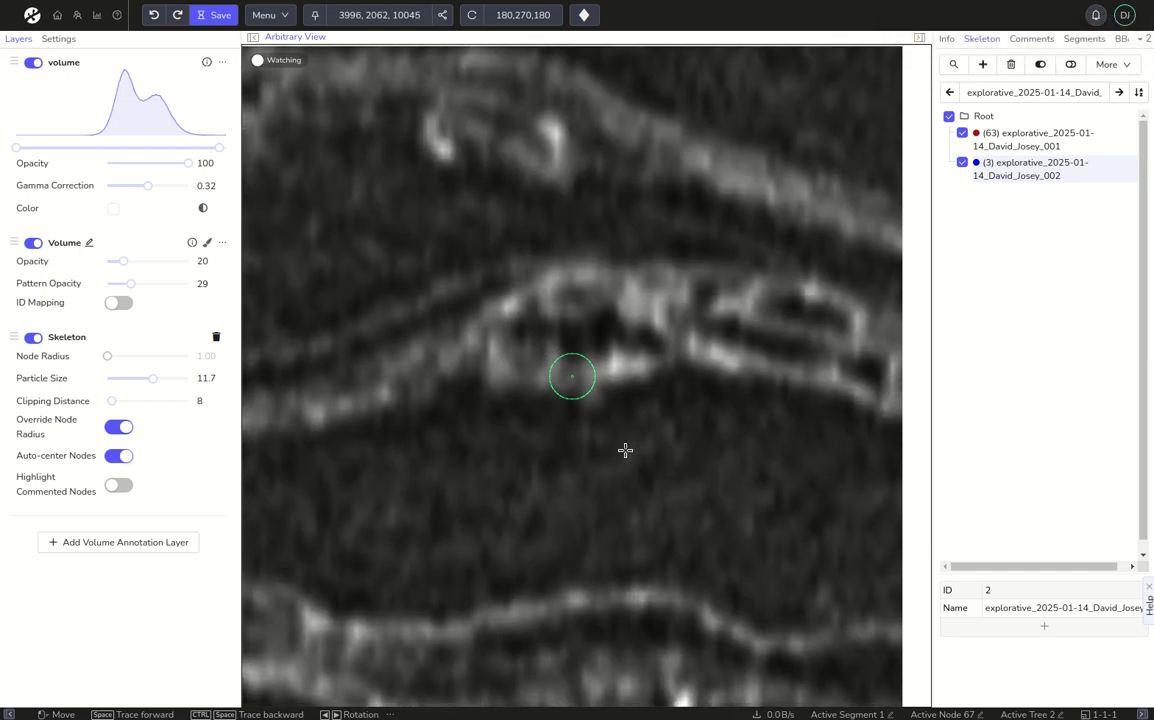
{"action": "key", "text": "space"}
{"action": "left_click_drag", "start_coordinate": [628, 452], "coordinate": [620, 480]}
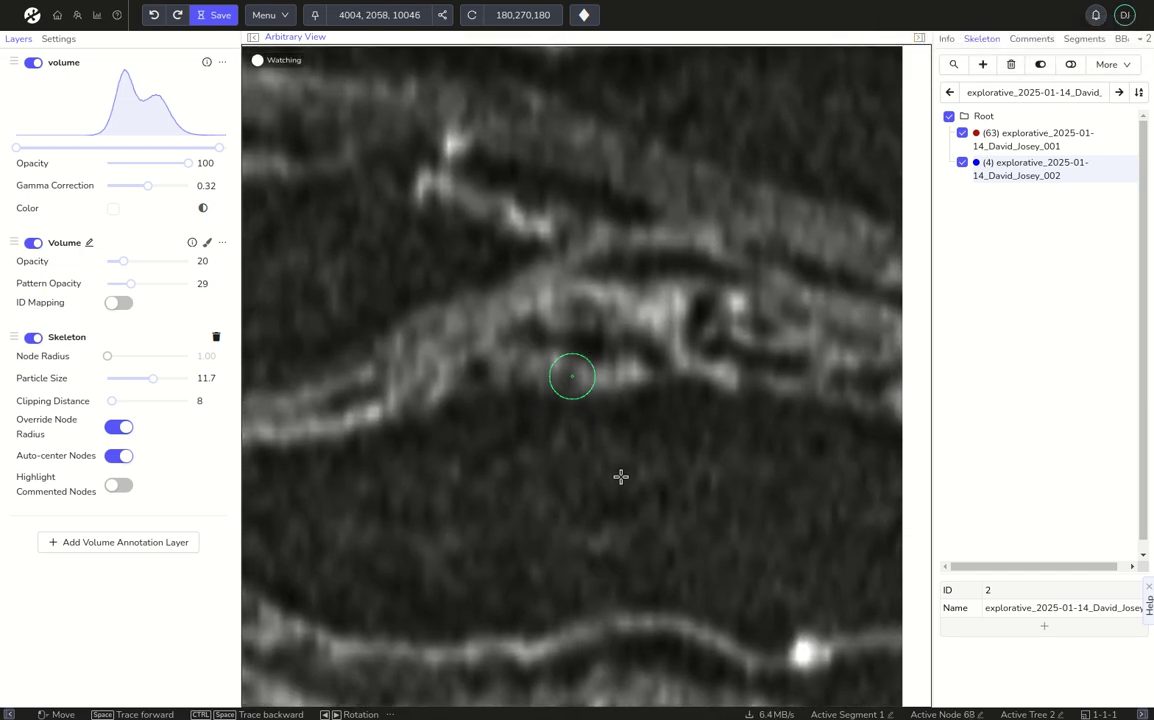
Trace backward from x 4004 to about x 3987 to check the fiber's path through the slices.
{"action": "key", "text": "ctrl+space"}
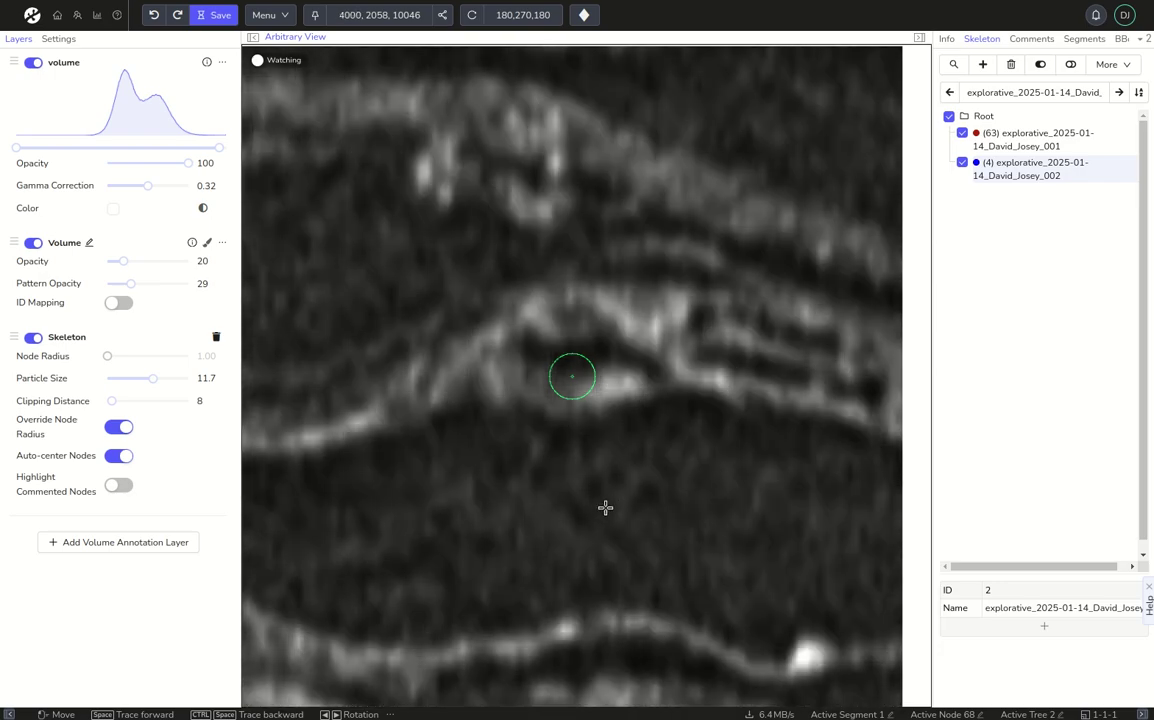
{"action": "key", "text": "ctrl+space"}
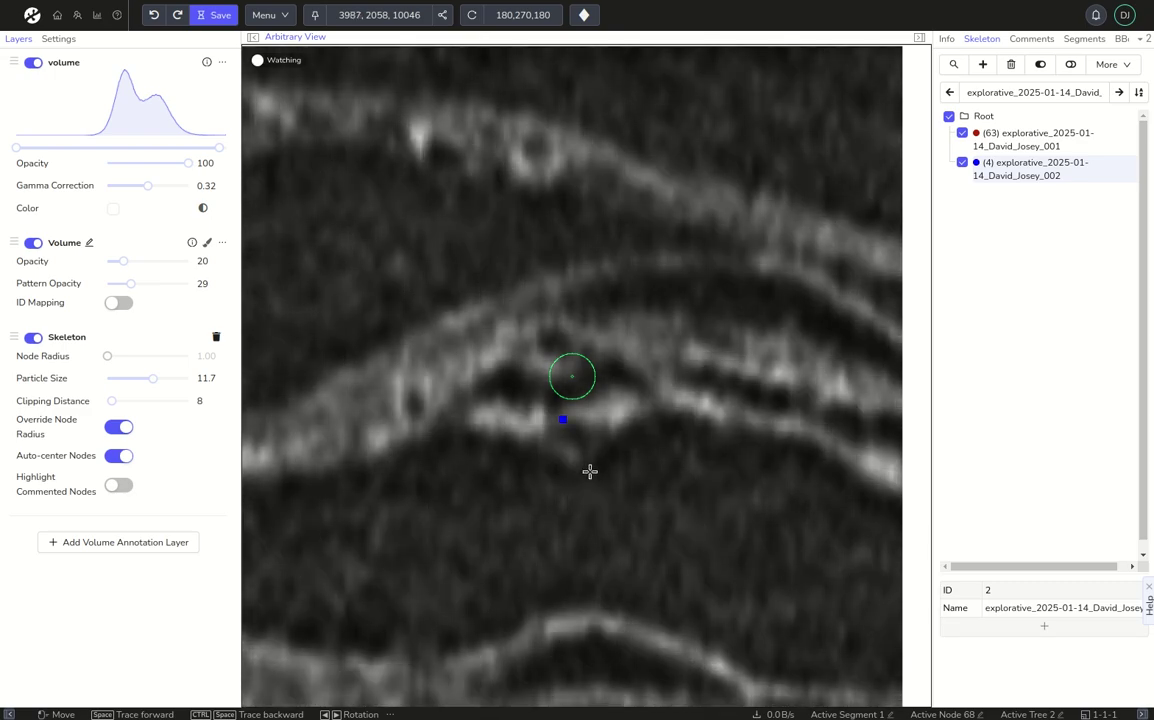
{"action": "key", "text": "ctrl+space"}
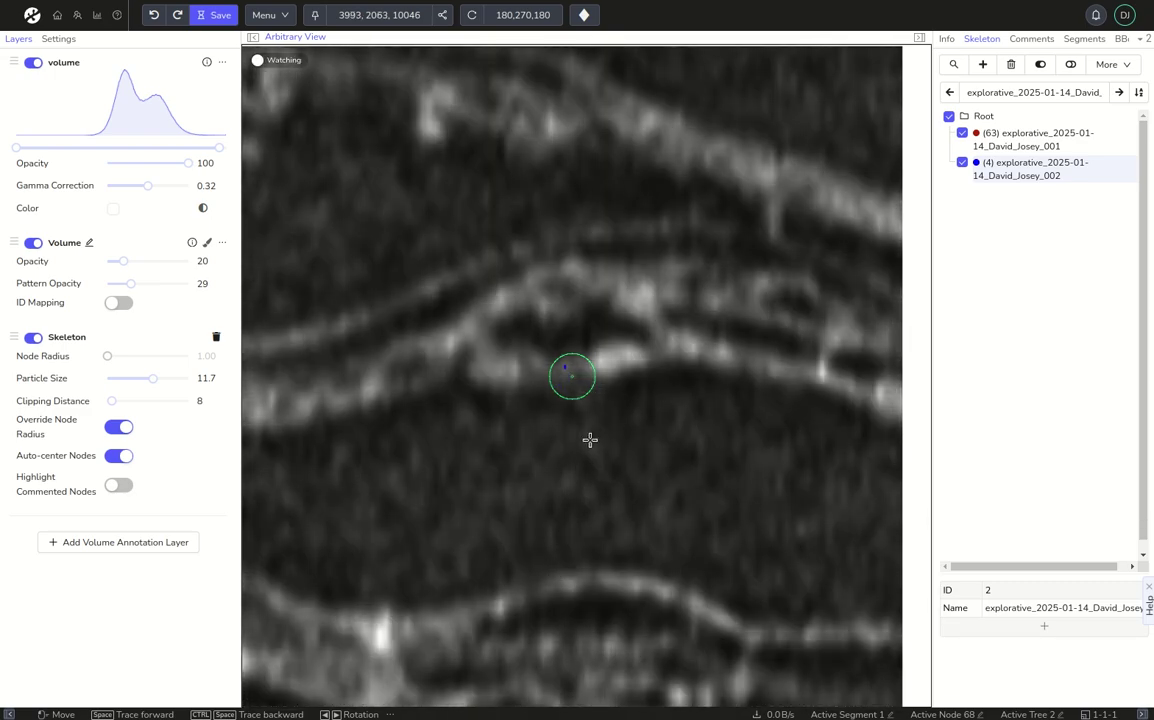
{"action": "key", "text": "ctrl+space"}
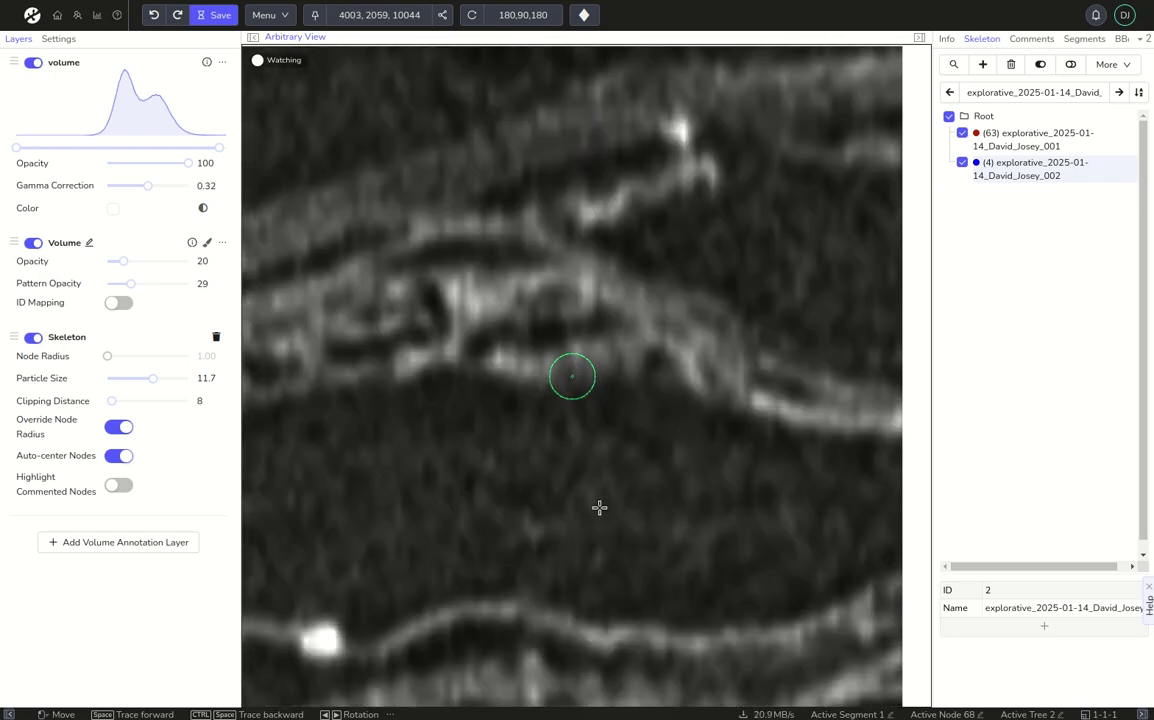
Trace the fiber forward from x 4003 past x 4085 in the 180,90,180 orientation, adding nodes to the second tree along the way.
{"action": "key", "text": "space"}
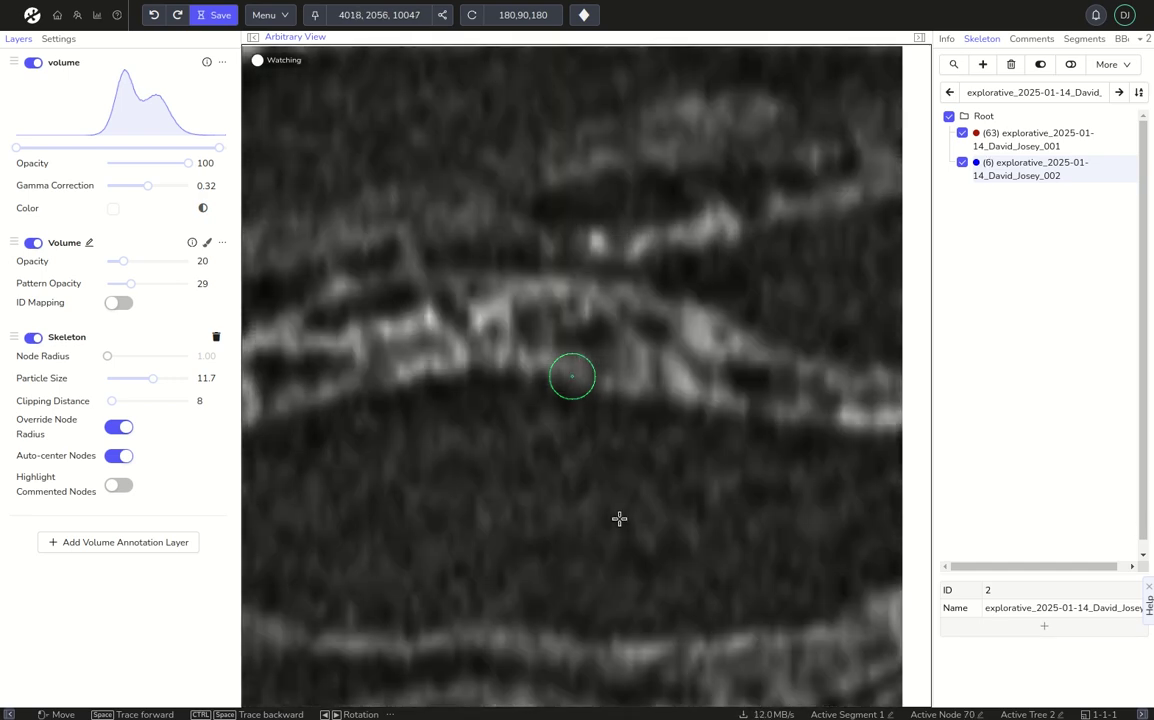
{"action": "key", "text": "space"}
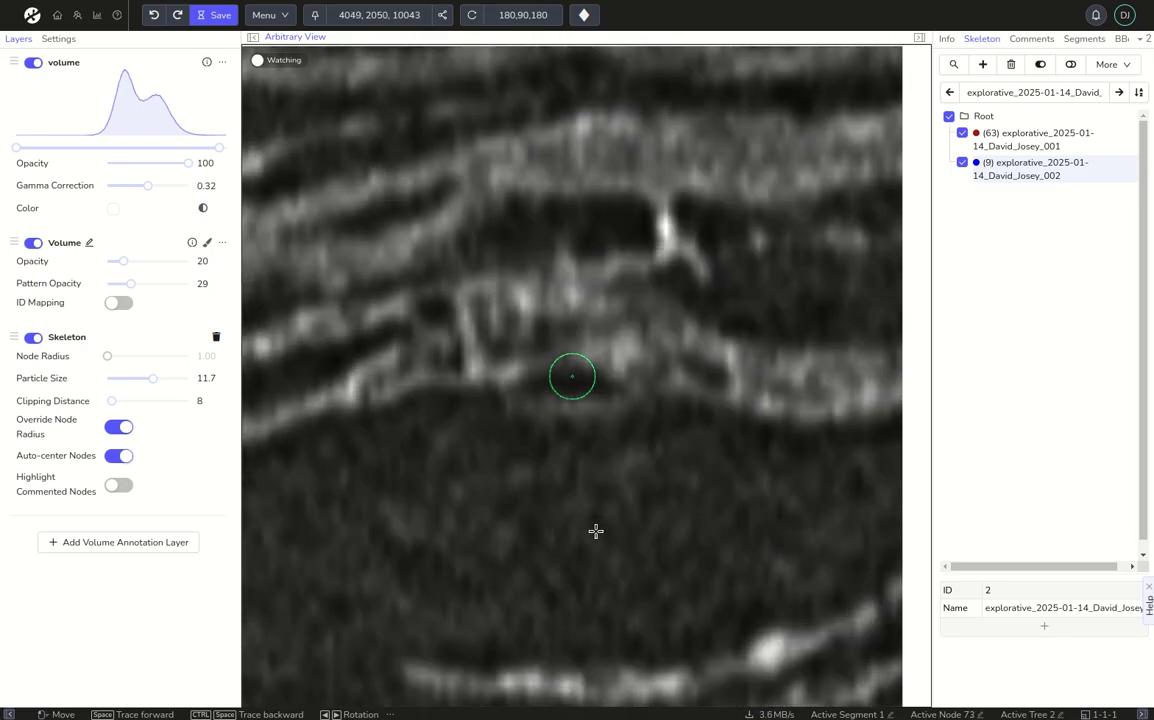
{"action": "key", "text": "space"}
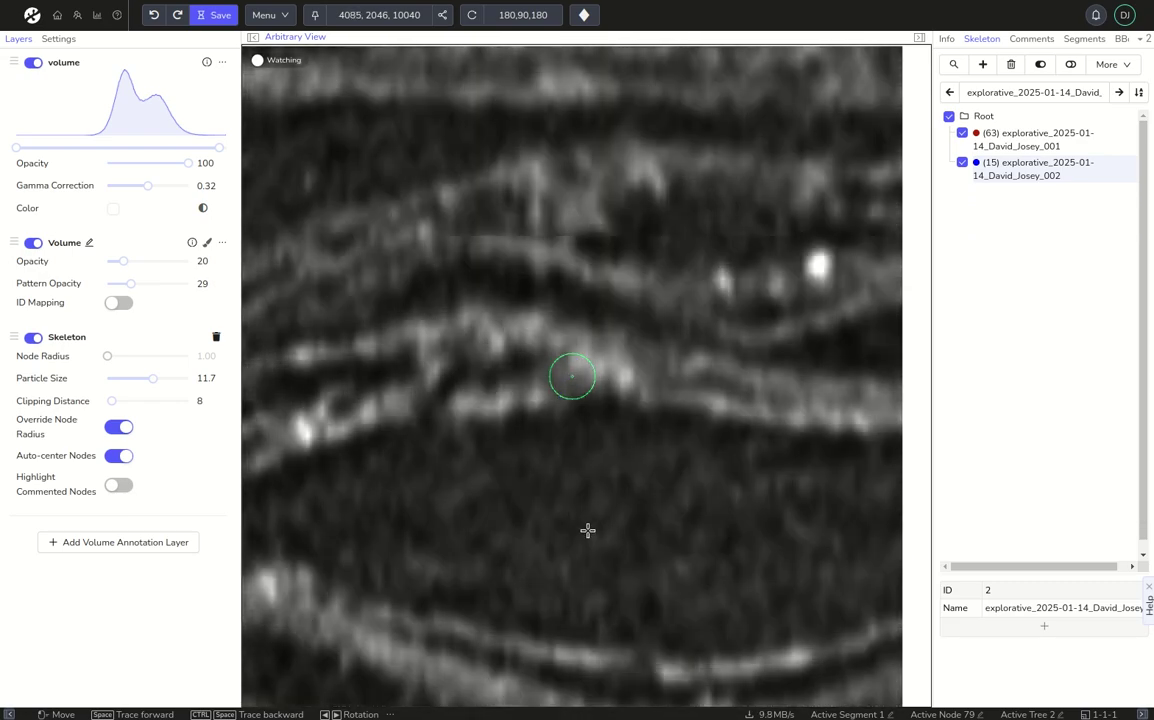
{"action": "key", "text": "space"}
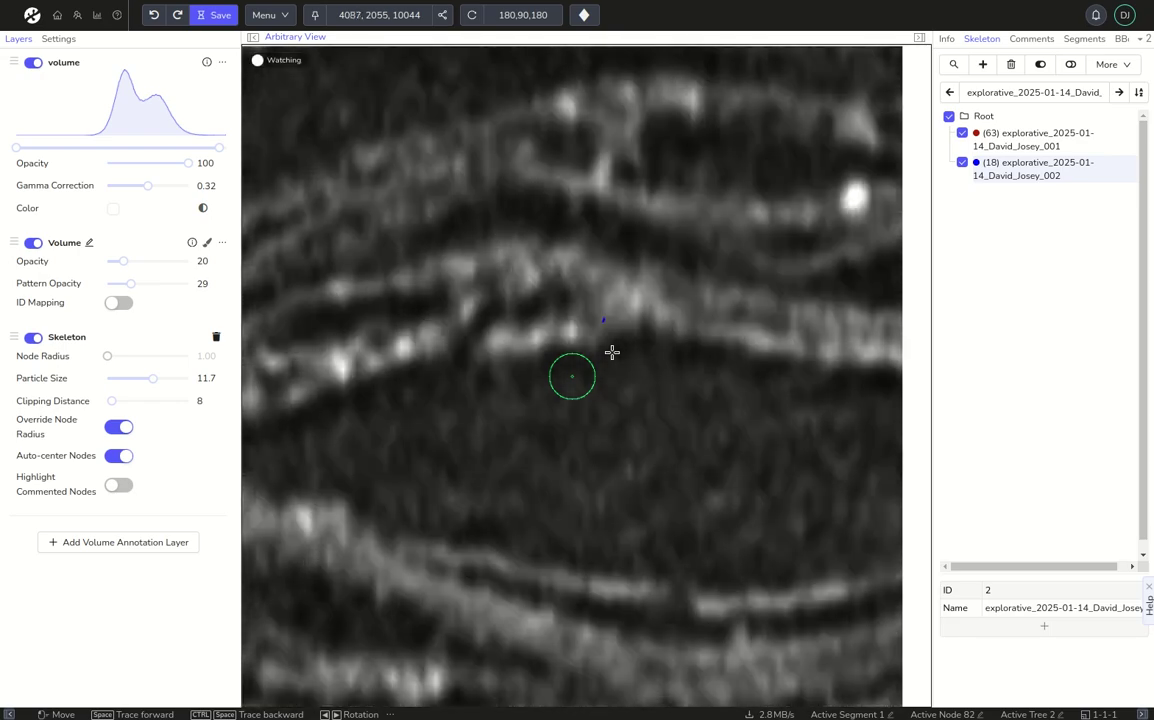
Delete the second tree's most recent nodes back to the section near x 4042.
{"action": "key", "text": "Delete"}
{"action": "key", "text": "Delete"}
{"action": "key", "text": "Delete"}
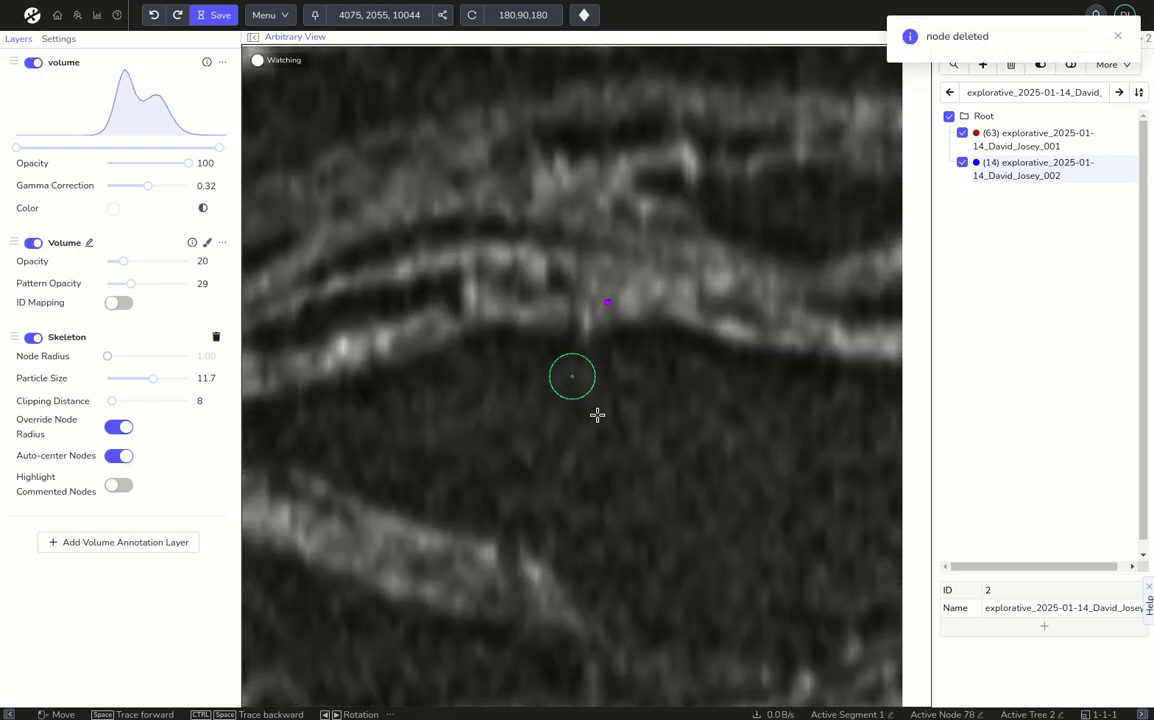
{"action": "key", "text": "Delete"}
{"action": "key", "text": "Delete"}
{"action": "key", "text": "Delete"}
{"action": "key", "text": "Delete"}
{"action": "key", "text": "Delete"}
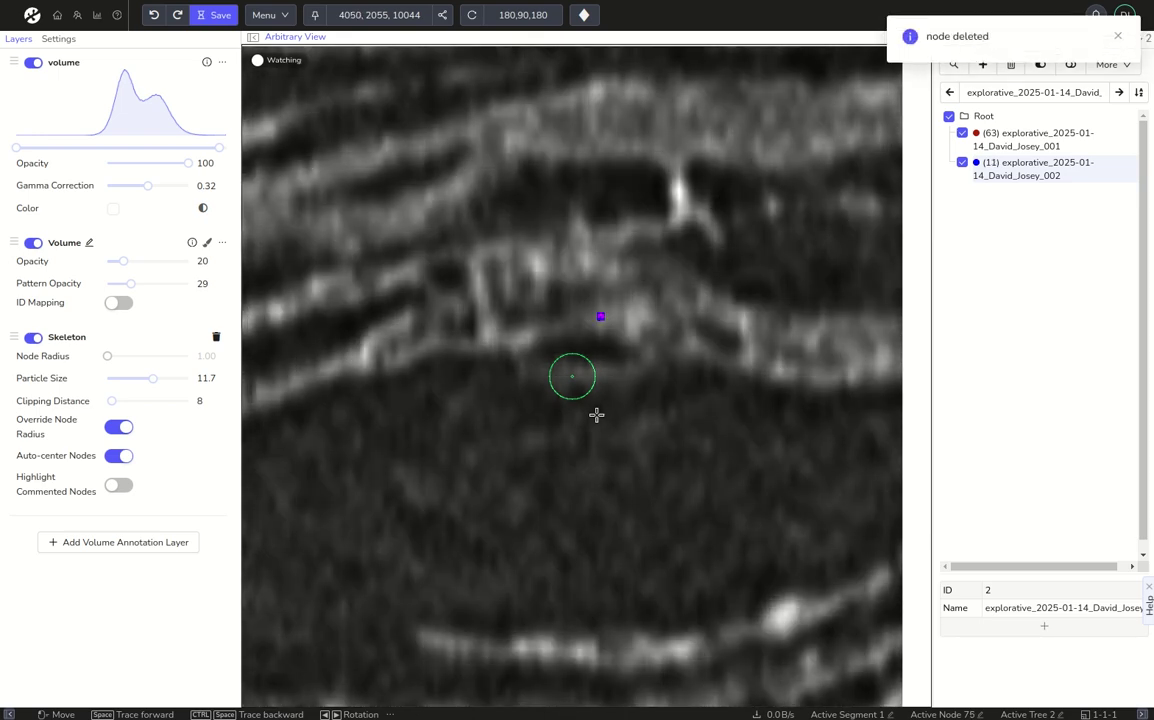
{"action": "key", "text": "Delete"}
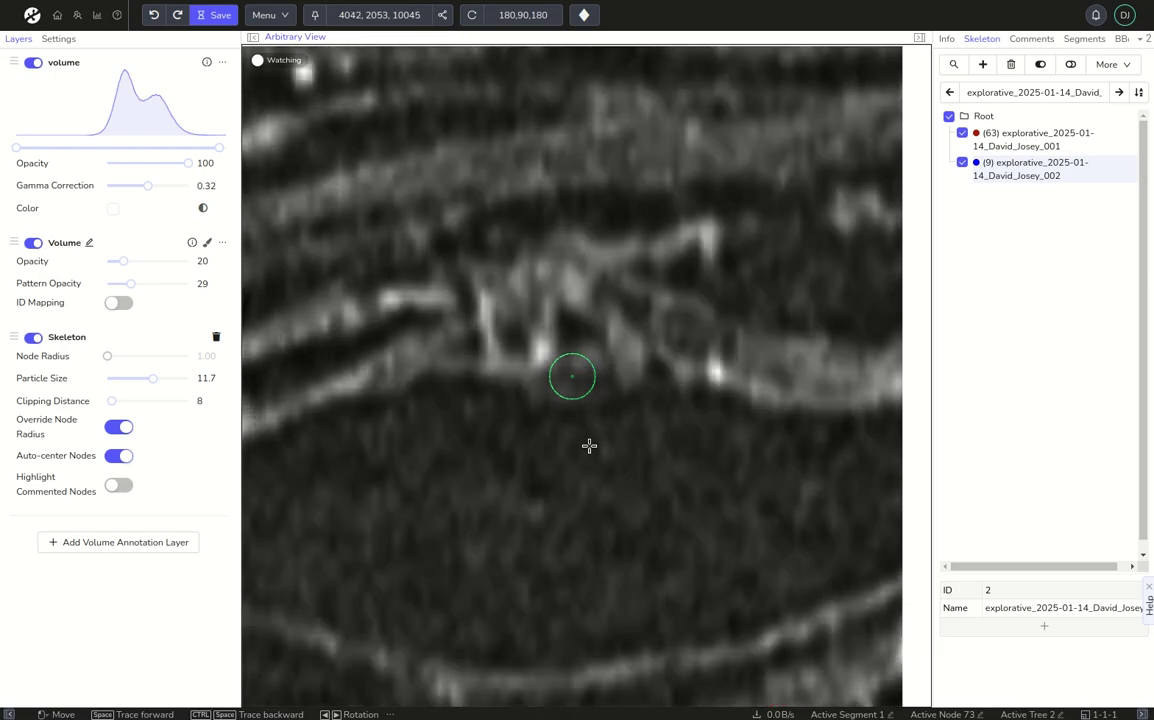
Retrace the fiber from x 4042 to x 4110 with new nodes in the second tree.
{"action": "key", "text": "space"}
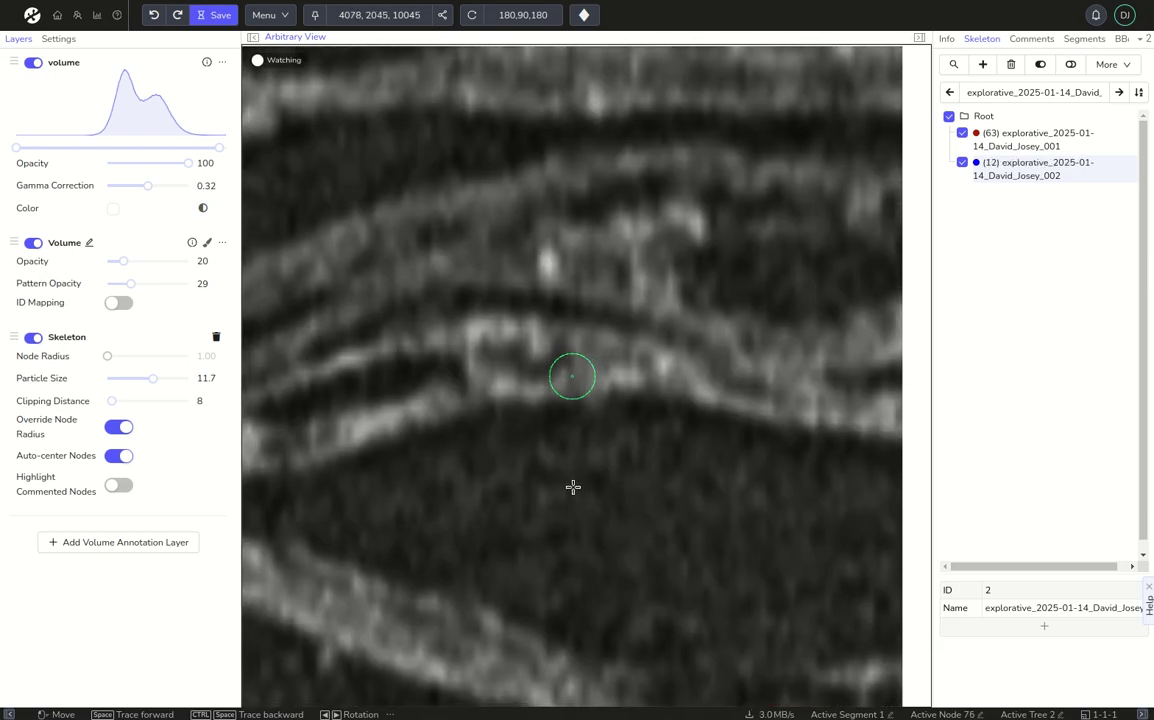
{"action": "key", "text": "space"}
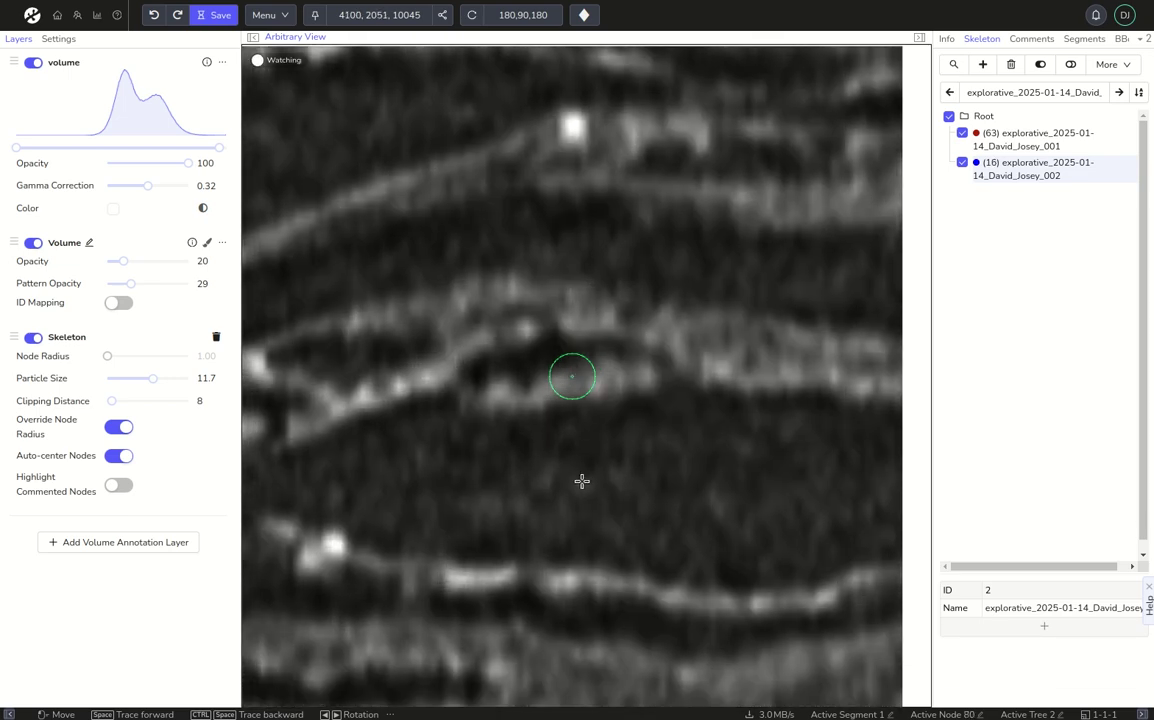
{"action": "key", "text": "space"}
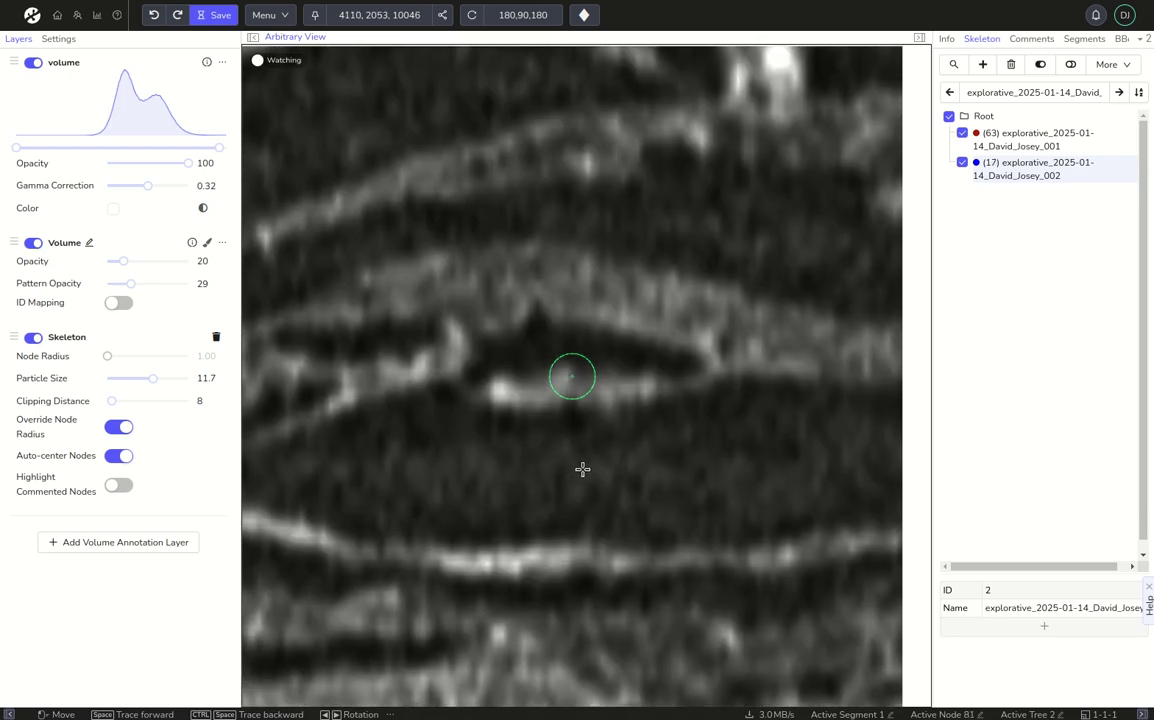
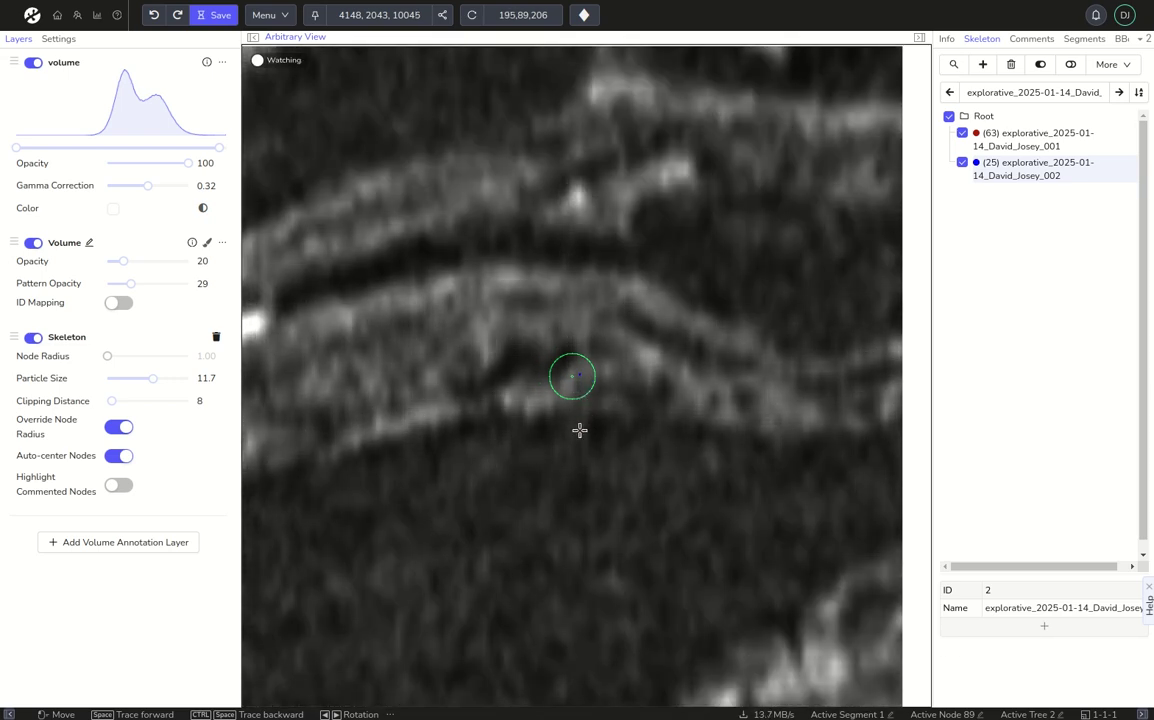
Continue the second tree along the fiber from 4148, 2043, 10044 to about x 4210, recentering on the fiber while adding nodes.
{"action": "left_click_drag", "start_coordinate": [569, 429], "coordinate": [570, 434]}
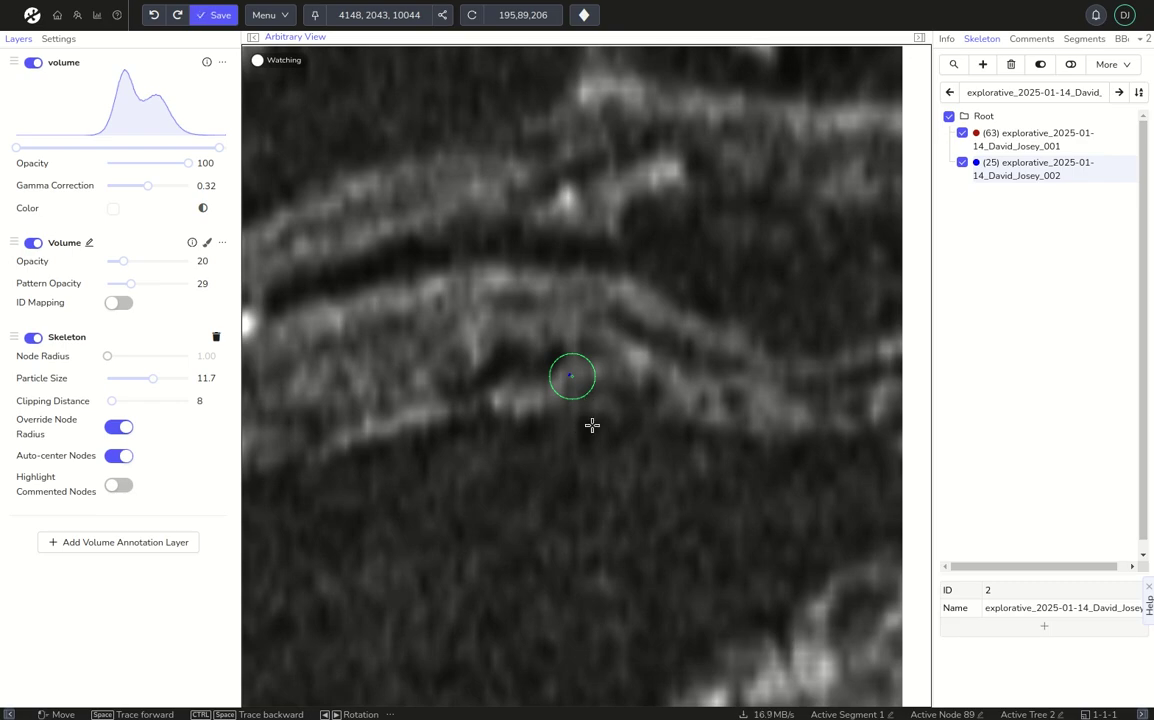
{"action": "key", "text": "space"}
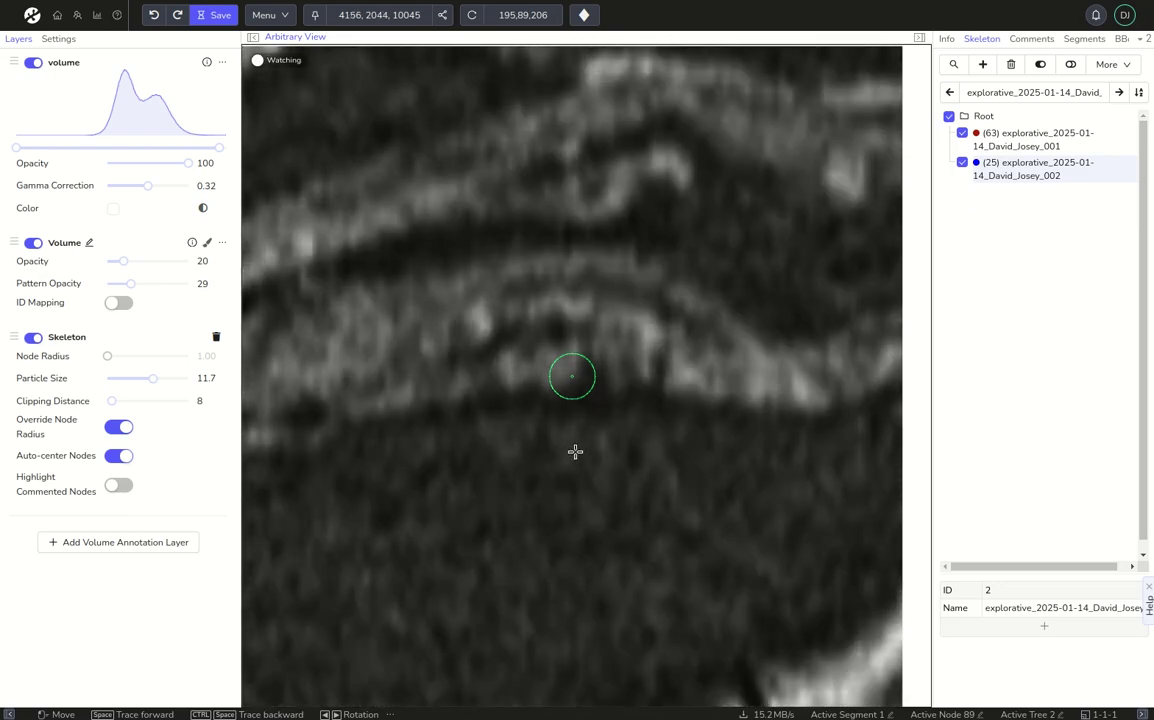
{"action": "key", "text": "space"}
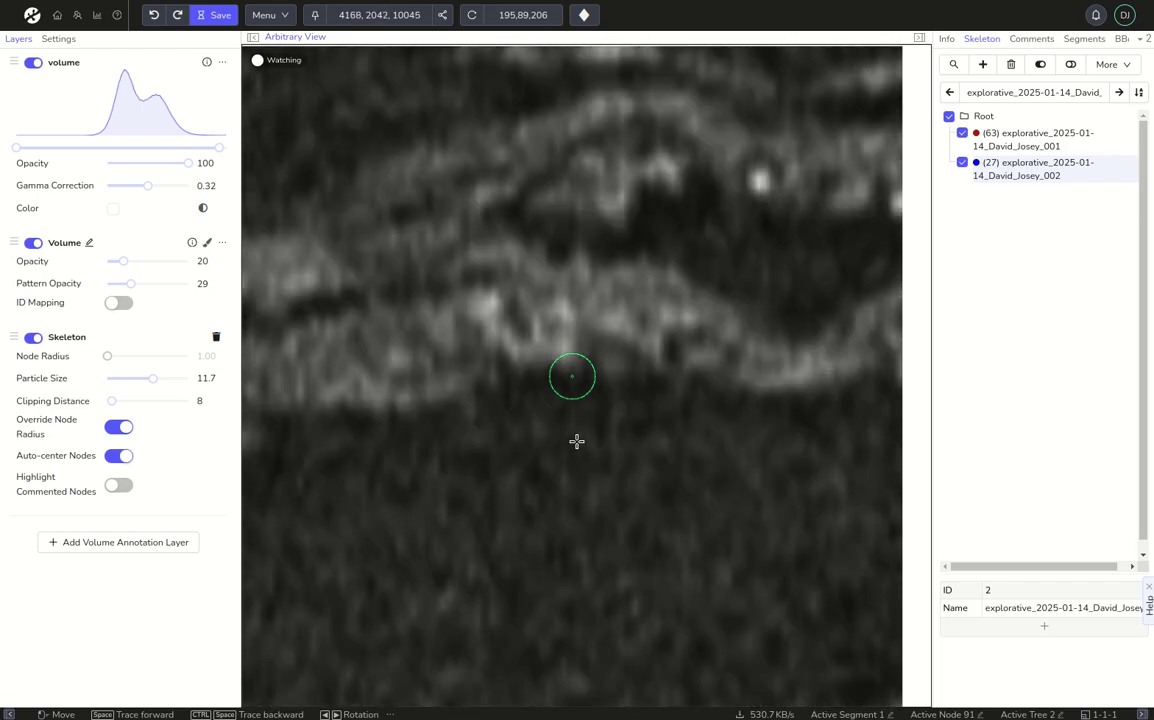
{"action": "key", "text": "space"}
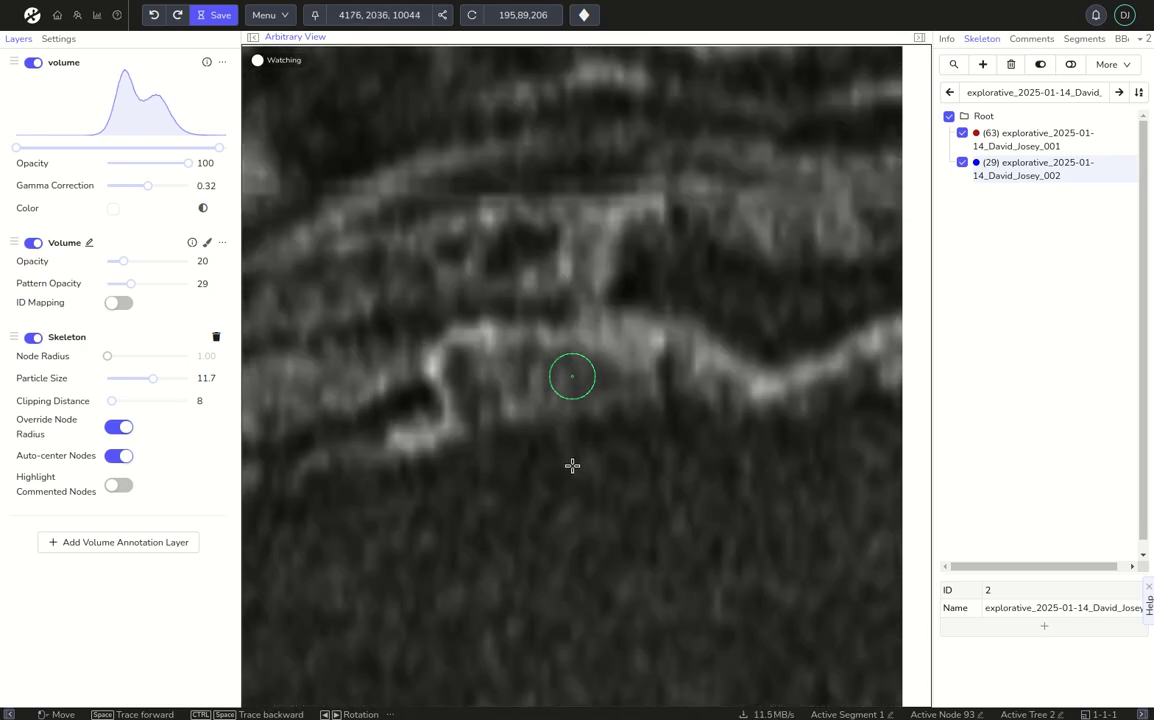
{"action": "key", "text": "space"}
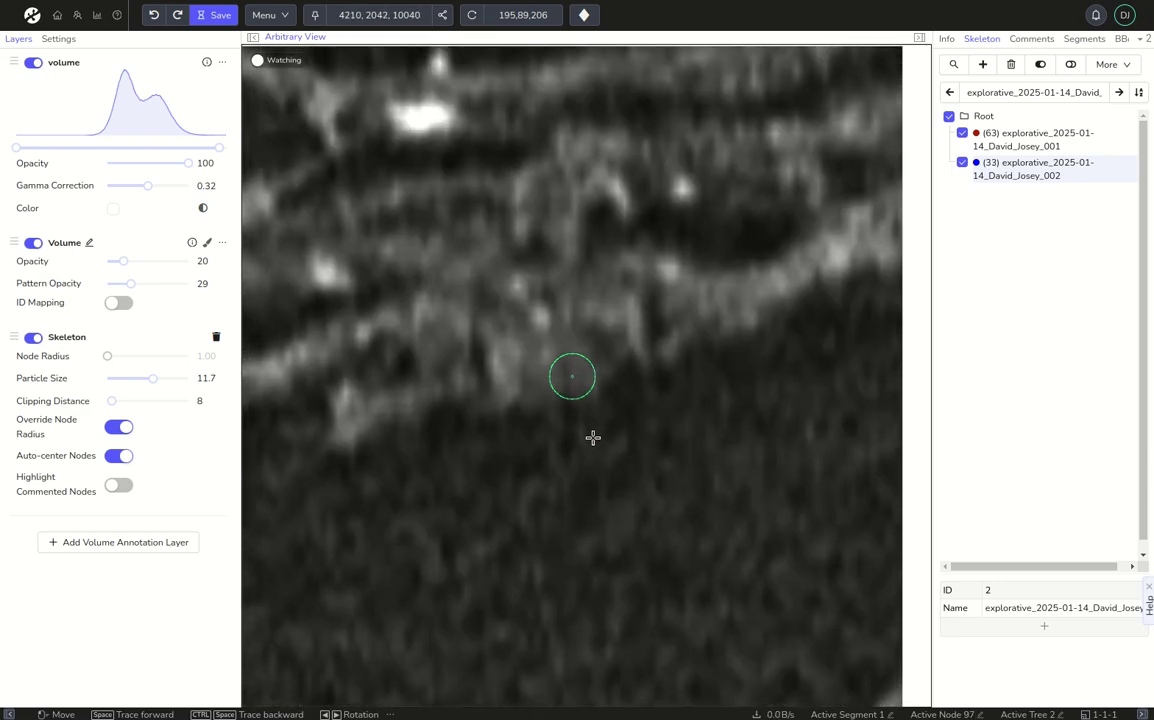
{"action": "key", "text": "space"}
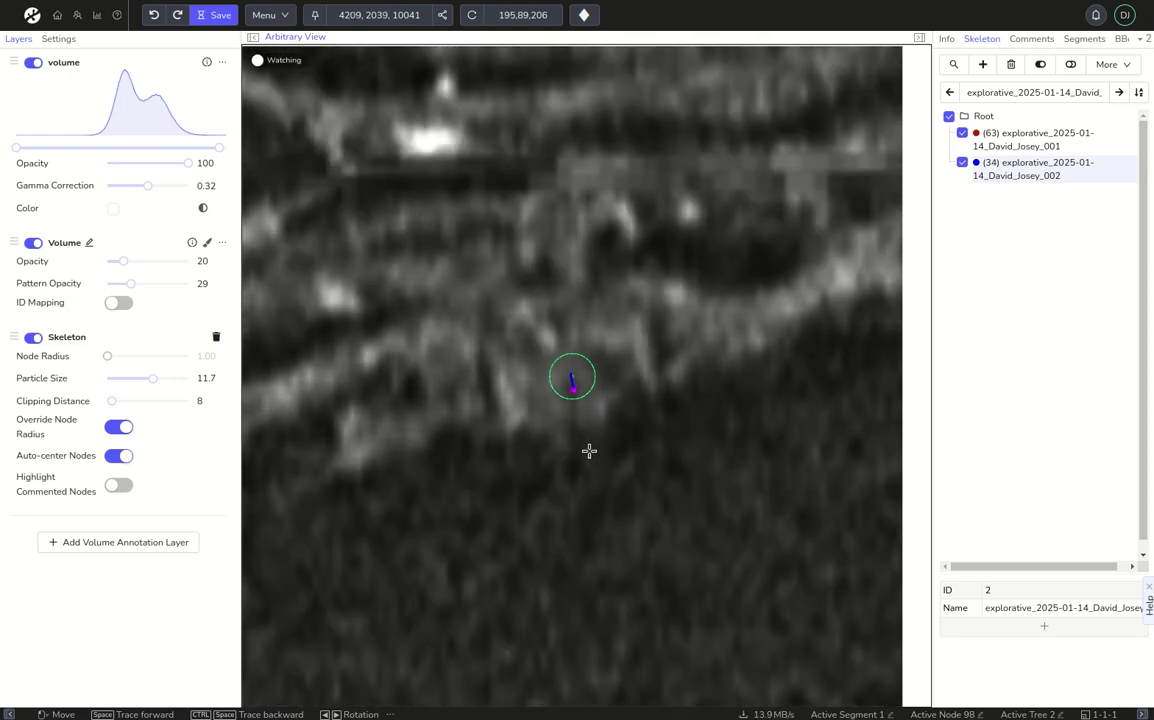
Rotate the slice to 177, 81, 165 and extend the second tree along the fiber from x 4210 to about x 4278, past the Full cube boundary.
{"action": "key", "text": "Down"}
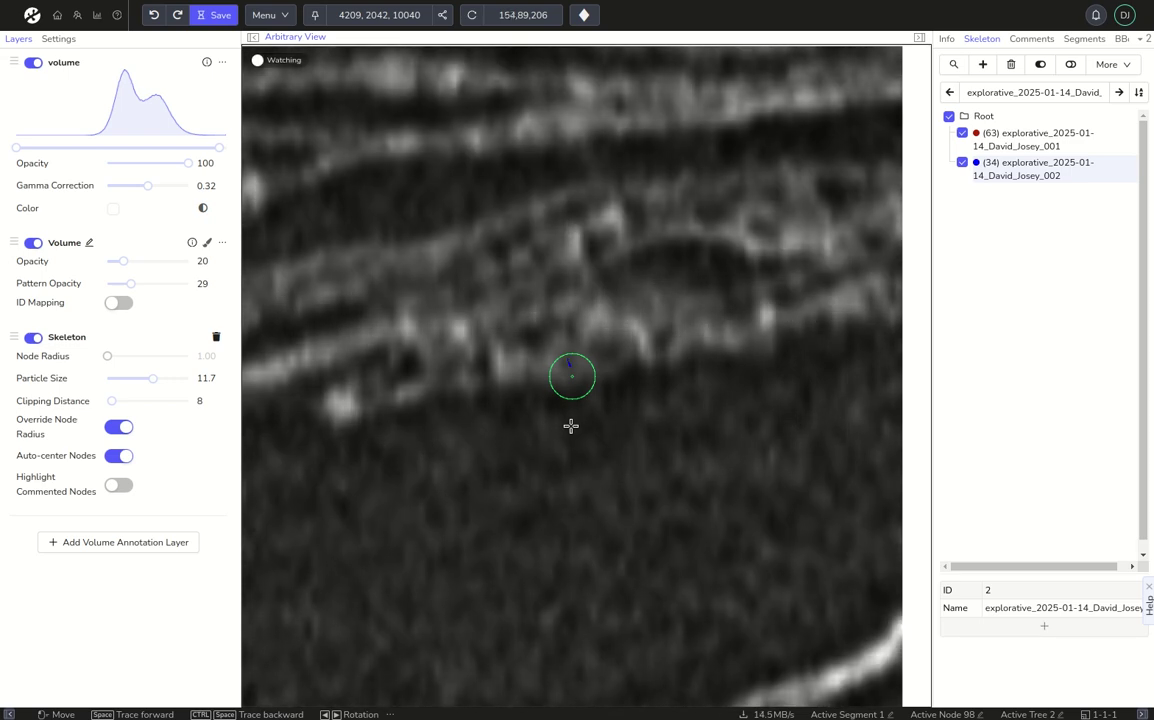
{"action": "key", "text": "Left"}
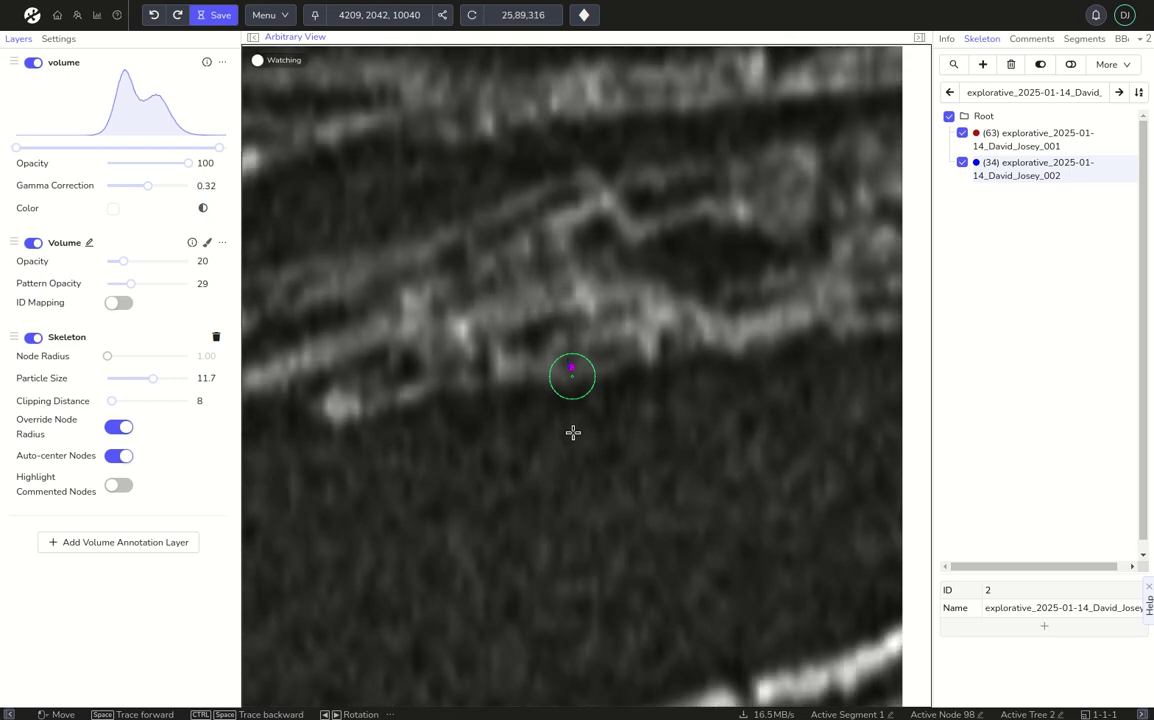
{"action": "key", "text": "Right"}
{"action": "left_click_drag", "start_coordinate": [575, 440], "coordinate": [582, 445]}
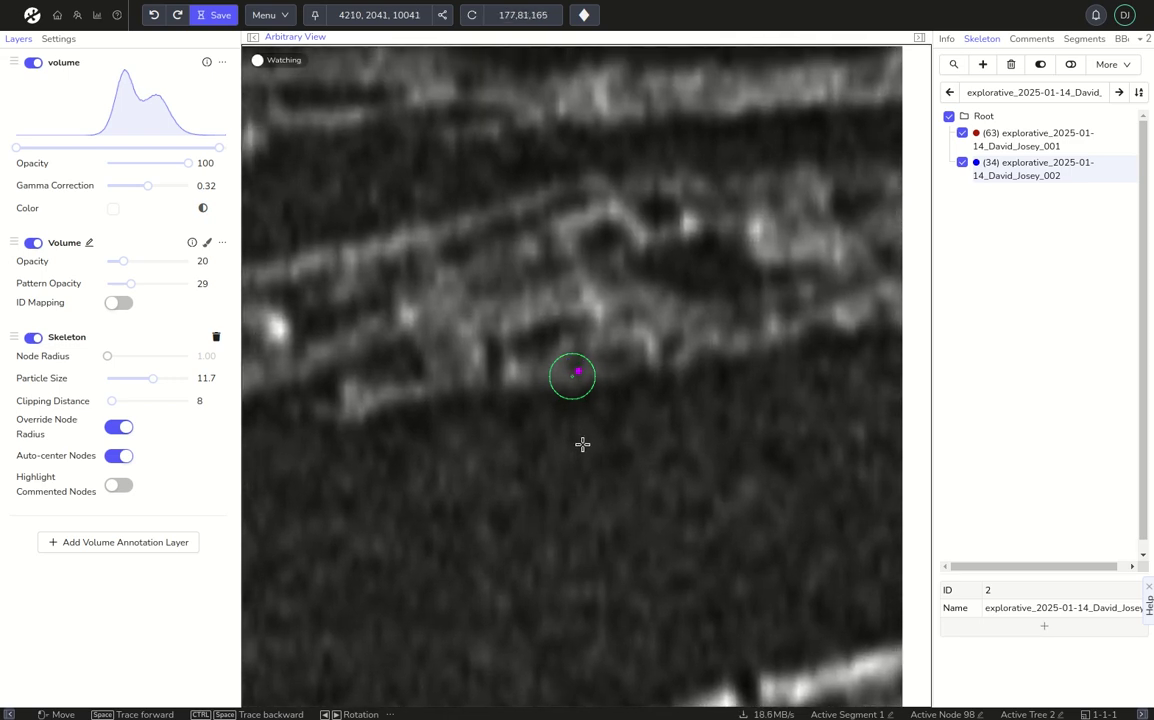
{"action": "key", "text": "space"}
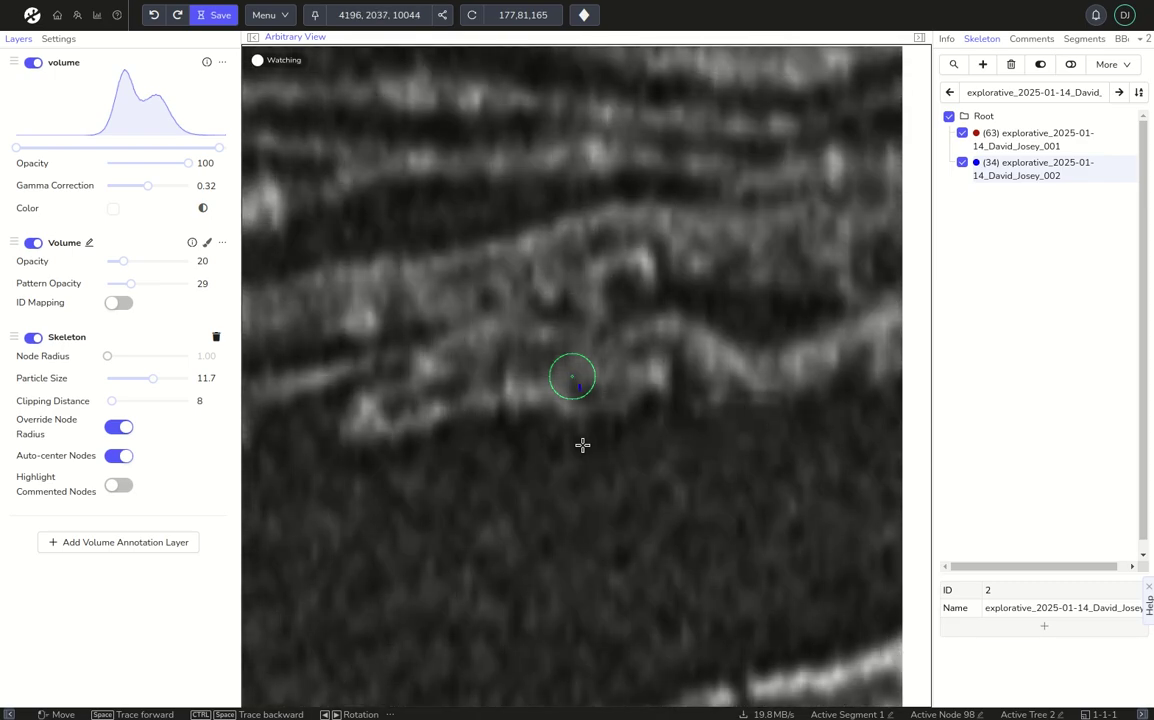
{"action": "key", "text": "space"}
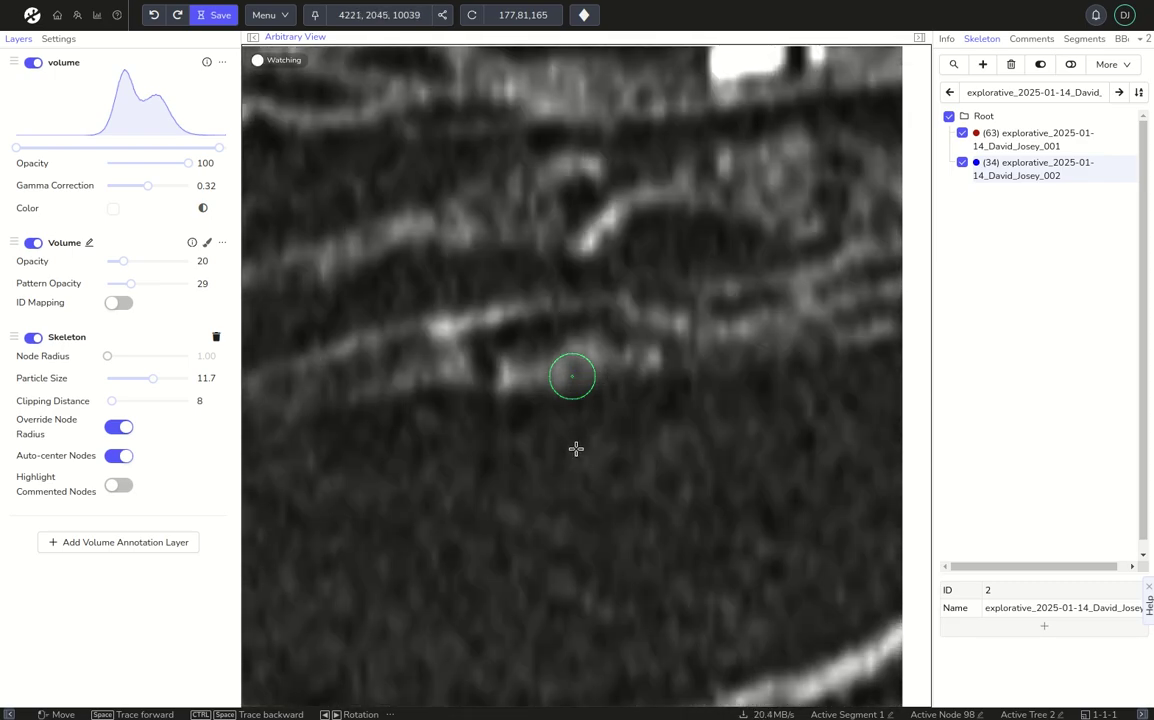
{"action": "key", "text": "space"}
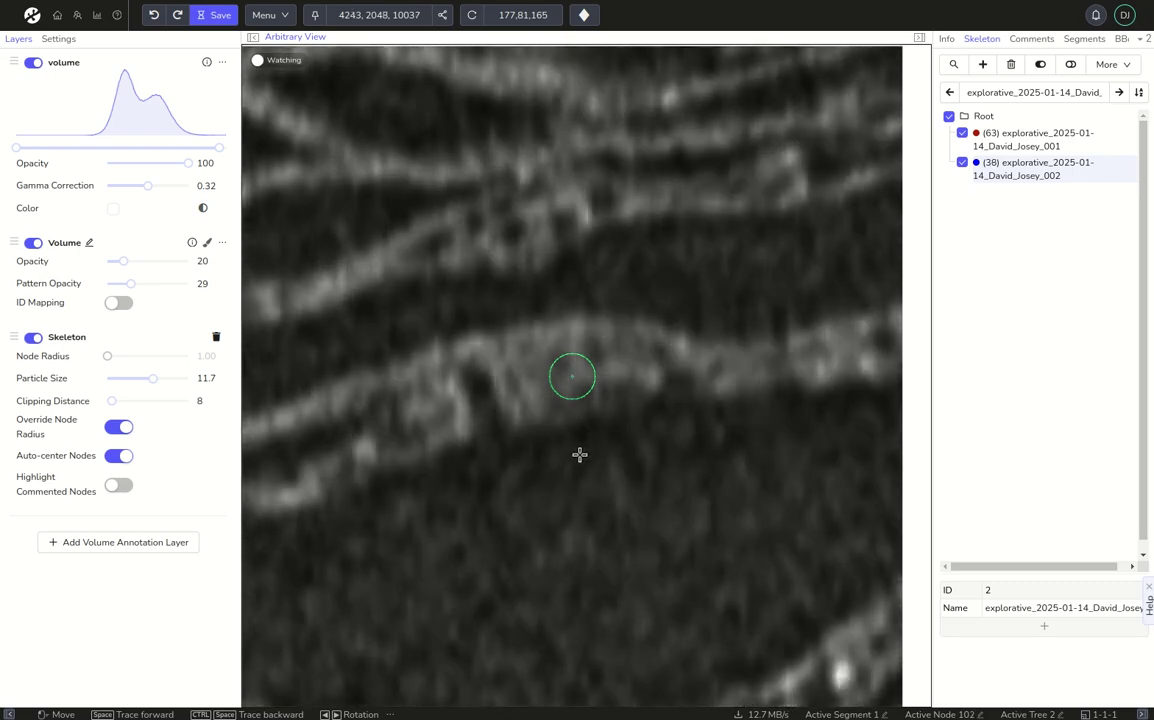
{"action": "key", "text": "space"}
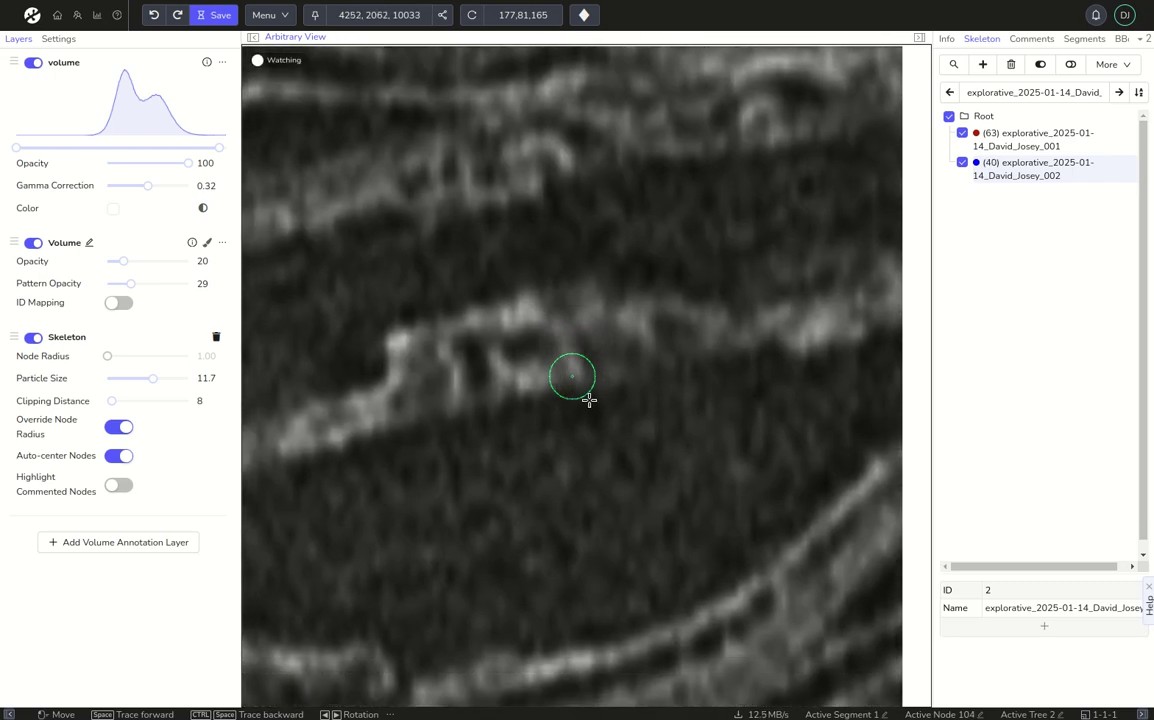
{"action": "key", "text": "space"}
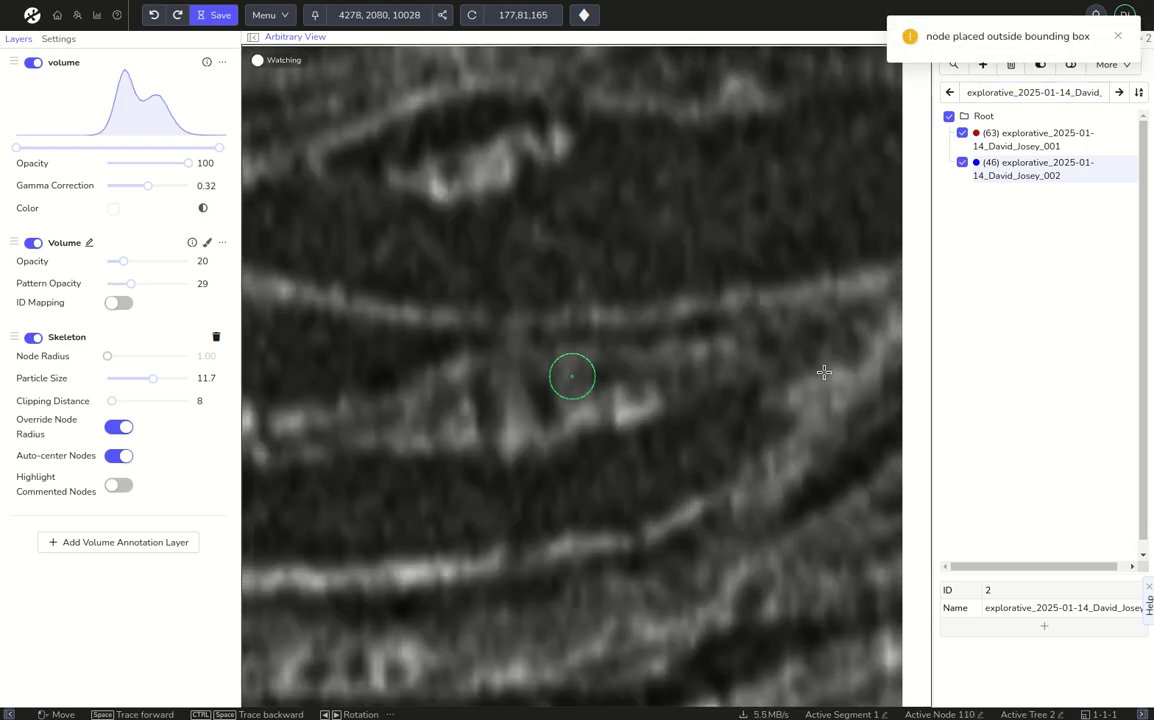
{"action": "key", "text": "ctrl+space"}
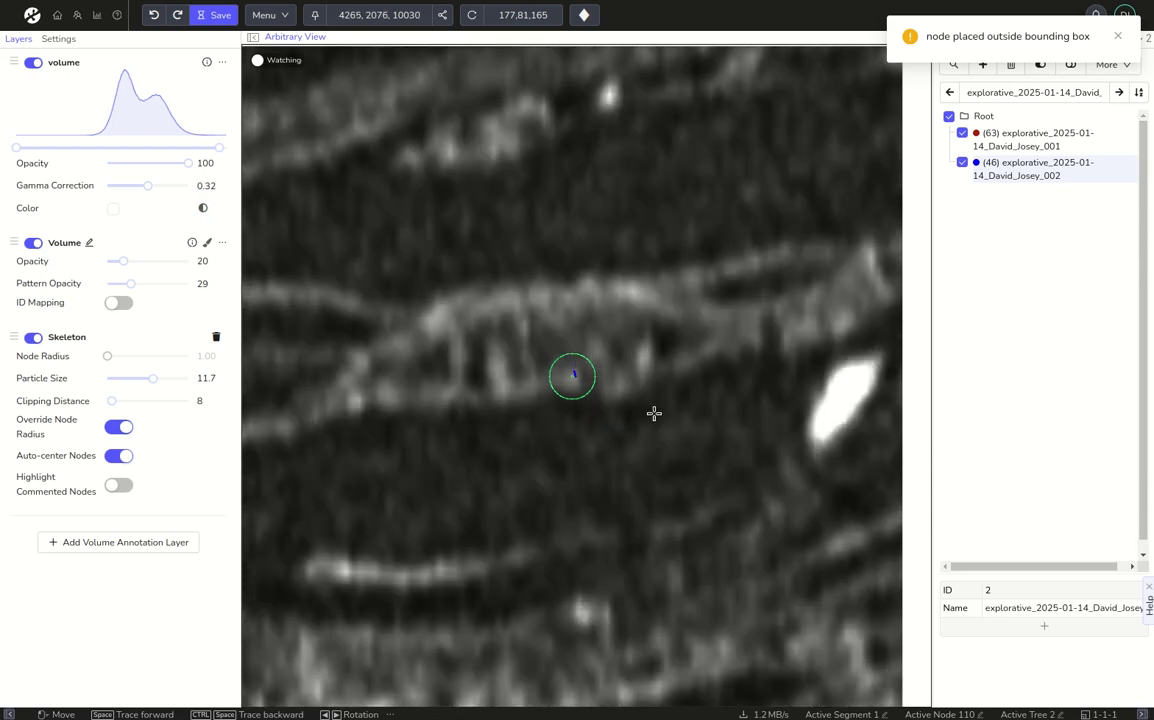
Switch to the orthogonal views and inspect the second tree's end against the Full cube boundary near 4265, 2076, 10030.
{"action": "key", "text": "m"}
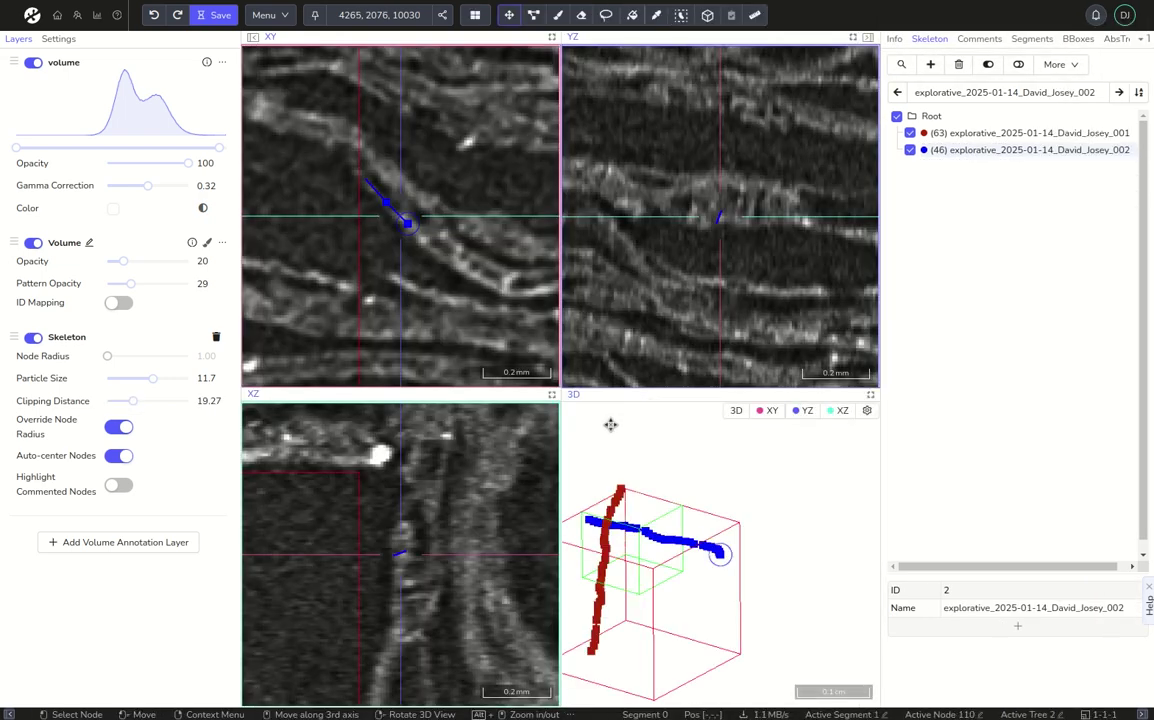
{"action": "scroll", "coordinate": [510, 468], "scroll_direction": "down", "scroll_amount": 9}
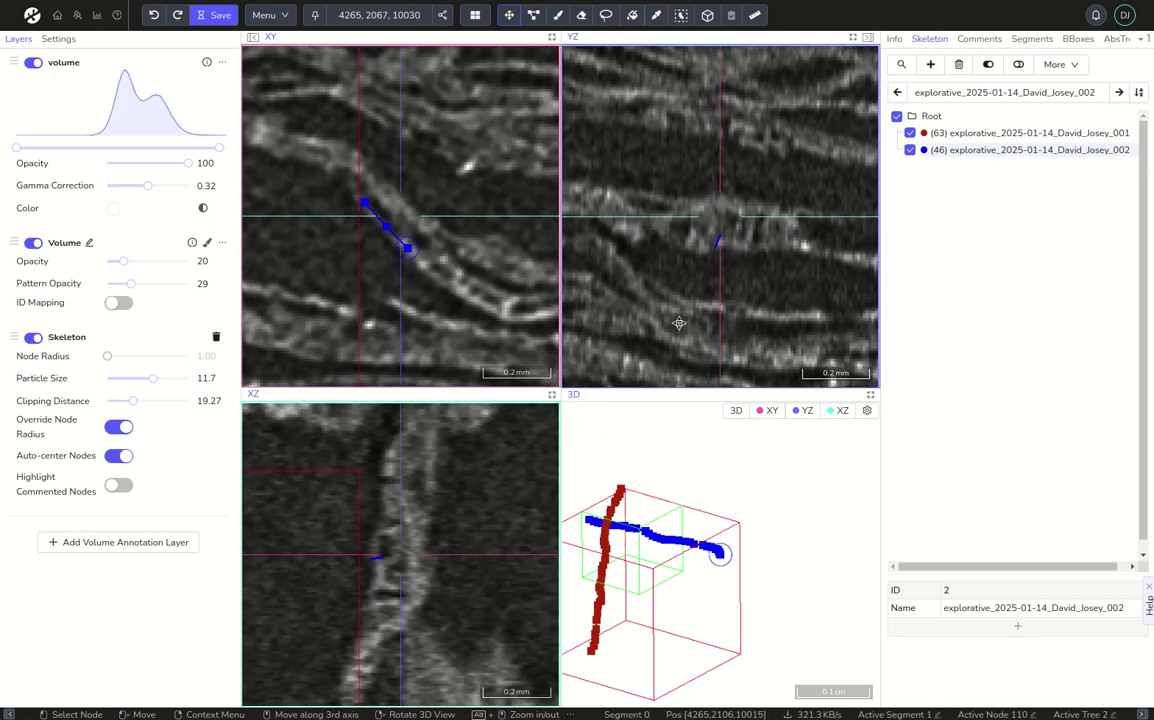
{"action": "mouse_move", "coordinate": [662, 533]}
{"action": "left_mouse_down"}
{"action": "mouse_move", "coordinate": [708, 587]}
{"action": "mouse_move", "coordinate": [724, 582]}
{"action": "mouse_move", "coordinate": [650, 530]}
{"action": "left_mouse_up"}
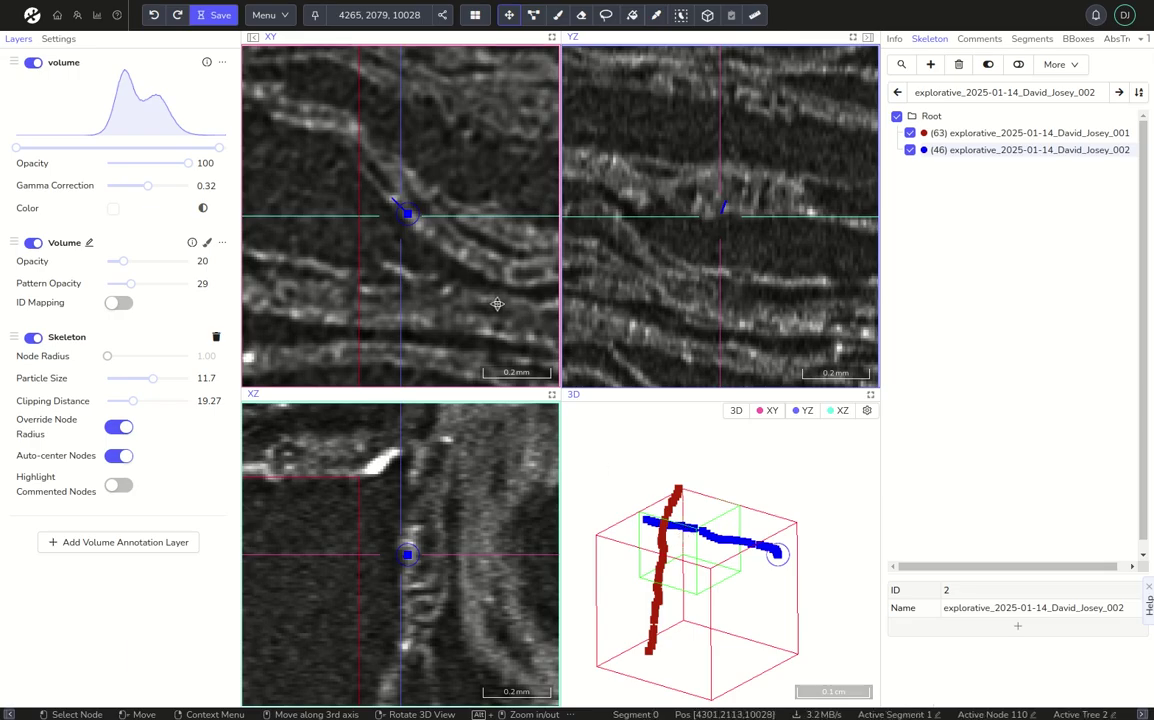
{"action": "left_click_drag", "start_coordinate": [458, 288], "coordinate": [486, 293]}
{"action": "scroll", "coordinate": [435, 313], "scroll_direction": "down", "scroll_amount": 10, "text": "alt"}
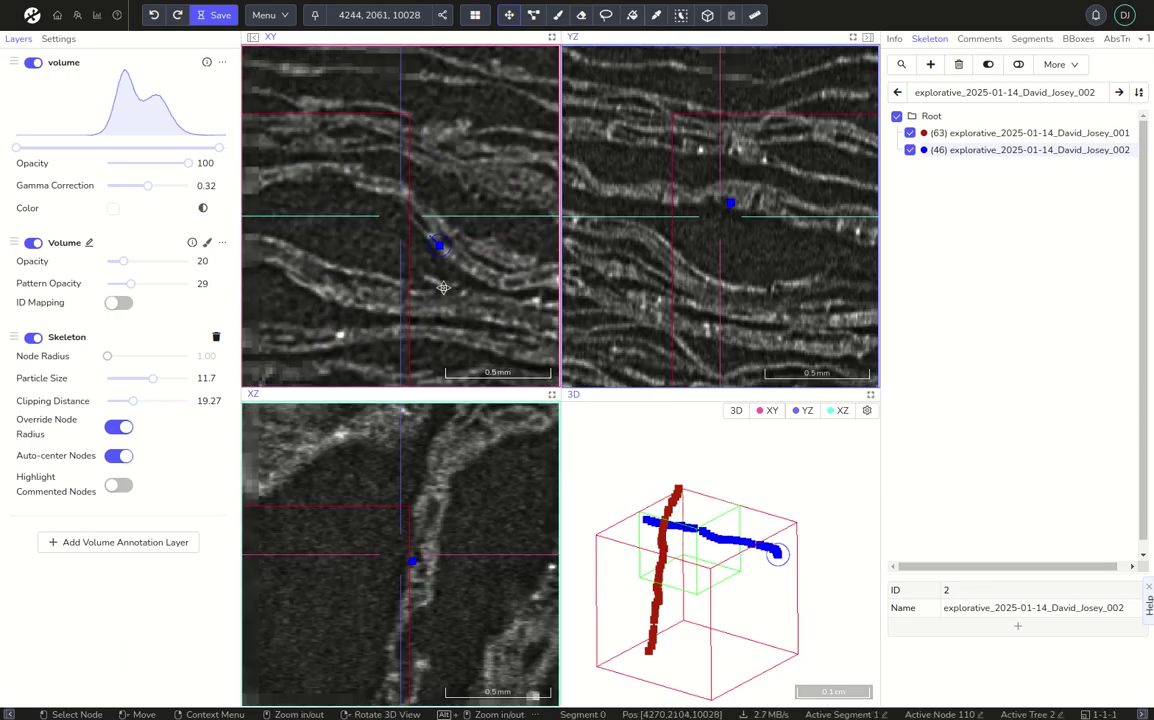
Examine the fibers outside the cube around 3472, 2602, 10025 in the XY, YZ and XZ sections at several magnifications.
{"action": "left_click_drag", "start_coordinate": [512, 258], "coordinate": [533, 231]}
{"action": "scroll", "coordinate": [414, 283], "scroll_direction": "up", "scroll_amount": 10, "text": "alt"}
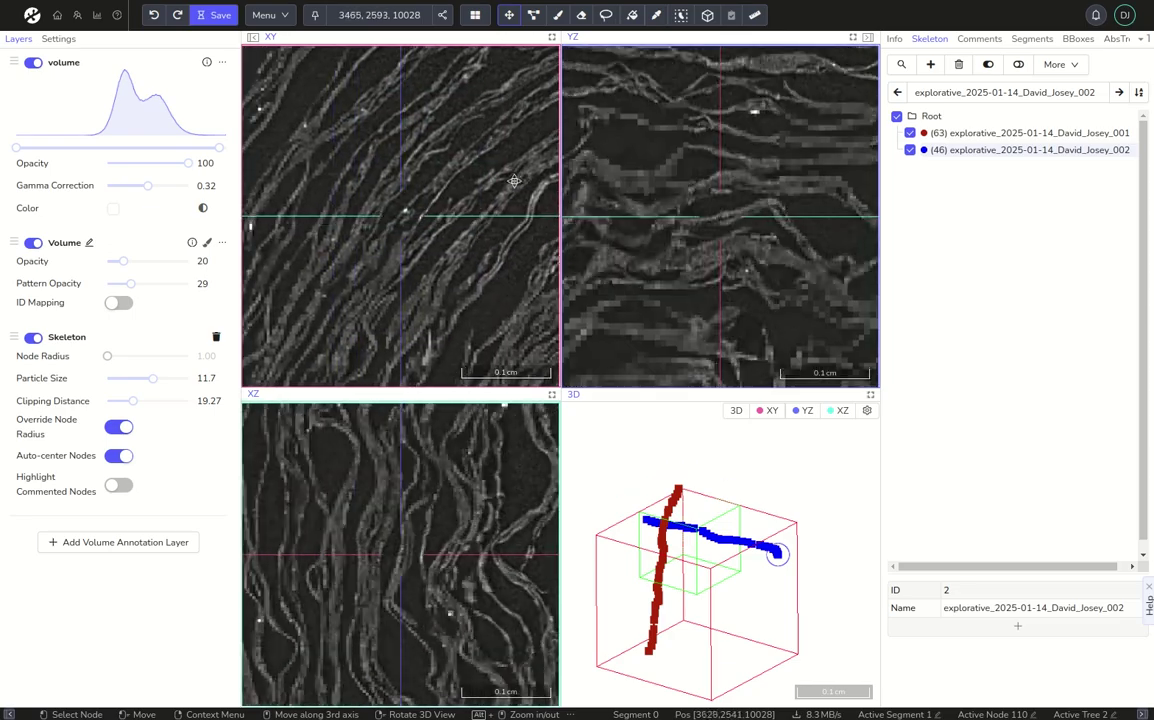
{"action": "scroll", "coordinate": [414, 283], "scroll_direction": "up", "scroll_amount": 10, "text": "alt"}
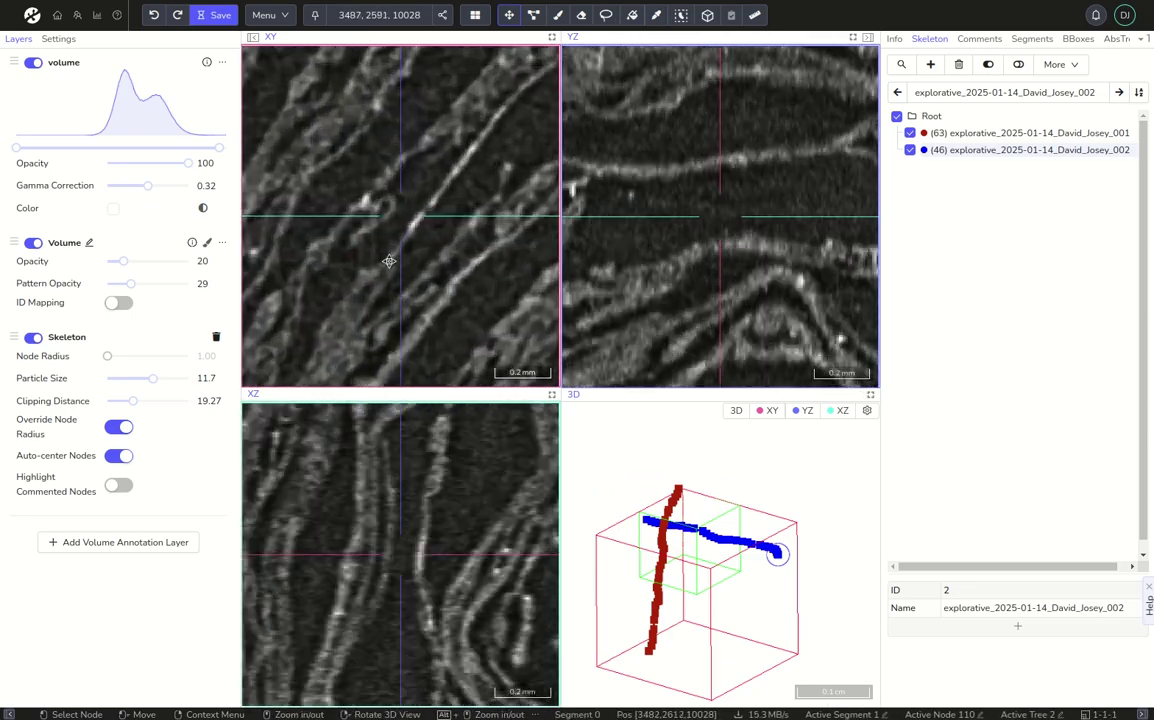
{"action": "scroll", "coordinate": [406, 235], "scroll_direction": "down", "scroll_amount": 13}
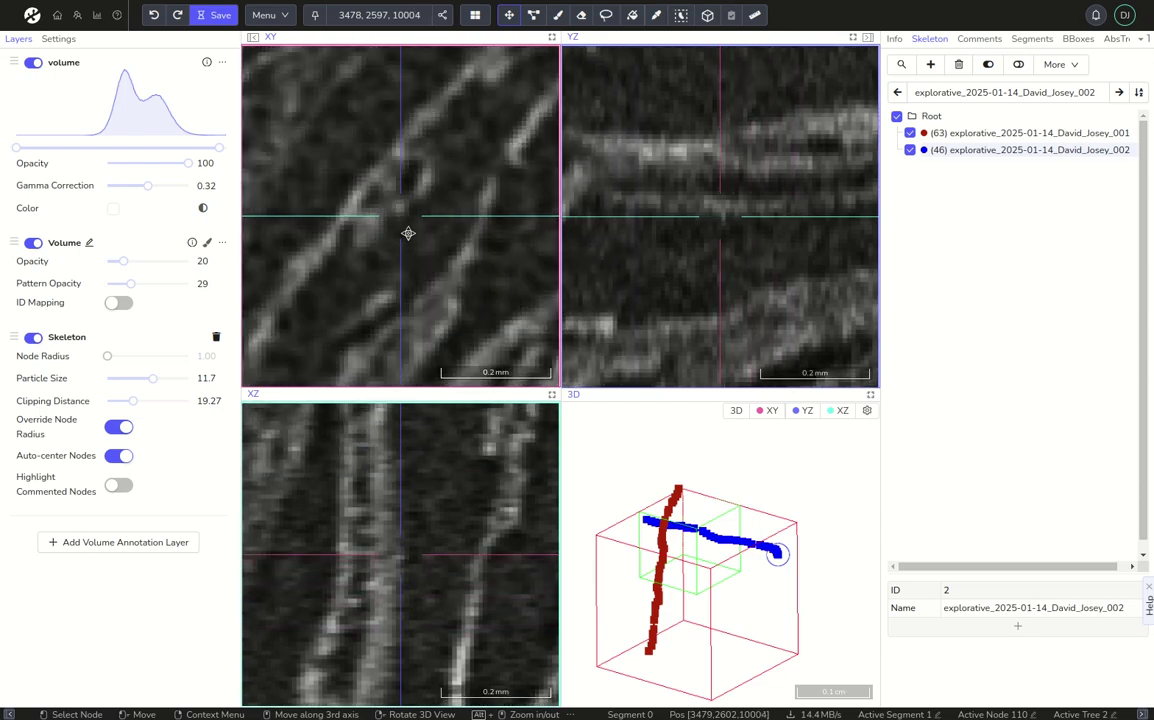
{"action": "scroll", "coordinate": [408, 233], "scroll_direction": "up", "scroll_amount": 16}
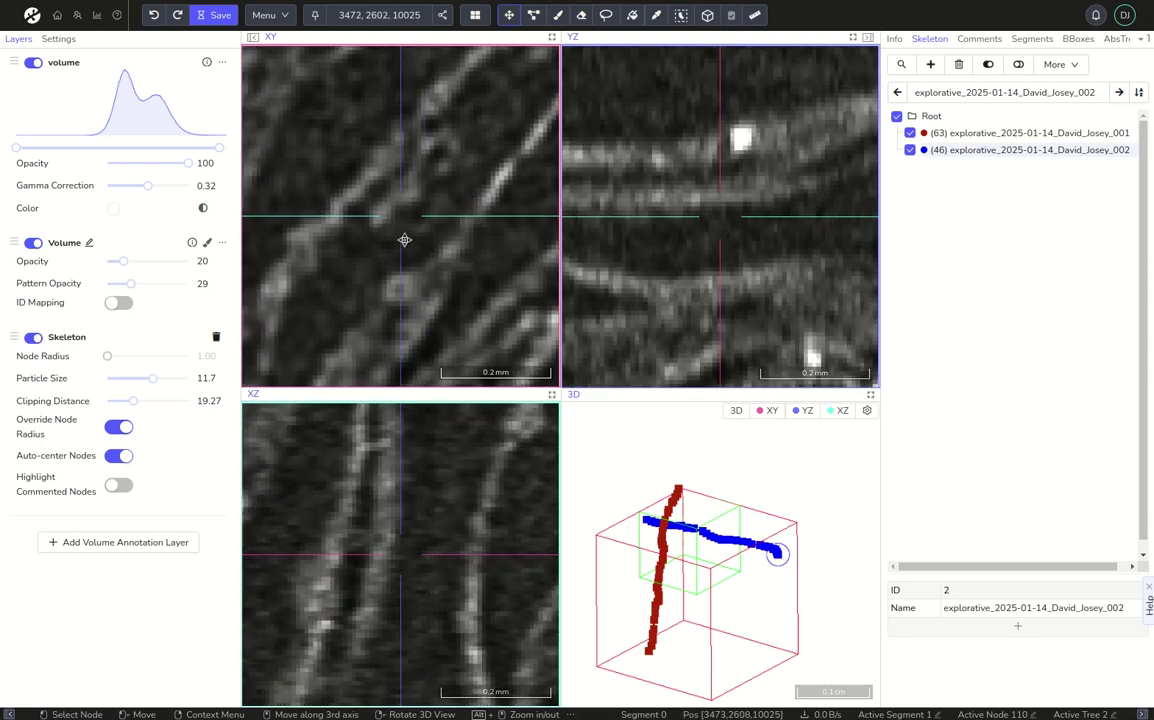
{"action": "scroll", "coordinate": [402, 239], "scroll_direction": "down", "scroll_amount": 1, "text": "ctrl"}
{"action": "scroll", "coordinate": [401, 239], "scroll_direction": "down", "scroll_amount": 3, "text": "ctrl"}
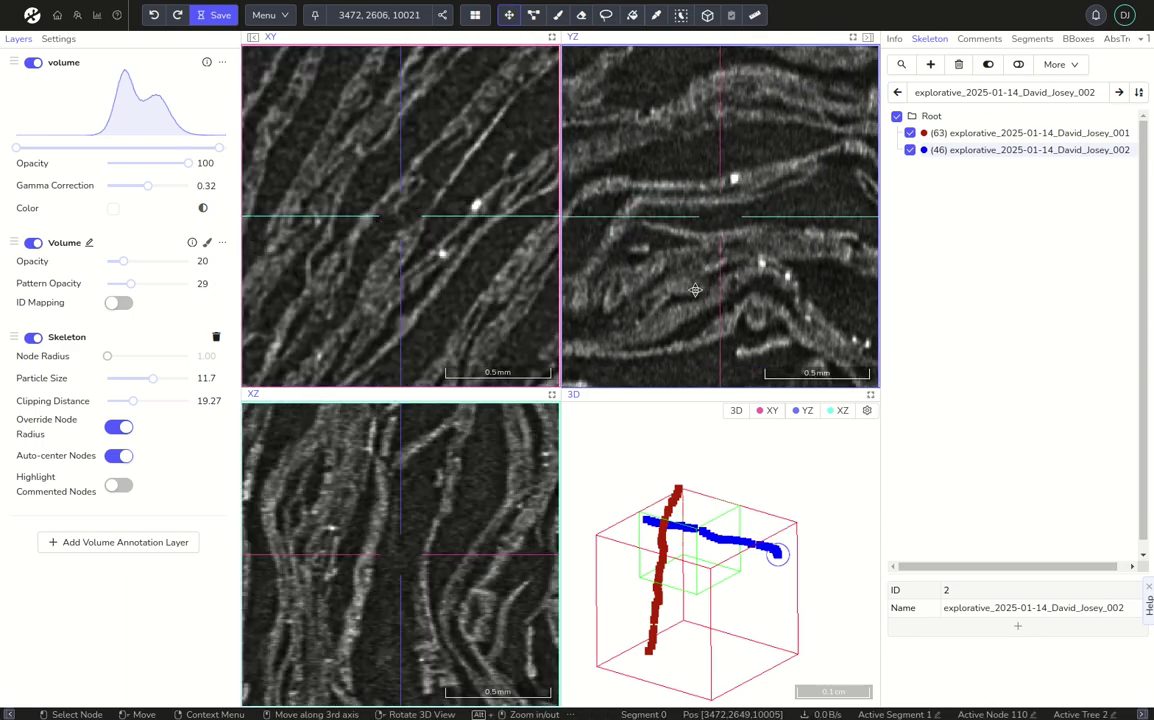
{"action": "scroll", "coordinate": [423, 511], "scroll_direction": "up", "scroll_amount": 2, "text": "ctrl"}
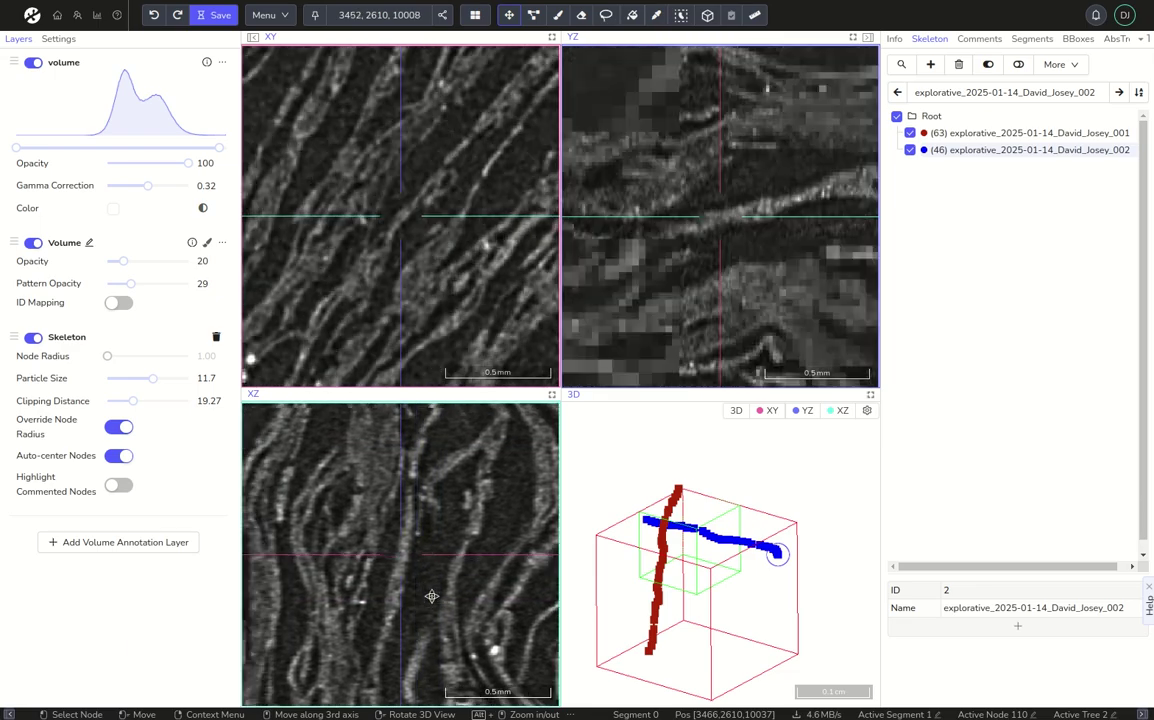
{"action": "scroll", "coordinate": [431, 596], "scroll_direction": "up", "scroll_amount": 3, "text": "ctrl"}
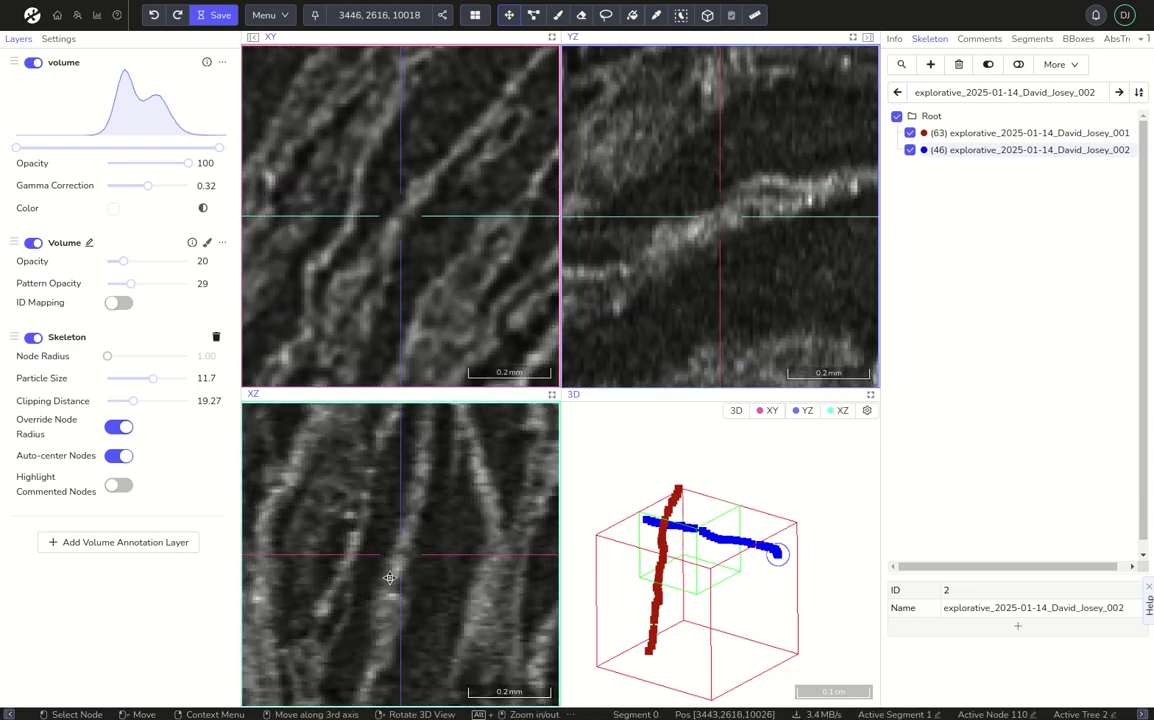
Follow the neighboring fibers through the XZ sections from 3446, 2617, 10018 to 3532, 2547, 9996, checking where they split or merge.
{"action": "scroll", "coordinate": [390, 577], "scroll_direction": "down", "scroll_amount": 8}
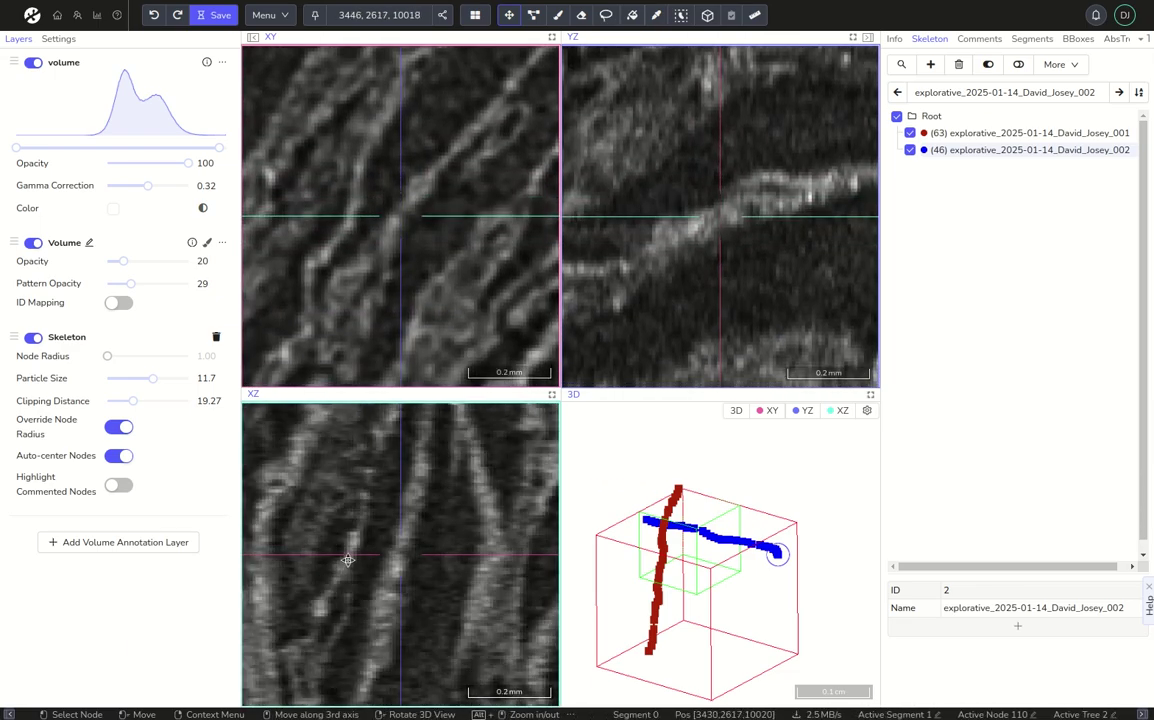
{"action": "scroll", "coordinate": [372, 530], "scroll_direction": "down", "scroll_amount": 5}
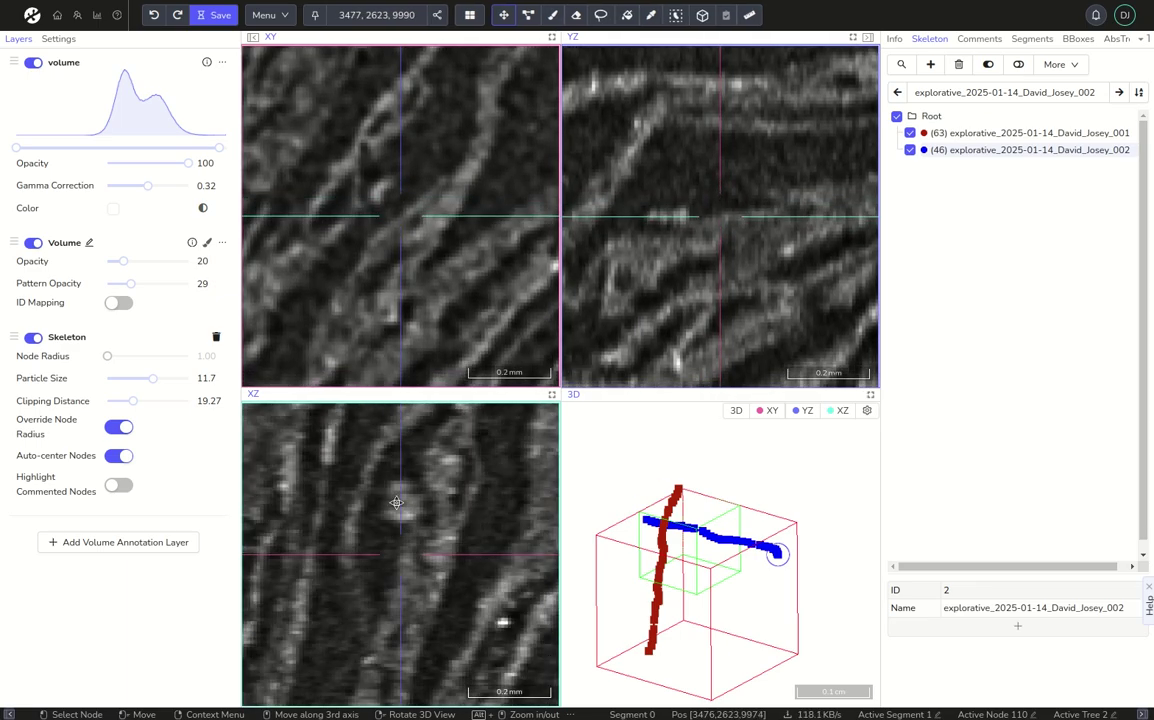
{"action": "scroll", "coordinate": [395, 503], "scroll_direction": "up", "scroll_amount": 20}
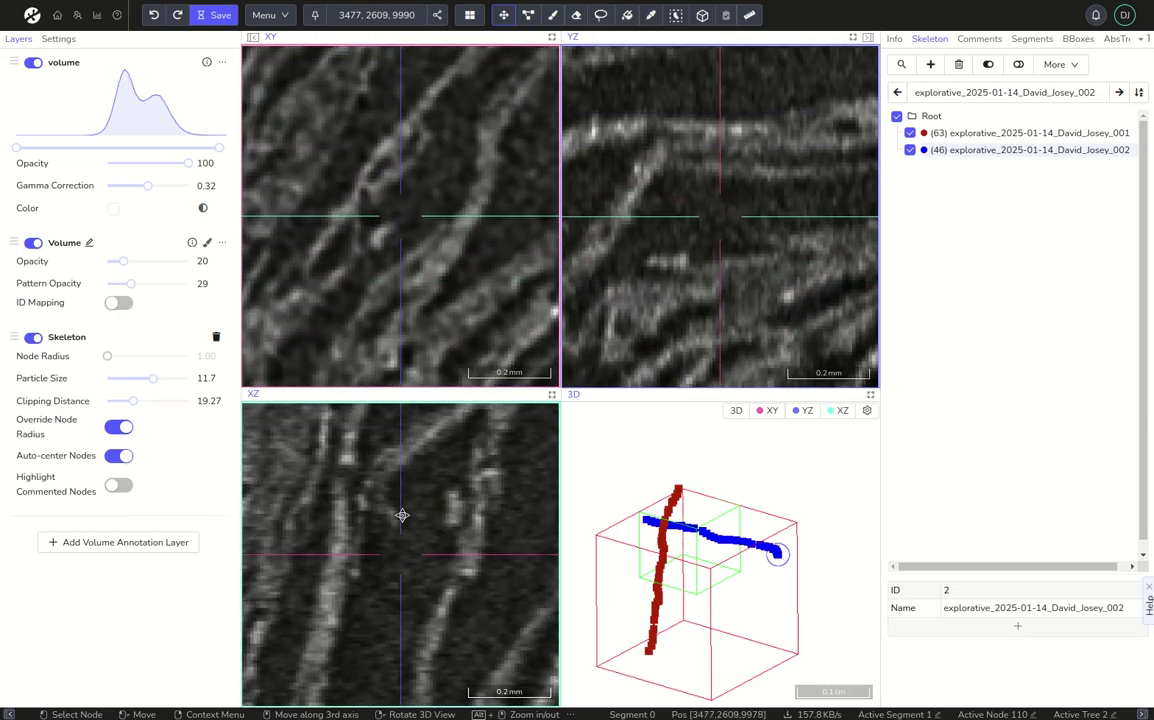
{"action": "scroll", "coordinate": [395, 516], "scroll_direction": "down", "scroll_amount": 20}
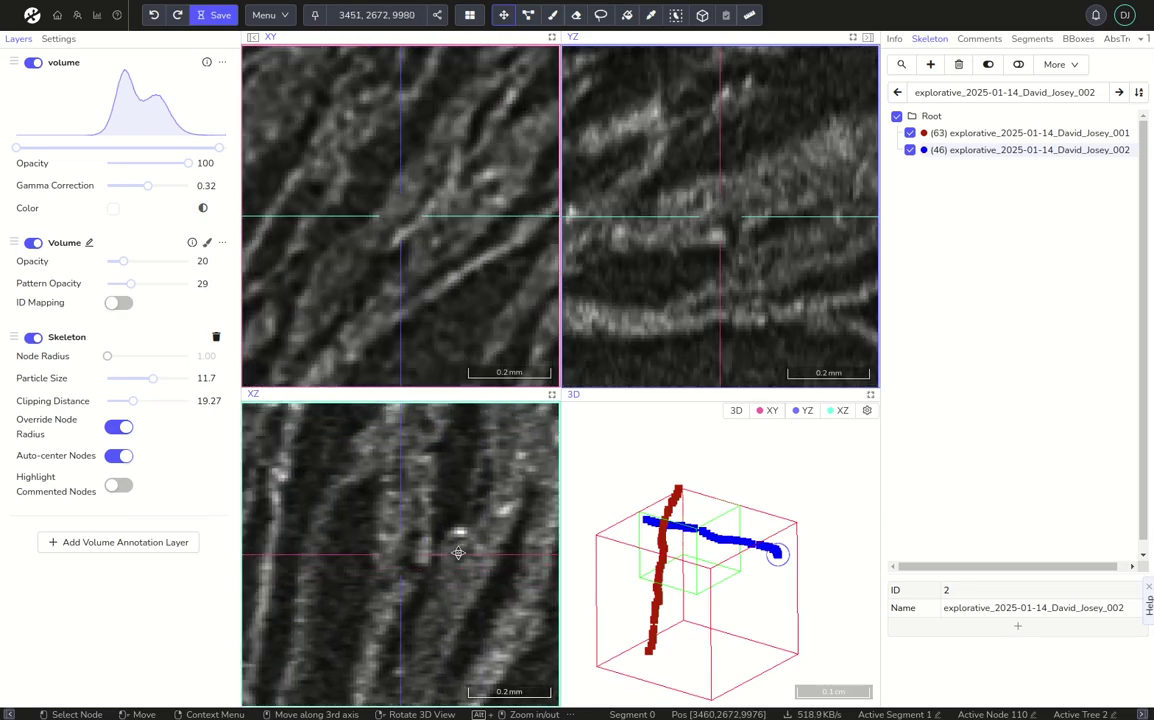
{"action": "left_click_drag", "start_coordinate": [458, 552], "coordinate": [467, 559]}
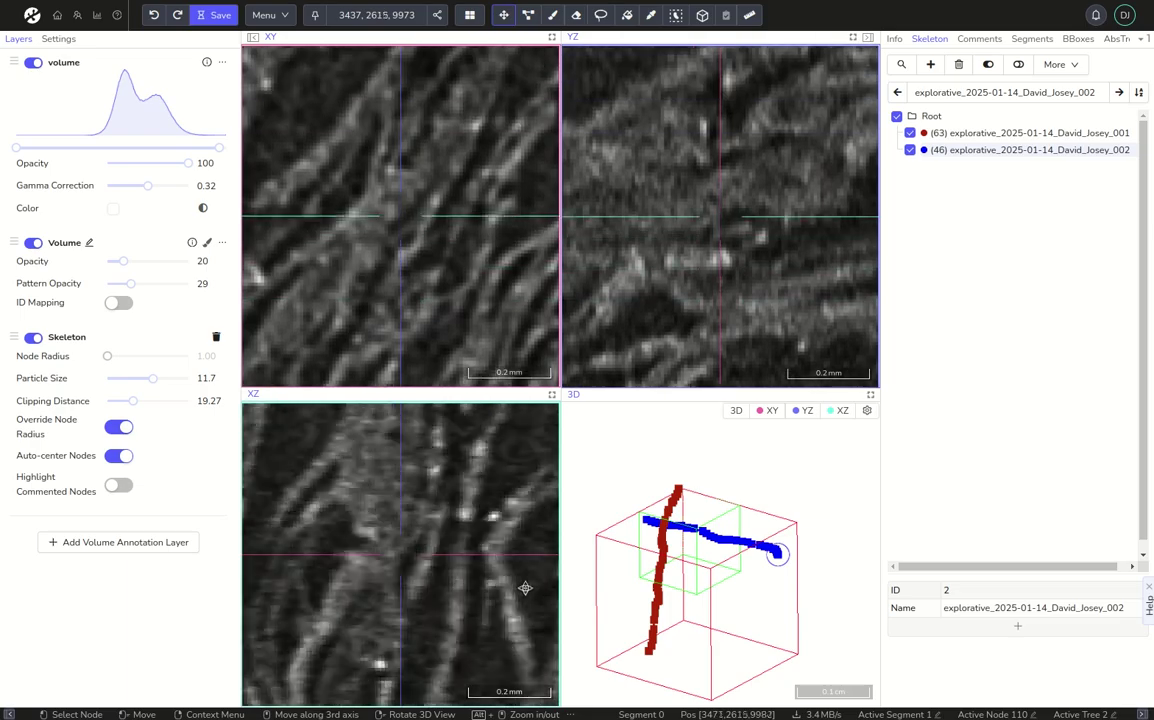
{"action": "left_click_drag", "start_coordinate": [525, 588], "coordinate": [331, 547]}
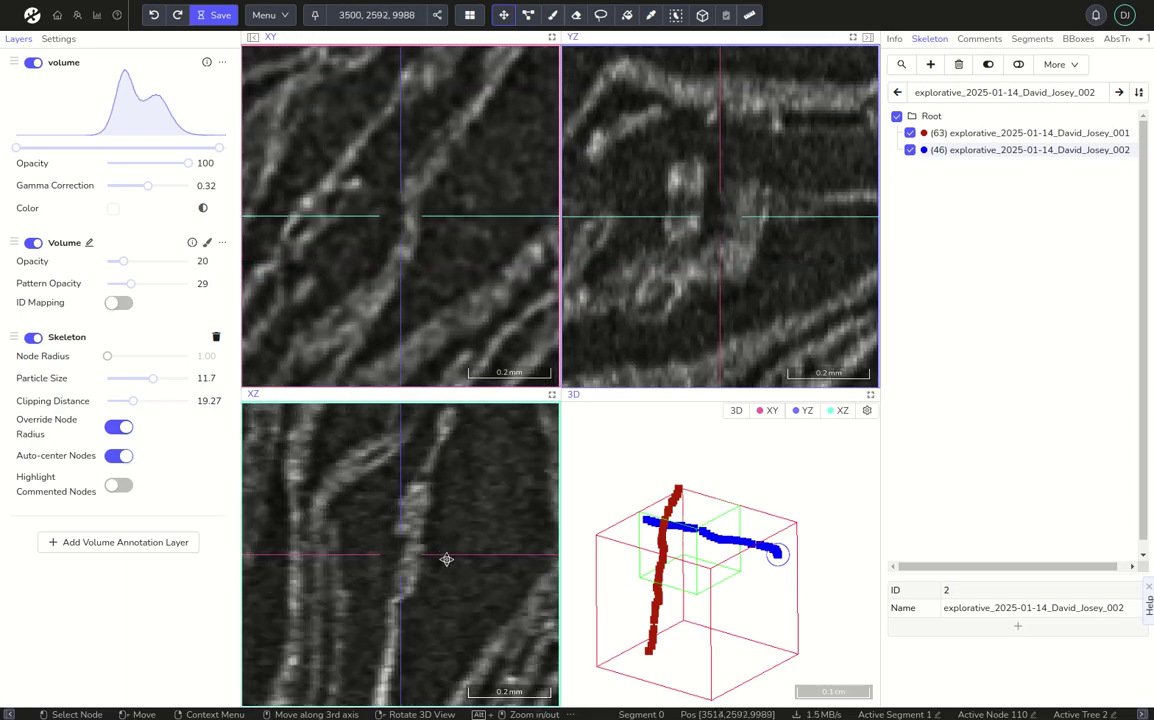
{"action": "scroll", "coordinate": [486, 586], "scroll_direction": "up", "scroll_amount": 20}
{"action": "scroll", "coordinate": [412, 589], "scroll_direction": "up", "scroll_amount": 20}
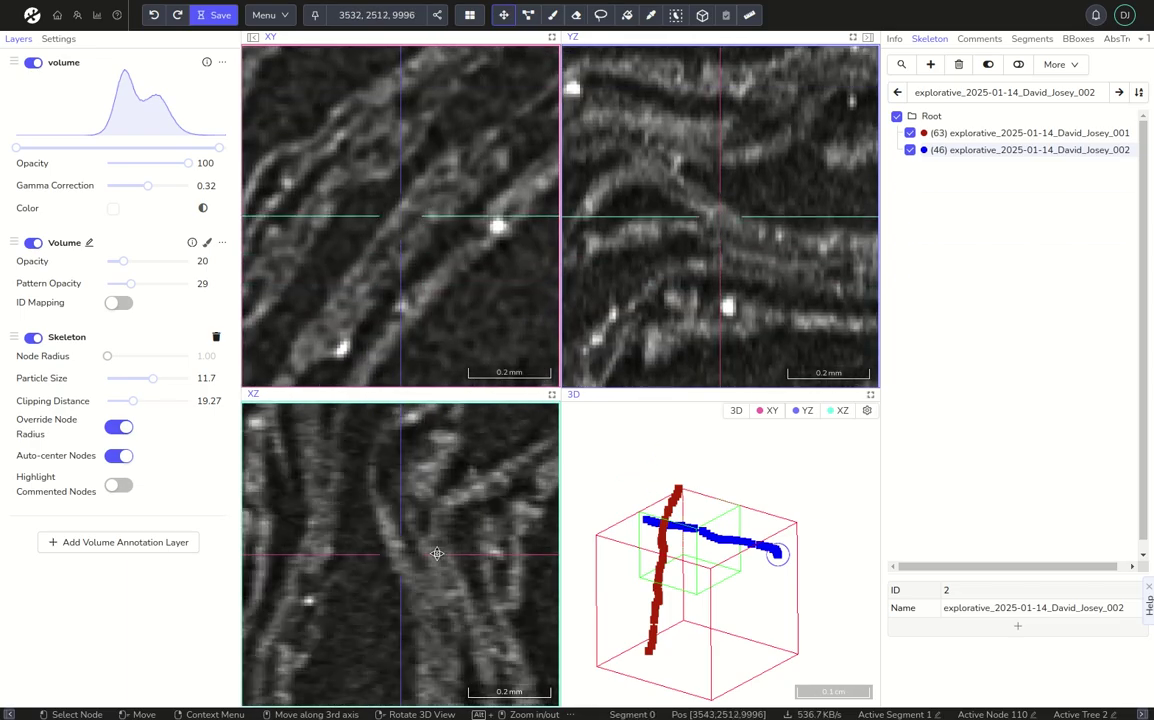
{"action": "scroll", "coordinate": [445, 556], "scroll_direction": "down", "scroll_amount": 20}
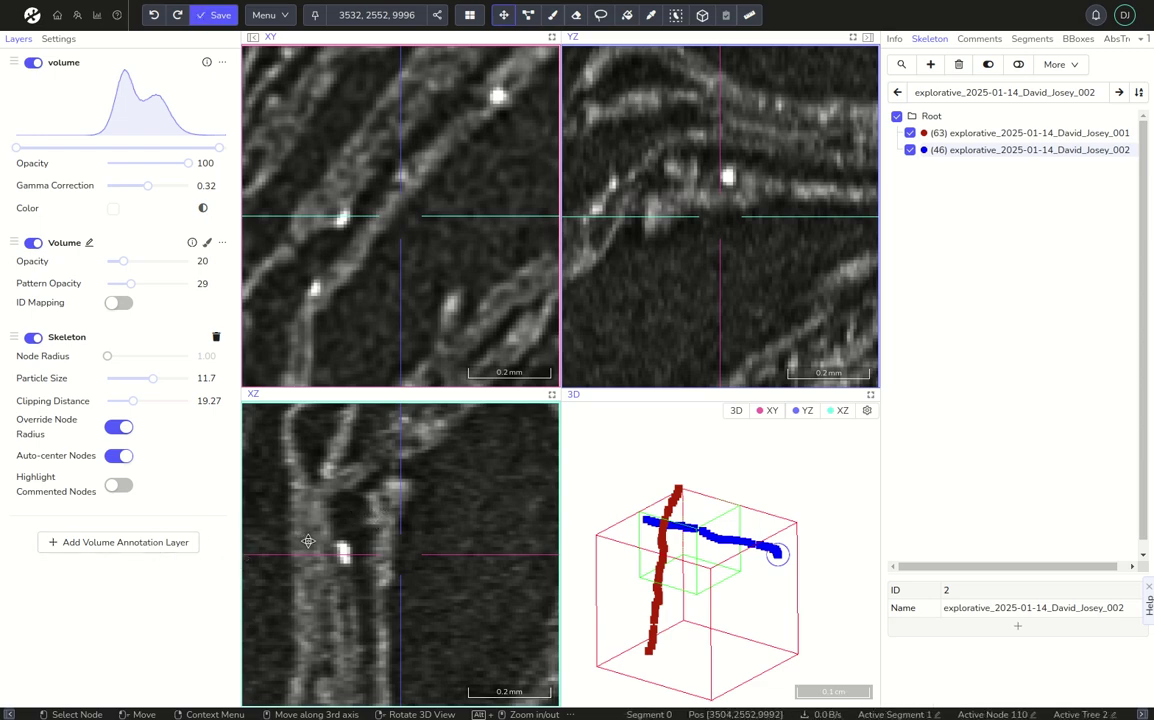
{"action": "scroll", "coordinate": [283, 529], "scroll_direction": "up", "scroll_amount": 5}
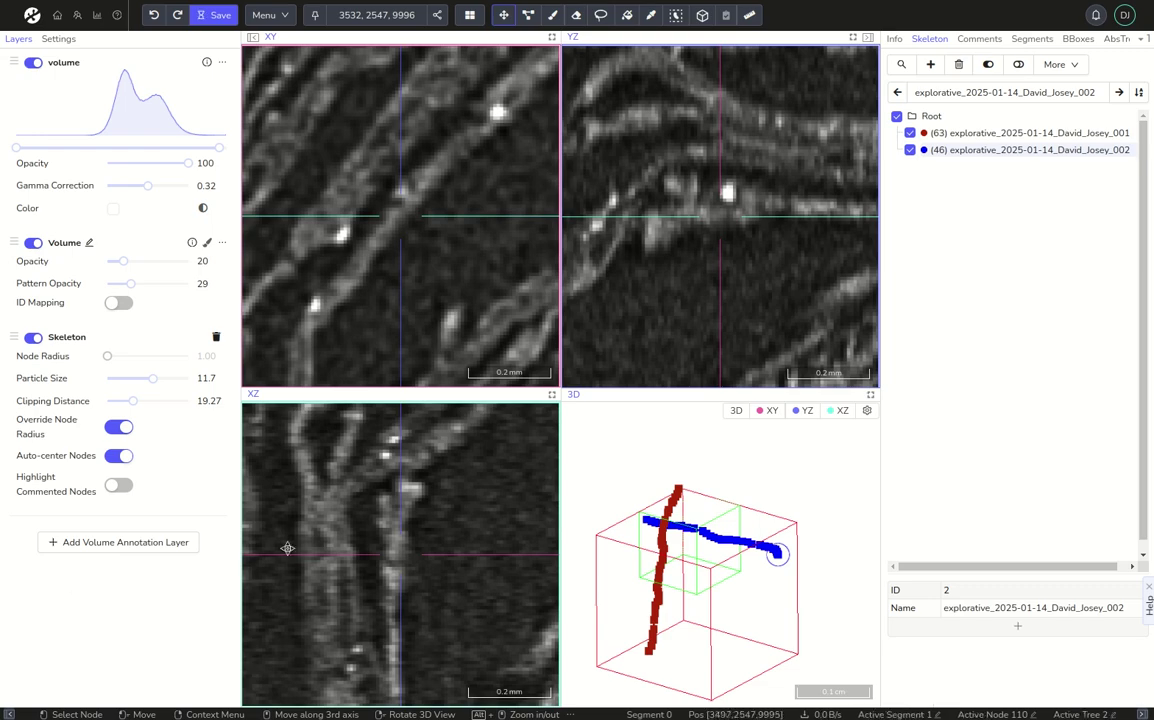
{"action": "scroll", "coordinate": [417, 283], "scroll_direction": "down", "scroll_amount": 3, "text": "alt"}
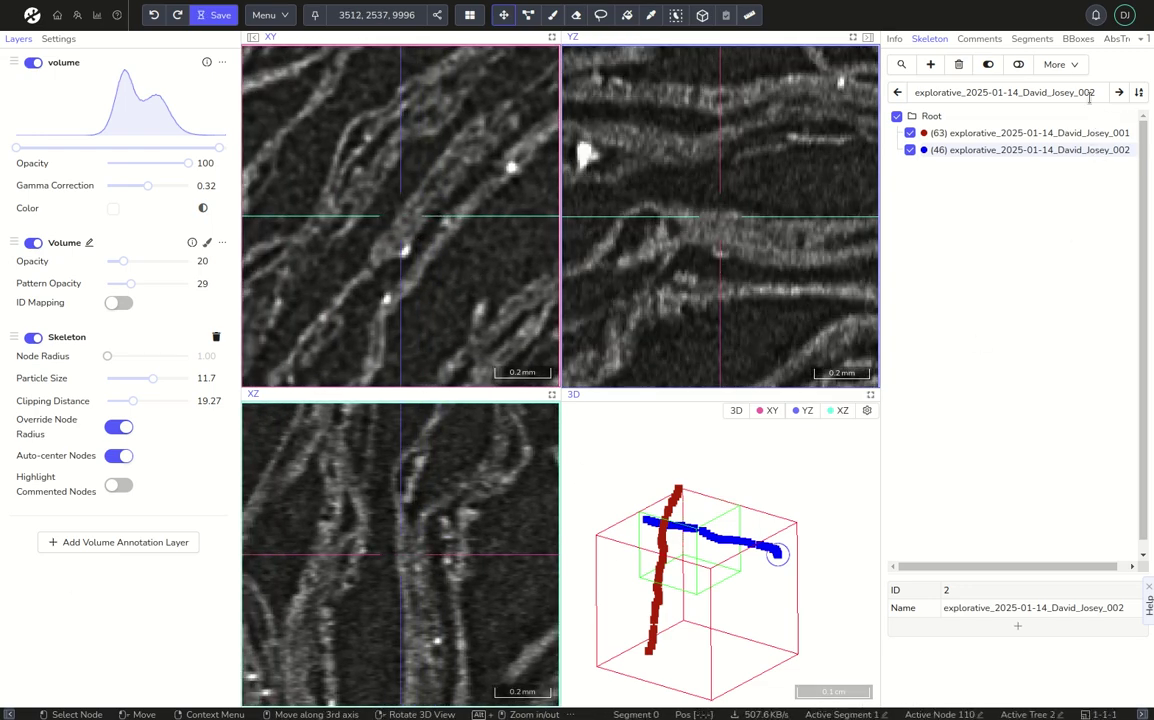
Go to the subcube 000 bounding box and examine the fiber end near 4074, 2082, 10064 in the orthogonal sections.
{"action": "left_click", "coordinate": [1078, 38]}
{"action": "left_click", "coordinate": [1136, 146]}
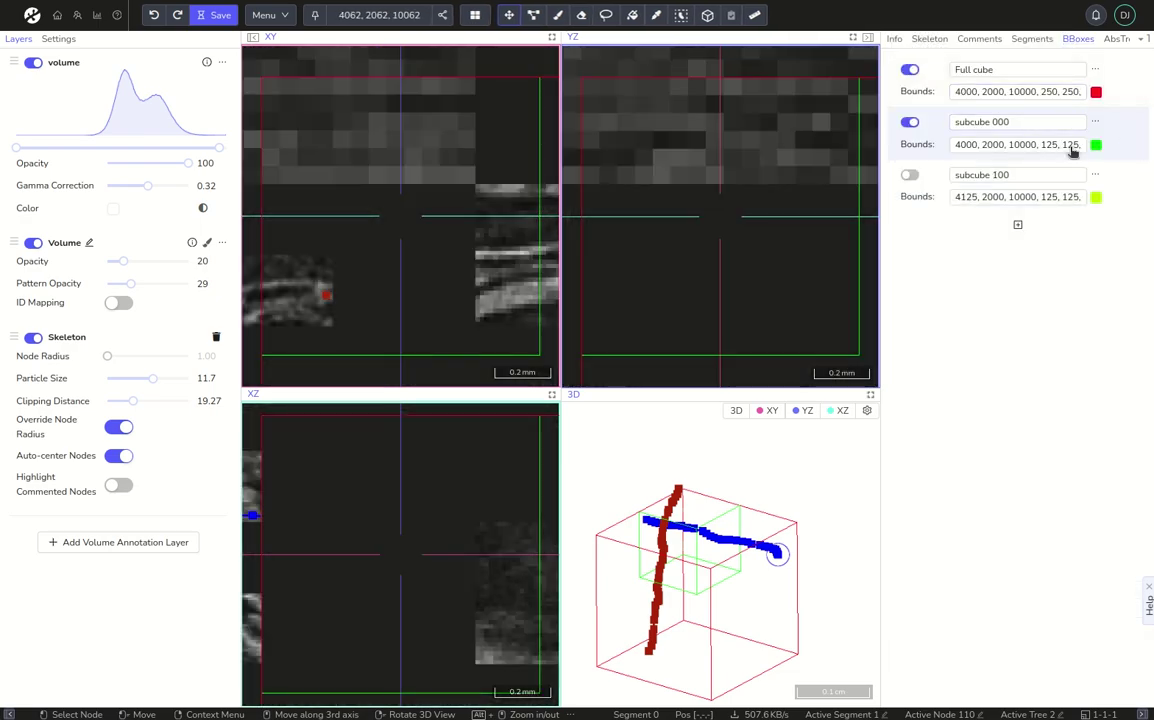
{"action": "scroll", "coordinate": [699, 238], "scroll_direction": "up", "scroll_amount": 4}
{"action": "scroll", "coordinate": [705, 235], "scroll_direction": "up", "scroll_amount": 12}
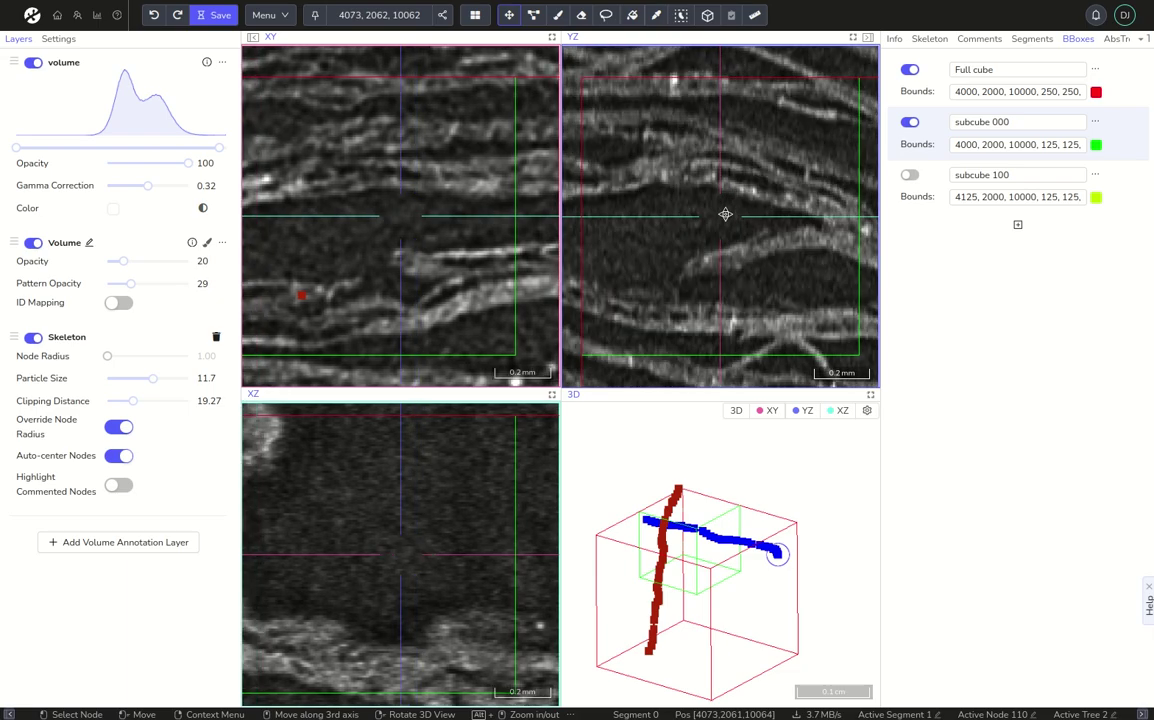
{"action": "scroll", "coordinate": [735, 240], "scroll_direction": "down", "scroll_amount": 20}
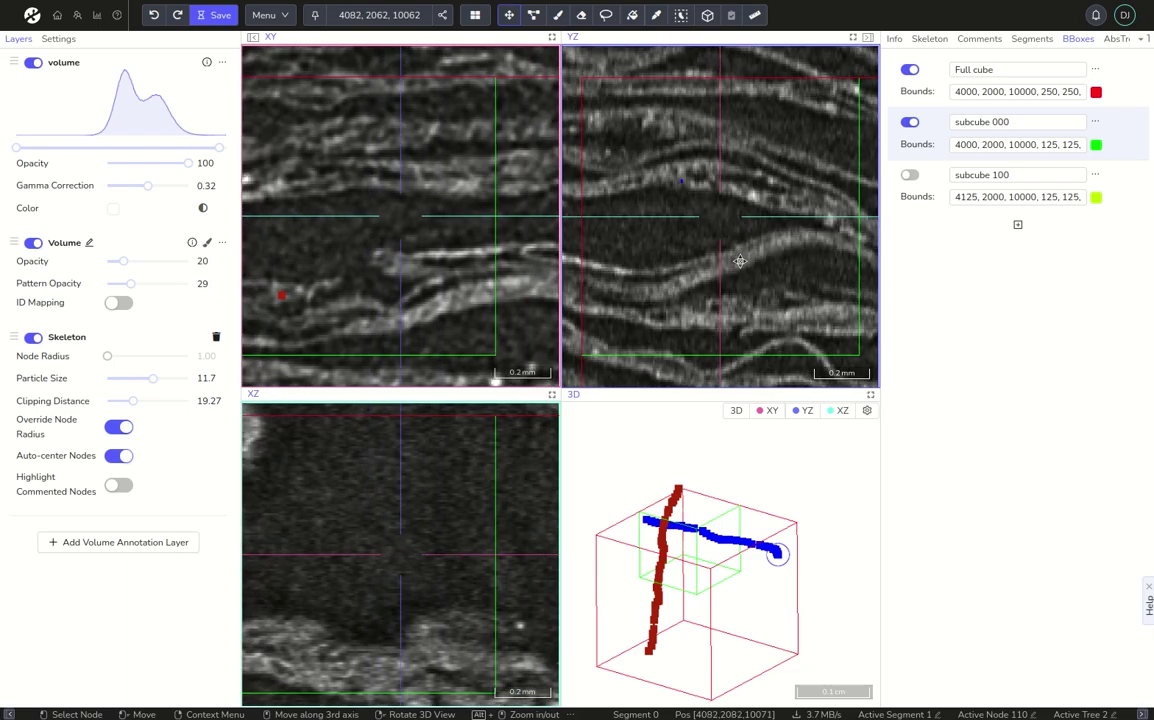
{"action": "left_click_drag", "start_coordinate": [740, 262], "coordinate": [736, 236]}
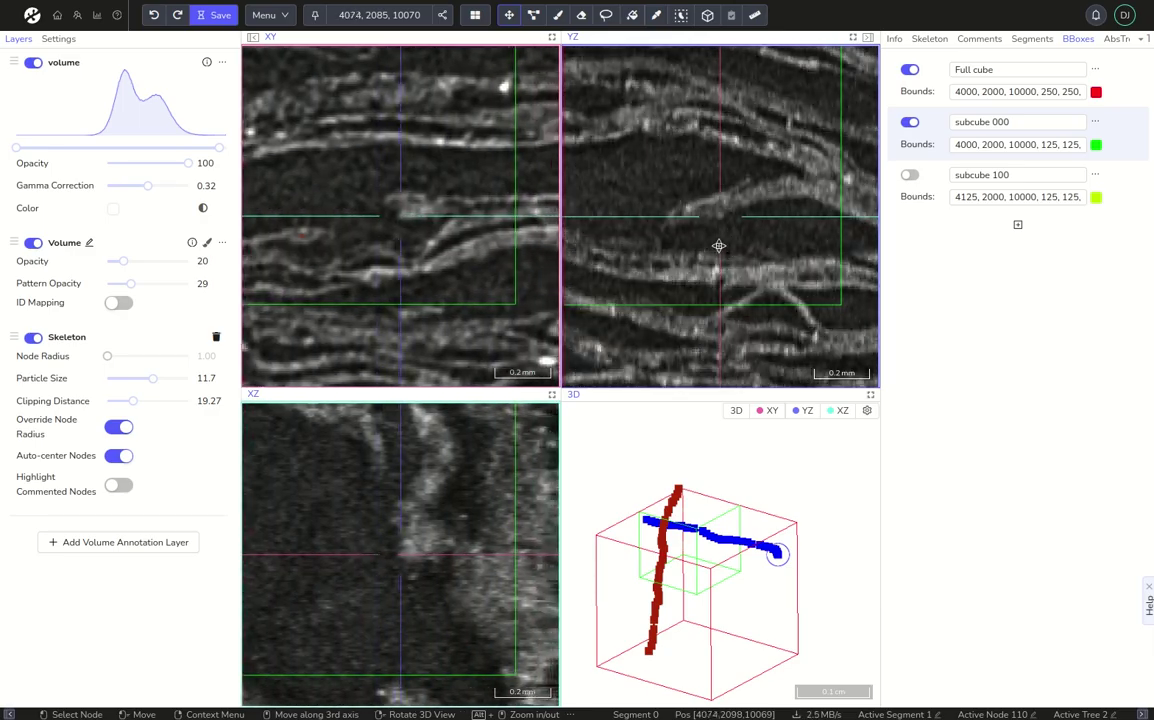
{"action": "scroll", "coordinate": [394, 238], "scroll_direction": "down", "scroll_amount": 10}
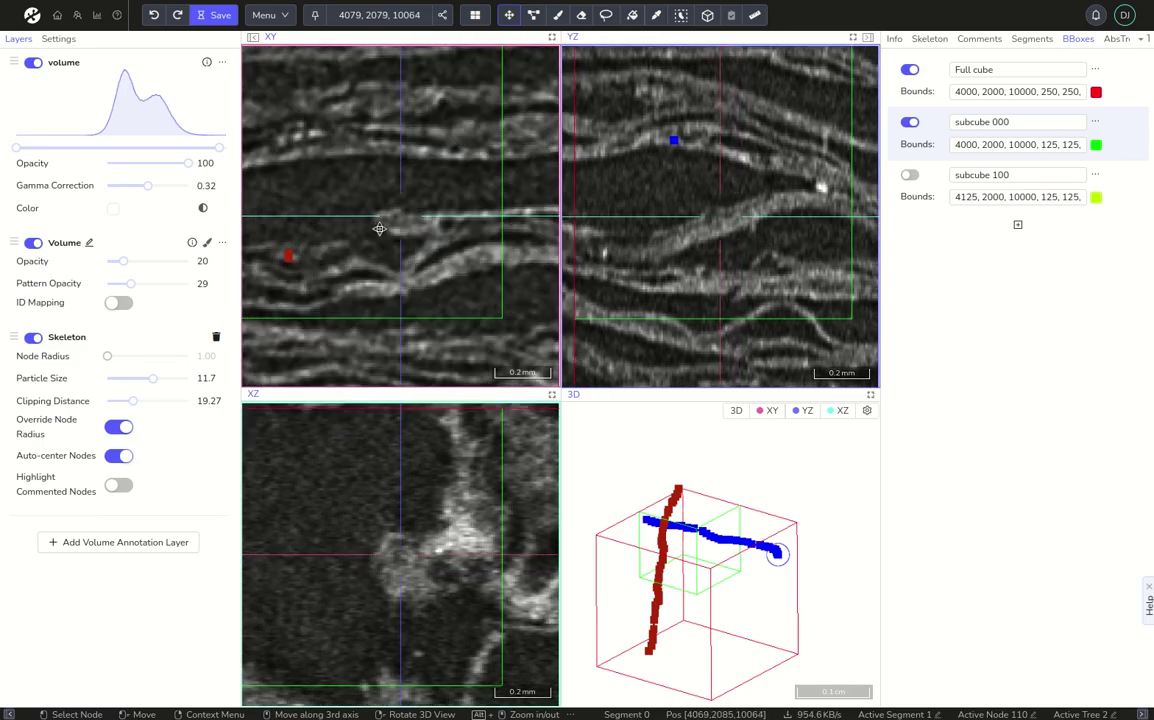
{"action": "scroll", "coordinate": [394, 238], "scroll_direction": "up", "scroll_amount": 14}
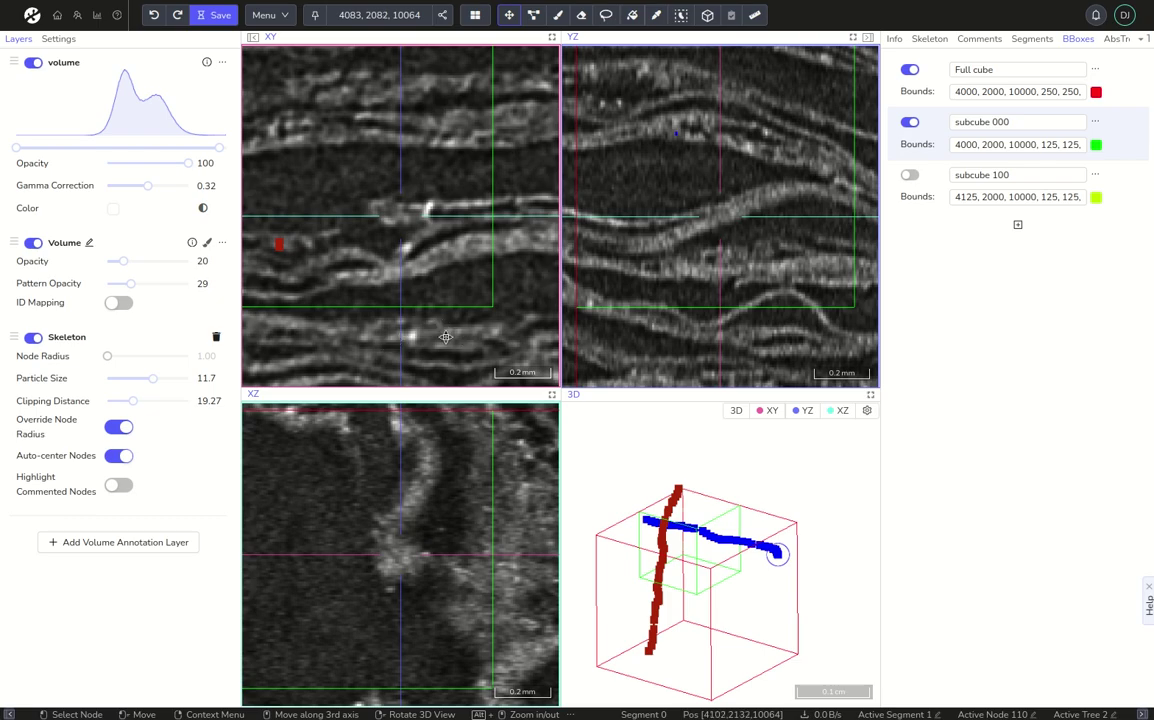
{"action": "mouse_move", "coordinate": [441, 324]}
{"action": "left_mouse_down"}
{"action": "mouse_move", "coordinate": [473, 337]}
{"action": "mouse_move", "coordinate": [462, 328]}
{"action": "left_mouse_up"}
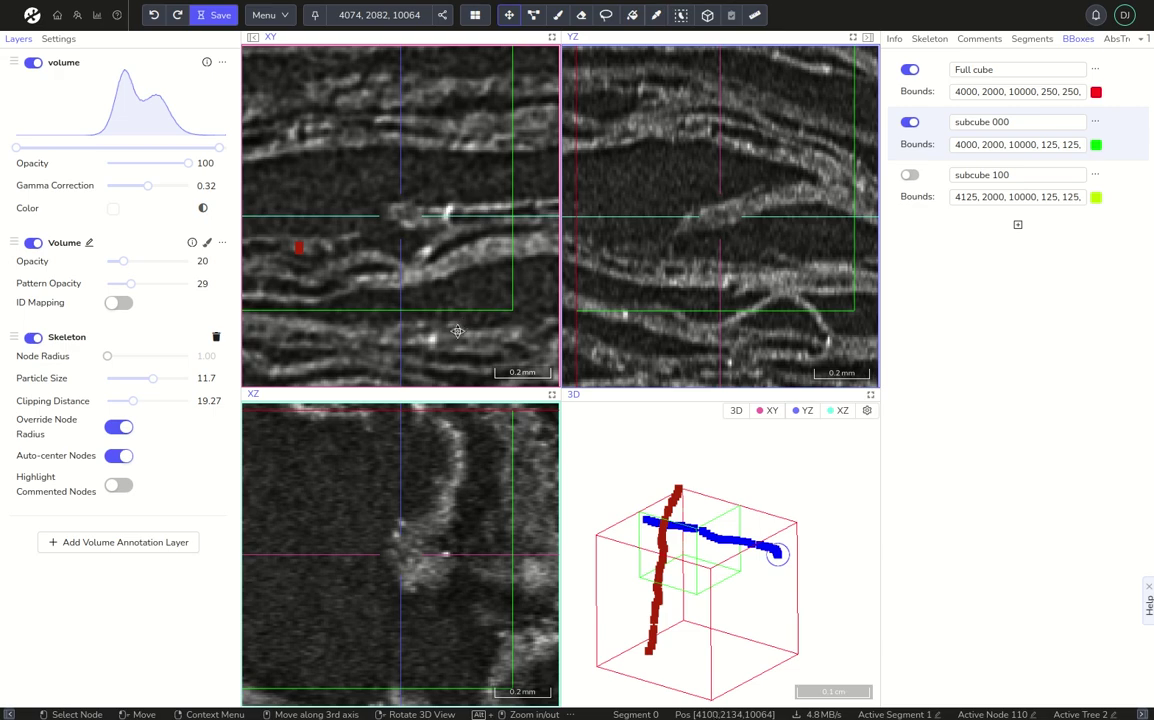